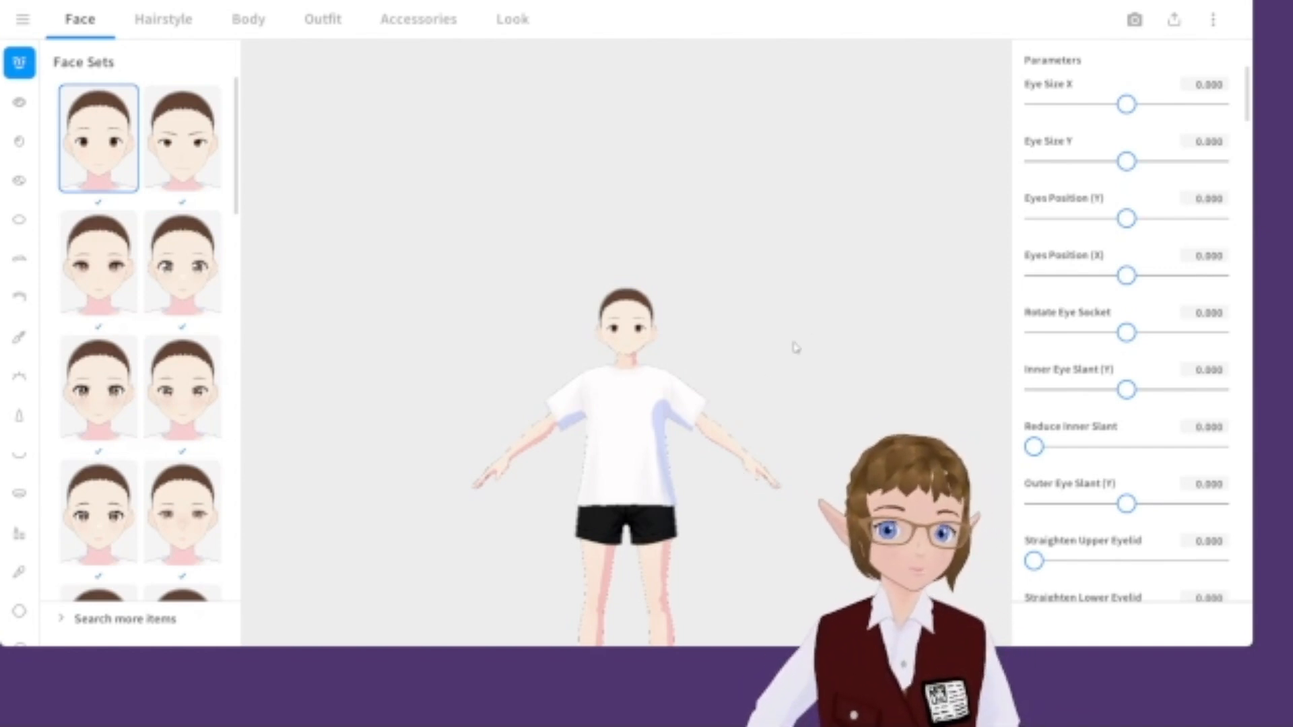
Open the iris texture in the texture editor and pick a dark green brush colour #1E7318.
scroll(673, 450, "up", 5)
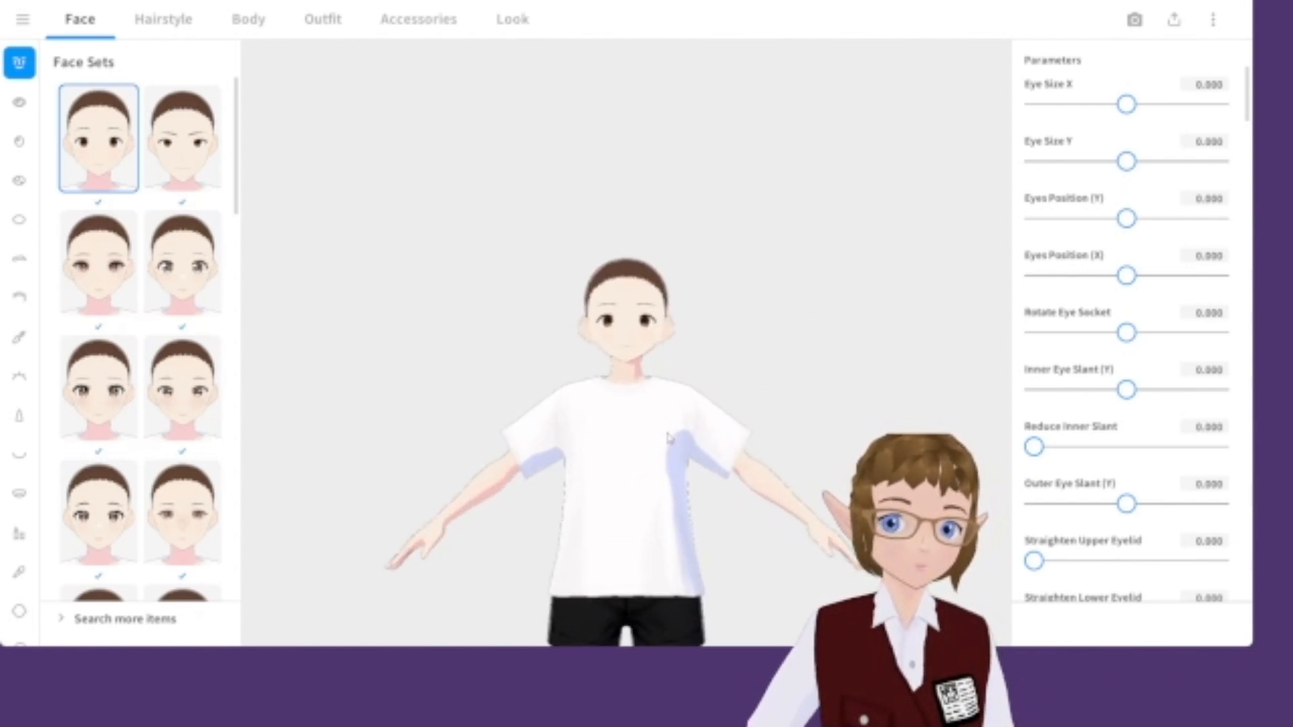
scroll(674, 450, "up", 4)
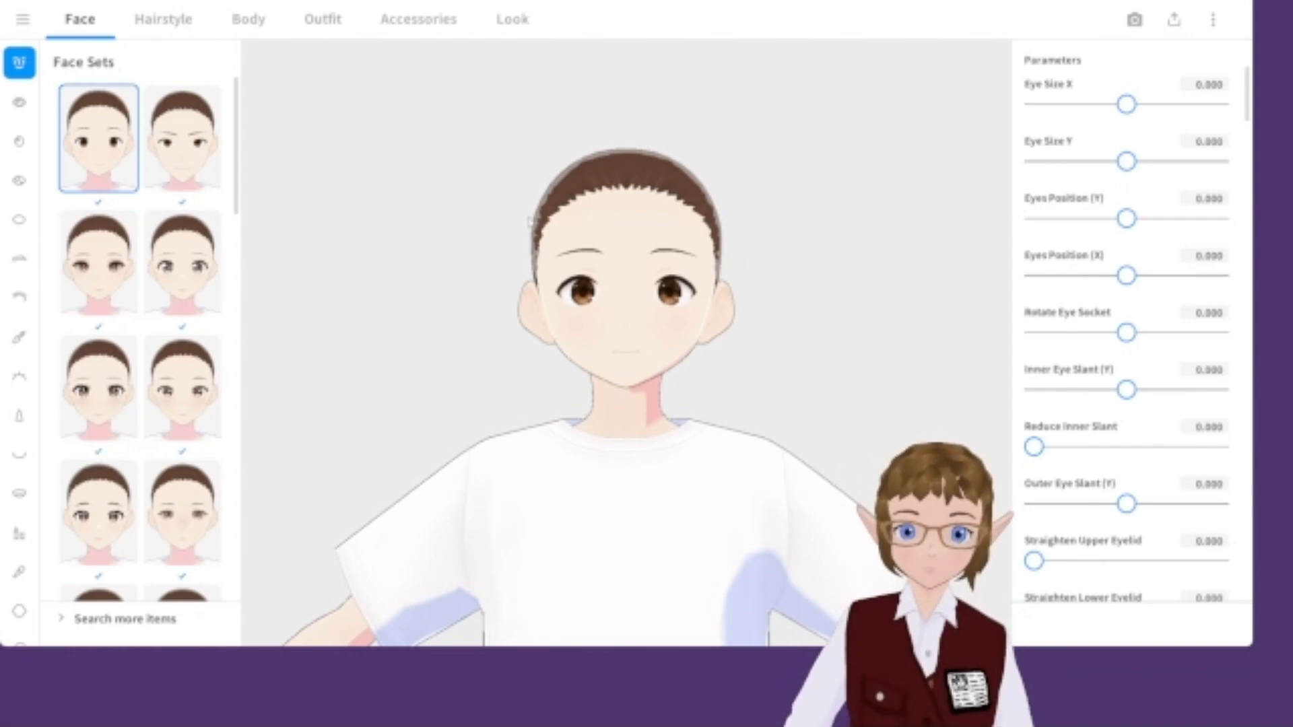
scroll(488, 588, "up", 5)
left_click(18, 102)
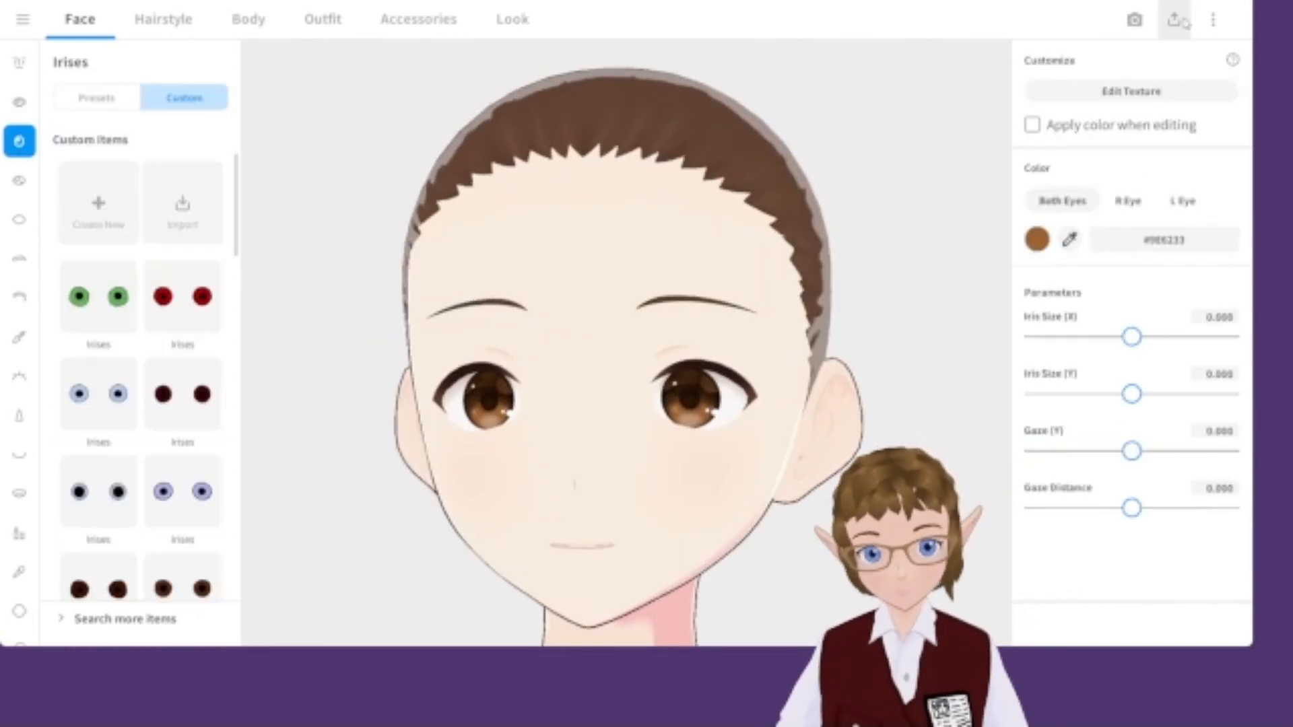
left_click(98, 203)
left_click(1131, 91)
left_click(1196, 212)
left_click(1154, 182)
Paint both irises green with a wide brush of about 82 width.
left_click_drag(1045, 422, 1084, 423)
left_click(985, 66)
mouse_move(891, 361)
left_mouse_down()
mouse_move(889, 333)
mouse_move(932, 355)
mouse_move(909, 332)
left_mouse_up()
key("e")
mouse_move(860, 369)
left_mouse_down()
mouse_move(905, 404)
mouse_move(973, 384)
mouse_move(837, 395)
left_mouse_up()
key("ctrl+z")
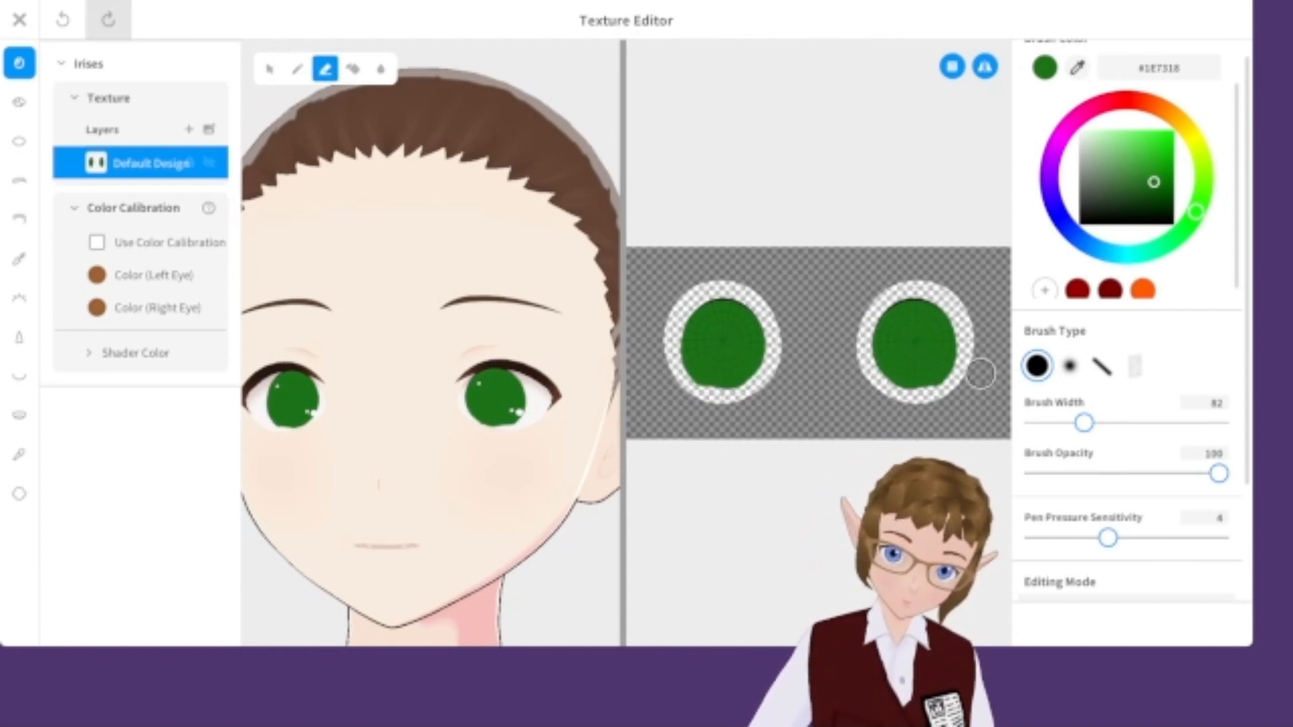
Switch the brush to black at a thin width and outline the lower edges of the irises.
left_click(1174, 225)
left_click(297, 69)
left_click_drag(1084, 423, 1053, 423)
left_click_drag(885, 321, 886, 380)
key("ctrl+z")
left_click_drag(1053, 422, 1041, 423)
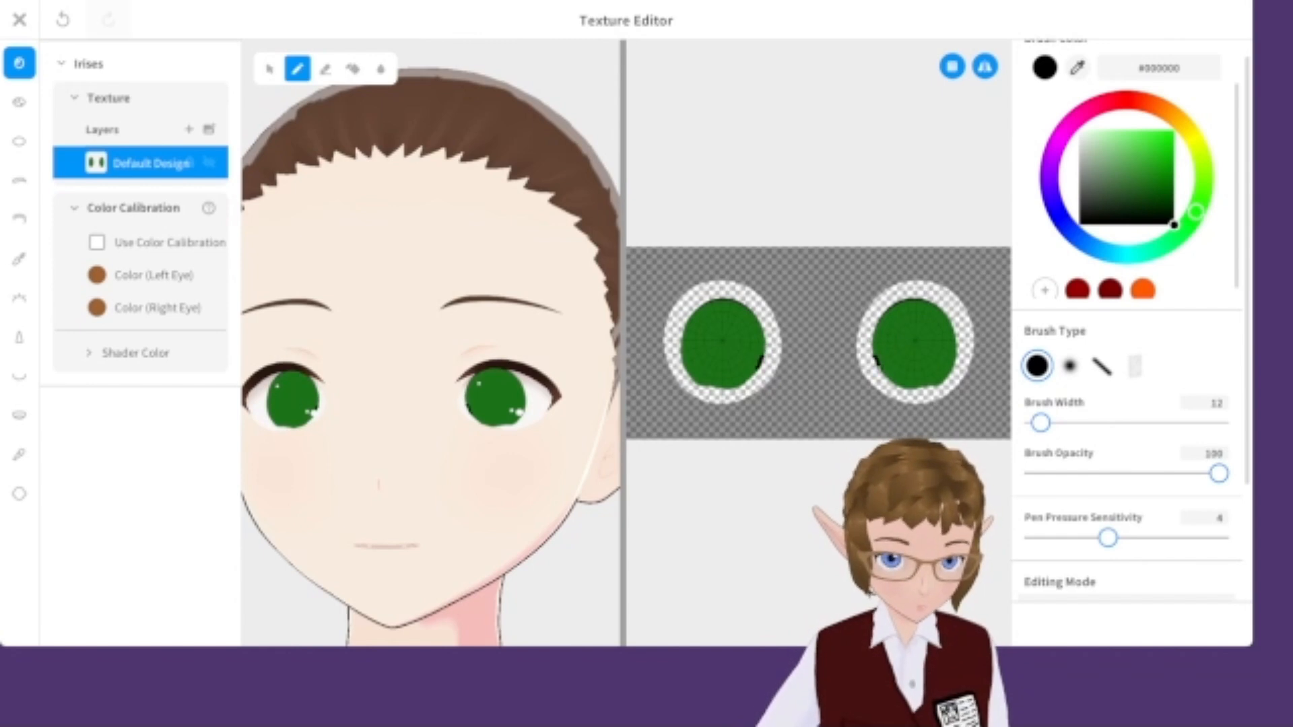
key("ctrl+z")
left_click_drag(883, 374, 931, 389)
key("ctrl+z")
mouse_move(887, 310)
left_mouse_down()
mouse_move(882, 374)
mouse_move(877, 323)
mouse_move(951, 388)
left_mouse_up()
key("ctrl+z")
left_click(326, 68)
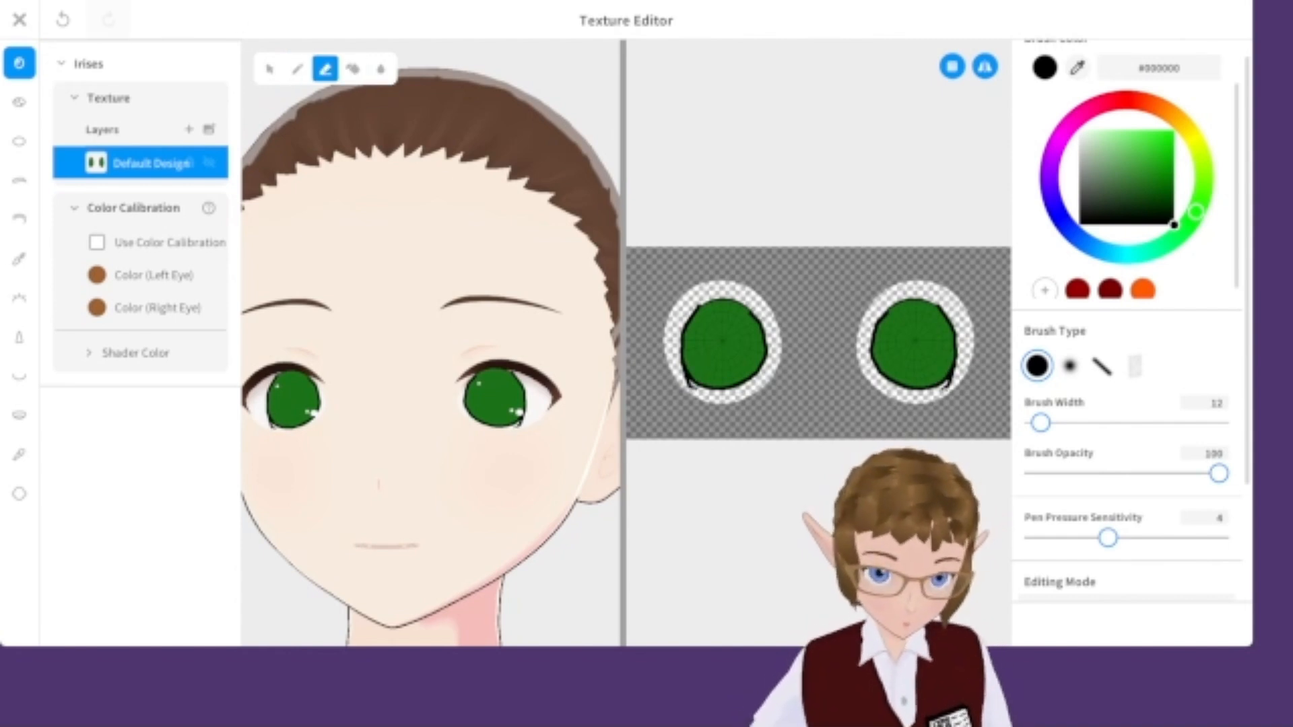
Paint black pupils and outlines into both irises, then close the editor saving the iris texture.
left_click_drag(1041, 427, 1051, 427)
left_click_drag(869, 337, 882, 376)
left_click(297, 69)
left_click_drag(1051, 425, 1040, 425)
scroll(887, 333, "up", 1)
mouse_move(883, 331)
left_mouse_down()
mouse_move(900, 386)
mouse_move(891, 371)
left_mouse_up()
key("ctrl+z")
left_click_drag(1040, 422, 1074, 423)
mouse_move(937, 348)
left_mouse_down()
mouse_move(918, 350)
mouse_move(946, 344)
left_mouse_up()
key("ctrl+z")
scroll(471, 283, "down", 5)
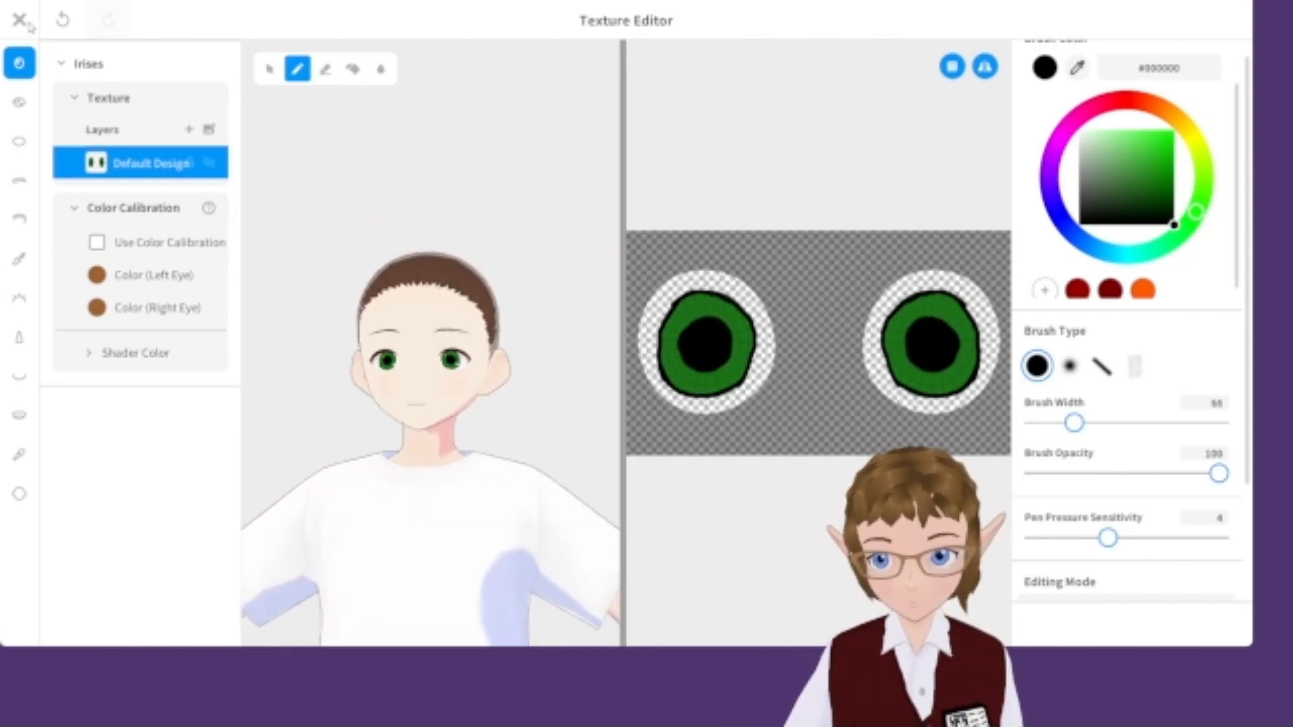
left_click(24, 20)
left_click(586, 603)
Apply the Anime Girl custom eye highlights.
left_click(20, 180)
scroll(180, 404, "down", 2)
left_click(181, 506)
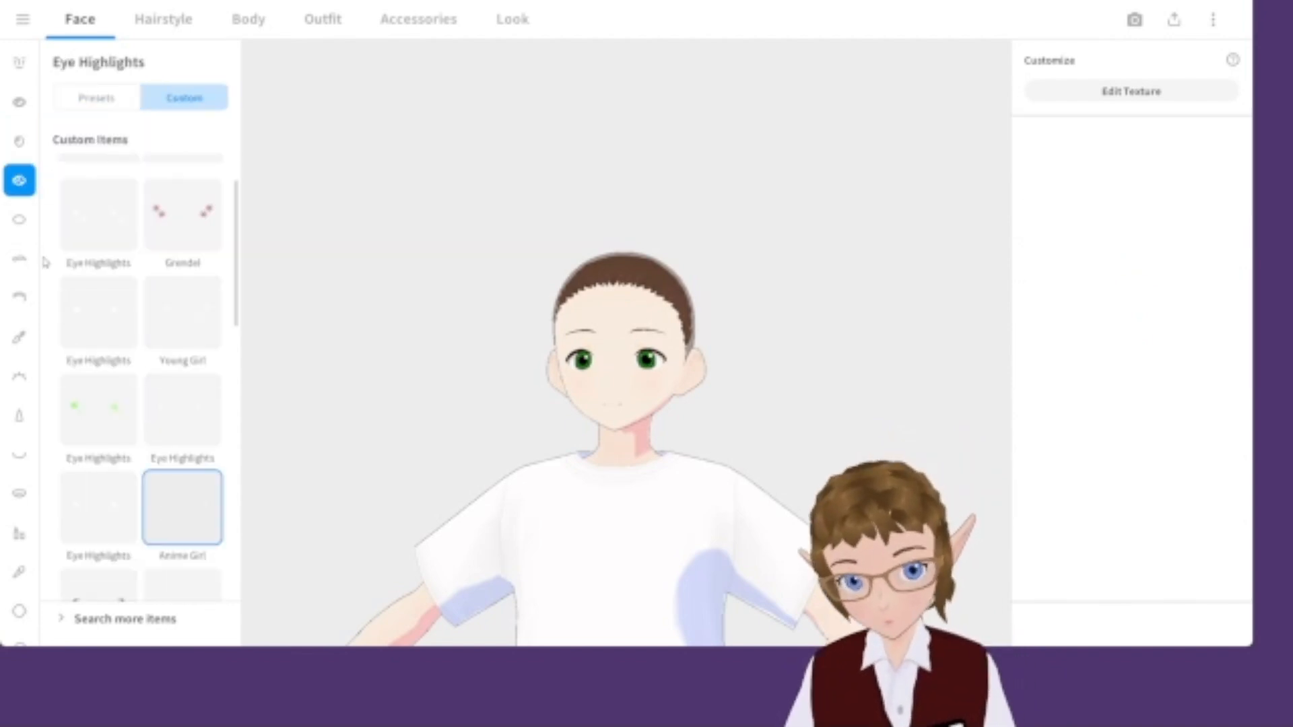
Open the eyebrow texture and erase the existing eyebrows with a wide eraser.
left_click(19, 219)
left_click(19, 259)
left_click(1132, 91)
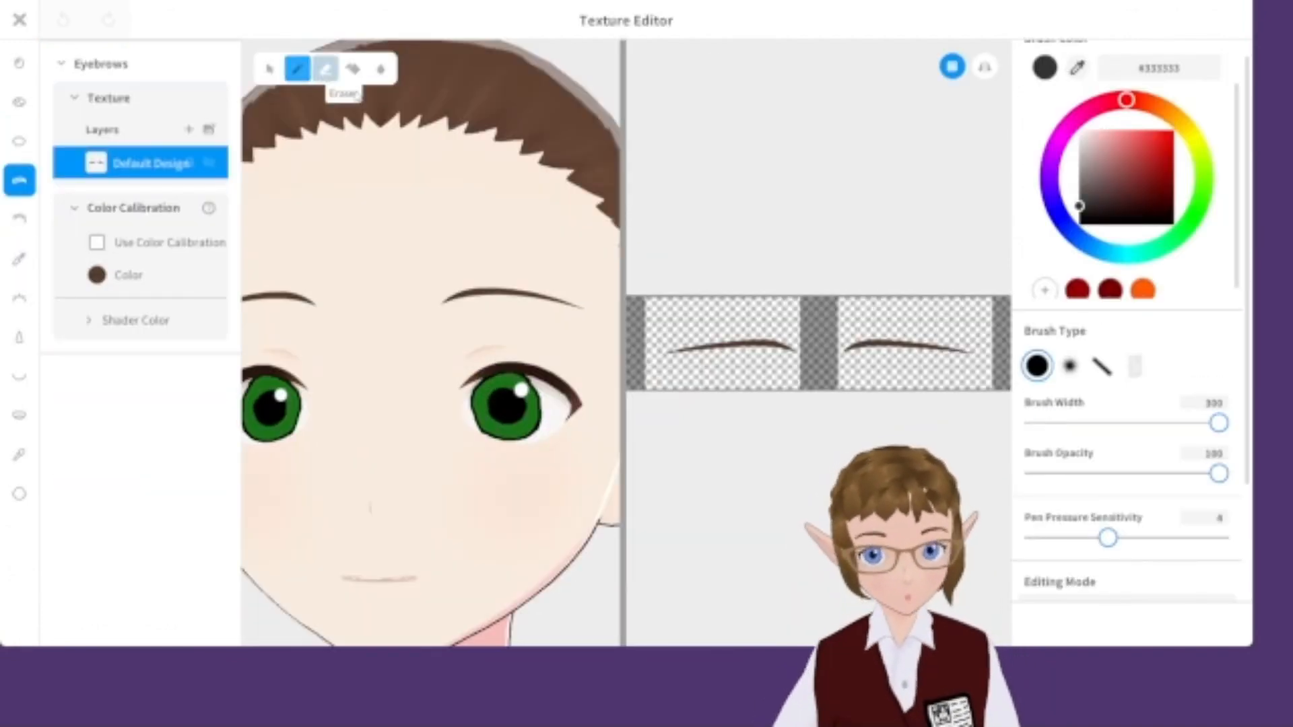
left_click(325, 69)
left_click(985, 66)
left_click_drag(957, 346, 869, 347)
Draw new dark brown #502900 eyebrows with a brush of about 29 width.
left_click(297, 69)
left_click_drag(1077, 423, 1070, 423)
left_click_drag(1153, 105, 1156, 130)
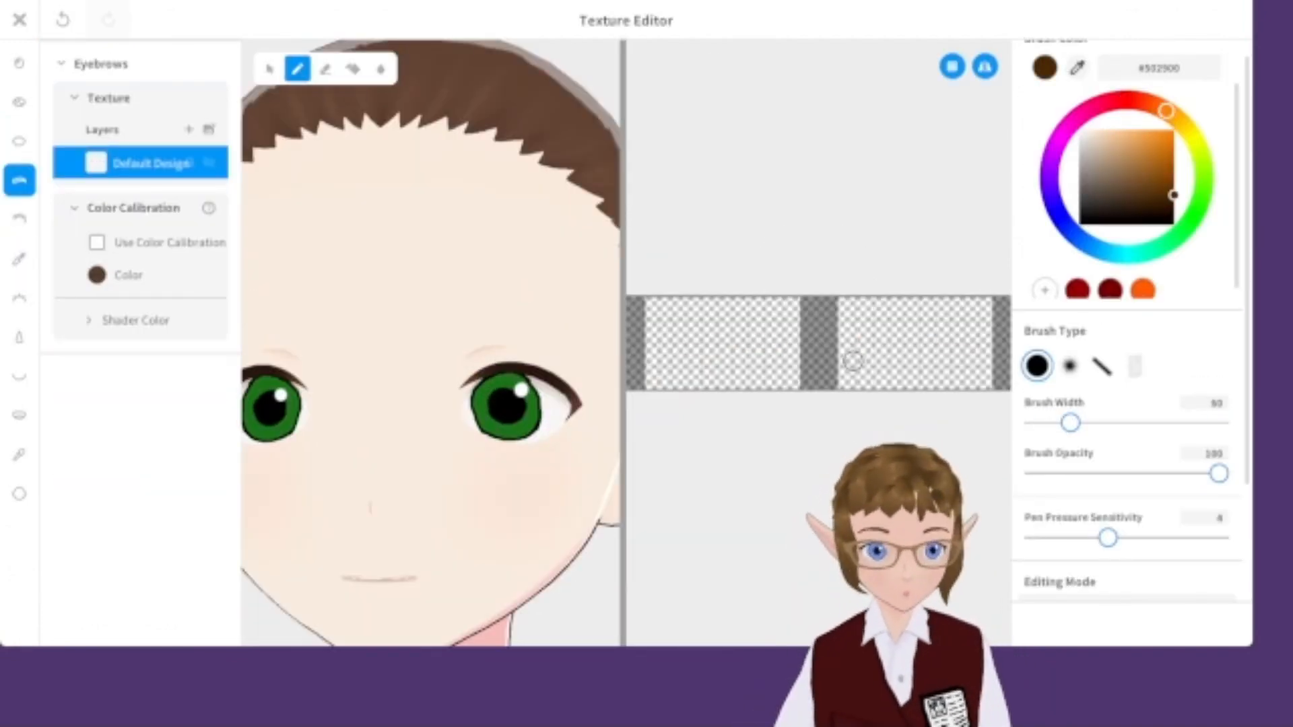
left_click_drag(867, 352, 945, 368)
key("ctrl+z")
left_click_drag(1070, 423, 1051, 423)
mouse_move(876, 355)
left_mouse_down()
mouse_move(952, 344)
mouse_move(955, 361)
left_mouse_up()
key("ctrl+z")
left_click(325, 70)
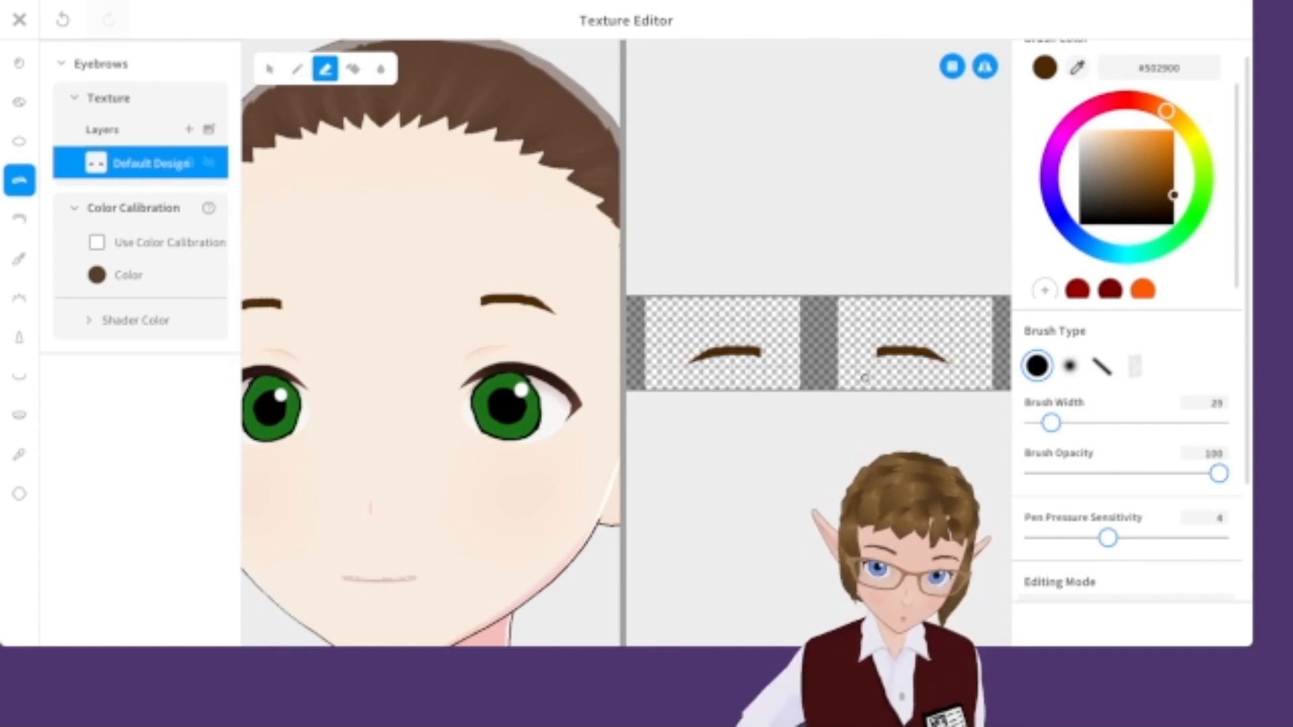
Close the texture editor, saving the eyebrows as a new item.
scroll(498, 377, "down", 10)
left_click(19, 21)
left_click(534, 525)
left_click(623, 351)
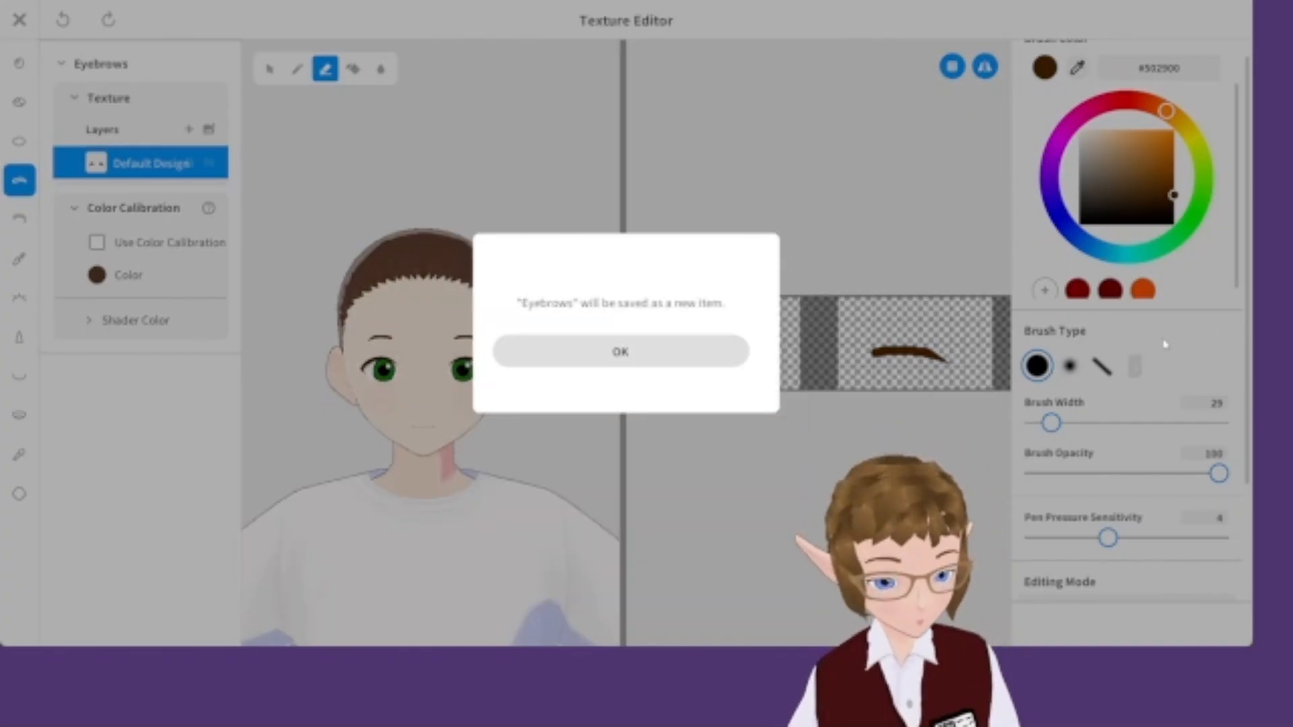
left_click_drag(1126, 465, 1175, 465)
scroll(1149, 408, "up", 1)
mouse_move(1127, 180)
left_mouse_down()
mouse_move(1089, 179)
mouse_move(1111, 181)
left_mouse_up()
scroll(620, 298, "up", 3)
left_click(620, 298)
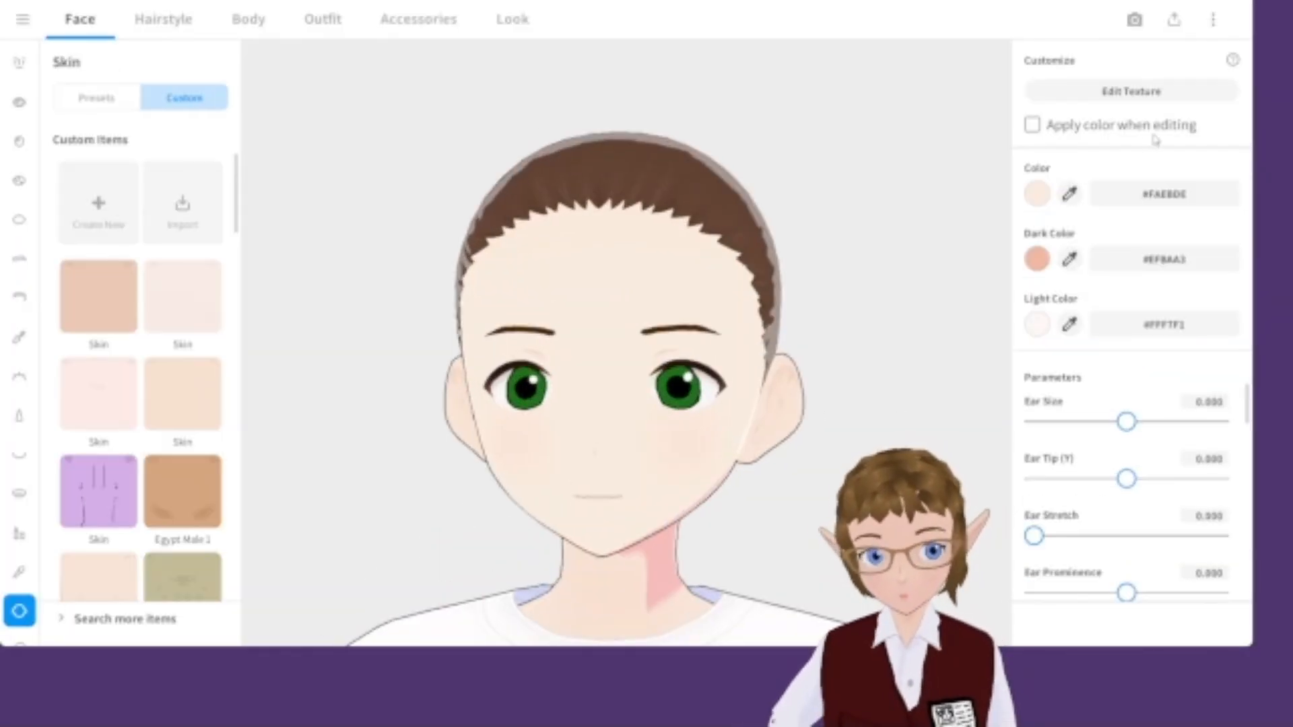
Open the skin texture and paint over the face with a pale skin colour at brush width 300.
left_click(1131, 91)
left_click_drag(1045, 423, 1220, 423)
left_click(1159, 107)
left_click(1097, 138)
left_click(1097, 135)
mouse_move(337, 202)
left_mouse_down()
mouse_move(470, 212)
mouse_move(398, 525)
left_mouse_up()
left_click(1090, 134)
mouse_move(663, 195)
left_mouse_down()
mouse_move(1221, 338)
mouse_move(961, 478)
left_mouse_up()
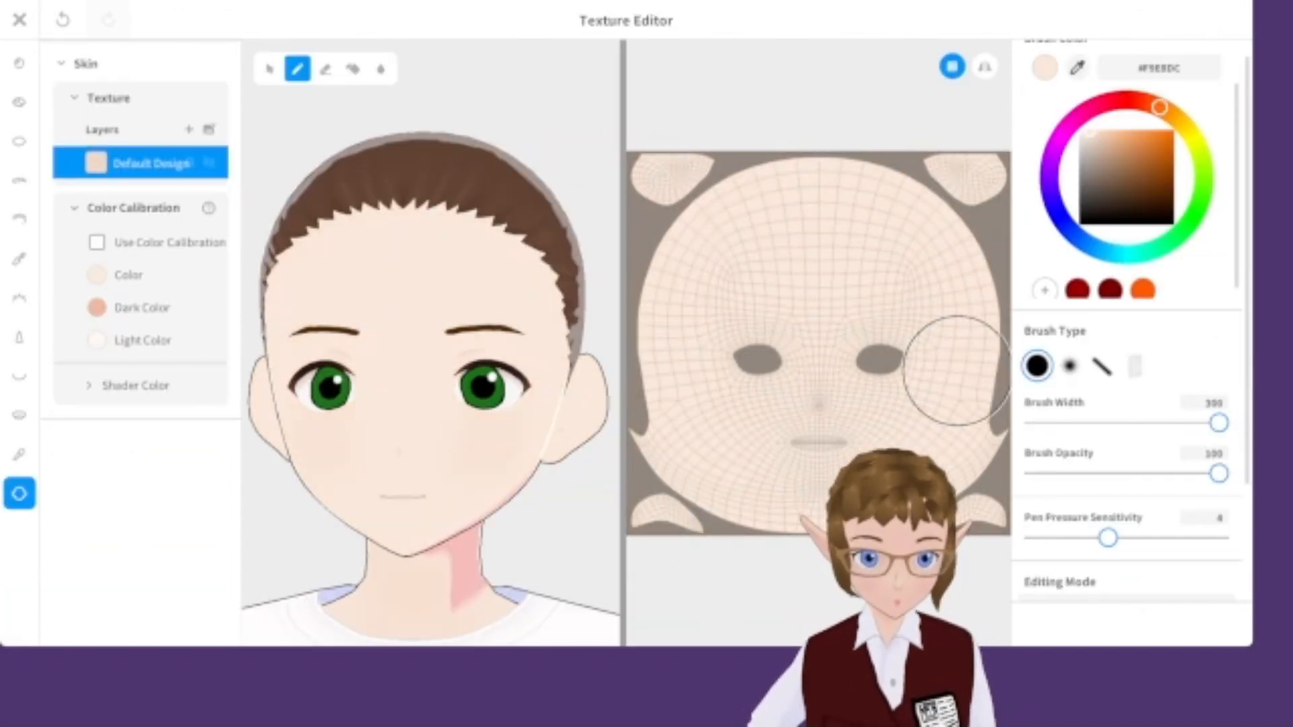
Switch to the soft brush at width 12 and draw inner-ear detail on one ear.
left_click(1094, 141)
left_click(1070, 366)
left_click_drag(1219, 422, 1041, 423)
scroll(380, 423, "up", 5)
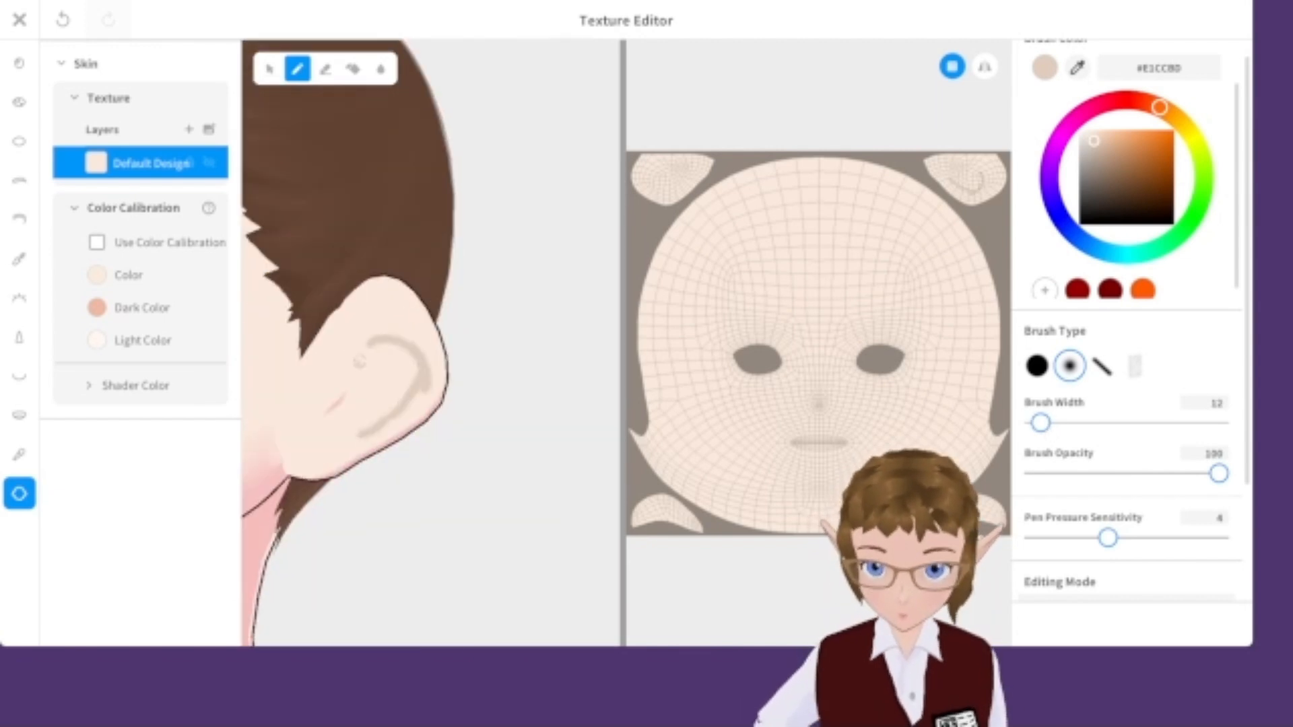
left_click_drag(381, 369, 369, 392)
scroll(439, 462, "down", 3)
scroll(440, 462, "up", 5)
Sample a skin shade with the eyedropper and refine the inner-ear lines.
left_click(325, 69)
left_click(1077, 67)
left_click(404, 437)
left_click(297, 68)
scroll(452, 442, "up", 1)
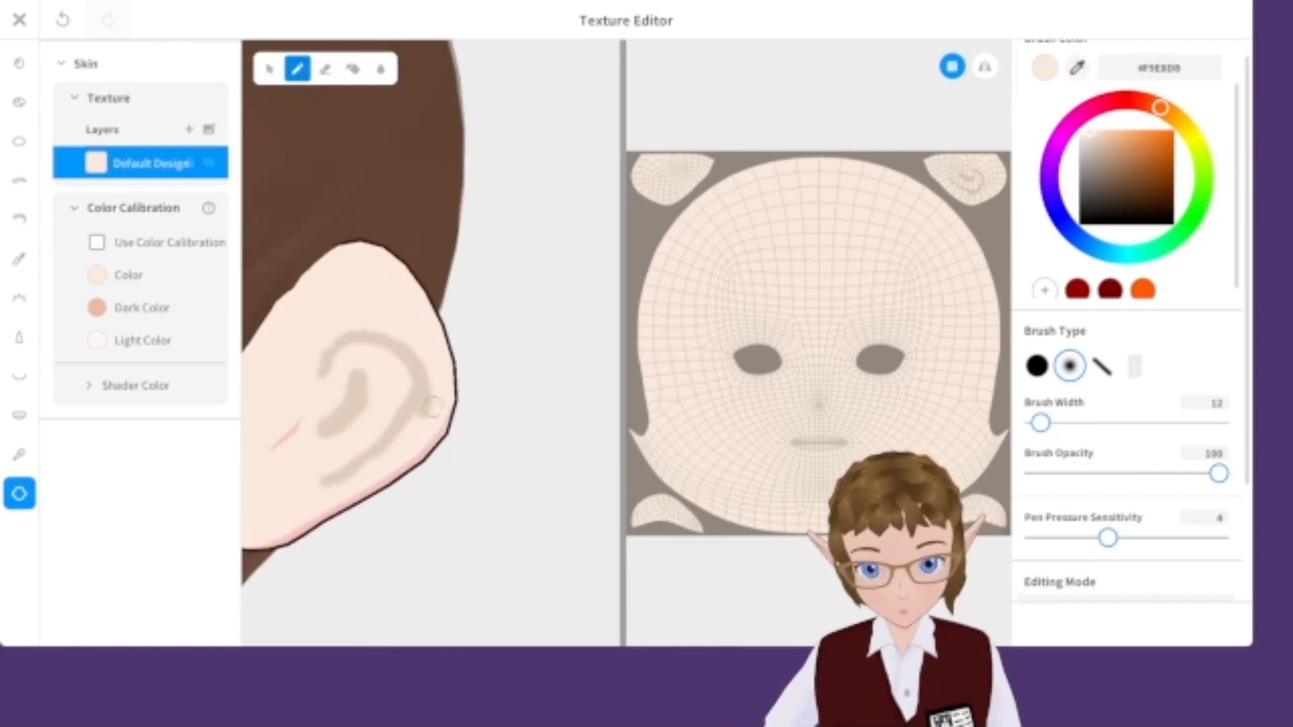
scroll(432, 392, "down", 8)
mouse_move(404, 404)
right_mouse_down()
mouse_move(485, 404)
mouse_move(336, 411)
mouse_move(344, 394)
right_mouse_up()
scroll(432, 392, "up", 8)
Sample a darker skin shade, draw inner-ear curves on the other ear, and close saving the skin as a new item.
left_click(1077, 67)
left_click(513, 329)
mouse_move(337, 337)
right_mouse_down()
mouse_move(538, 336)
mouse_move(431, 296)
right_mouse_up()
left_click_drag(365, 268, 271, 290)
mouse_move(270, 290)
right_mouse_down()
mouse_move(280, 313)
mouse_move(267, 251)
right_mouse_up()
mouse_move(264, 253)
left_mouse_down()
mouse_move(304, 301)
mouse_move(379, 322)
left_mouse_up()
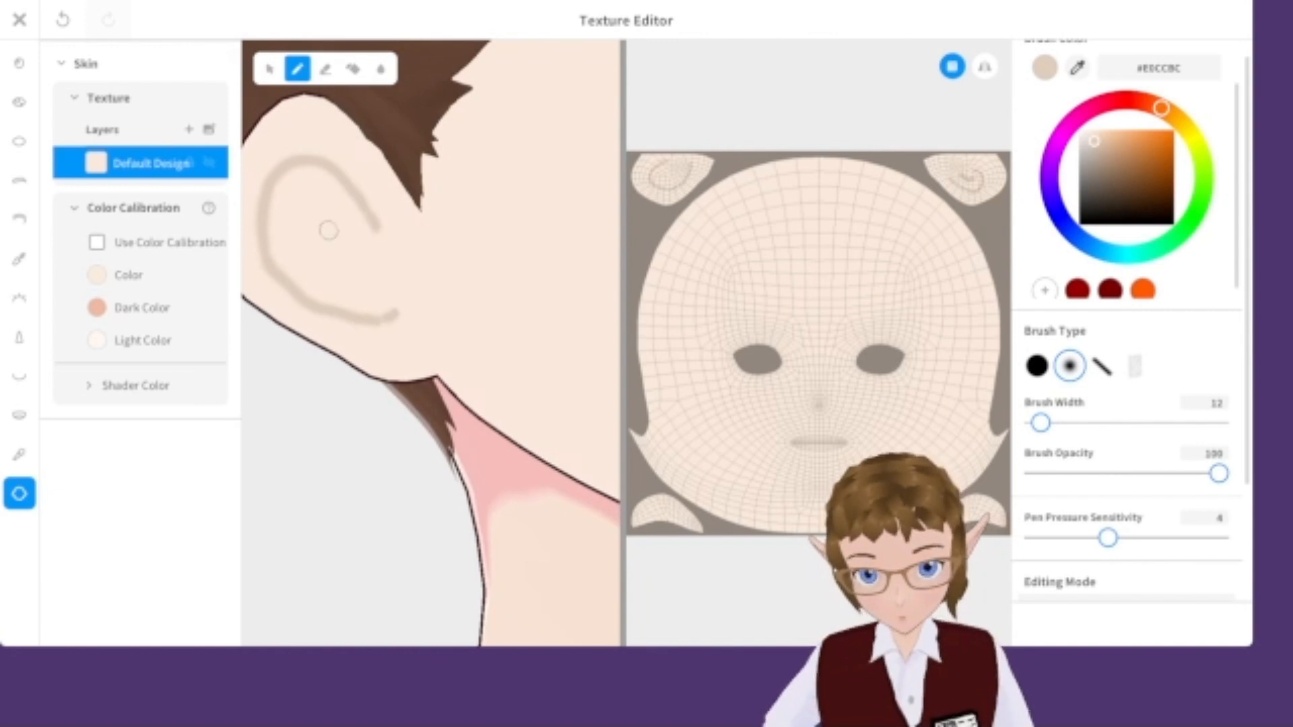
left_click_drag(321, 237, 358, 267)
scroll(367, 297, "down", 5)
right_click_drag(367, 297, 289, 290)
scroll(289, 289, "down", 3)
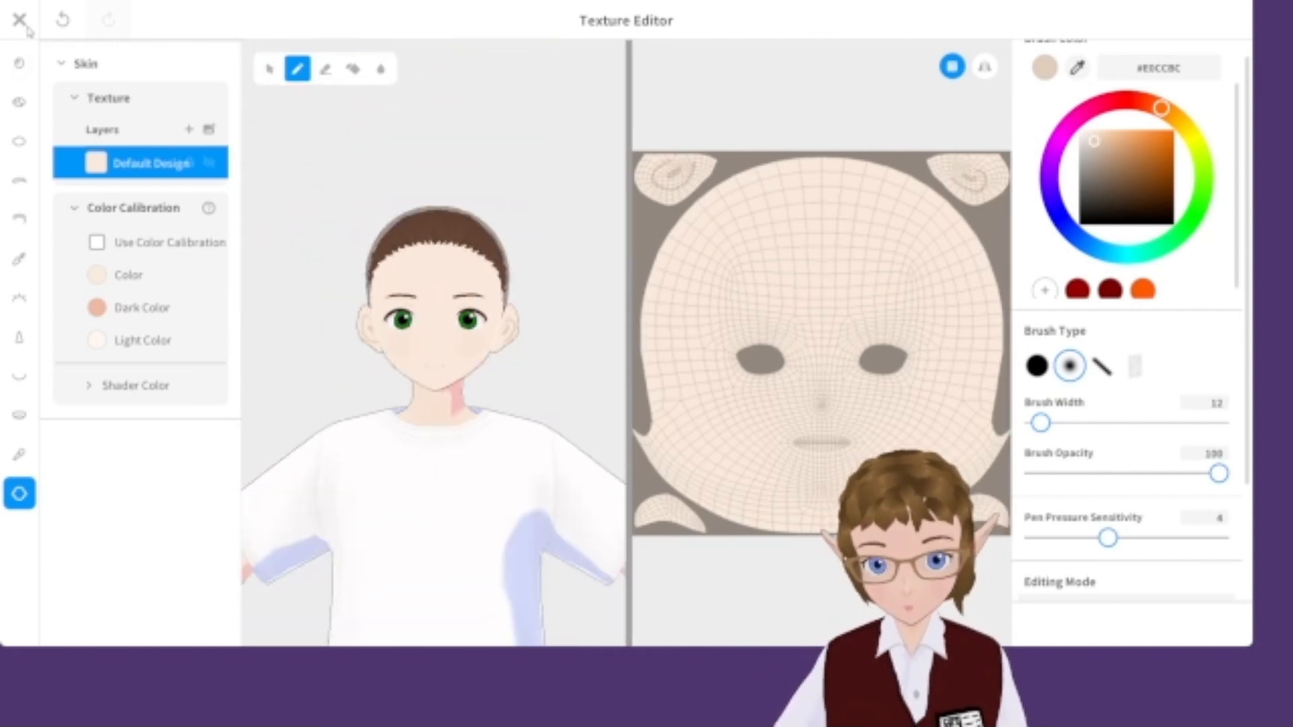
left_click(19, 20)
left_click(620, 602)
Open the custom nose texture, sample a skin shade, and sketch a nose with the soft brush.
left_click(19, 414)
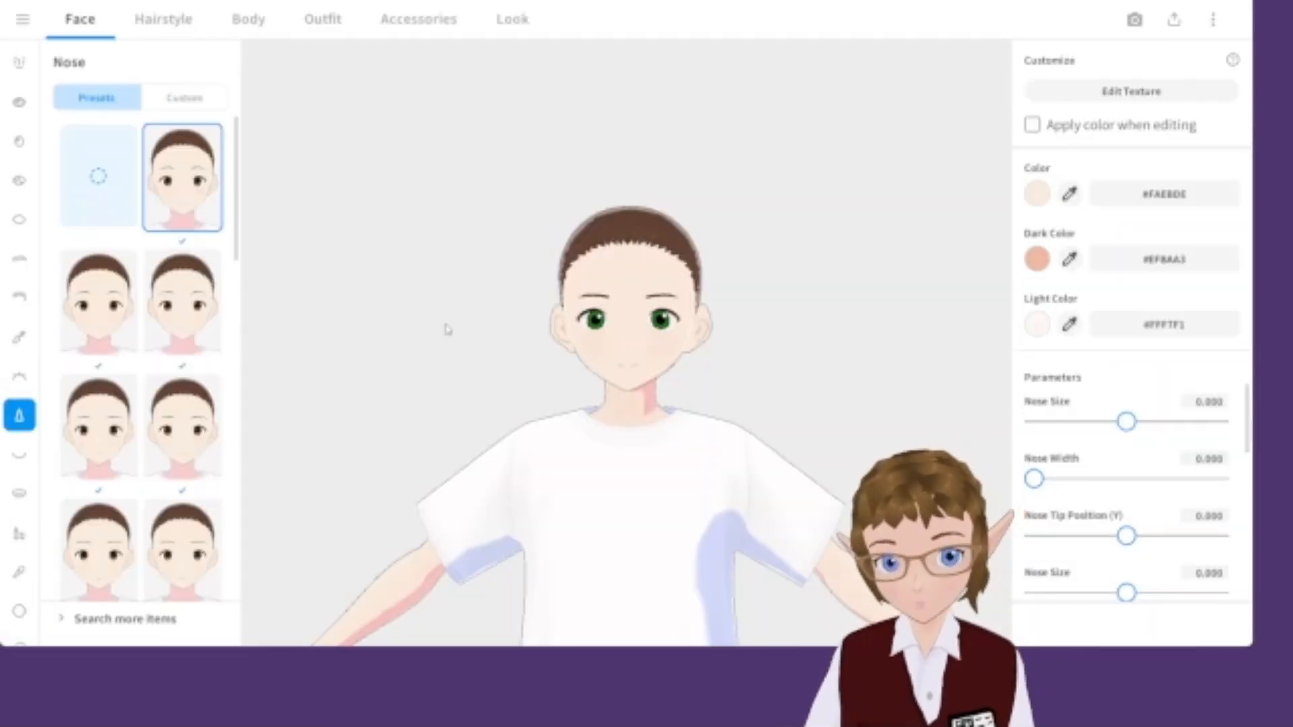
scroll(415, 323, "up", 2)
left_click(184, 98)
left_click(1152, 92)
scroll(343, 396, "up", 5)
left_click(325, 69)
left_click(427, 314)
mouse_move(1045, 423)
left_mouse_down()
mouse_move(1099, 423)
mouse_move(1057, 423)
left_mouse_up()
left_click(297, 70)
left_click(1078, 68)
left_click(436, 438)
left_click(1069, 365)
right_click_drag(431, 377, 364, 361)
left_click_drag(1046, 423, 1040, 422)
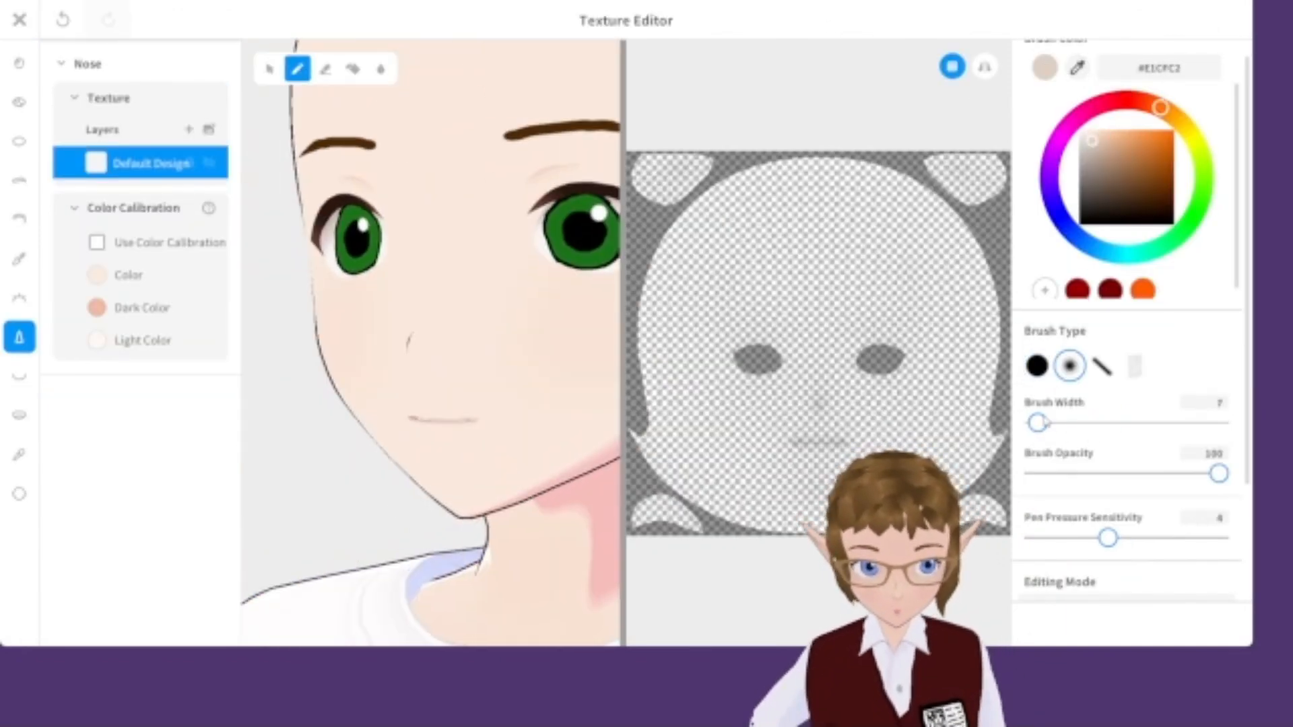
Redraw the nose outline with the soft brush at width 20 and opacity 44.
key("ctrl+z")
left_click(984, 66)
left_click_drag(1219, 474, 1115, 474)
left_click_drag(1039, 423, 1053, 423)
left_click_drag(434, 369, 453, 363)
key("ctrl+z")
left_click_drag(1053, 423, 1046, 422)
left_click_drag(432, 372, 451, 369)
right_click_drag(451, 369, 515, 428)
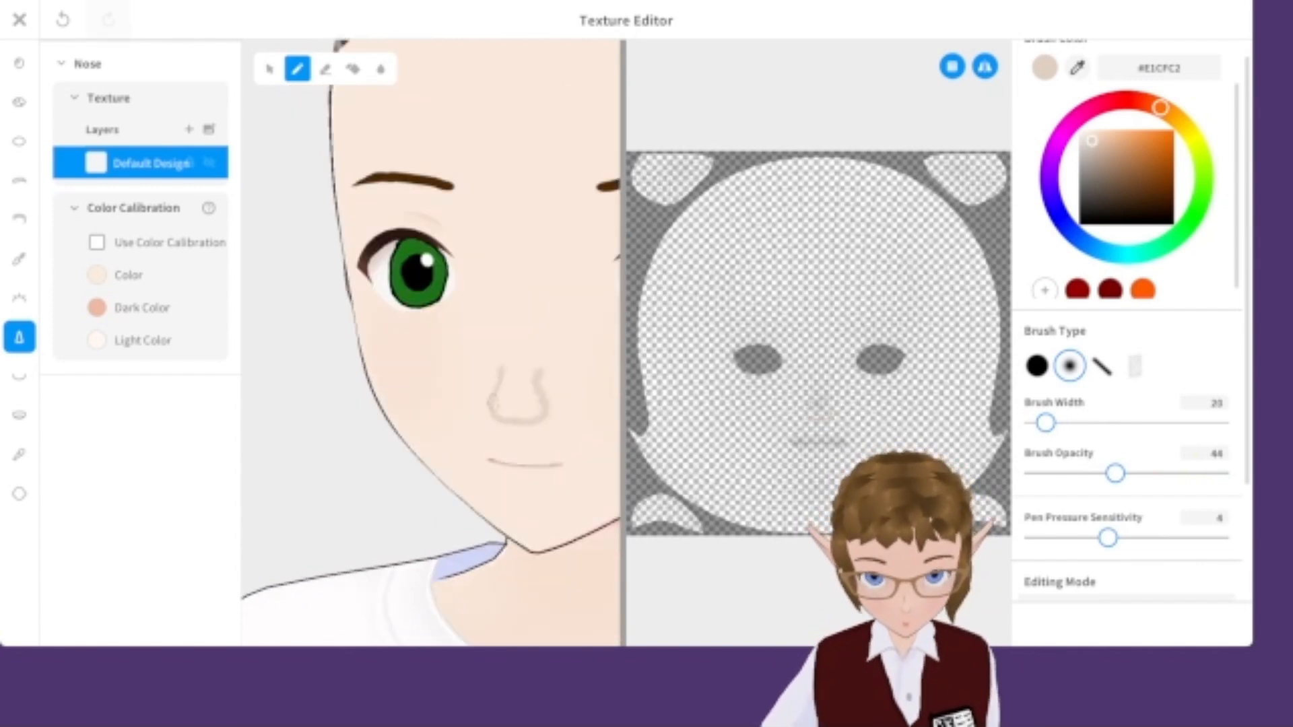
Erase stray marks around the nose and mouth area.
key("e")
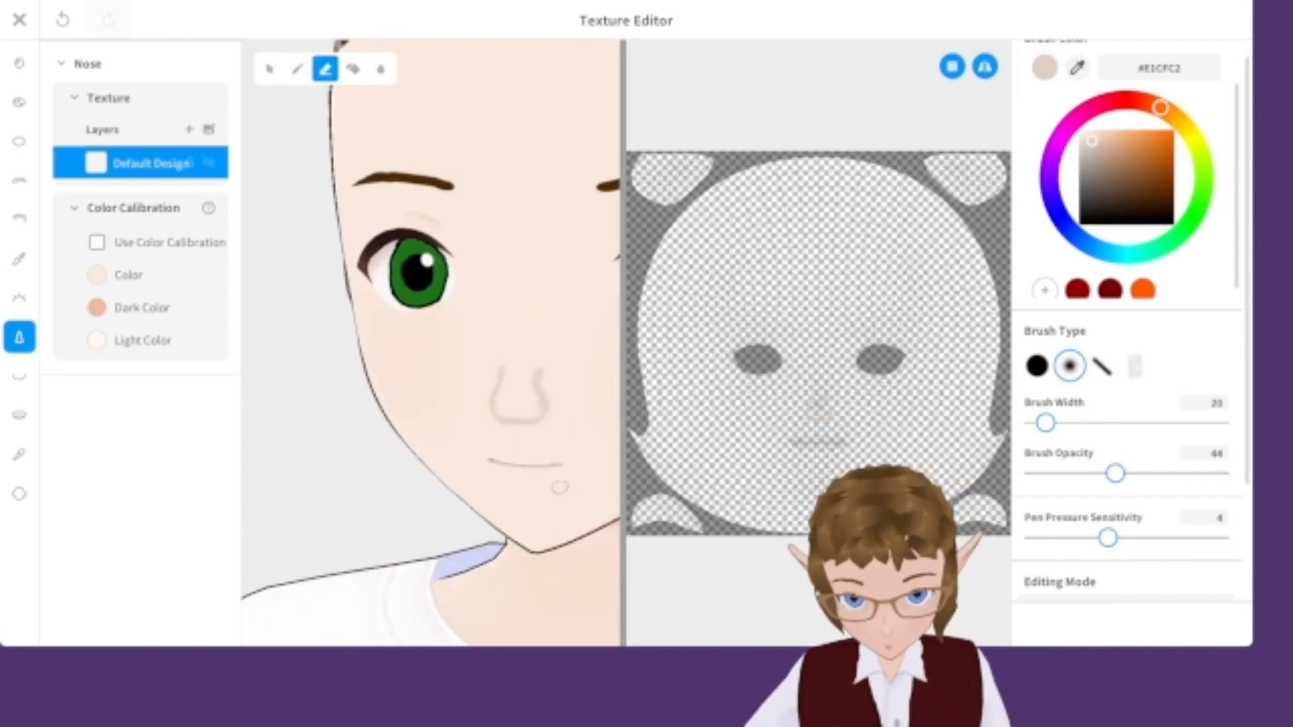
scroll(566, 489, "down", 5)
right_click_drag(566, 489, 528, 475)
middle_click_drag(552, 438, 462, 407)
scroll(462, 407, "up", 8)
Try adding darker #CFBAA9 shading to the nose with the brush.
left_click(1096, 148)
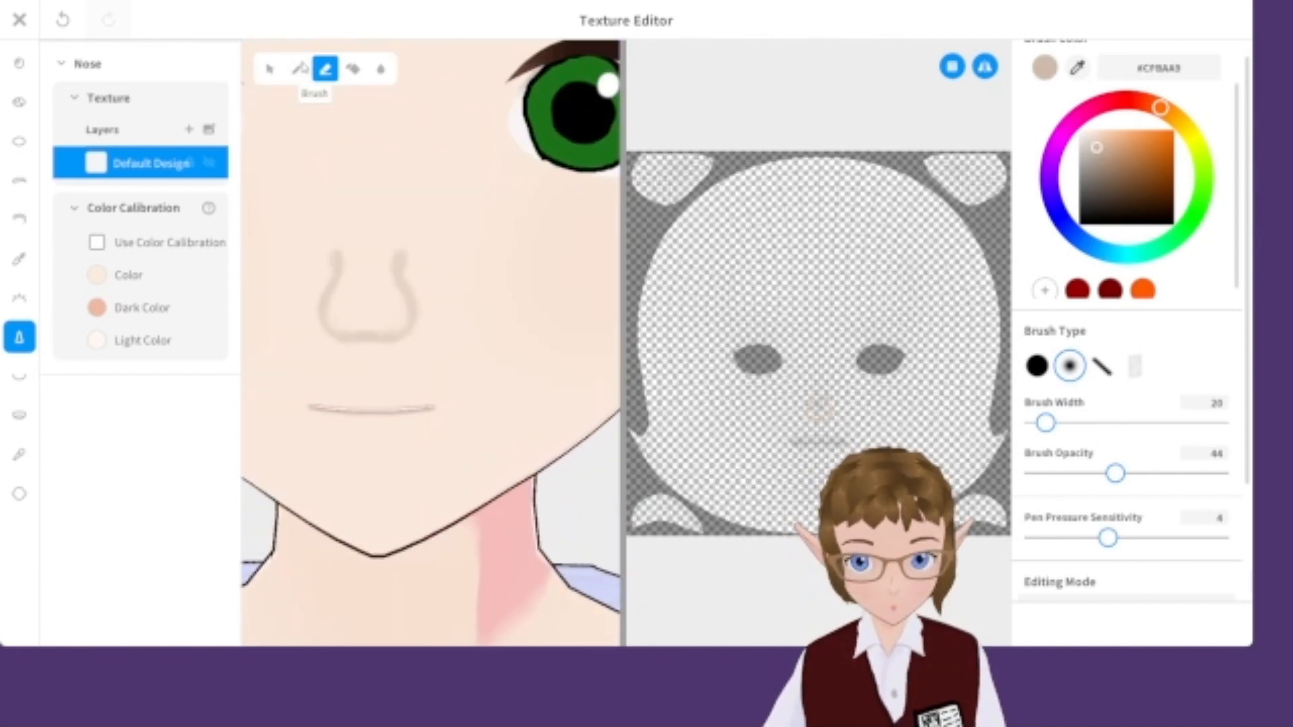
left_click(303, 68)
left_click_drag(400, 332, 404, 327)
scroll(405, 324, "down", 5)
scroll(405, 324, "up", 3)
left_click(1078, 68)
left_click(412, 290)
left_click(993, 66)
scroll(399, 198, "down", 8)
mouse_move(399, 198)
right_mouse_down()
mouse_move(343, 202)
mouse_move(404, 205)
mouse_move(384, 206)
right_mouse_up()
scroll(384, 206, "up", 5)
key("ctrl+z")
Close the texture editor, saving the nose as a new item.
left_click(20, 20)
left_click(716, 570)
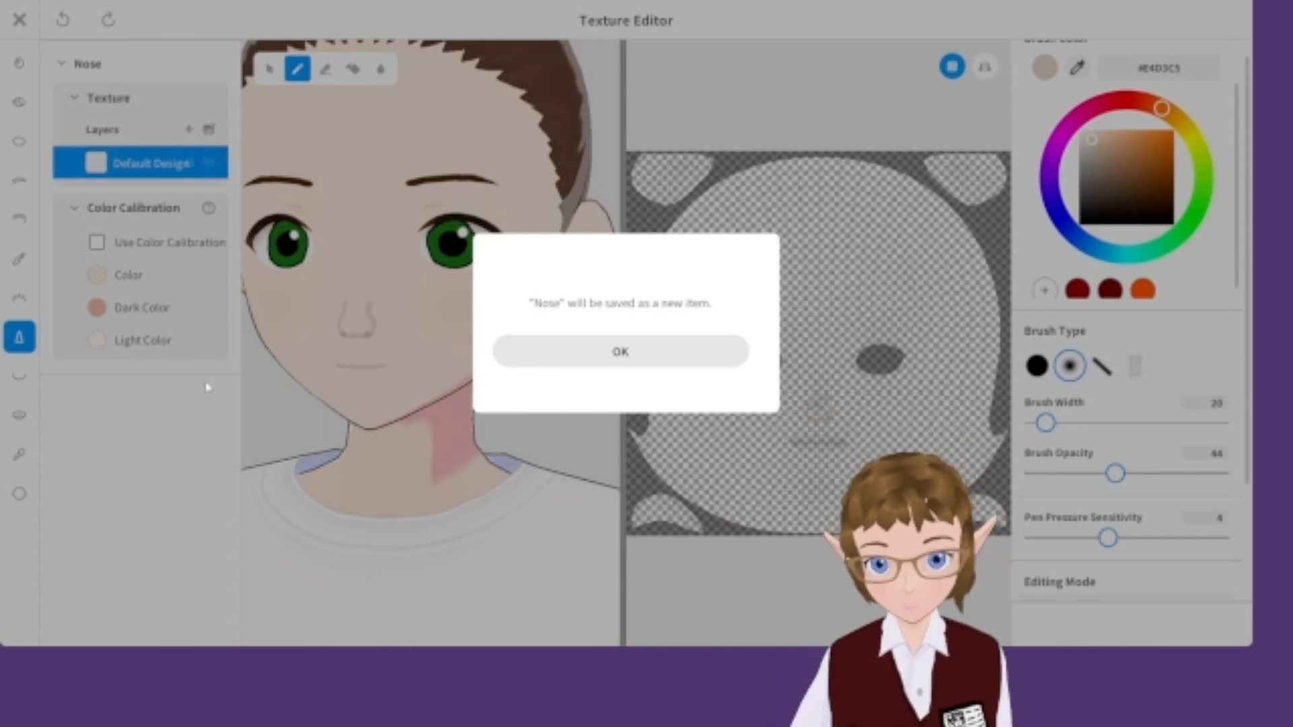
left_click(620, 352)
Pick a lips preset, open its texture, and erase part of the lip line.
left_click(18, 532)
left_click(99, 297)
left_click(1128, 91)
left_click(523, 195)
left_click_drag(1045, 422, 1050, 423)
left_click(1070, 365)
left_click(326, 69)
left_click_drag(798, 445, 817, 447)
Close the lips texture editor, overwriting the existing Lips item.
left_click(297, 69)
scroll(798, 438, "up", 1)
key("e")
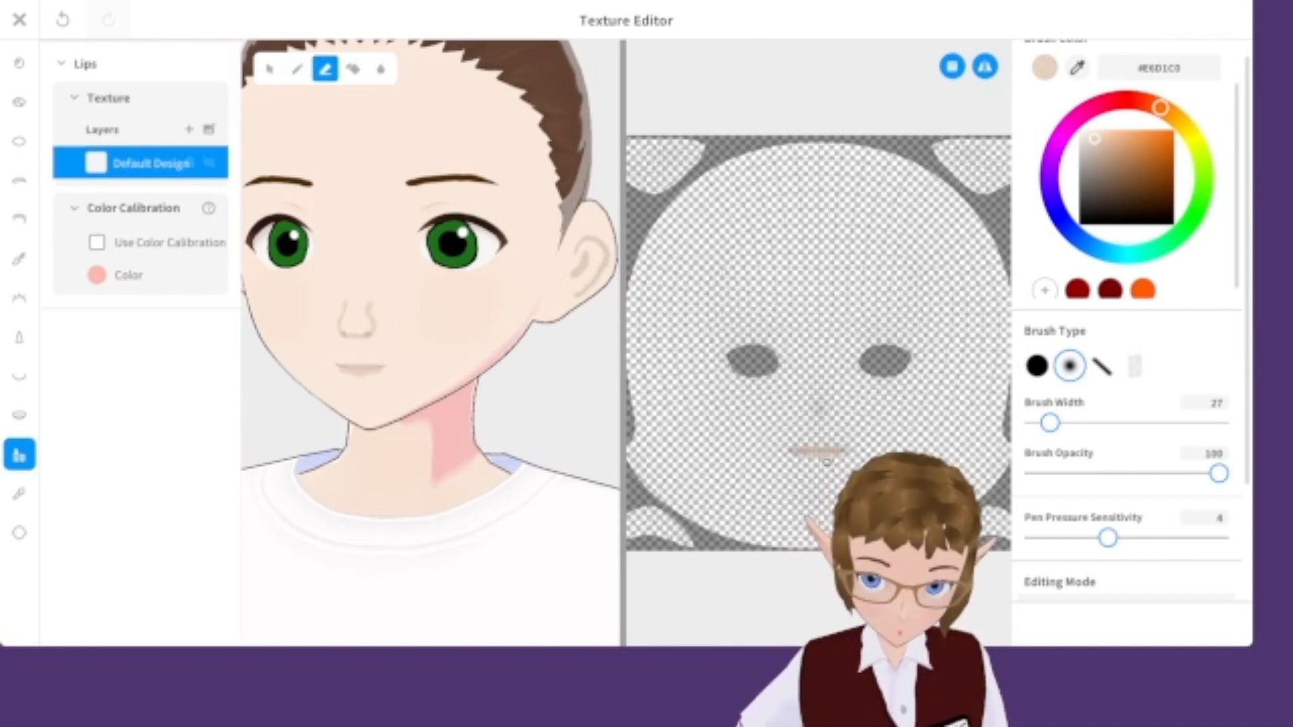
scroll(322, 392, "up", 3)
scroll(330, 397, "down", 5)
left_click(19, 21)
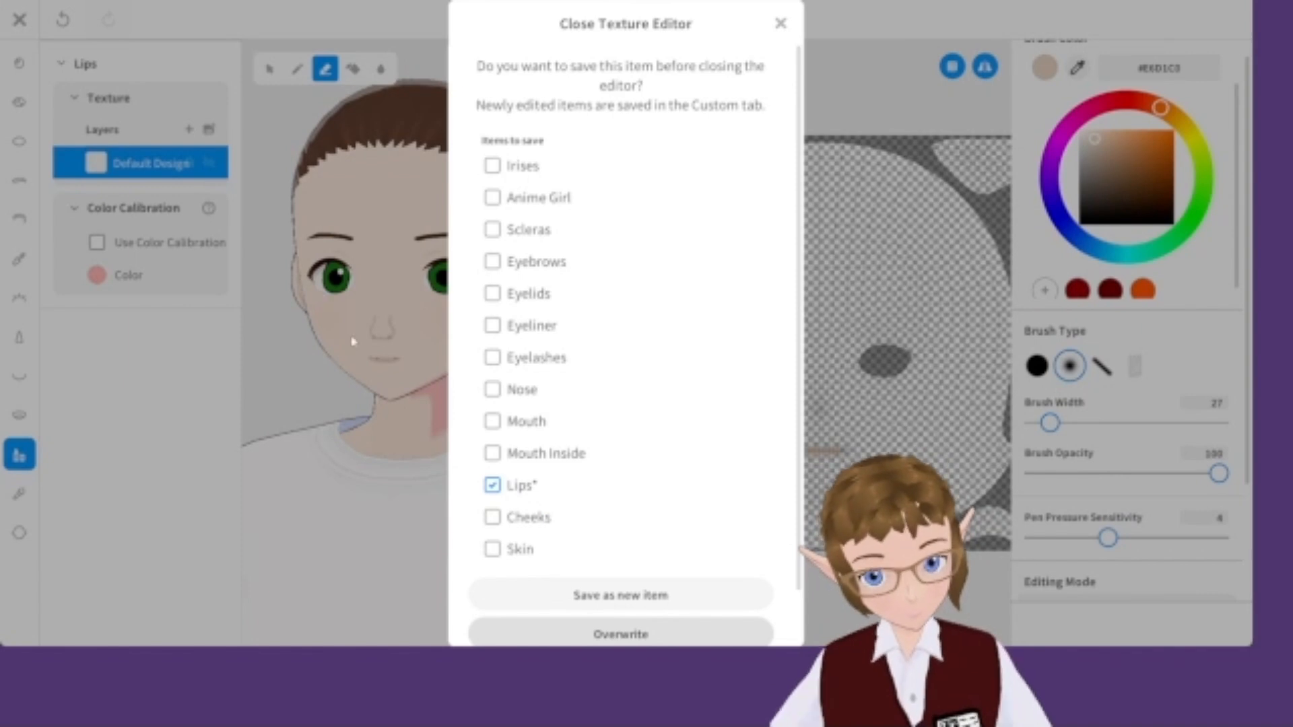
left_click(620, 634)
left_click(19, 453)
left_click_drag(1126, 292, 1088, 292)
scroll(606, 297, "down", 3)
Create a new custom Overall Hair item in the hairstyle section and open it for hairstyle editing.
left_click(163, 19)
scroll(744, 284, "up", 4)
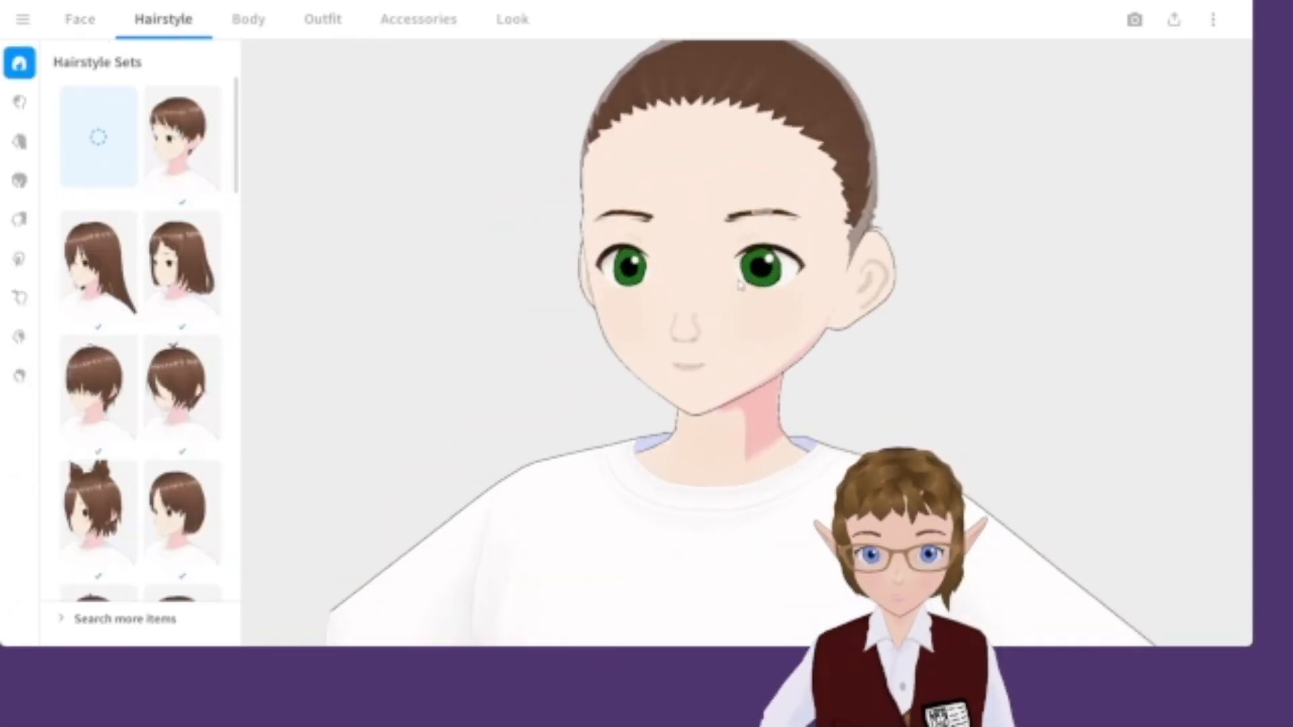
scroll(774, 450, "up", 2)
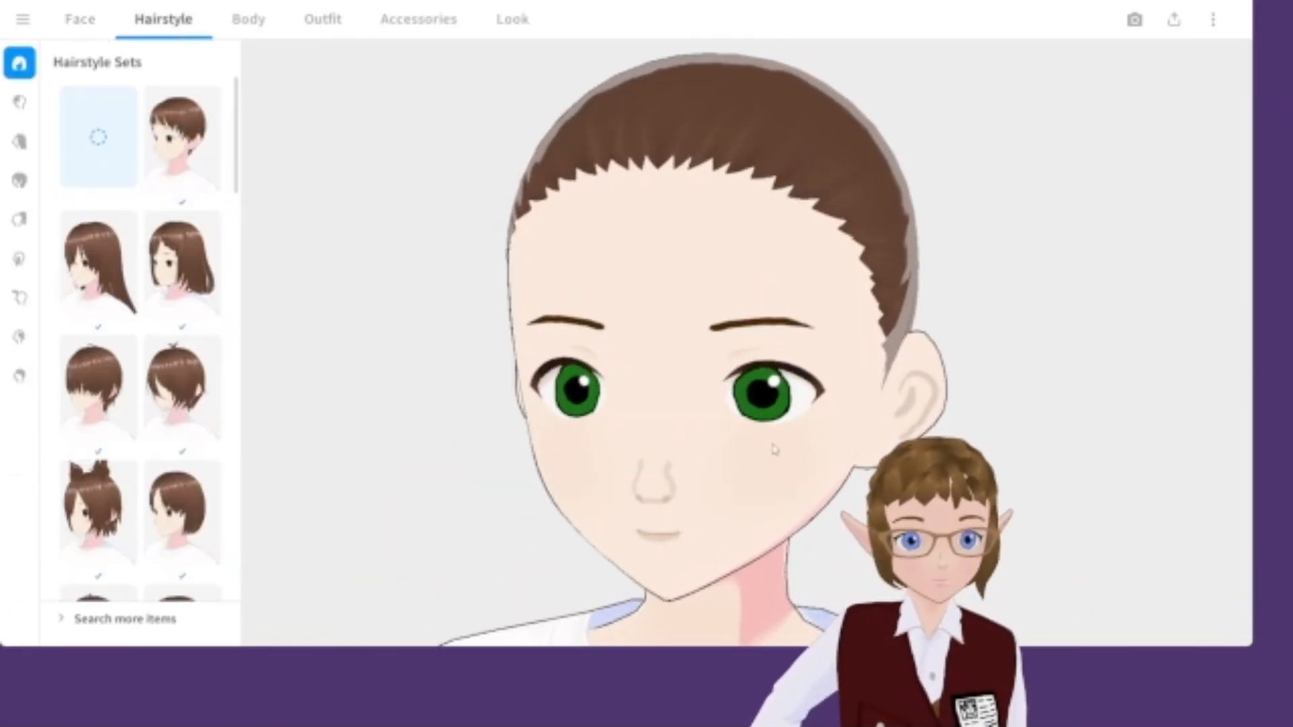
left_click(20, 183)
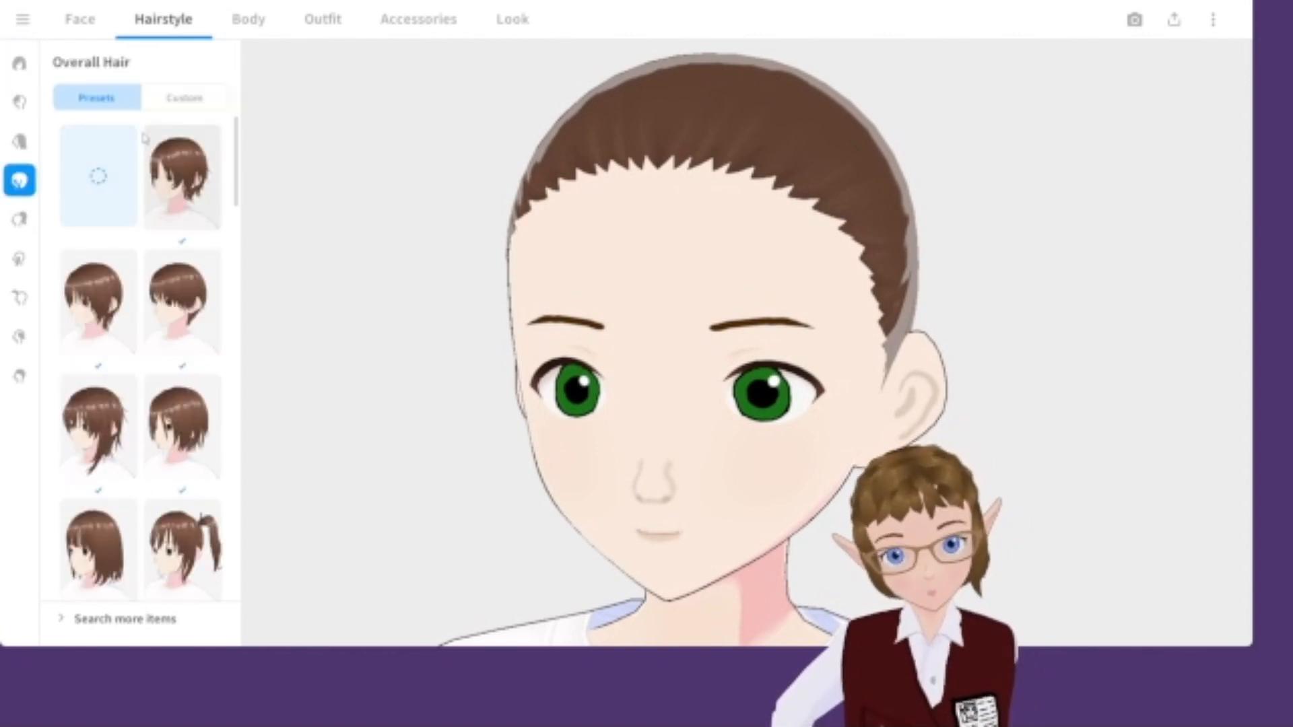
left_click(179, 99)
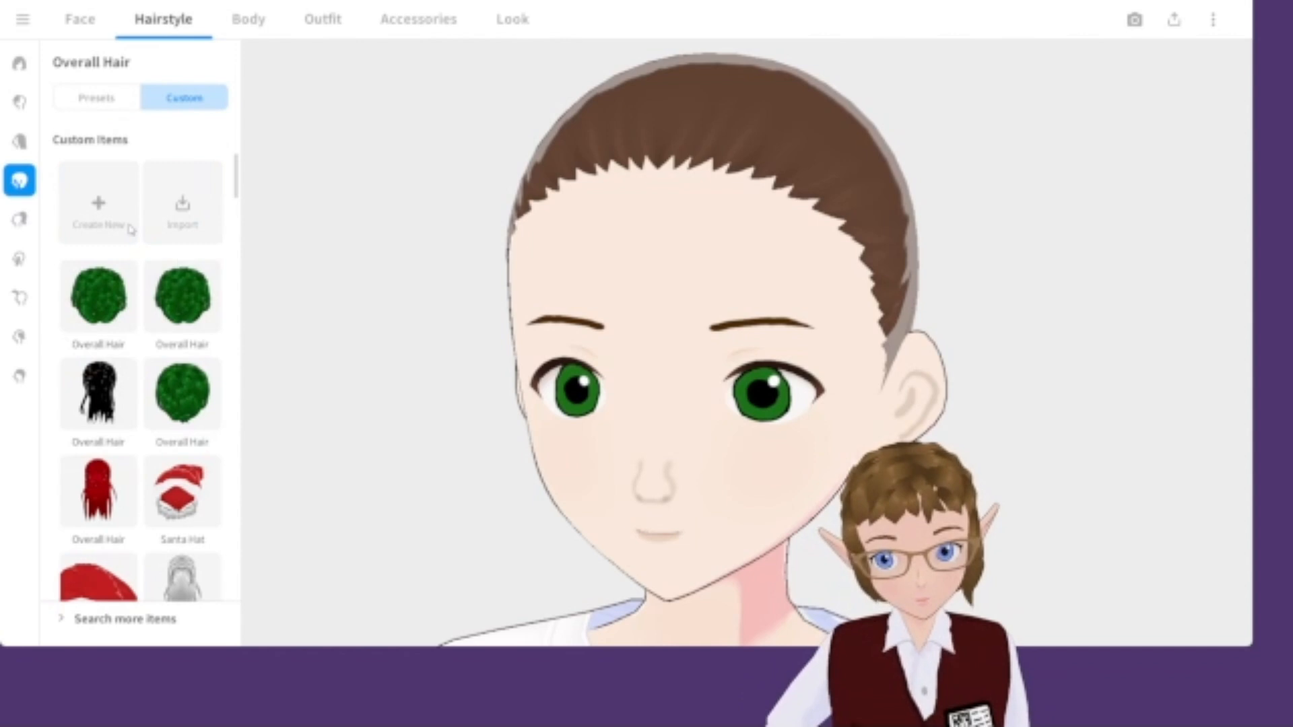
left_click(104, 207)
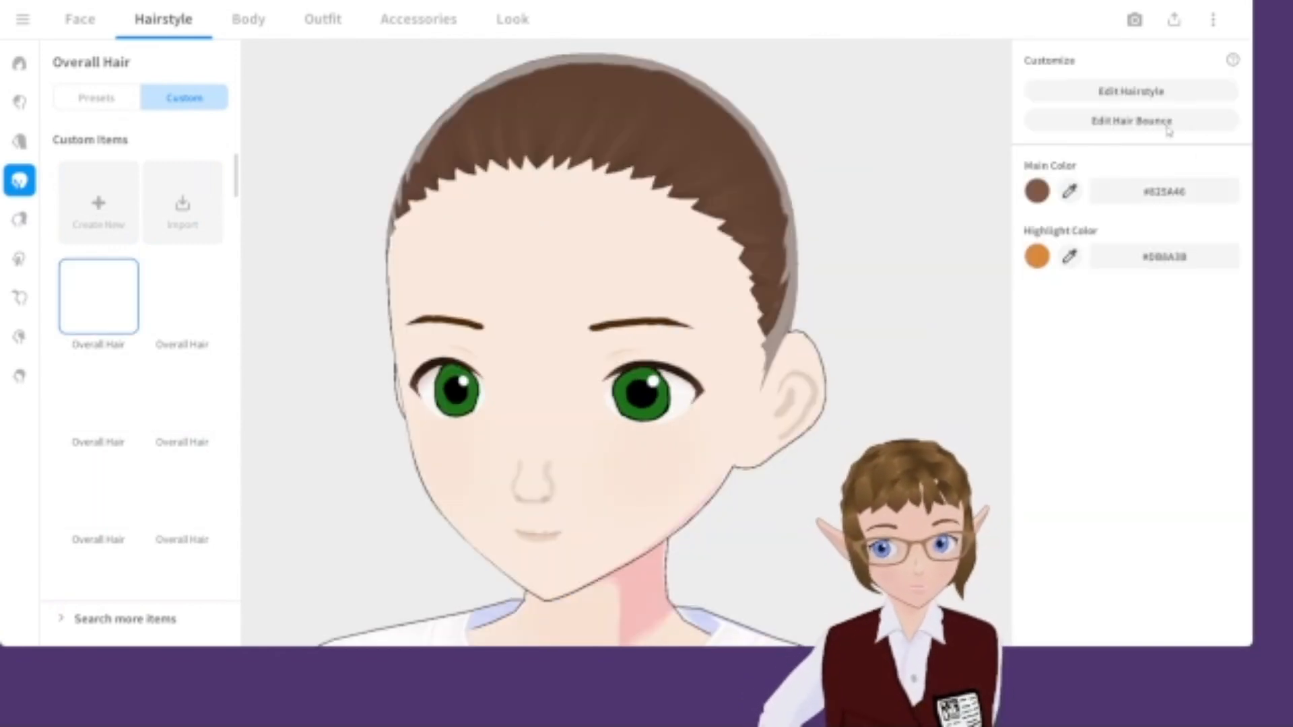
left_click(1127, 93)
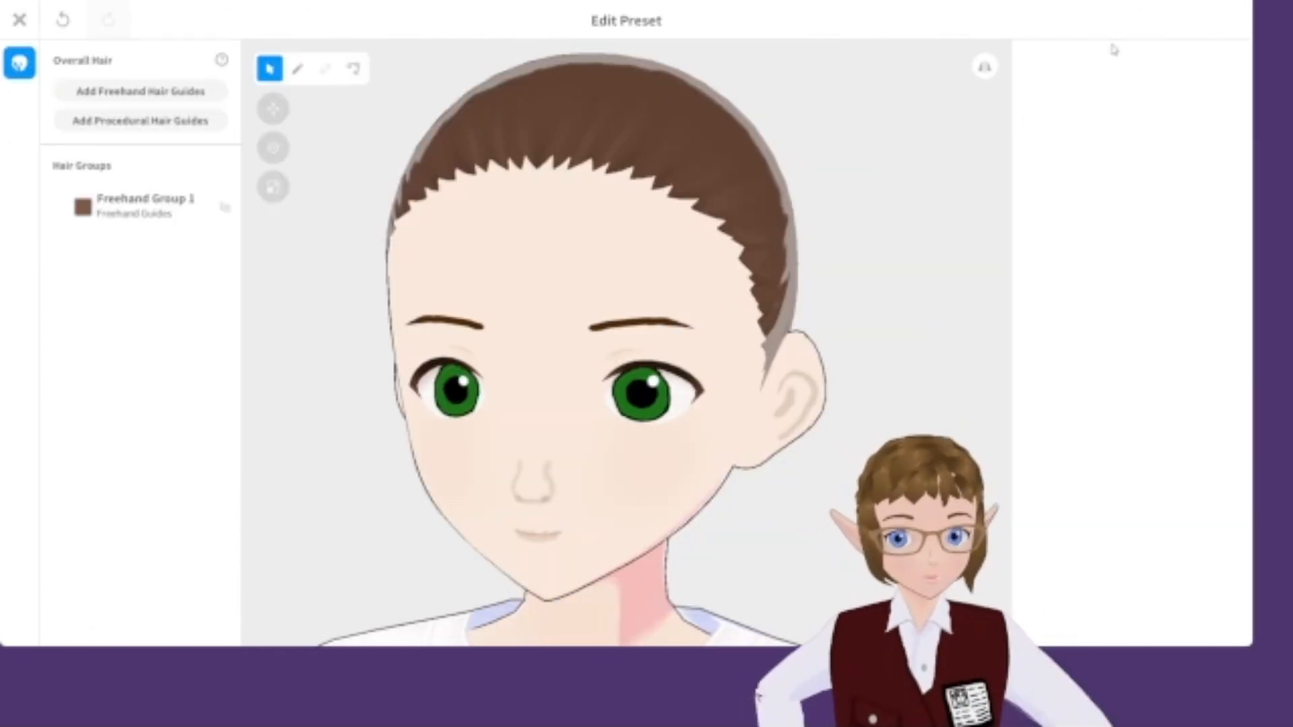
Set the hair group's main color by sampling the eyebrow color, pick a darker brown highlight color, and close the editor.
left_click(147, 210)
left_click(1066, 98)
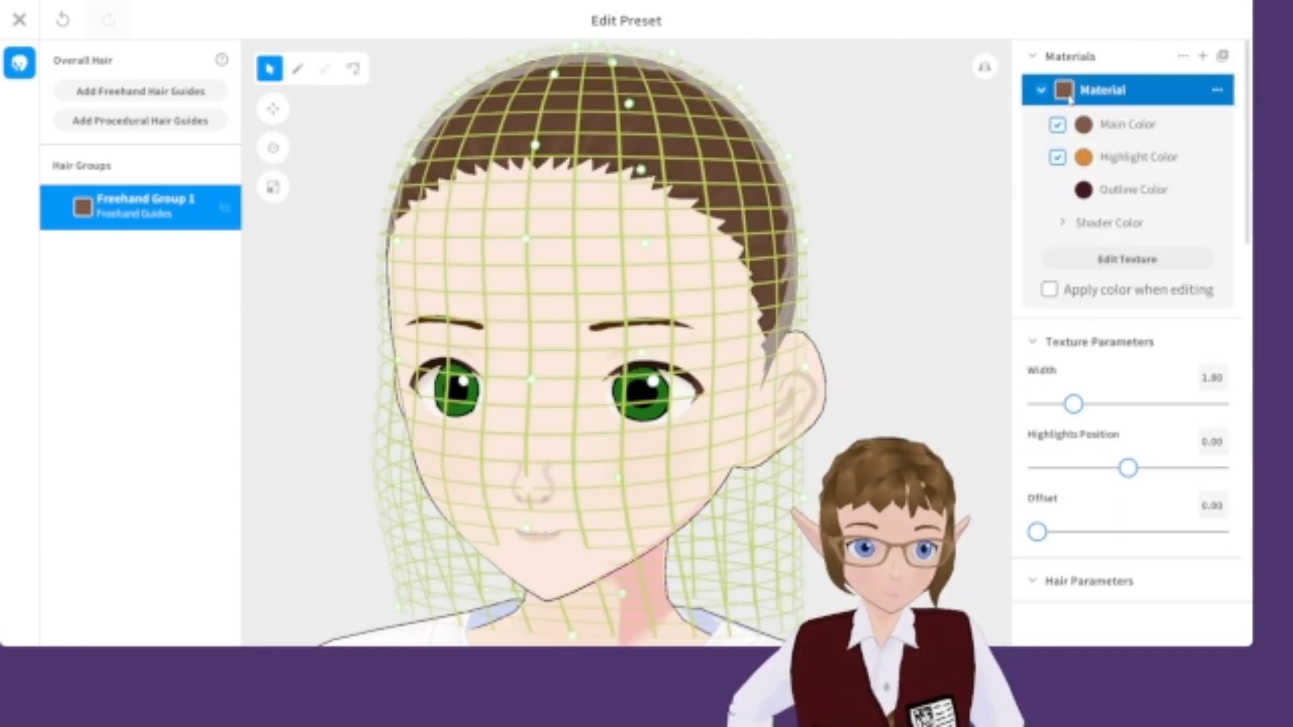
scroll(968, 236, "up", 3)
left_click(1083, 125)
left_click(911, 136)
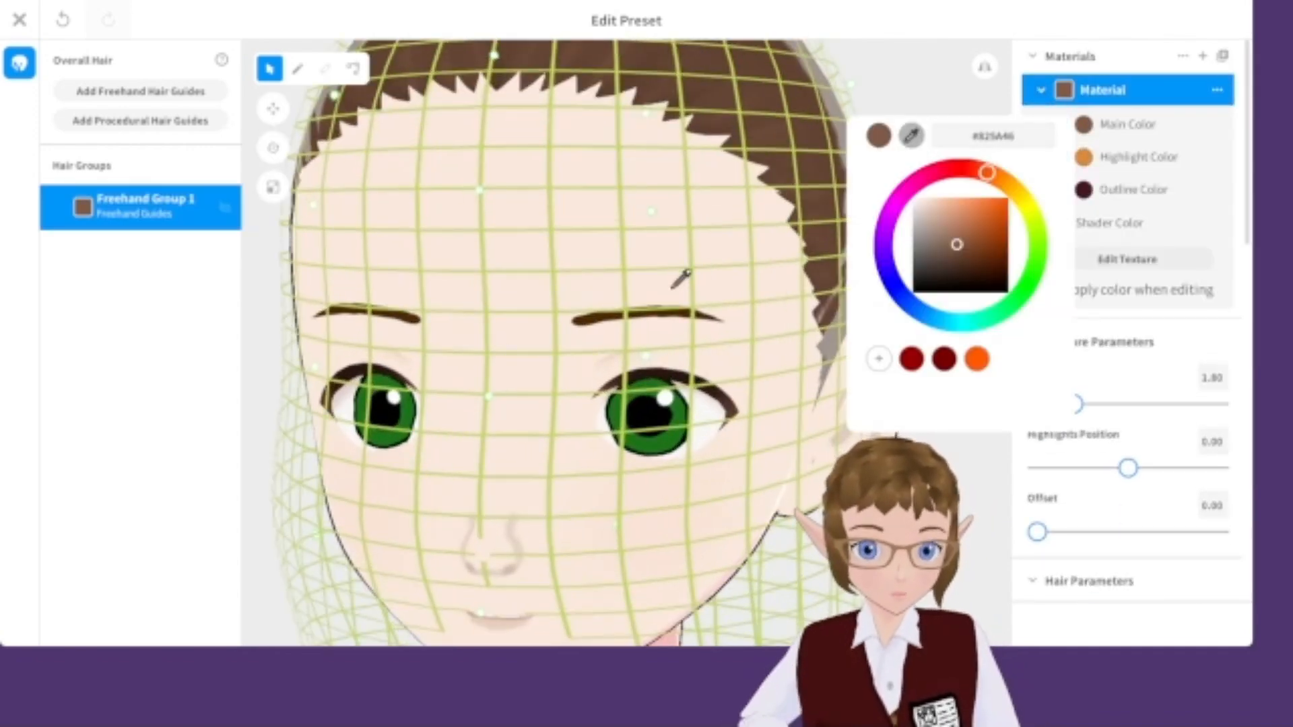
left_click(597, 328)
left_click(1089, 177)
left_click(1083, 157)
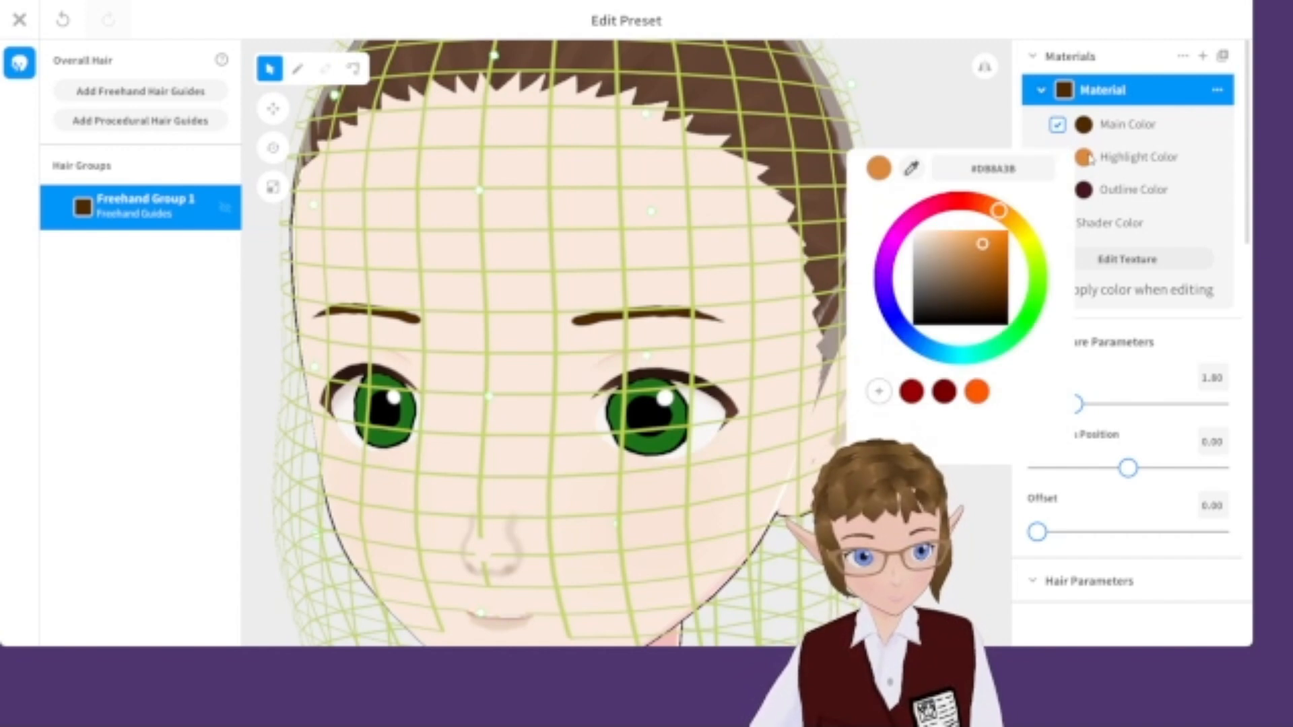
left_click_drag(984, 251, 981, 268)
left_click(952, 103)
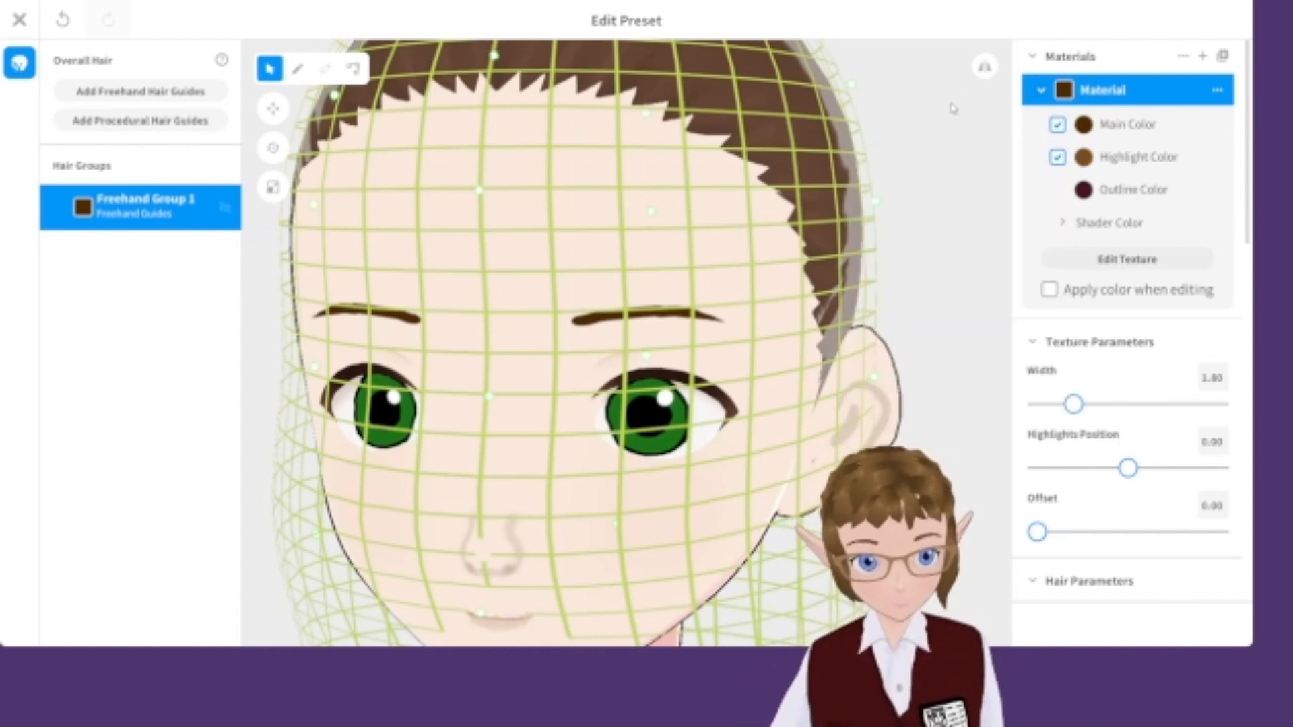
scroll(850, 342, "down", 2)
left_click(297, 70)
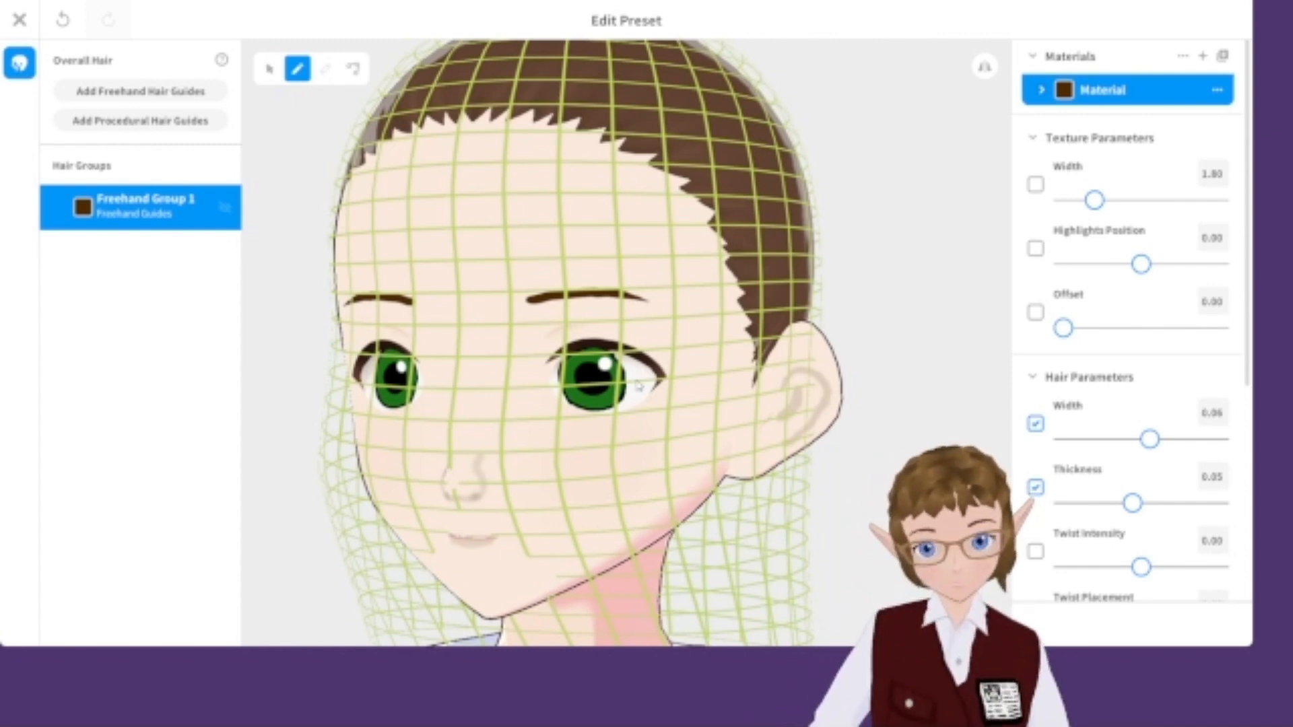
left_click(21, 21)
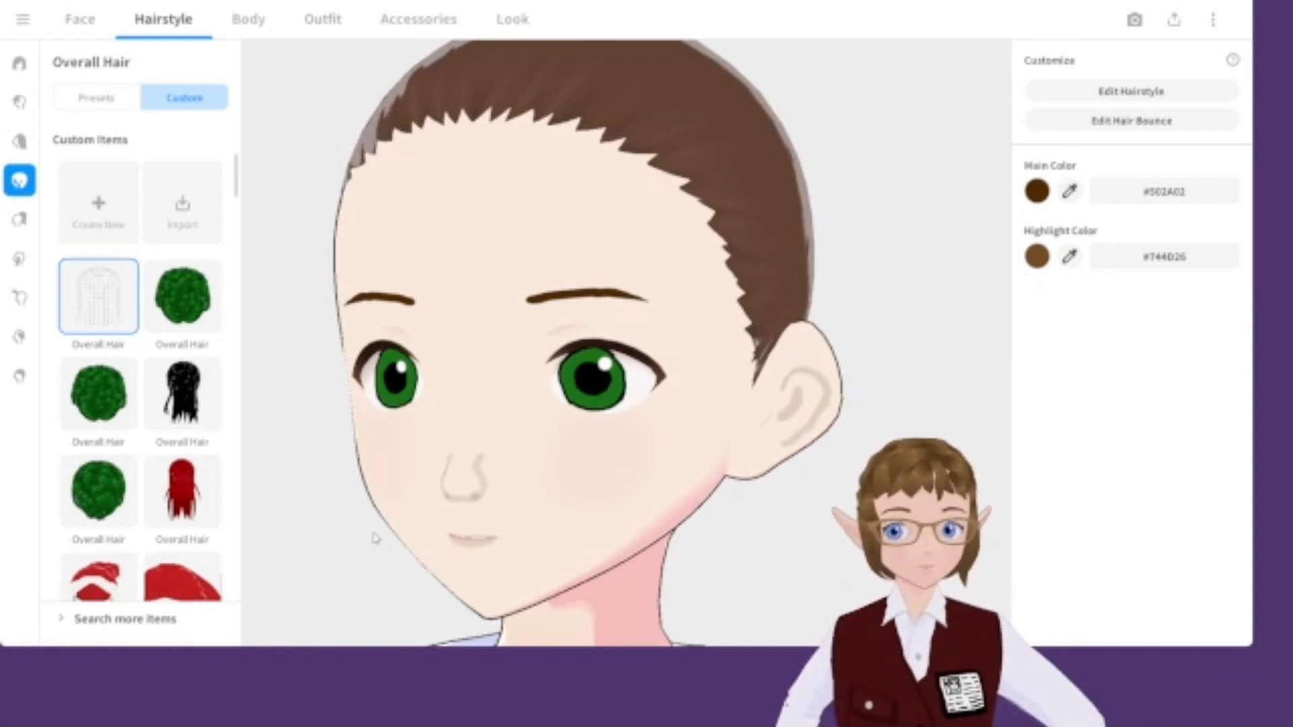
Try several side hair presets, then return to having no side hair.
left_click(19, 258)
scroll(88, 256, "down", 5)
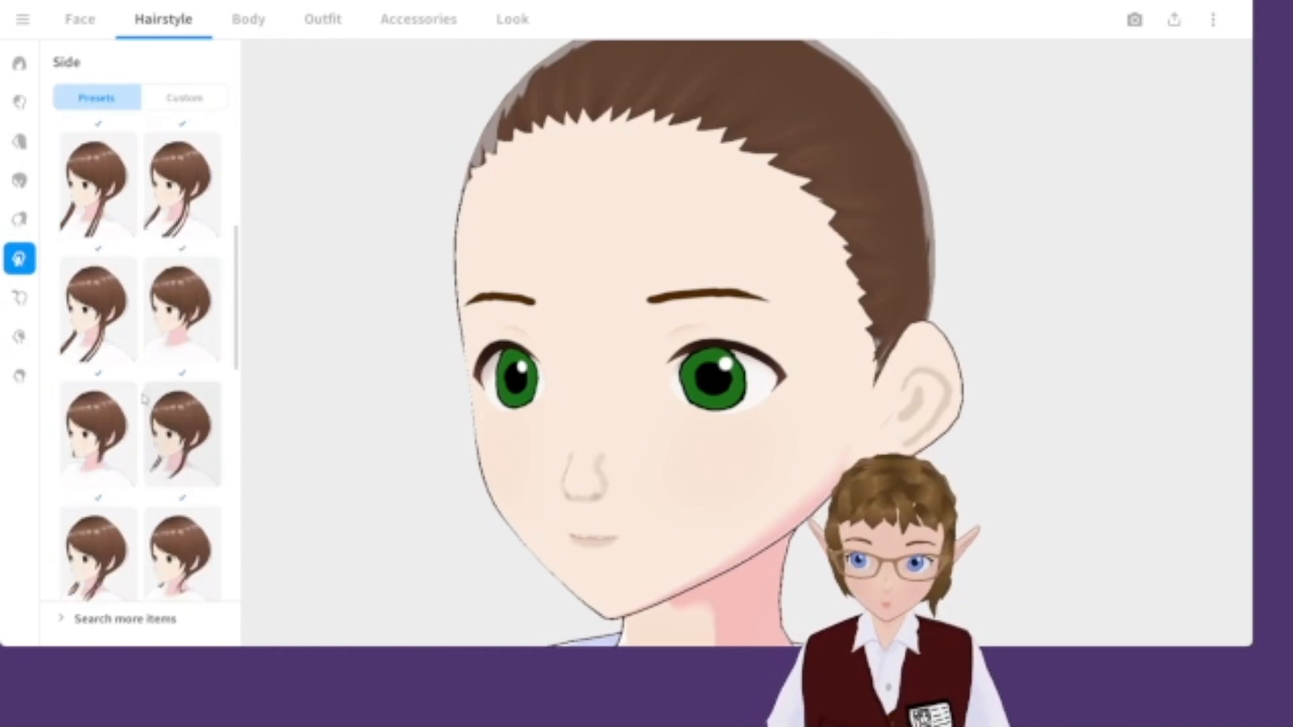
left_click(100, 291)
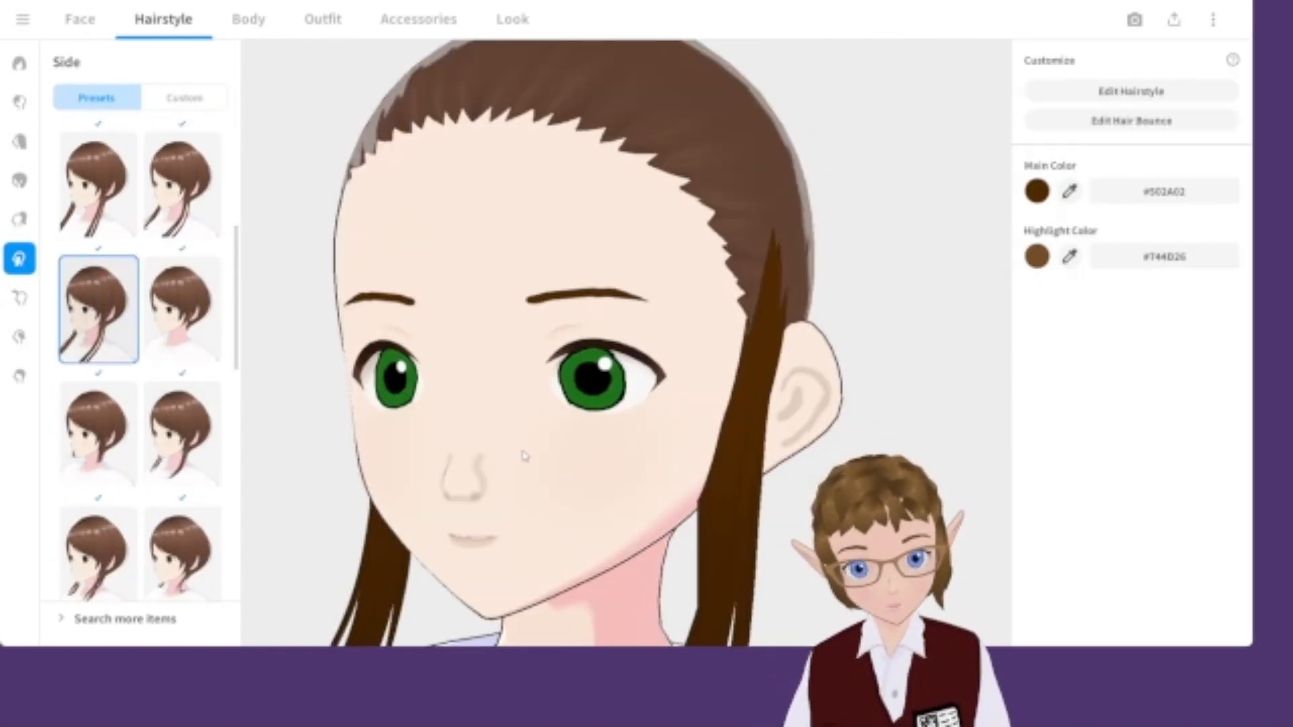
middle_click_drag(567, 444, 558, 391)
scroll(561, 390, "up", 3)
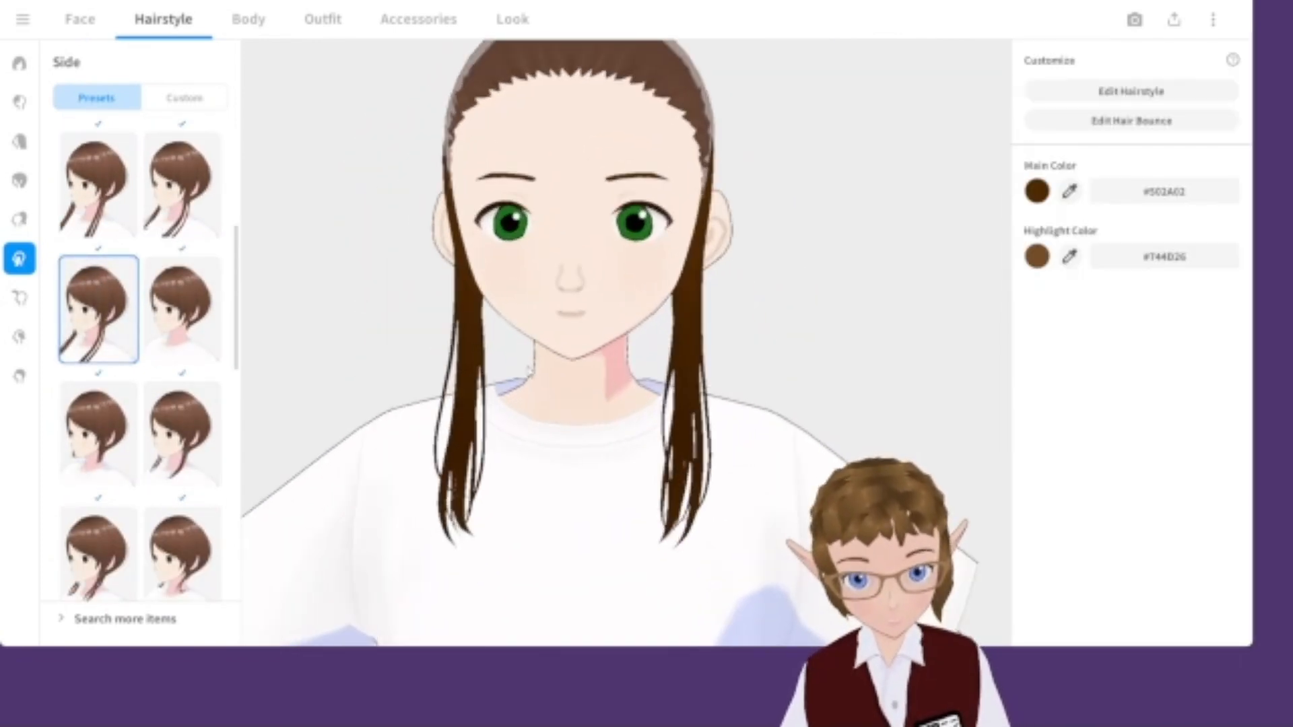
left_click(177, 414)
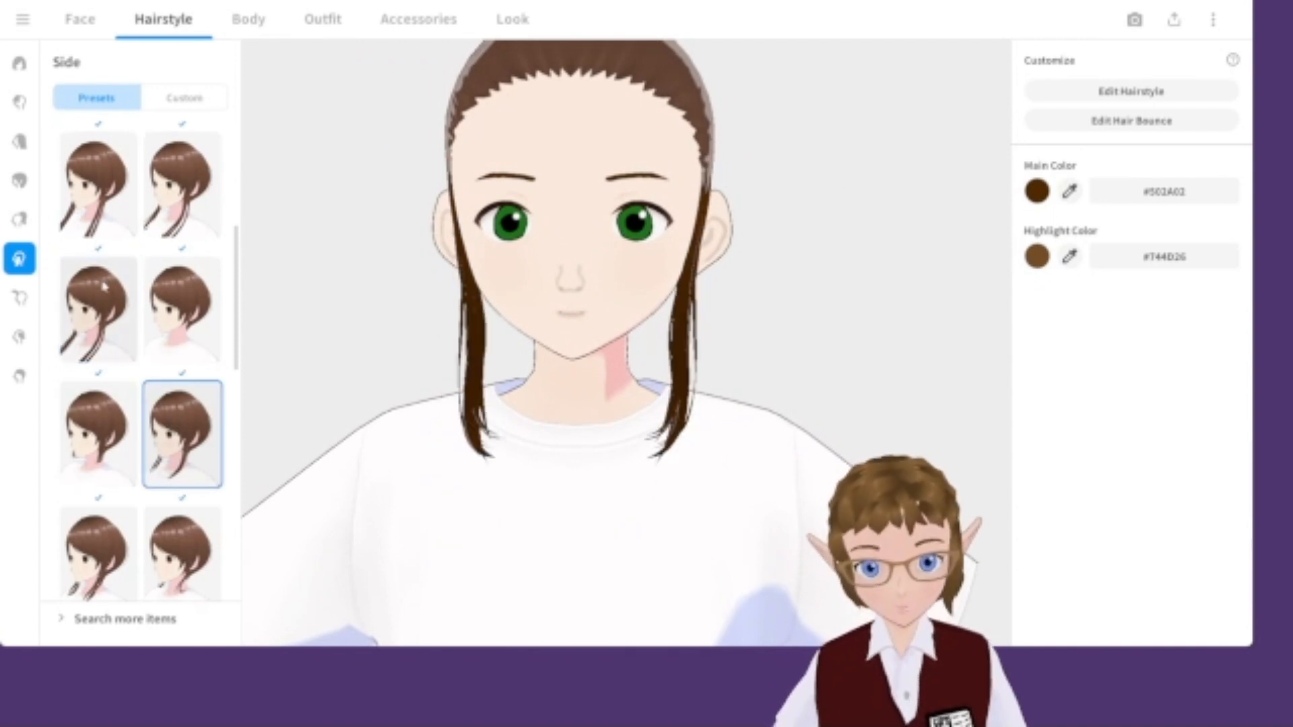
left_click(100, 186)
mouse_move(788, 354)
right_mouse_down()
mouse_move(755, 350)
mouse_move(773, 352)
right_mouse_up()
scroll(122, 471, "down", 2)
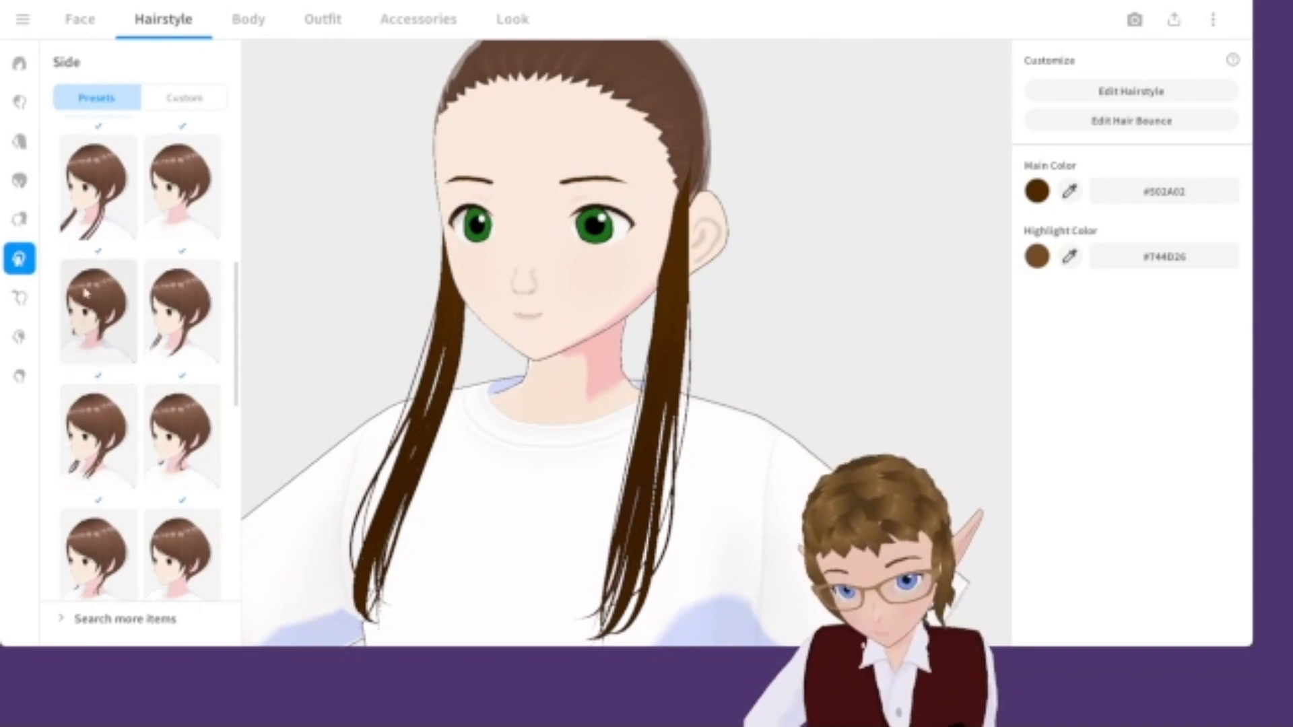
scroll(70, 431, "up", 5)
scroll(74, 210, "up", 1)
left_click(74, 210)
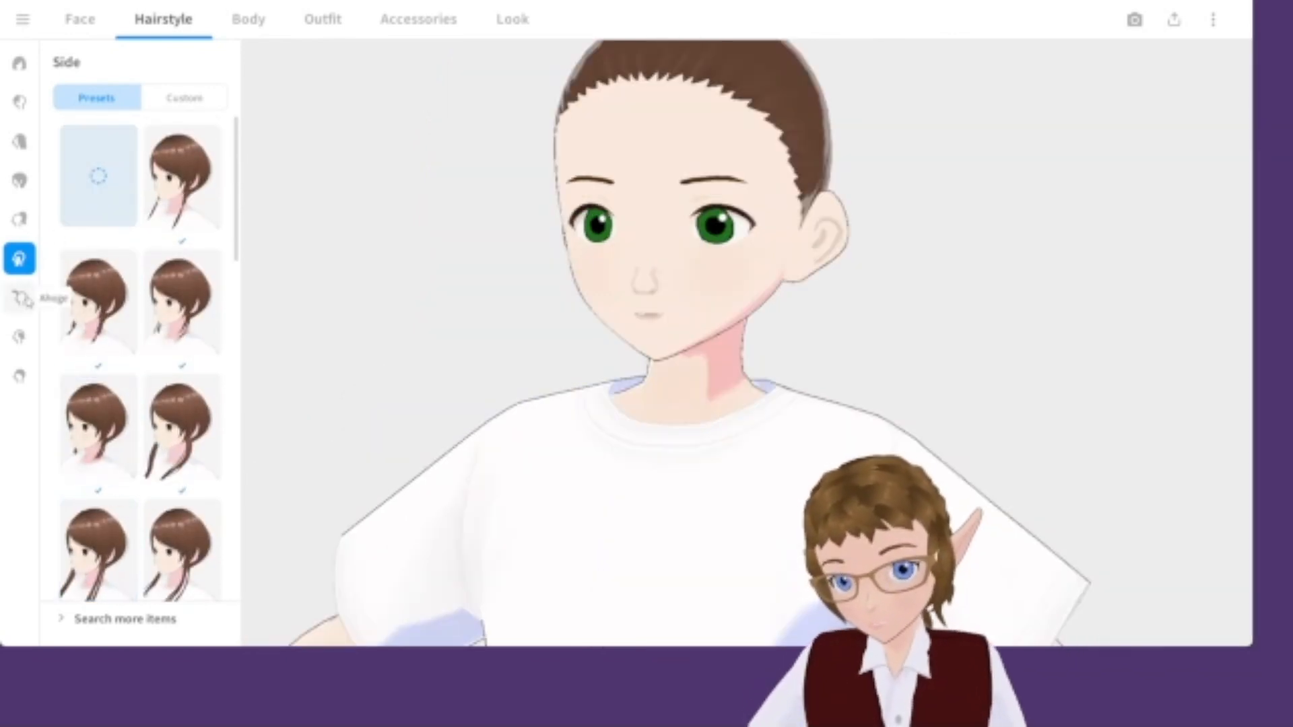
Choose a single ponytail preset for the hair extensions after trying several others.
left_click(19, 219)
scroll(101, 269, "down", 10)
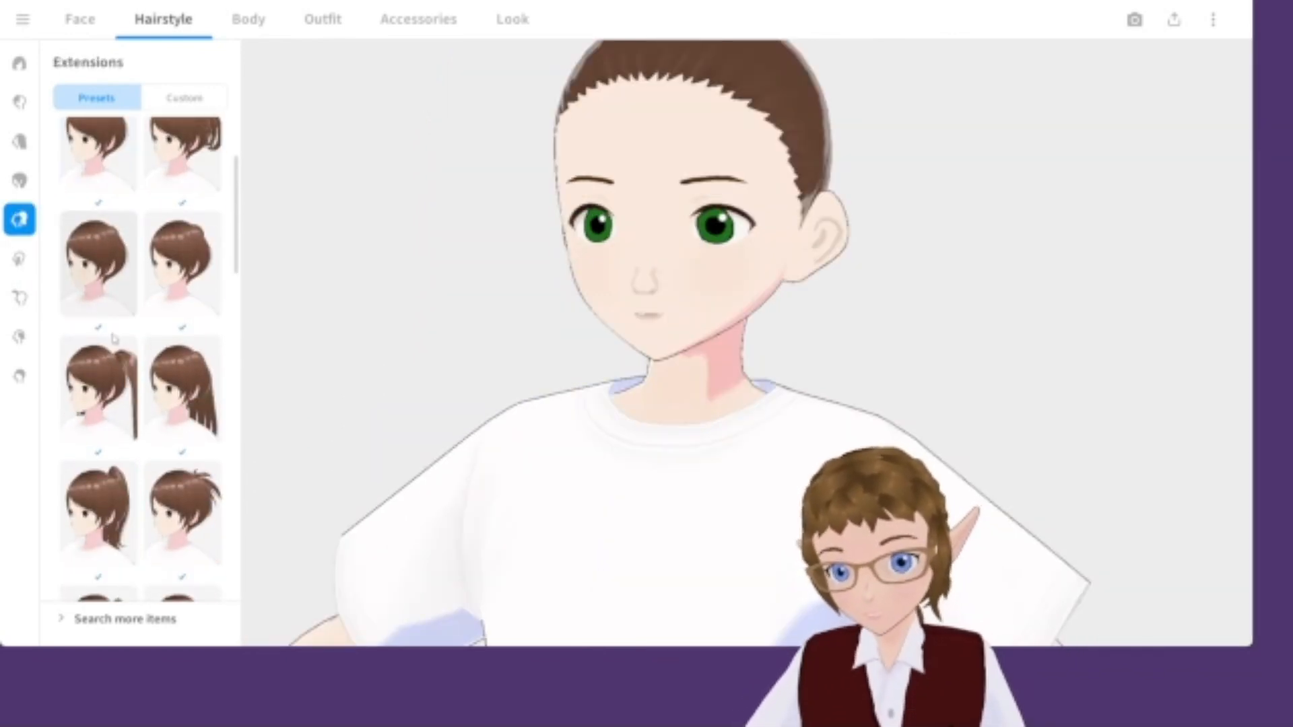
scroll(119, 359, "up", 1)
left_click(119, 359)
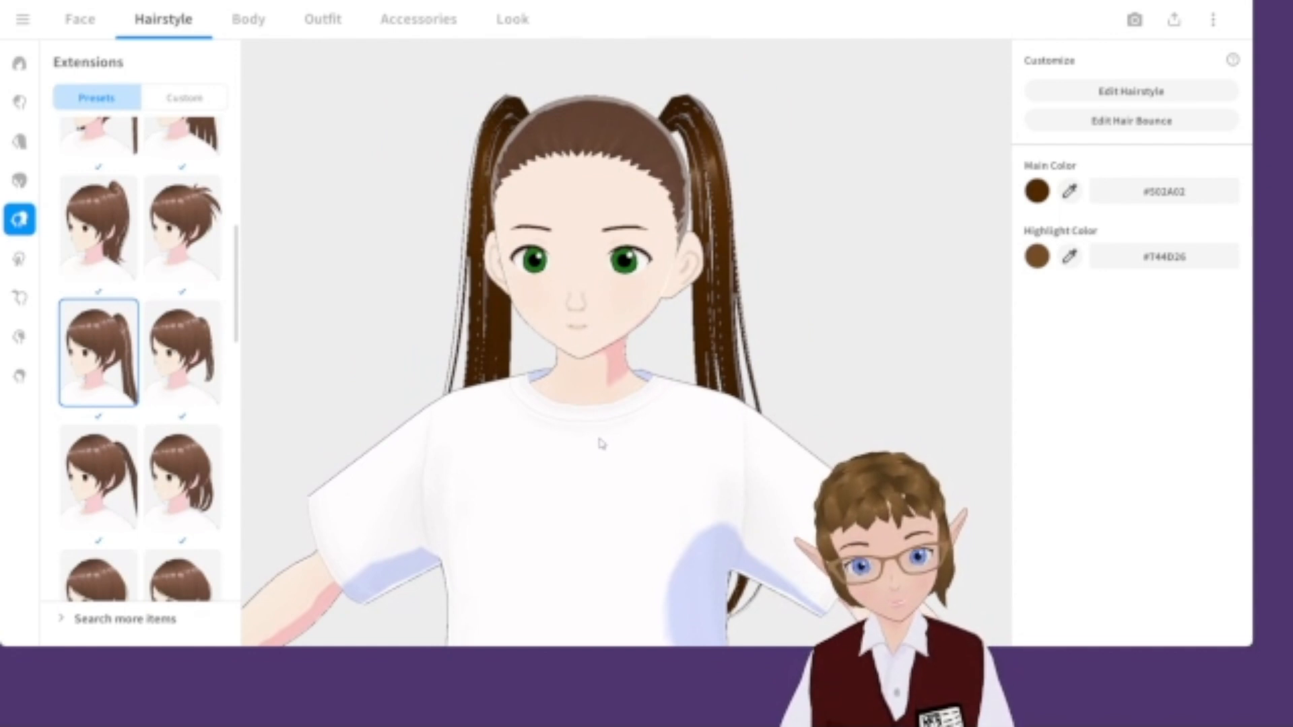
left_click(79, 471)
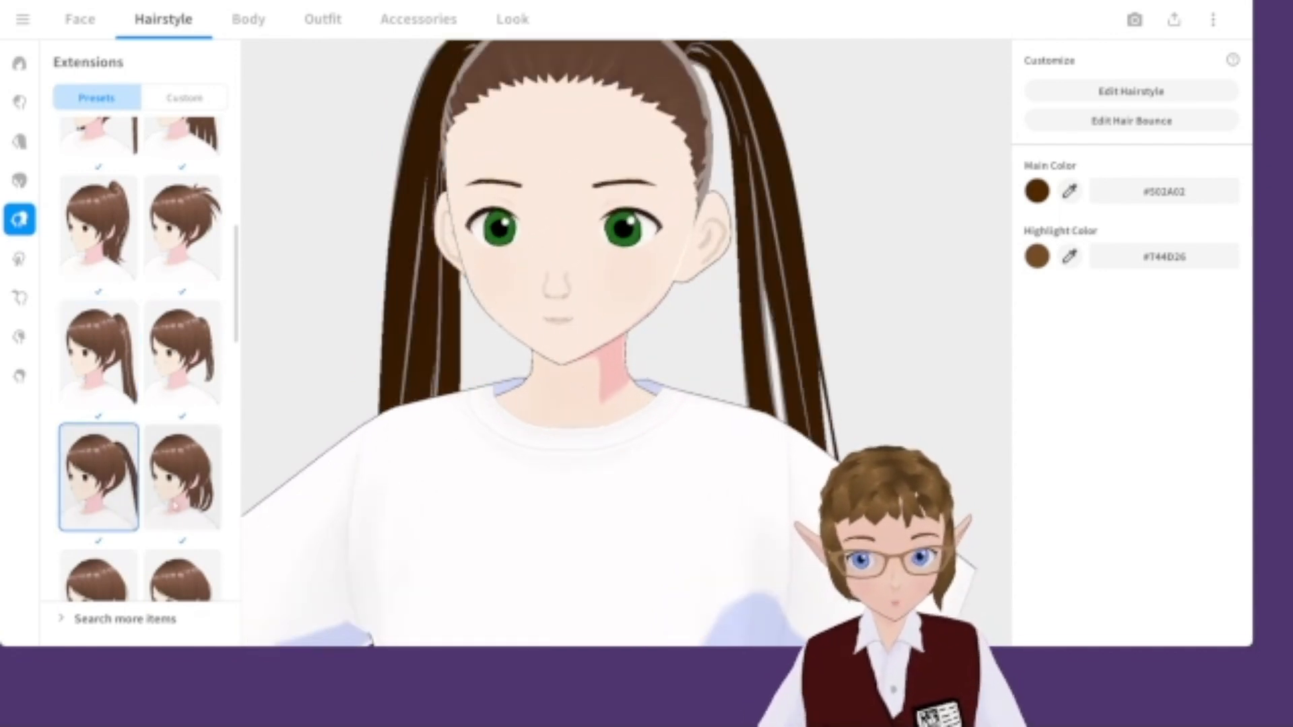
scroll(182, 438, "down", 2)
left_click(182, 398)
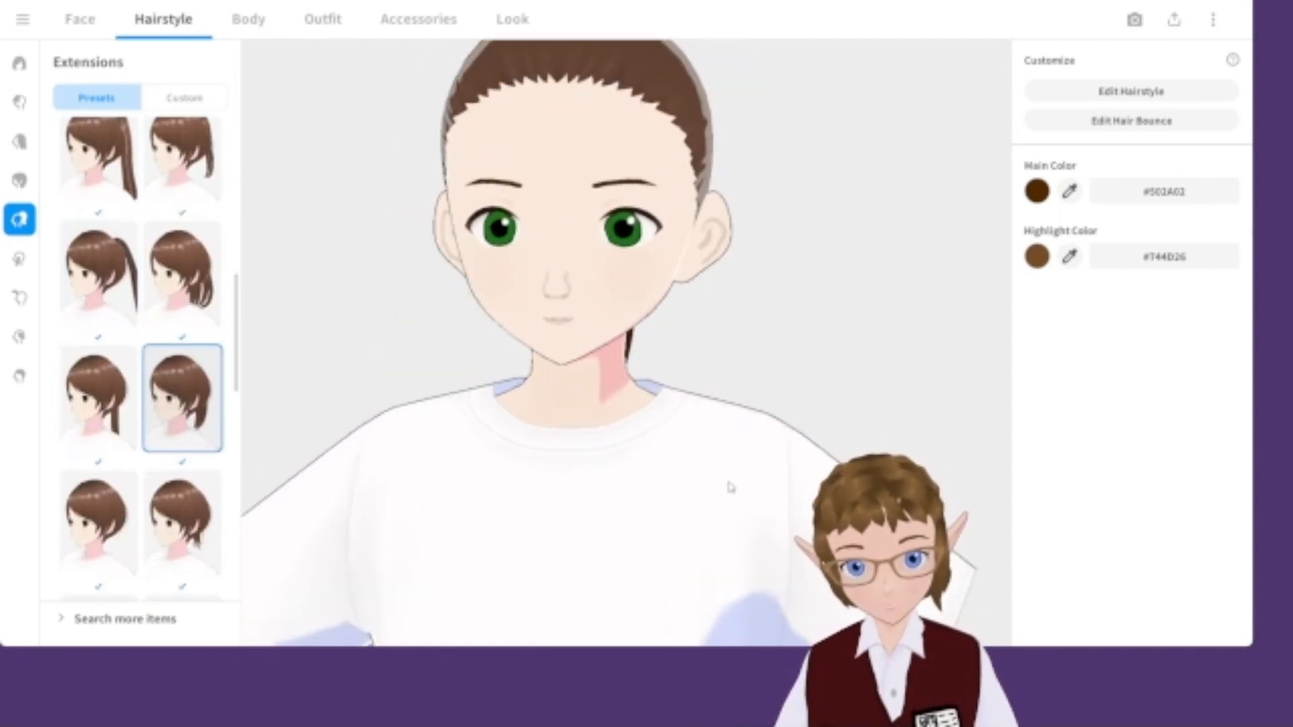
scroll(201, 483, "down", 5)
left_click(193, 465)
scroll(194, 464, "down", 3)
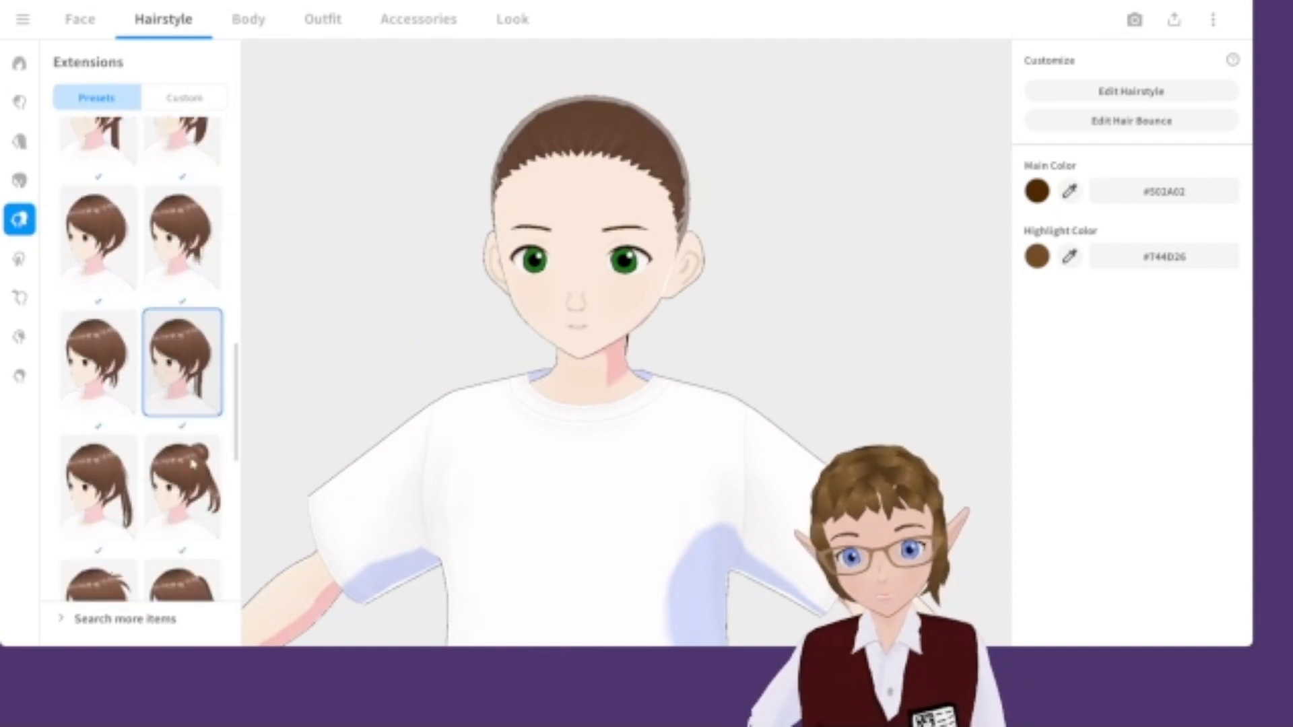
scroll(193, 464, "down", 2)
left_click(121, 384)
mouse_move(606, 402)
right_mouse_down()
mouse_move(543, 411)
mouse_move(624, 416)
mouse_move(598, 406)
mouse_move(608, 406)
right_mouse_up()
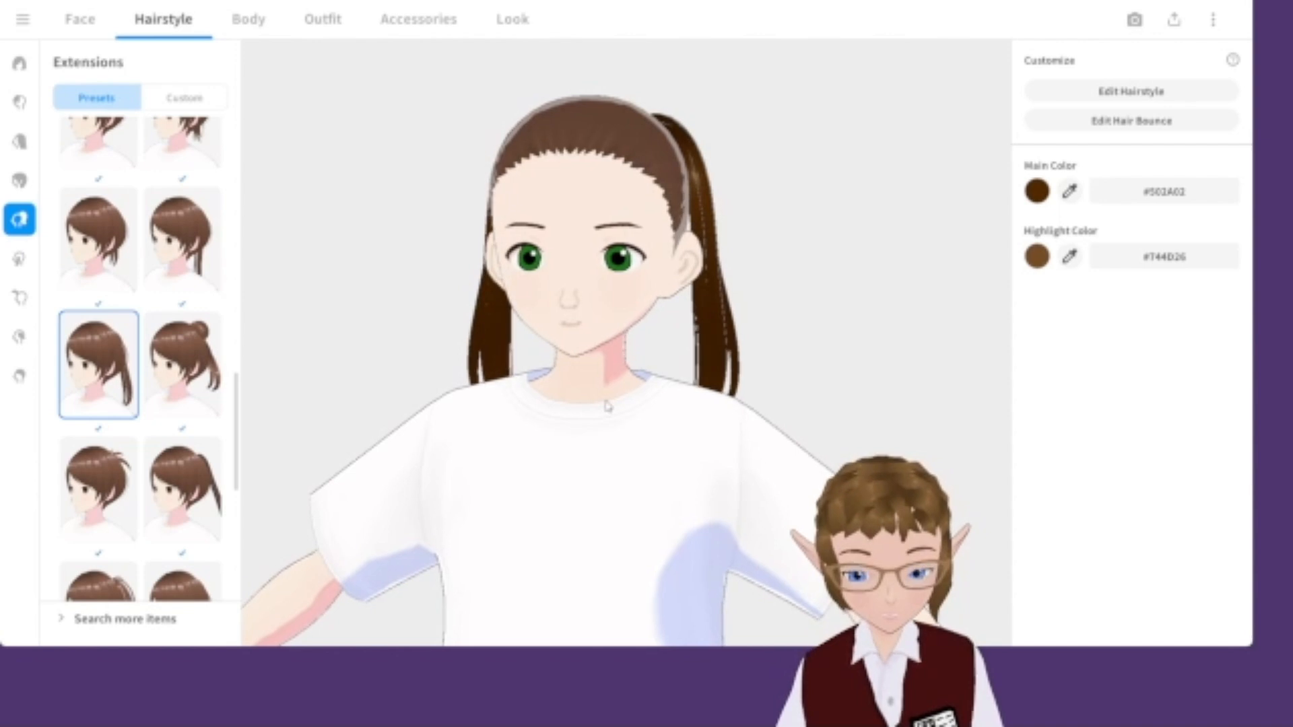
Draw freehand hair strands sweeping across the top of the head toward the ponytail.
scroll(610, 348, "up", 3)
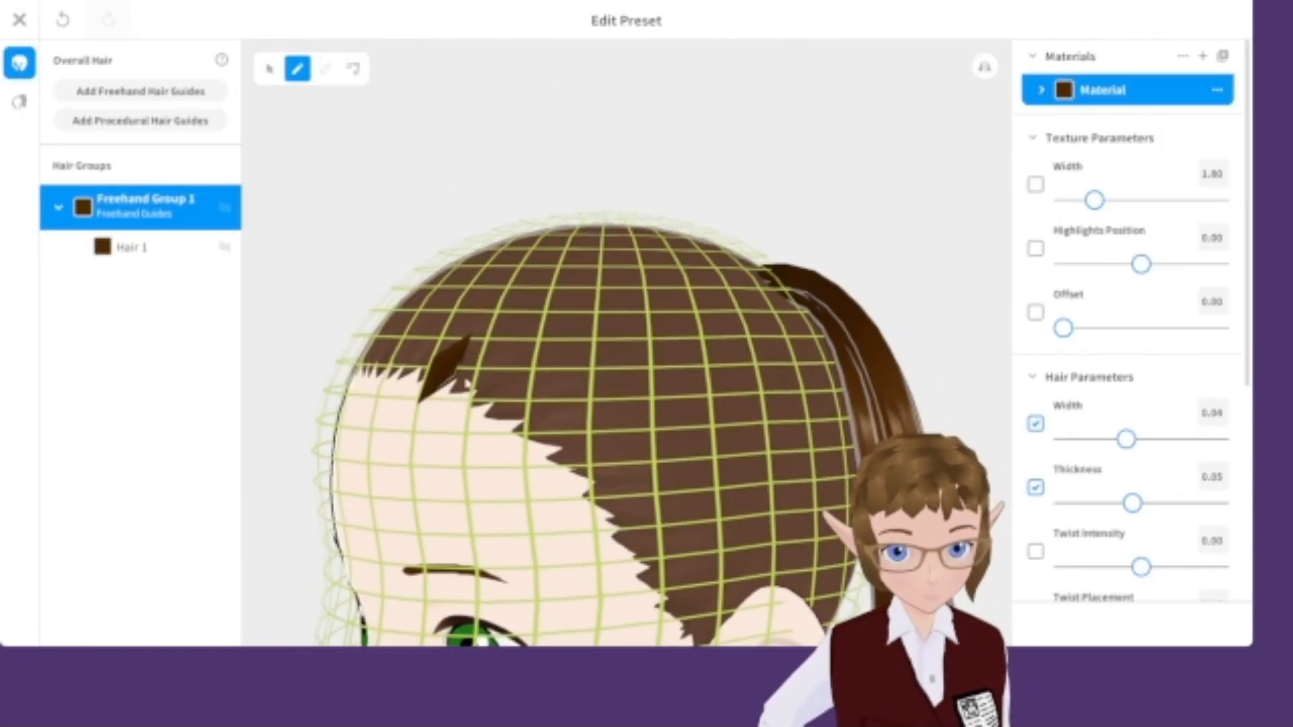
left_click_drag(310, 371, 715, 330)
left_click_drag(350, 419, 631, 355)
left_click_drag(387, 468, 693, 281)
right_click_drag(693, 280, 646, 287)
left_click_drag(394, 509, 638, 340)
left_click_drag(448, 549, 640, 290)
mouse_move(754, 361)
right_mouse_down()
mouse_move(692, 364)
mouse_move(676, 501)
right_mouse_up()
mouse_move(878, 411)
left_mouse_down()
mouse_move(612, 341)
mouse_move(583, 309)
left_mouse_up()
left_click_drag(876, 431, 561, 308)
left_click_drag(889, 389, 574, 303)
key("ctrl+z")
right_click_drag(834, 438, 943, 384)
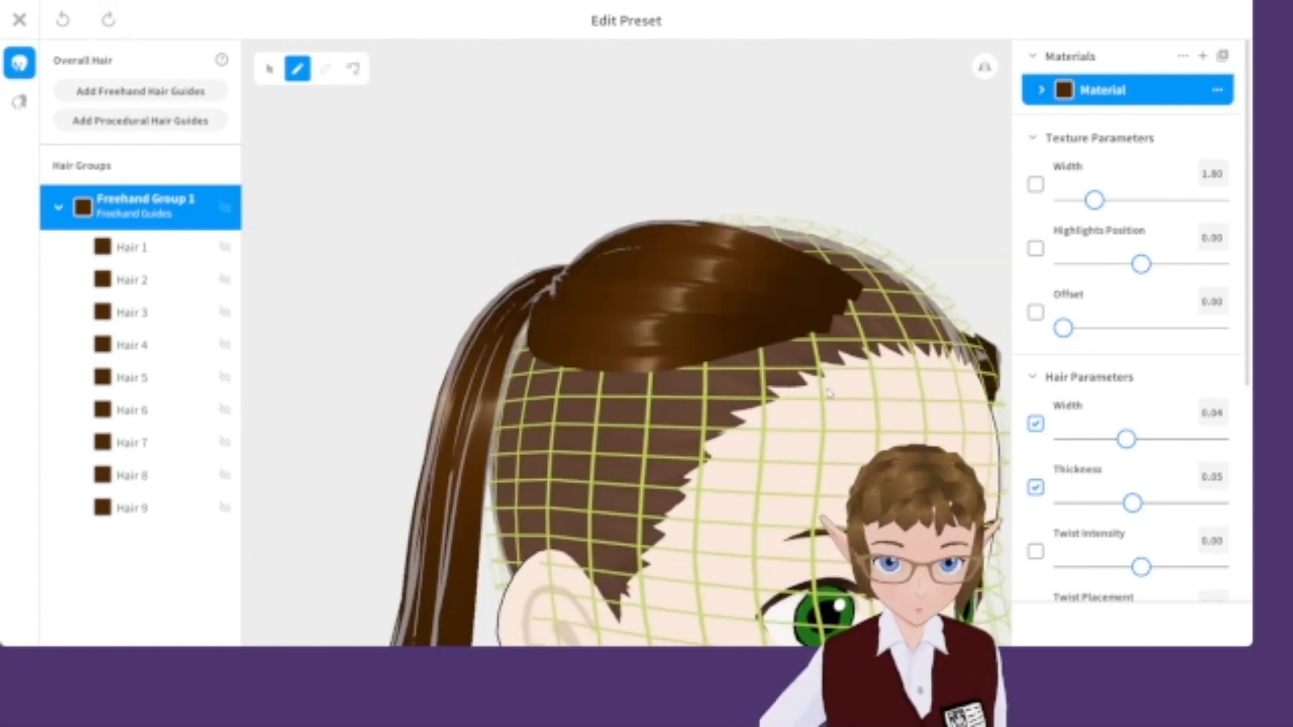
Draw more freehand strands around the crown and sides of the head.
left_click_drag(841, 323, 563, 272)
right_click_drag(936, 378, 825, 375)
left_click_drag(825, 375, 549, 270)
right_click_drag(820, 442, 845, 371)
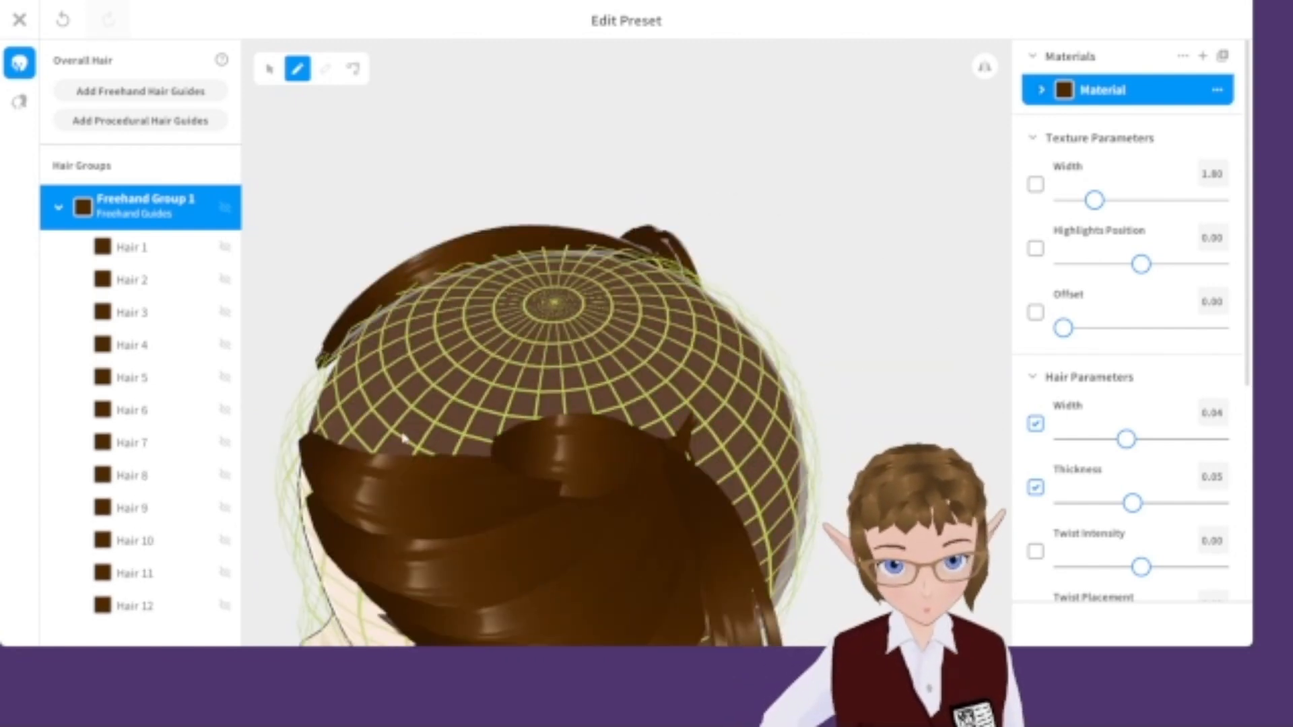
right_click_drag(708, 489, 664, 476)
left_click_drag(337, 438, 736, 416)
right_click_drag(736, 416, 664, 482)
left_click_drag(539, 458, 657, 236)
mouse_move(660, 431)
right_mouse_down()
mouse_move(421, 444)
mouse_move(514, 363)
mouse_move(636, 299)
right_mouse_up()
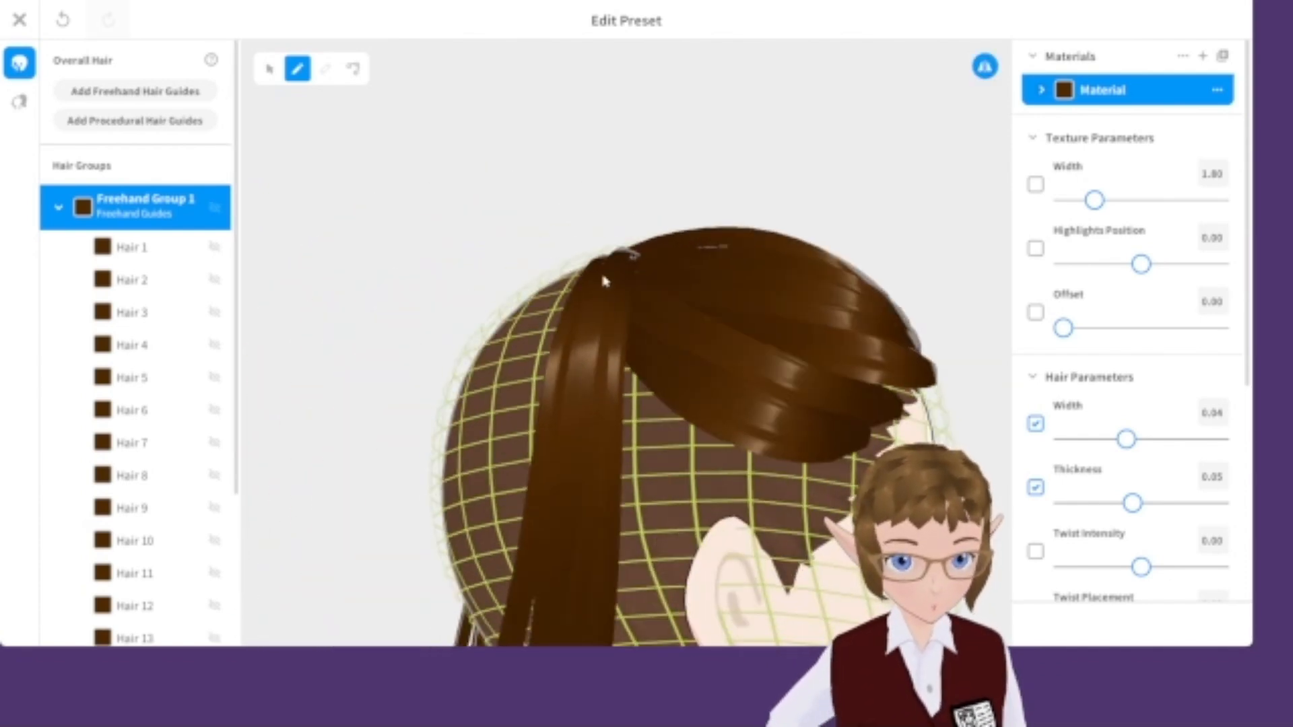
right_click_drag(680, 532, 592, 289)
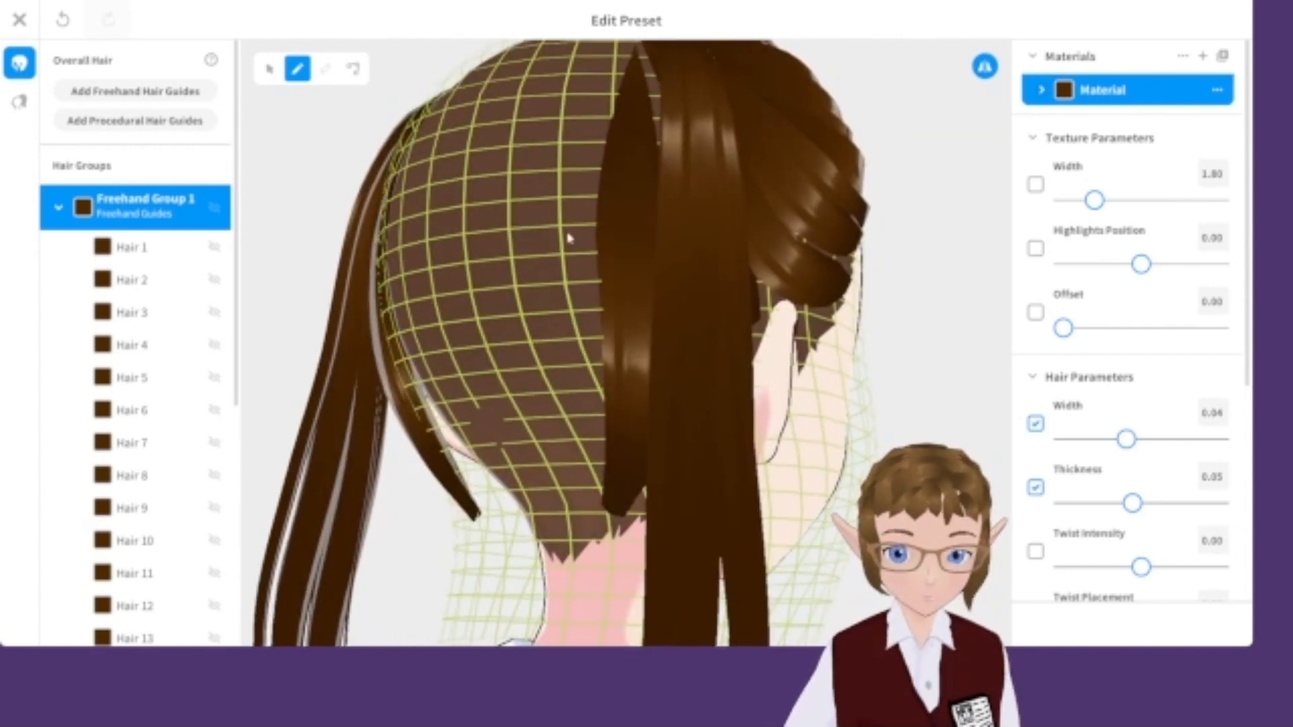
Draw curving freehand strands across the back of the head.
left_click_drag(560, 140, 695, 126)
left_click_drag(493, 168, 736, 200)
left_click_drag(479, 202, 741, 222)
left_click_drag(453, 263, 768, 247)
right_click_drag(766, 247, 740, 296)
right_click_drag(524, 415, 614, 155)
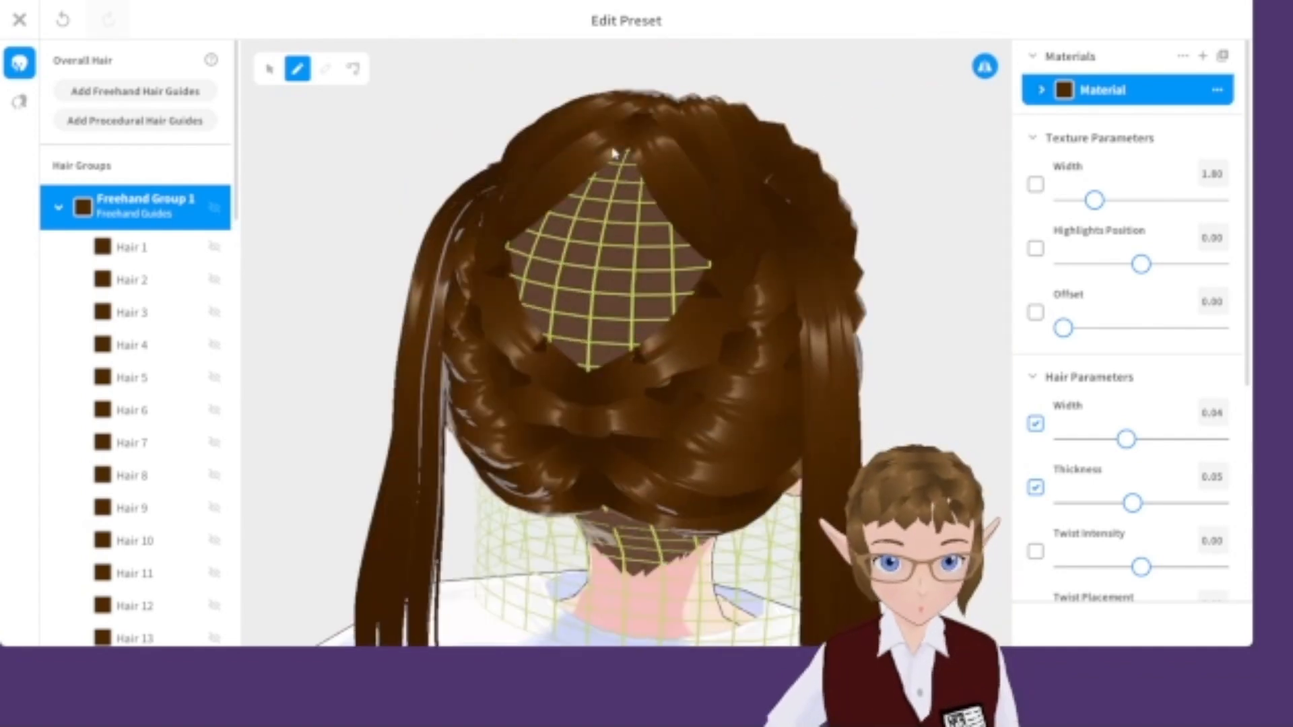
right_click_drag(694, 383, 892, 289)
mouse_move(761, 389)
right_mouse_down()
mouse_move(604, 210)
mouse_move(757, 173)
mouse_move(773, 210)
mouse_move(320, 289)
mouse_move(693, 161)
mouse_move(605, 419)
mouse_move(585, 323)
mouse_move(586, 384)
mouse_move(580, 249)
right_mouse_up()
Create a second freehand hair group and start drawing strands over the back of the head.
right_click(113, 202)
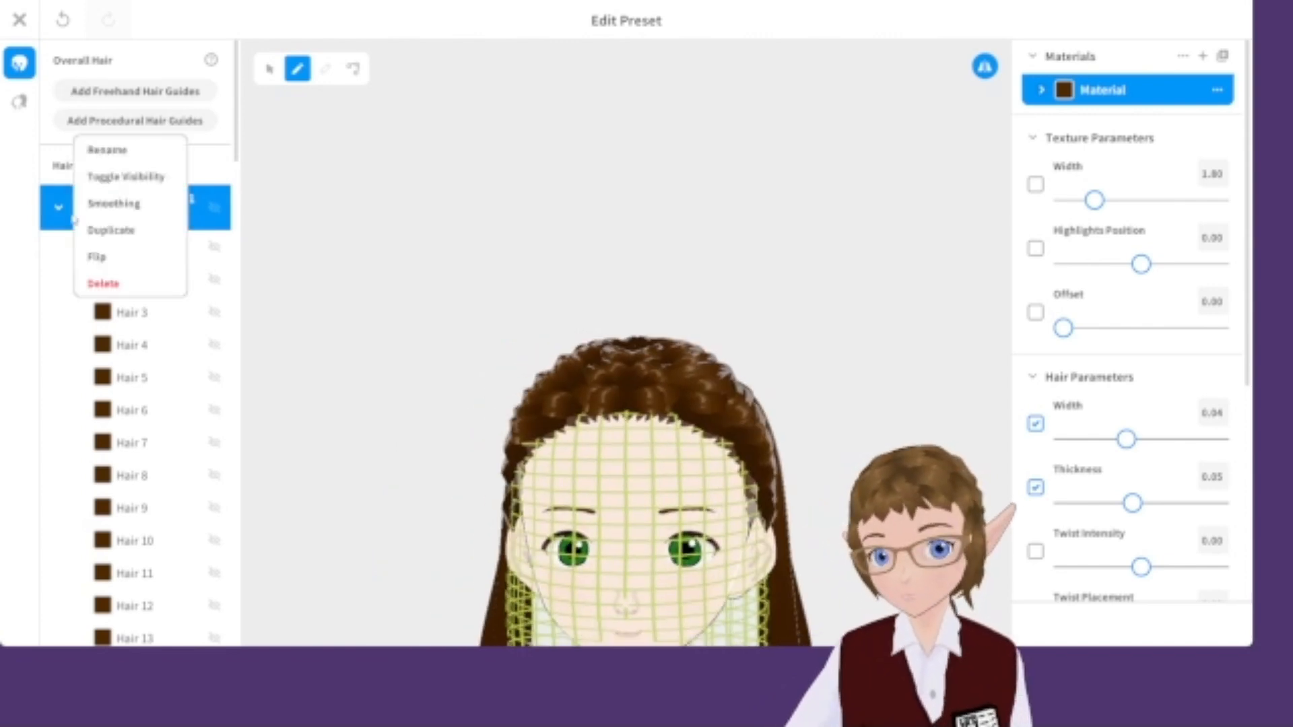
left_click(58, 207)
left_click(59, 207)
left_click(161, 259)
right_click_drag(727, 445, 512, 445)
left_click_drag(713, 121, 798, 162)
right_click_drag(829, 115, 559, 308)
left_click(270, 71)
left_click(300, 74)
right_click_drag(431, 283, 528, 290)
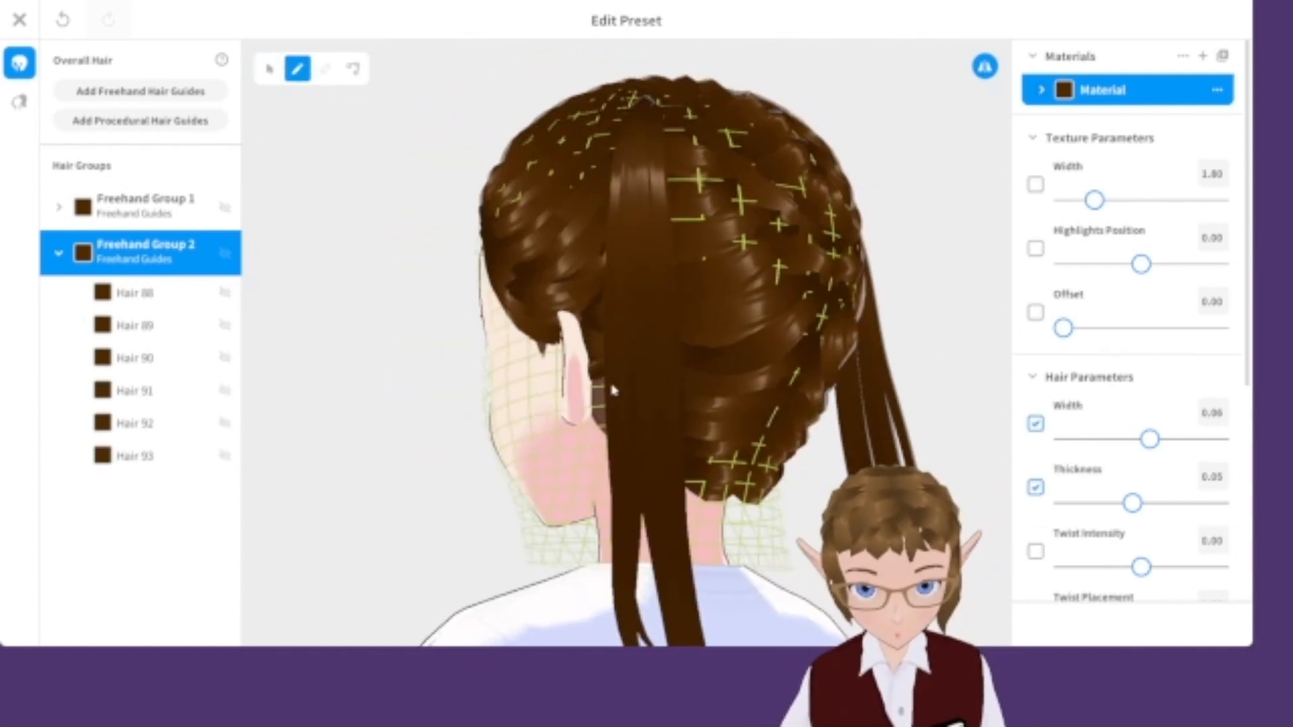
Draw long hanging strands down the back of the head in the second group.
left_click_drag(640, 114, 596, 374)
right_click_drag(596, 374, 633, 384)
left_click_drag(657, 112, 641, 427)
right_click_drag(641, 427, 678, 456)
left_click_drag(660, 114, 678, 456)
mouse_move(498, 404)
right_mouse_down()
mouse_move(791, 404)
mouse_move(737, 382)
right_mouse_up()
left_click(791, 381)
Select the second hair group and review the hairstyle from the front.
scroll(792, 382, "down", 3)
scroll(737, 382, "up", 3)
left_click(146, 252)
left_click(269, 69)
mouse_move(673, 499)
right_mouse_down()
mouse_move(532, 512)
mouse_move(614, 529)
mouse_move(609, 513)
right_mouse_up()
left_click(745, 511)
mouse_move(745, 511)
right_mouse_down()
mouse_move(658, 470)
mouse_move(835, 498)
right_mouse_up()
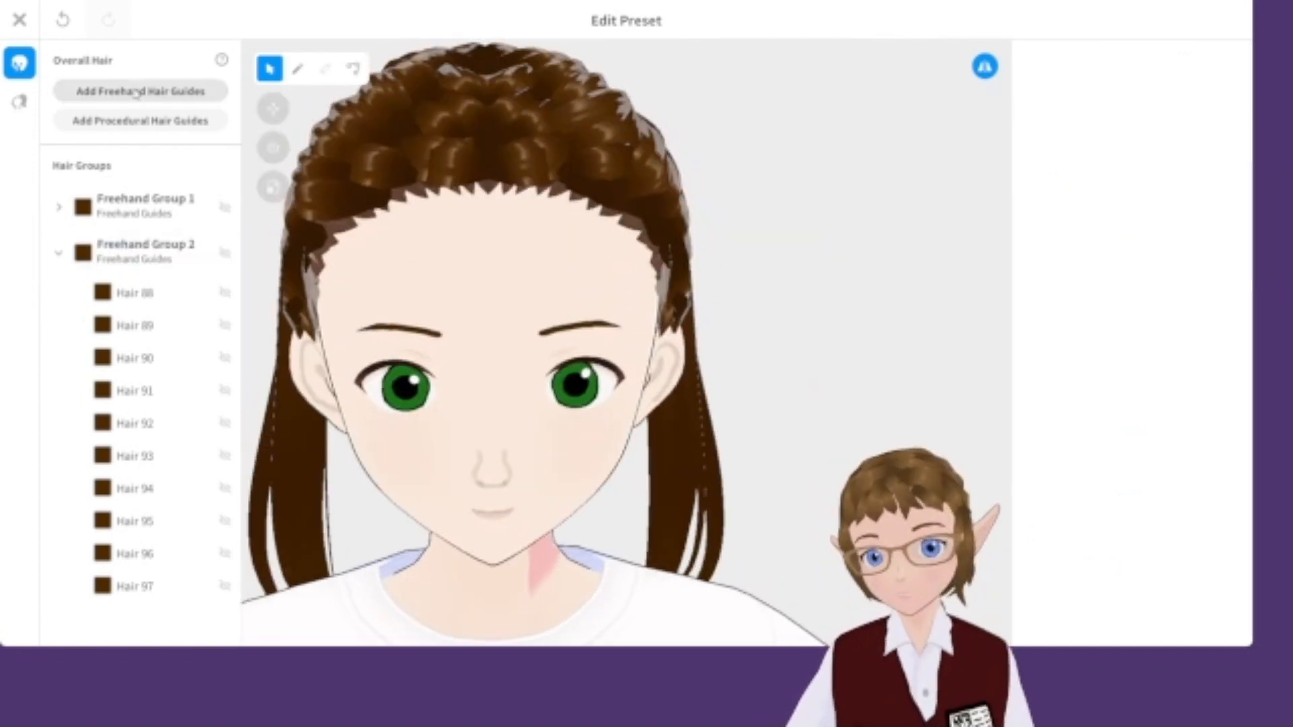
Add a third freehand hair group and draw strands across the top and sides of the head.
left_click(137, 91)
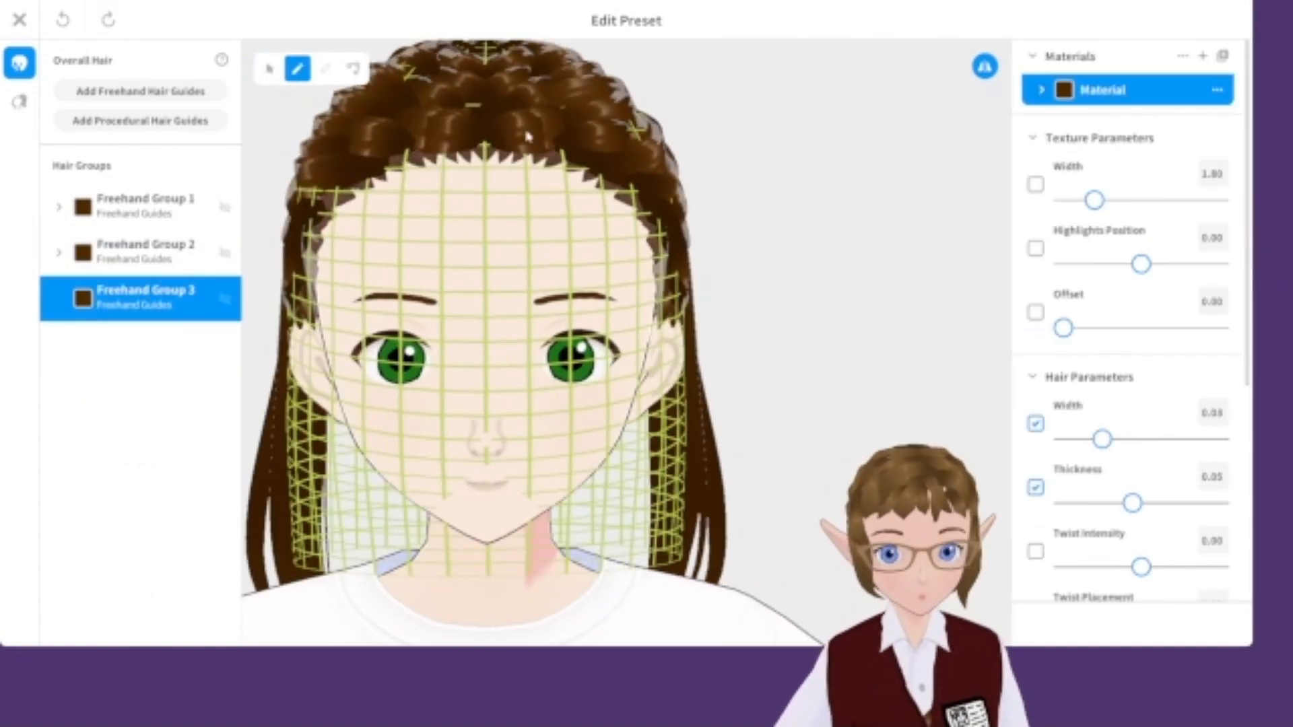
mouse_move(587, 183)
left_mouse_down()
mouse_move(640, 213)
mouse_move(664, 253)
left_mouse_up()
right_click_drag(707, 303, 606, 290)
key("ctrl+z")
left_click_drag(545, 209, 599, 320)
mouse_move(681, 351)
right_mouse_down()
mouse_move(635, 345)
mouse_move(761, 343)
right_mouse_up()
left_click_drag(522, 128, 488, 186)
right_click_drag(539, 269, 518, 266)
scroll(418, 269, "down", 4)
left_click(377, 266)
mouse_move(377, 266)
right_mouse_down()
mouse_move(604, 260)
mouse_move(417, 270)
right_mouse_up()
scroll(542, 375, "up", 3)
right_click_drag(543, 375, 650, 371)
Reduce the hair width for the third group, draw further strands around the face, and close the hairstyle editor.
left_click(156, 303)
left_click_drag(1149, 440, 1077, 440)
mouse_move(673, 317)
right_mouse_down()
mouse_move(563, 315)
mouse_move(734, 330)
right_mouse_up()
left_click(985, 66)
left_click_drag(421, 289, 397, 357)
right_click_drag(727, 350, 640, 343)
left_click_drag(573, 290, 593, 352)
right_click_drag(625, 403, 573, 404)
left_click_drag(626, 390, 670, 421)
right_click_drag(670, 422, 876, 377)
key("ctrl+z")
right_click_drag(944, 328, 808, 333)
left_click(19, 21)
left_click(621, 429)
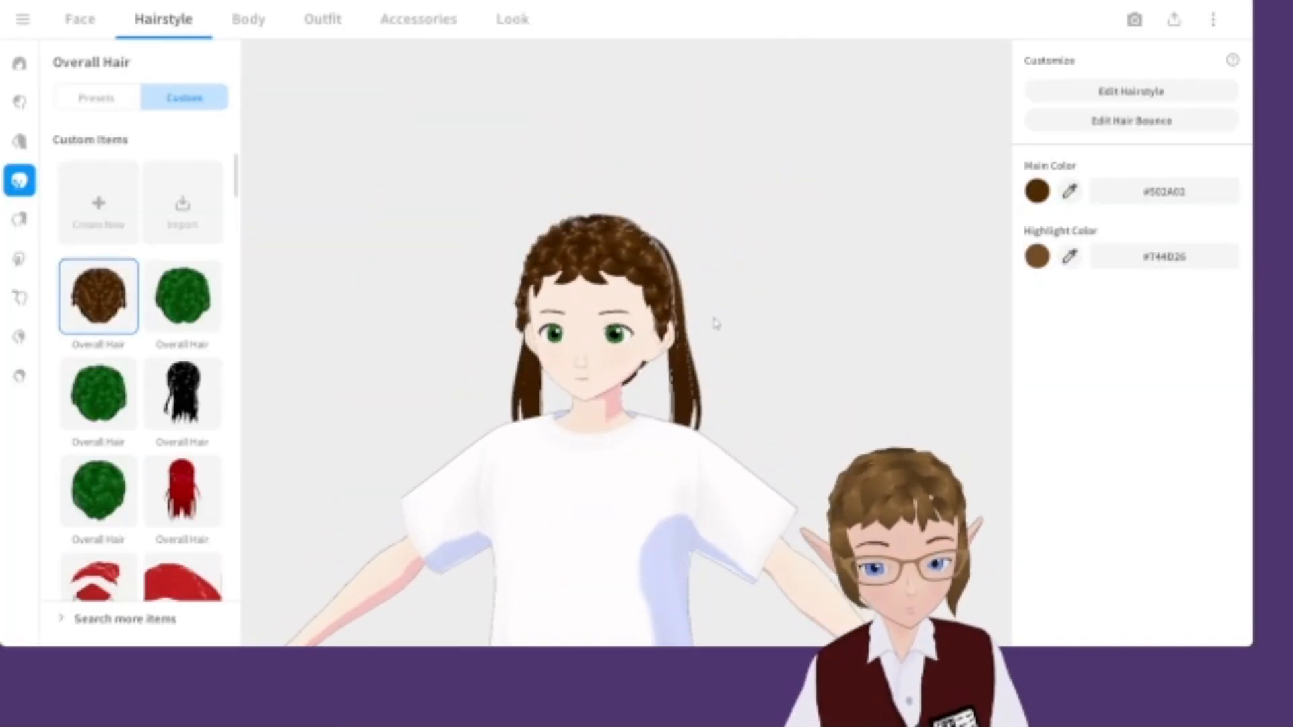
Orbit and zoom around the head to review the finished hairstyle.
right_click_drag(643, 364, 658, 335)
scroll(606, 222, "up", 5)
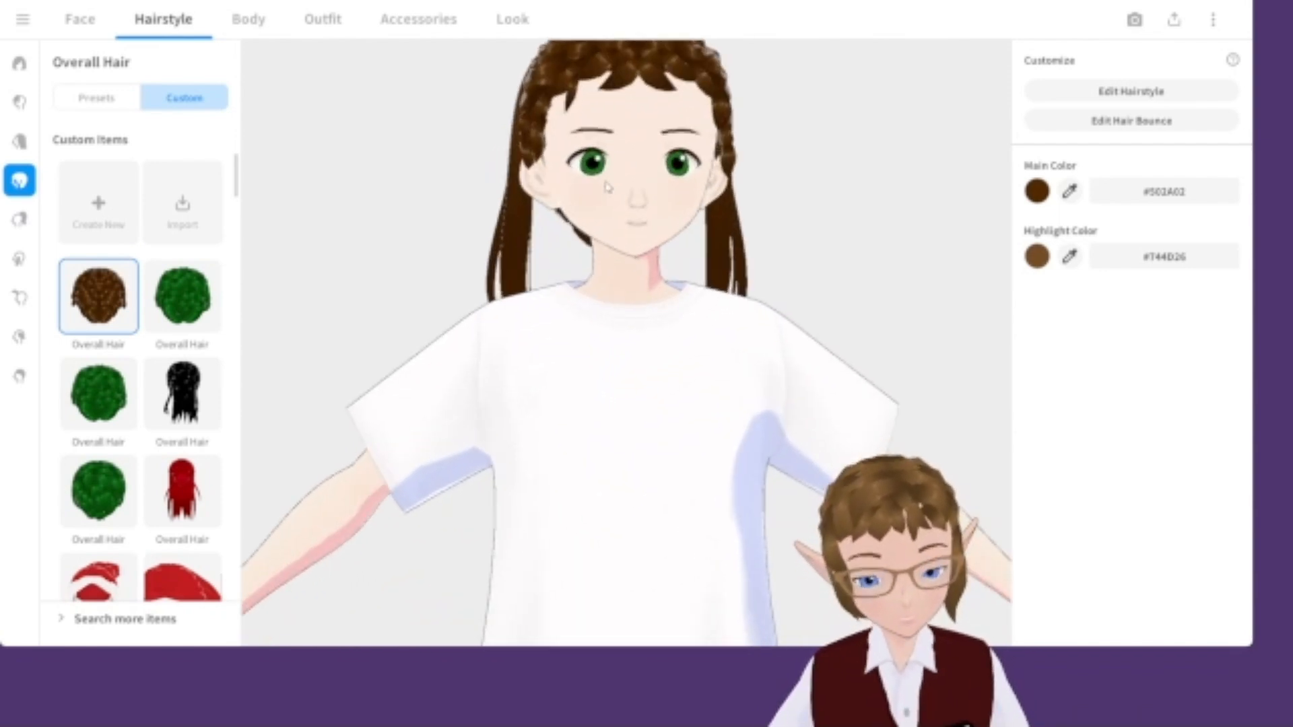
scroll(595, 196, "up", 5)
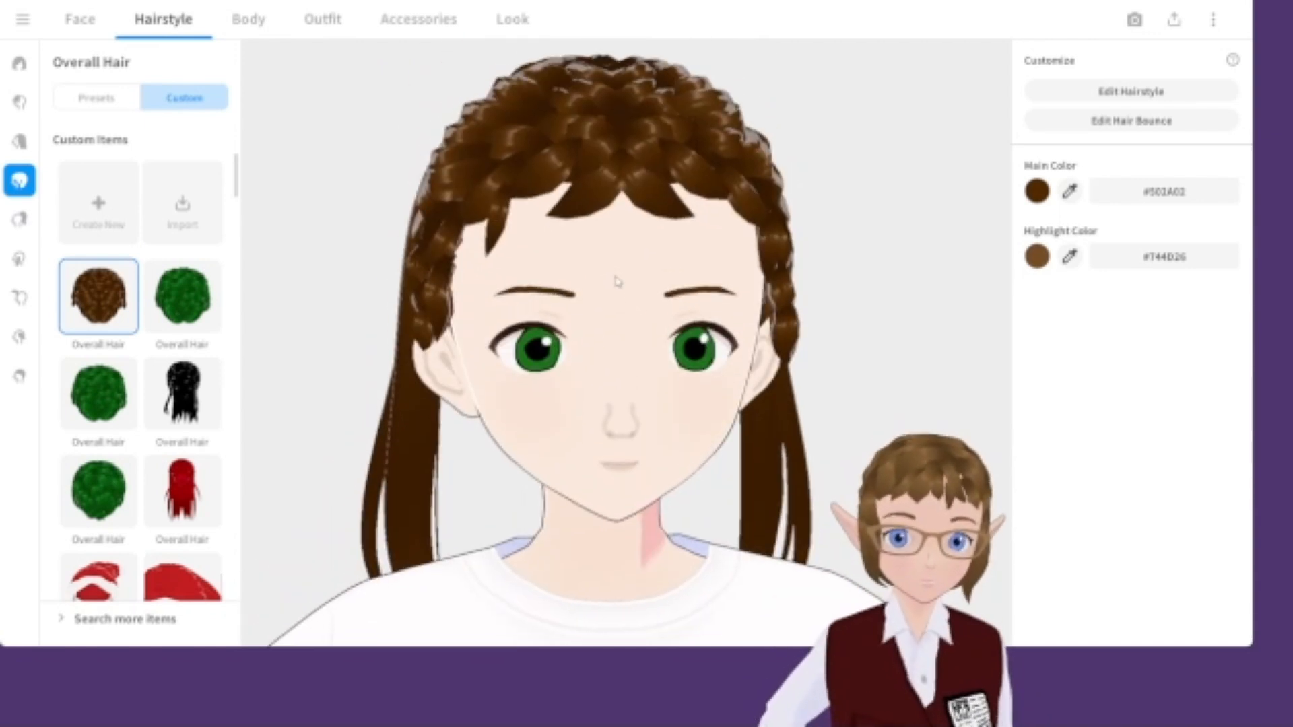
mouse_move(638, 290)
middle_mouse_down()
mouse_move(635, 306)
mouse_move(636, 285)
middle_mouse_up()
scroll(635, 305, "down", 1)
left_click(325, 22)
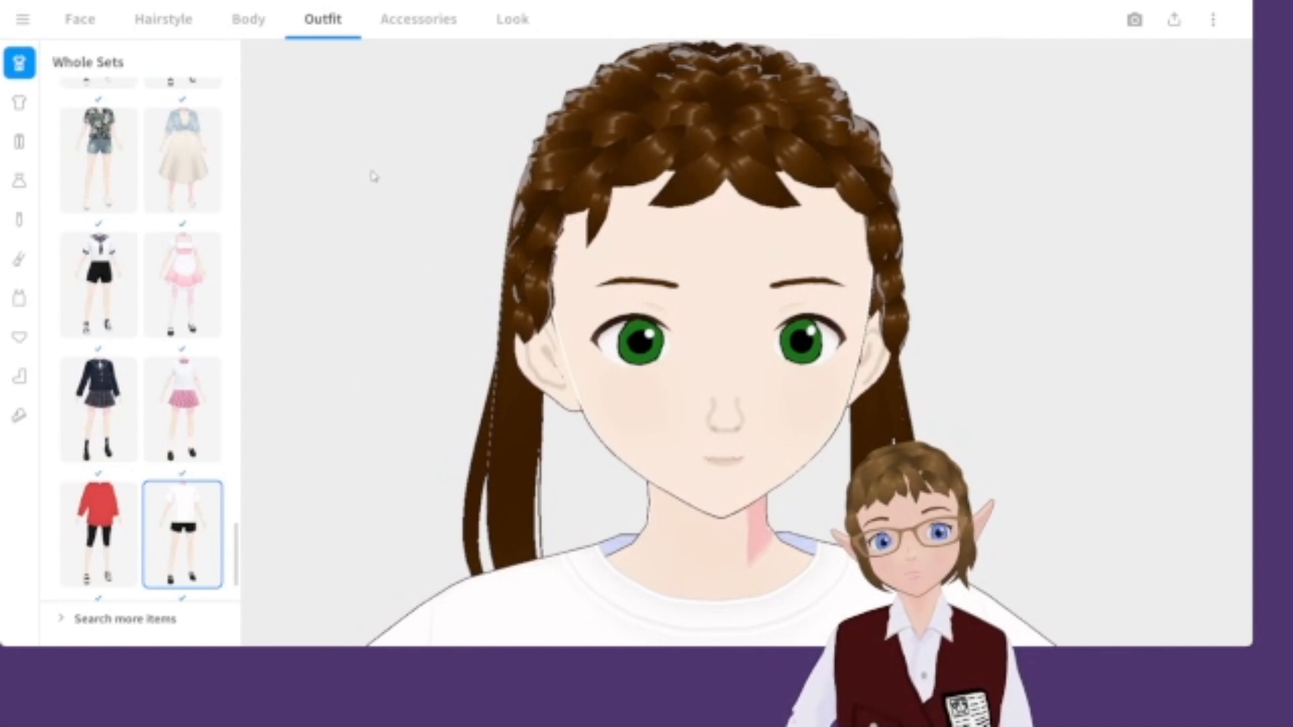
Edit the body skin texture: sample the face skin color, set brush width 300, paint over the texture, and overwrite the item.
left_click(236, 27)
left_click(156, 101)
left_click(130, 101)
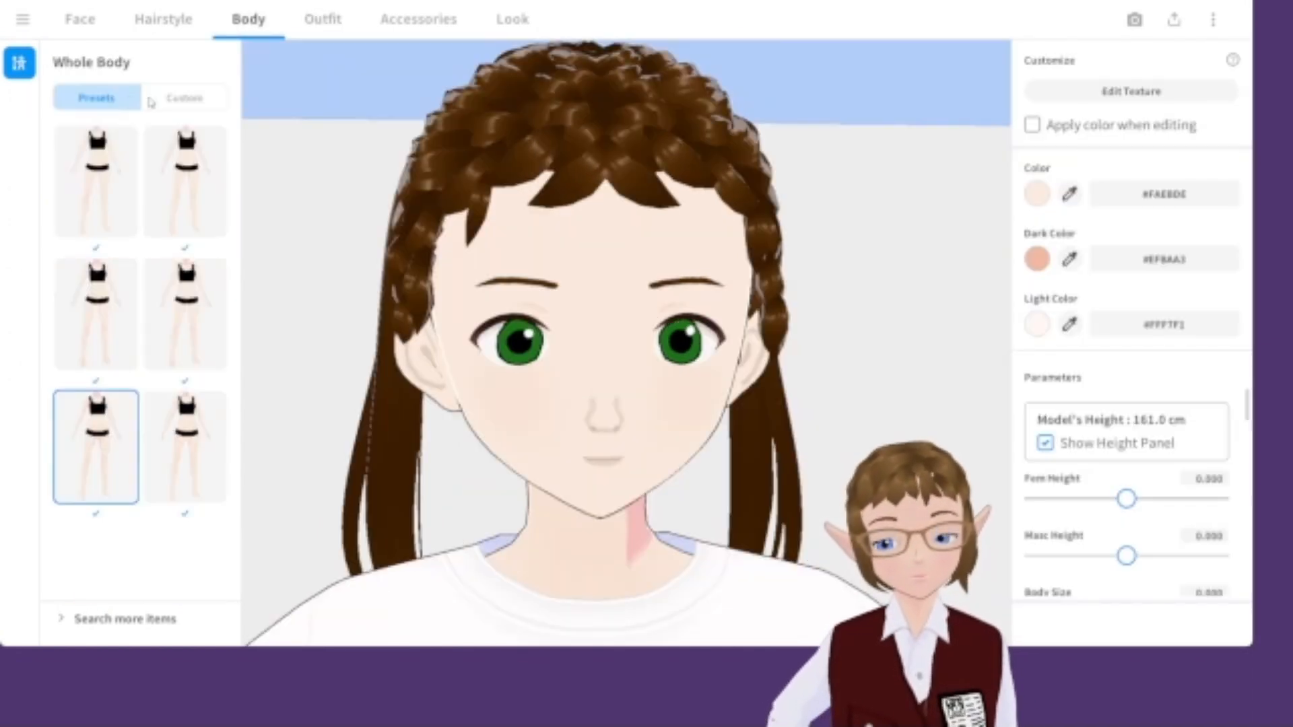
left_click(1133, 98)
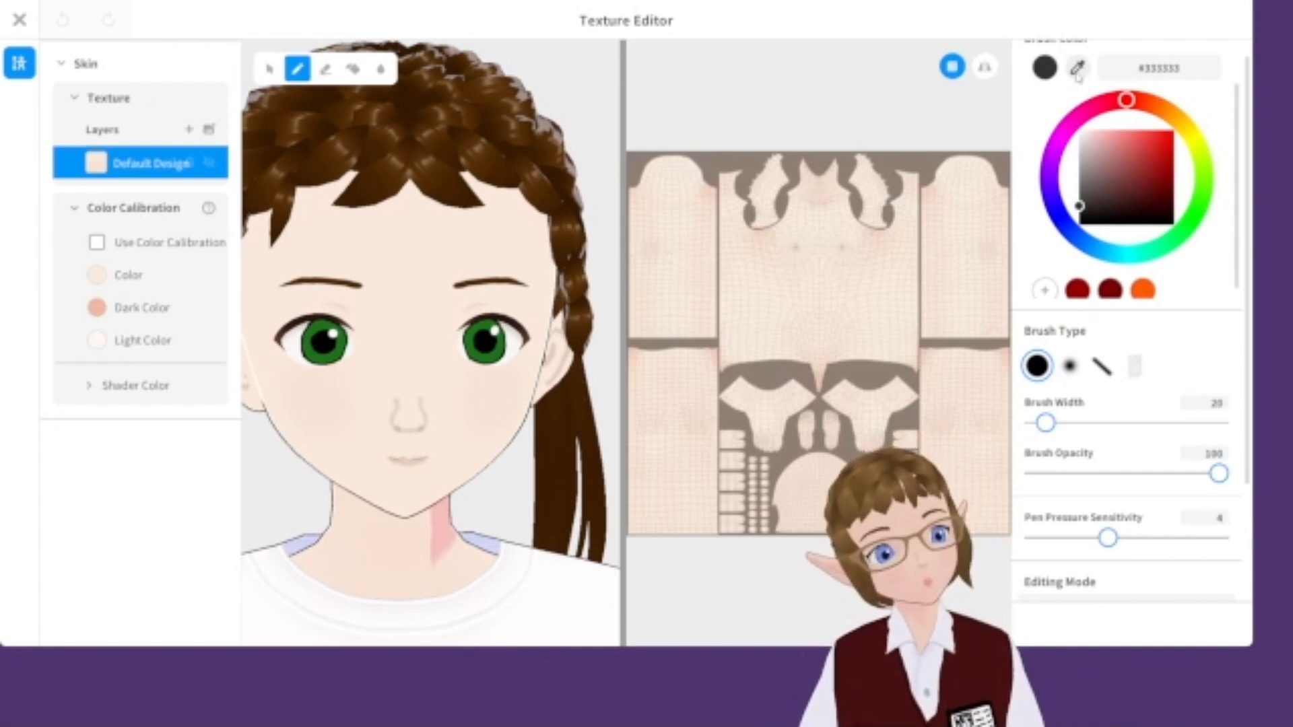
left_click(458, 249)
scroll(1053, 441, "up", 1)
left_click_drag(1047, 438, 1221, 438)
left_click(671, 211)
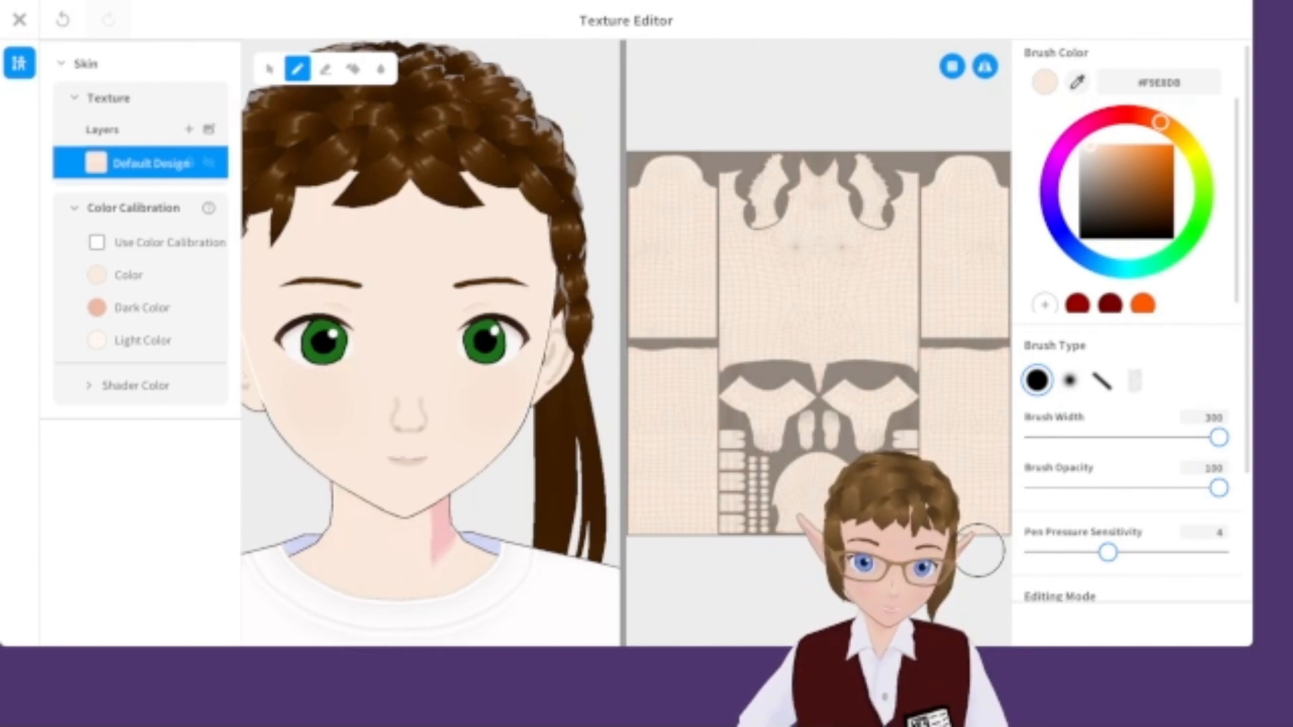
left_click(20, 24)
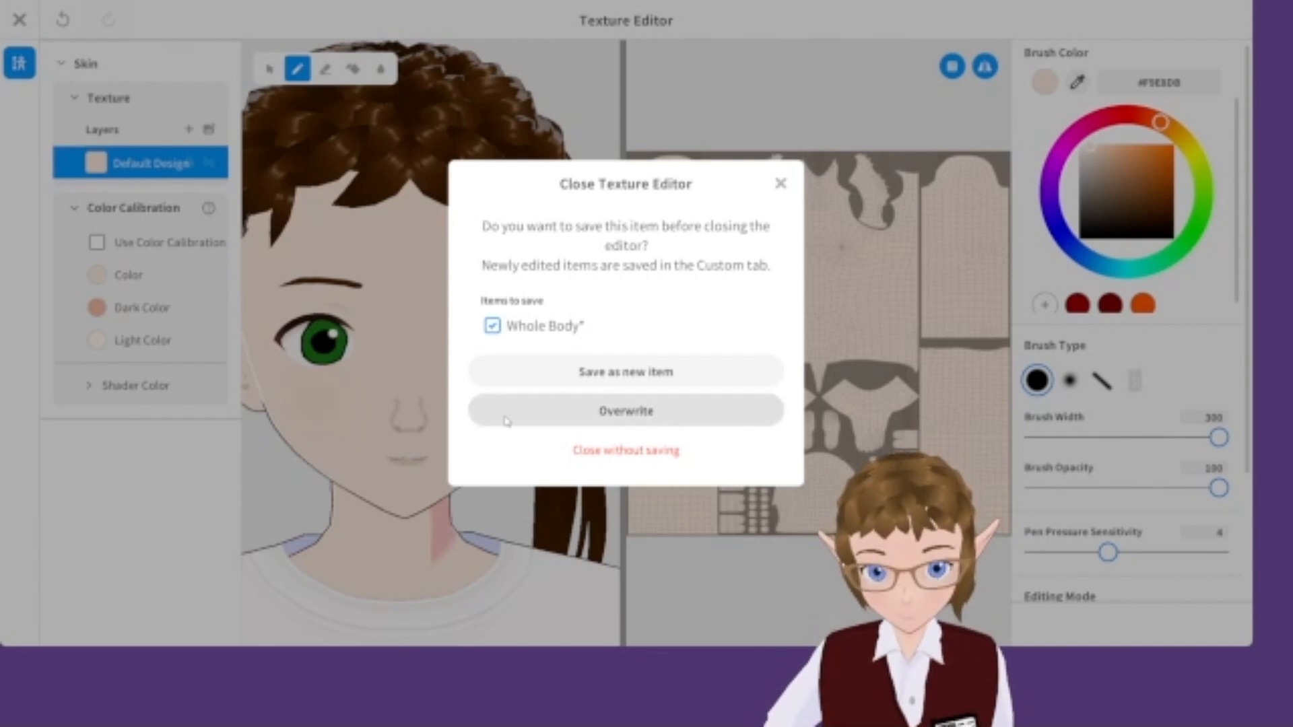
left_click(475, 416)
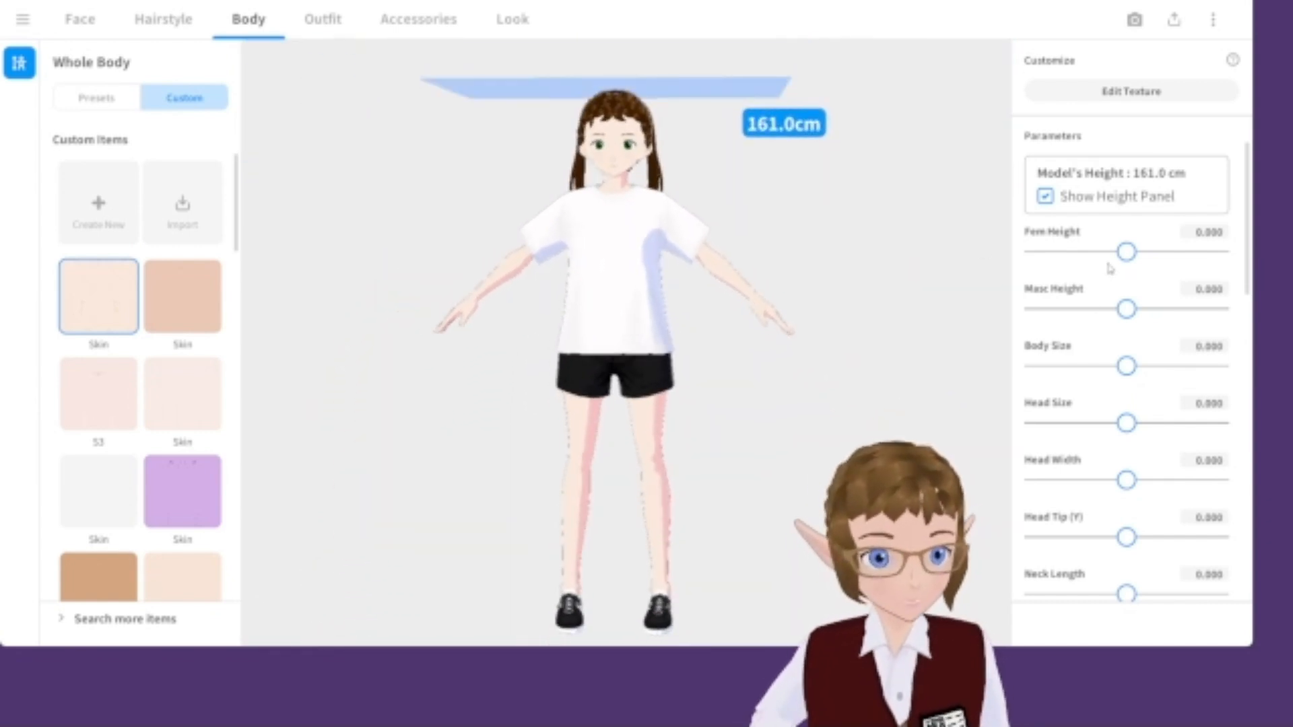
Try outfit sets and dress the character in the navy sailor school uniform.
left_click(335, 19)
scroll(201, 533, "up", 10)
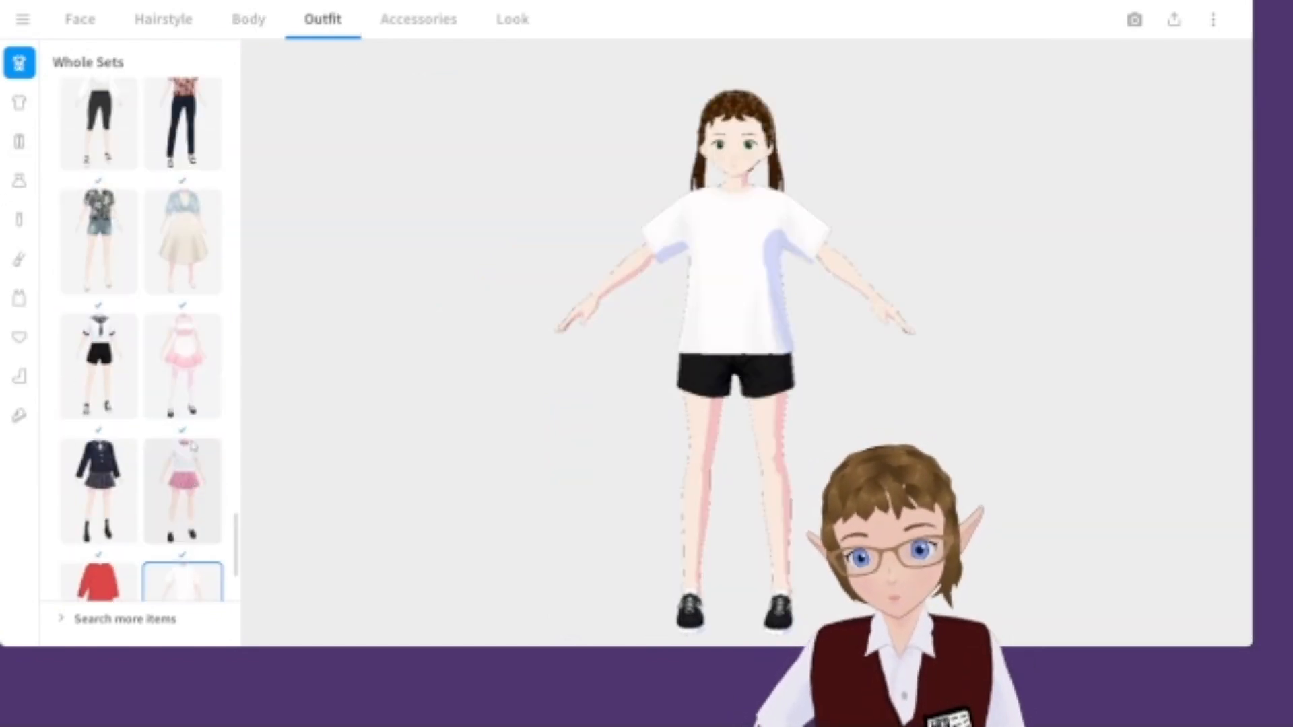
scroll(201, 533, "up", 6)
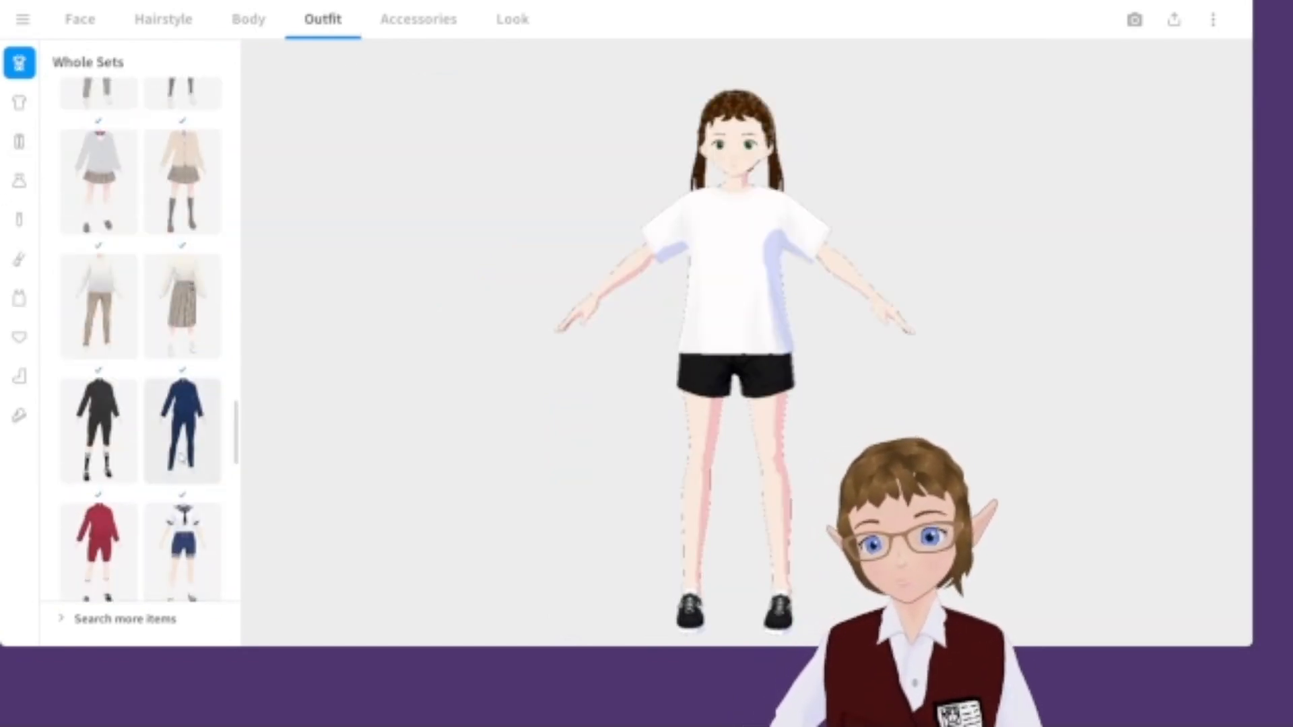
scroll(181, 462, "down", 3)
scroll(180, 462, "down", 10)
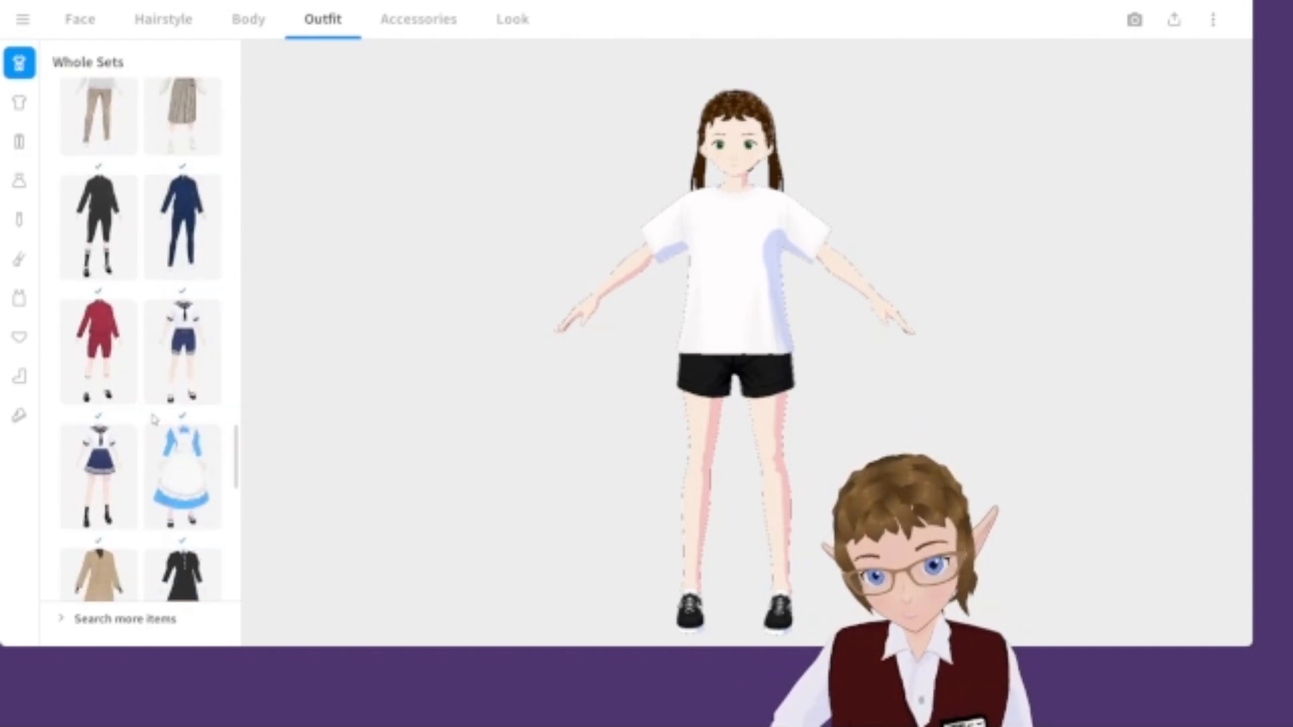
left_click(79, 278)
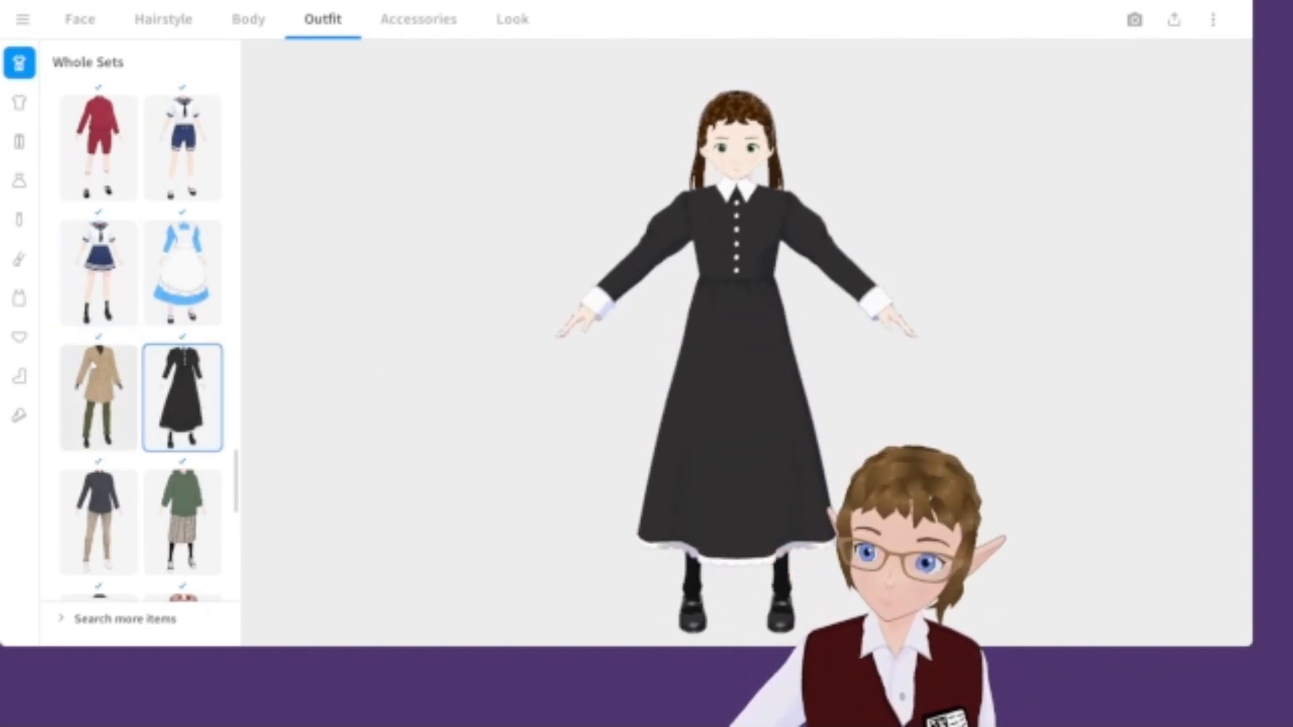
left_click(124, 298)
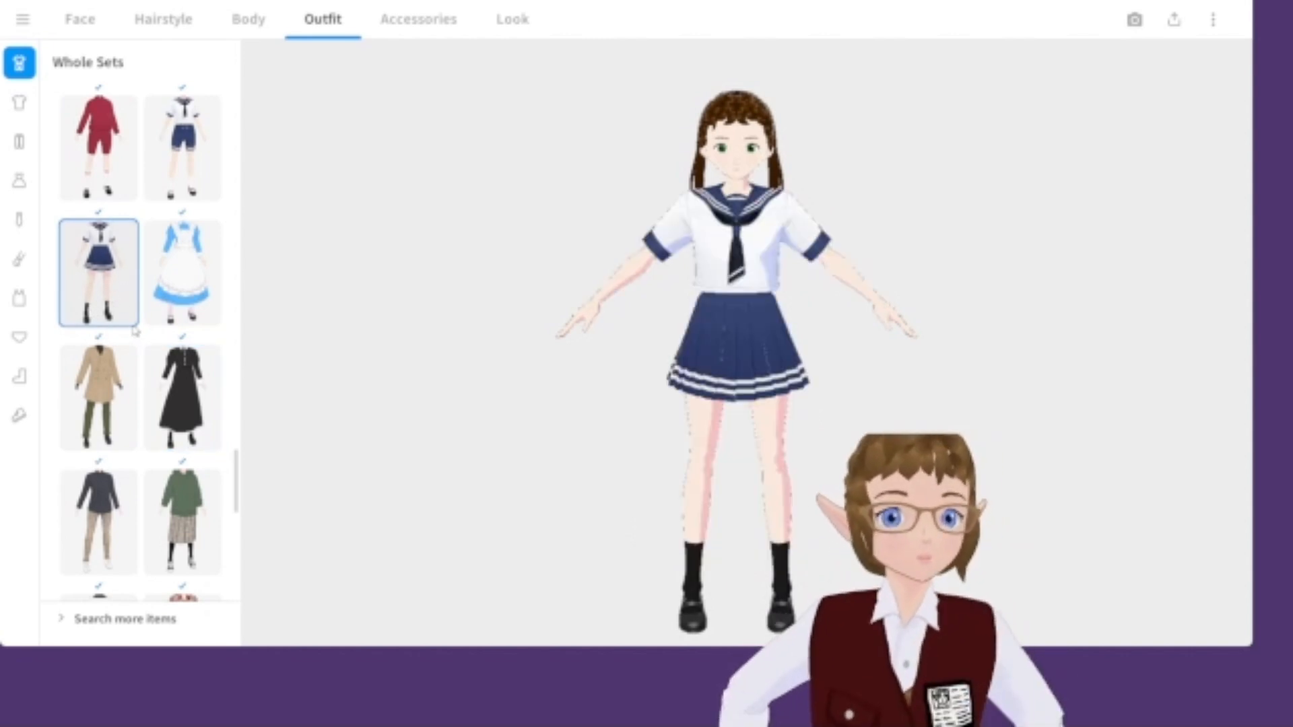
Review the character in the uniform and zoom in on the face.
scroll(139, 346, "up", 3)
scroll(159, 366, "down", 3)
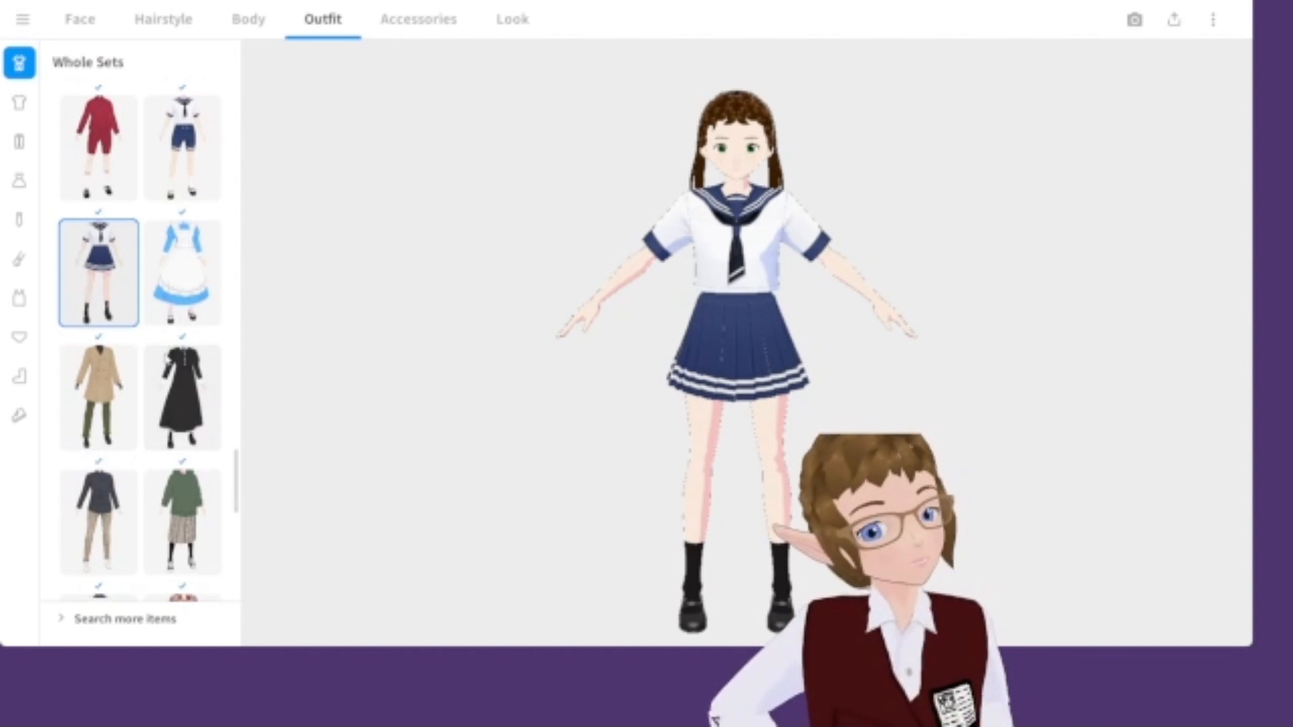
scroll(145, 370, "up", 5)
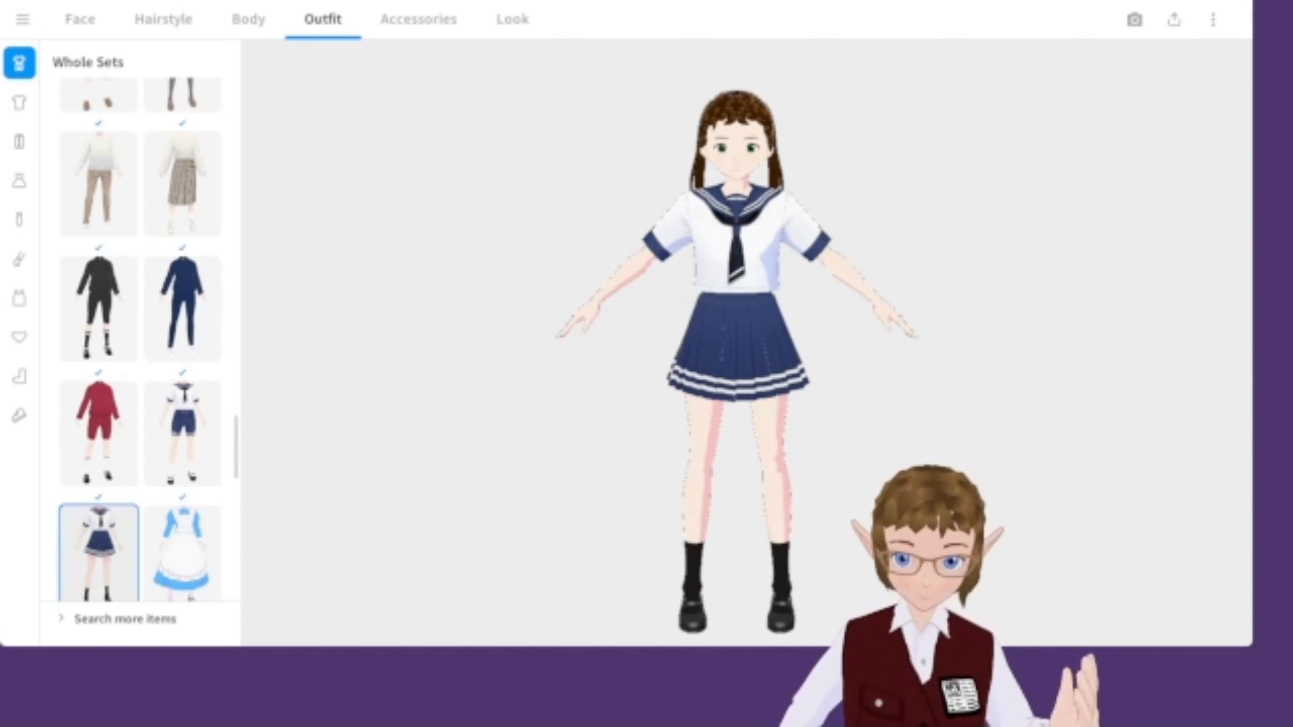
middle_click_drag(736, 343, 650, 338)
scroll(650, 338, "up", 1)
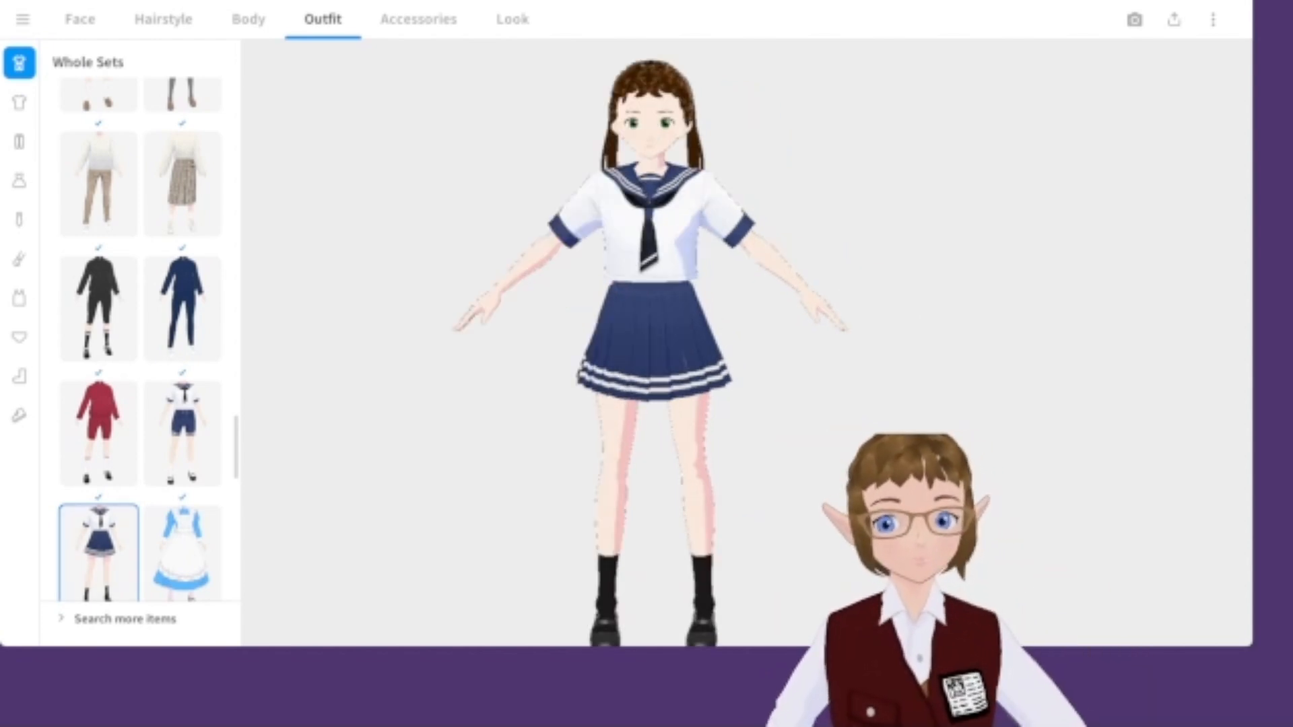
left_click(248, 19)
left_click(108, 23)
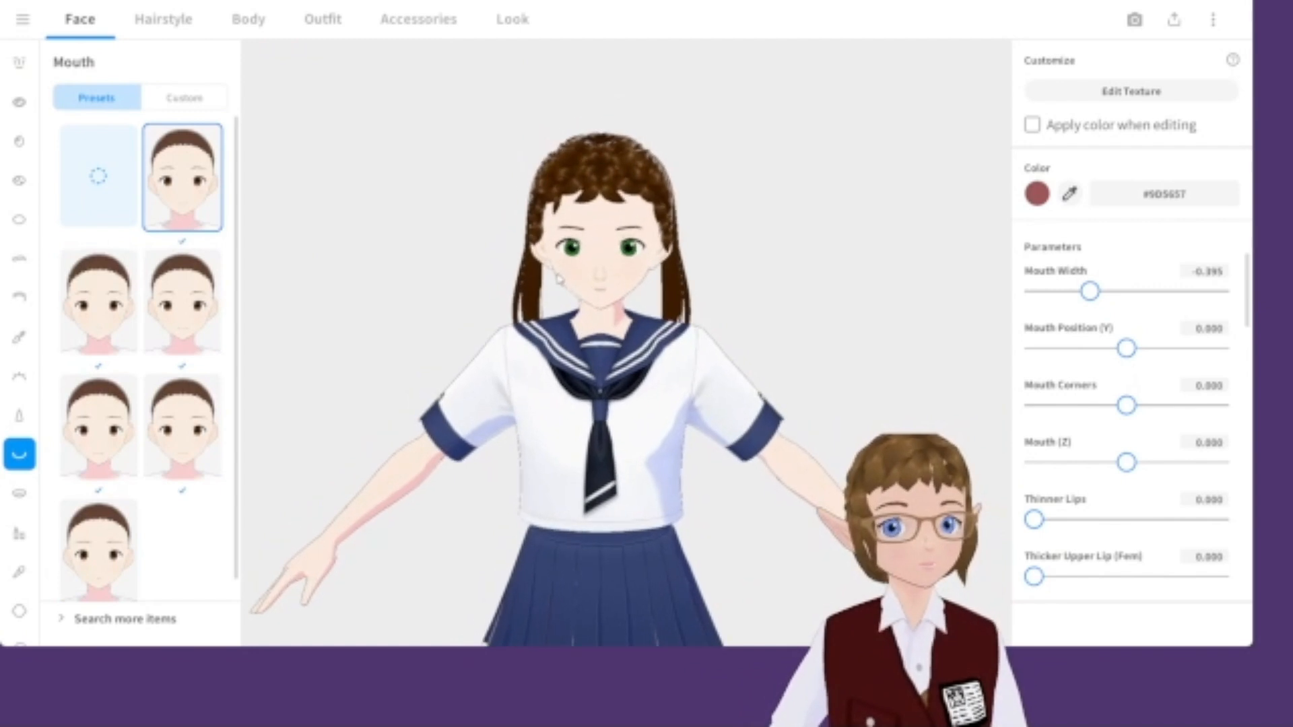
scroll(656, 438, "up", 3)
middle_click_drag(655, 438, 659, 410)
scroll(652, 437, "up", 3)
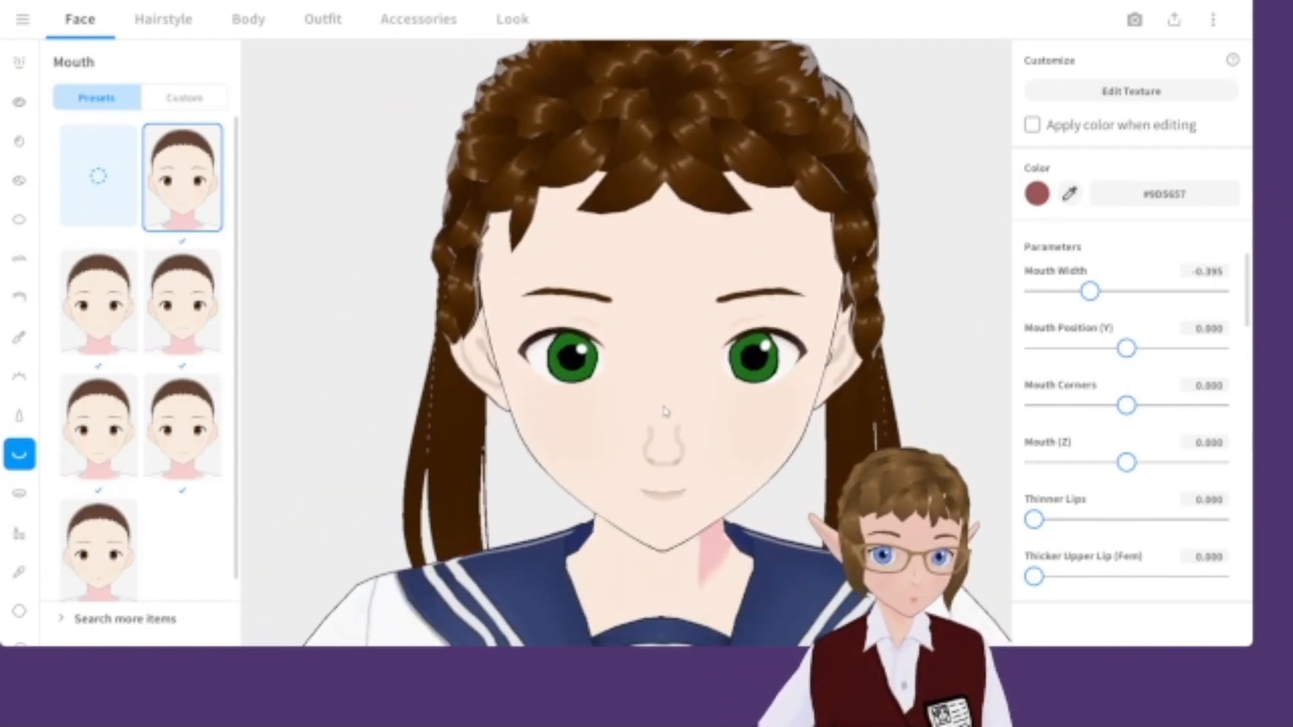
scroll(657, 410, "down", 2)
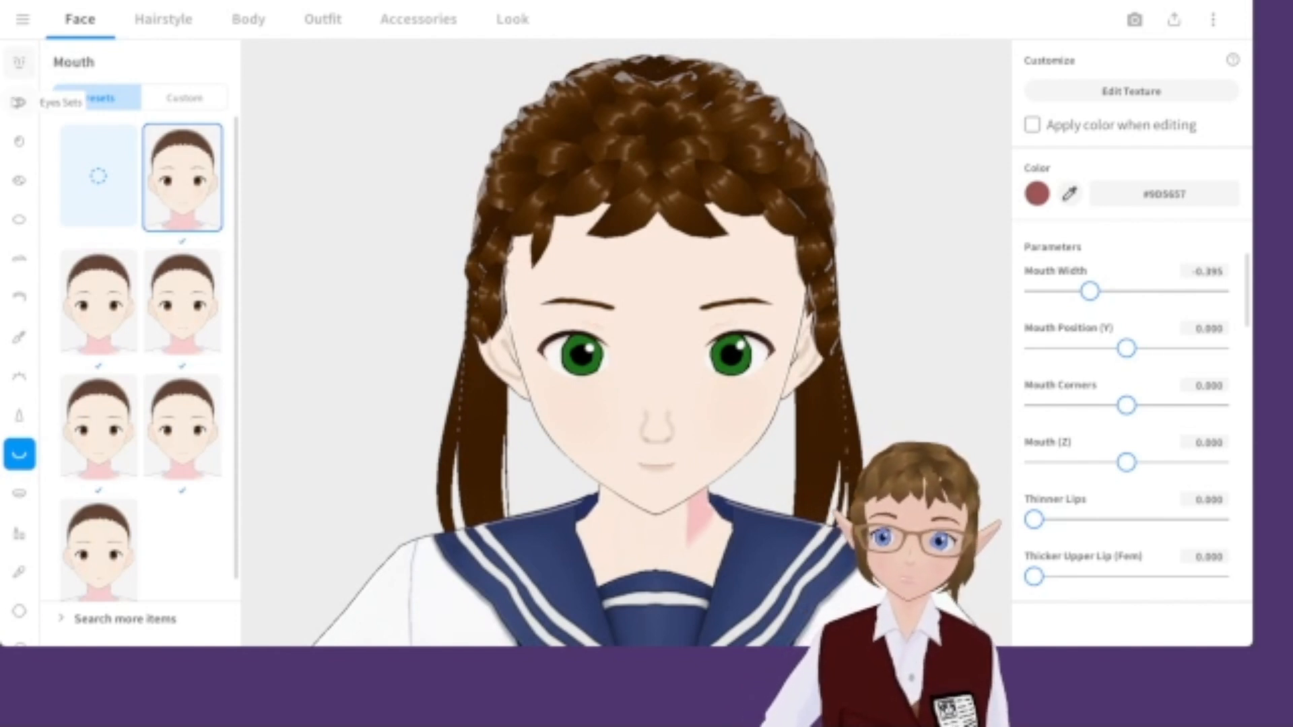
Enlarge the eyes by setting Eye Size X to 0.585 and Eye Size Y to about 0.83.
left_click(19, 101)
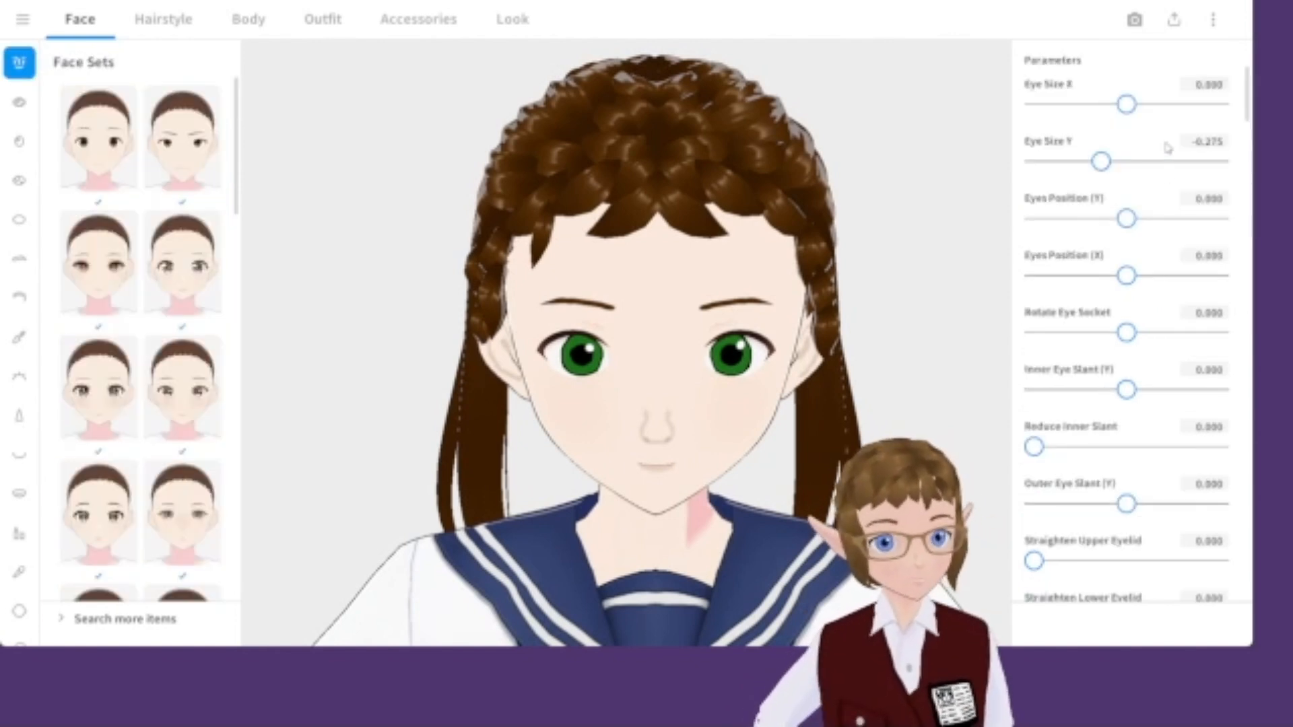
left_click_drag(1142, 166, 1219, 162)
left_click_drag(1144, 103, 1194, 104)
right_click_drag(933, 207, 994, 218)
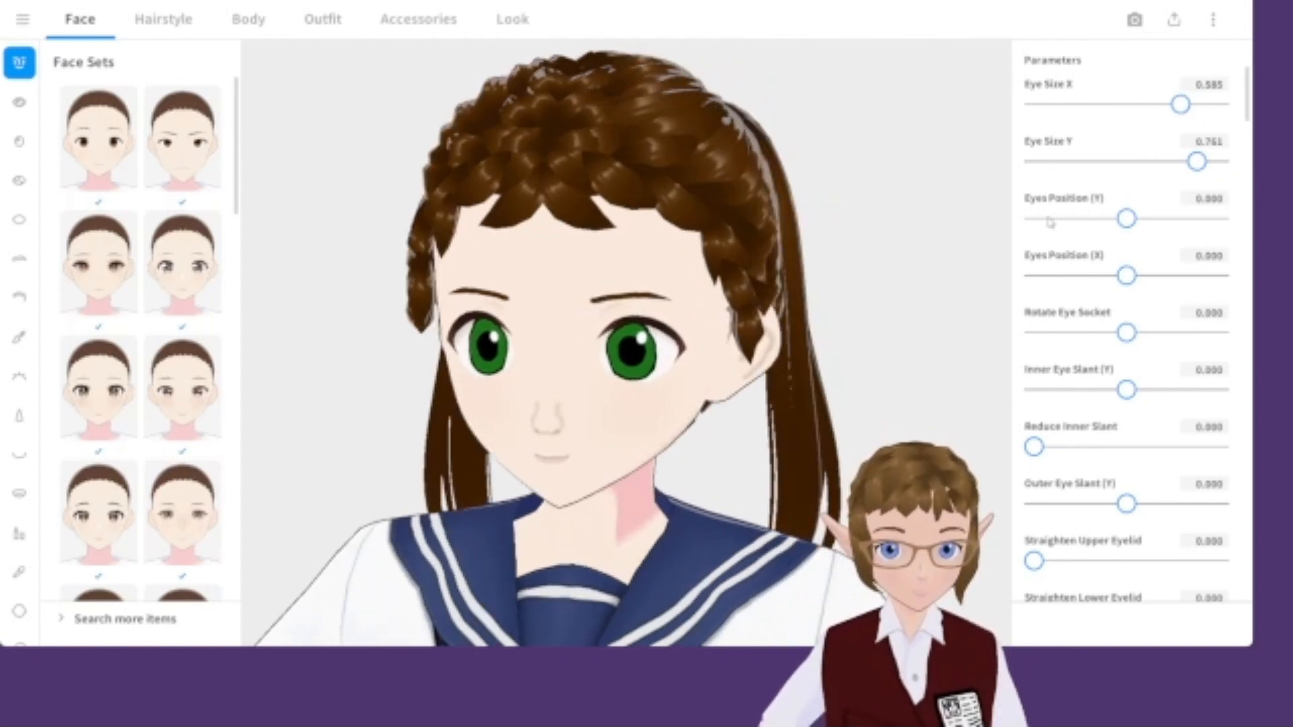
scroll(817, 338, "up", 1)
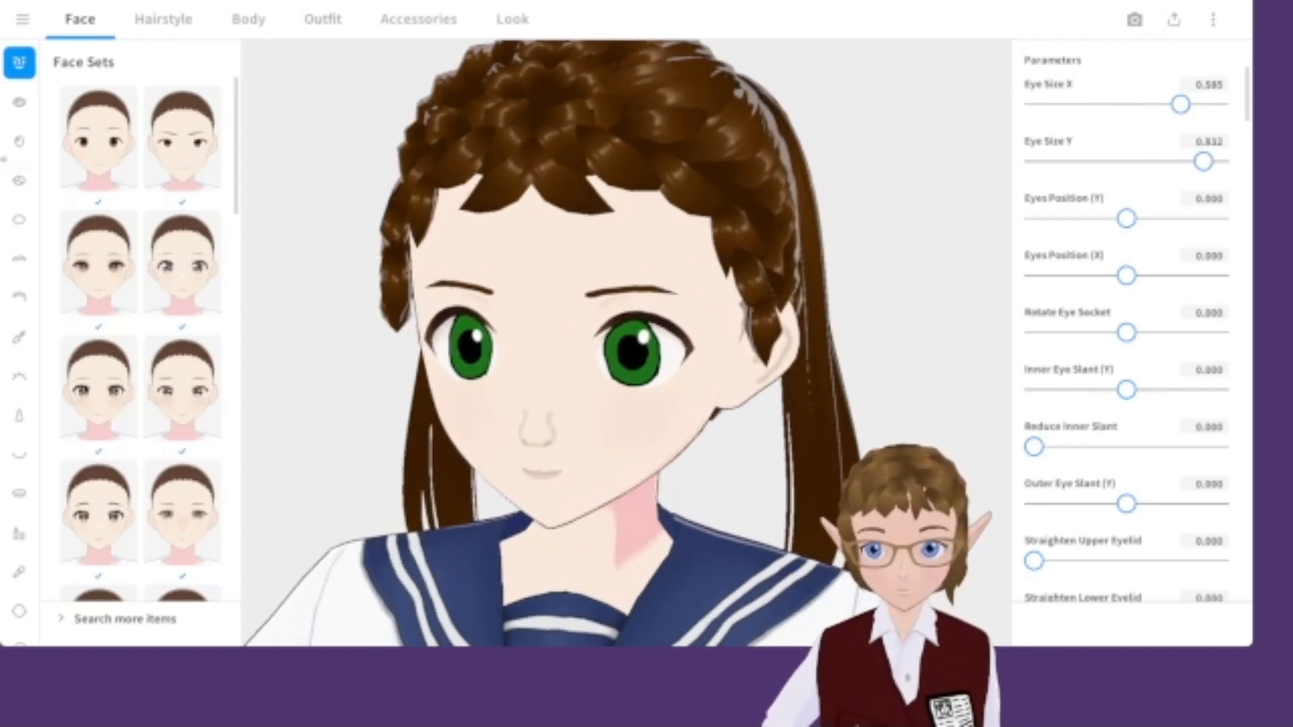
Raise the eyebrows by setting Eyebrows Position (Y) to 0.606.
left_click(19, 259)
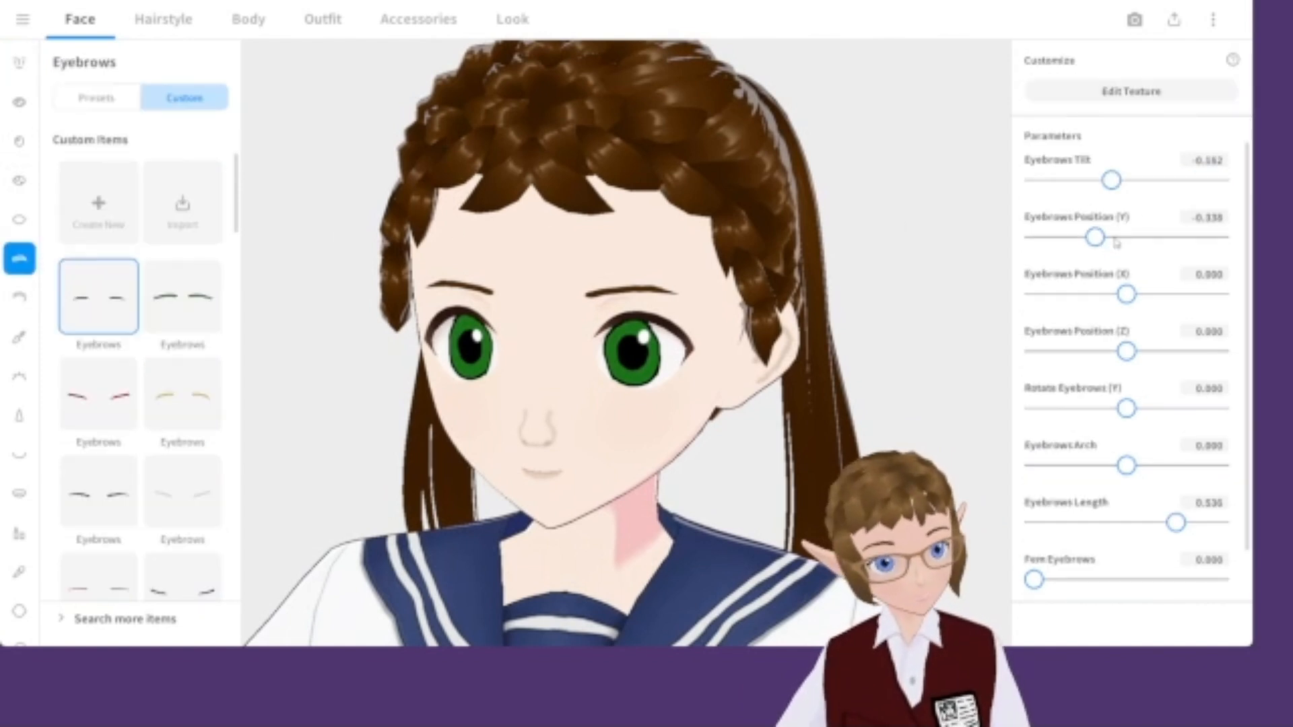
left_click_drag(1129, 241, 1184, 237)
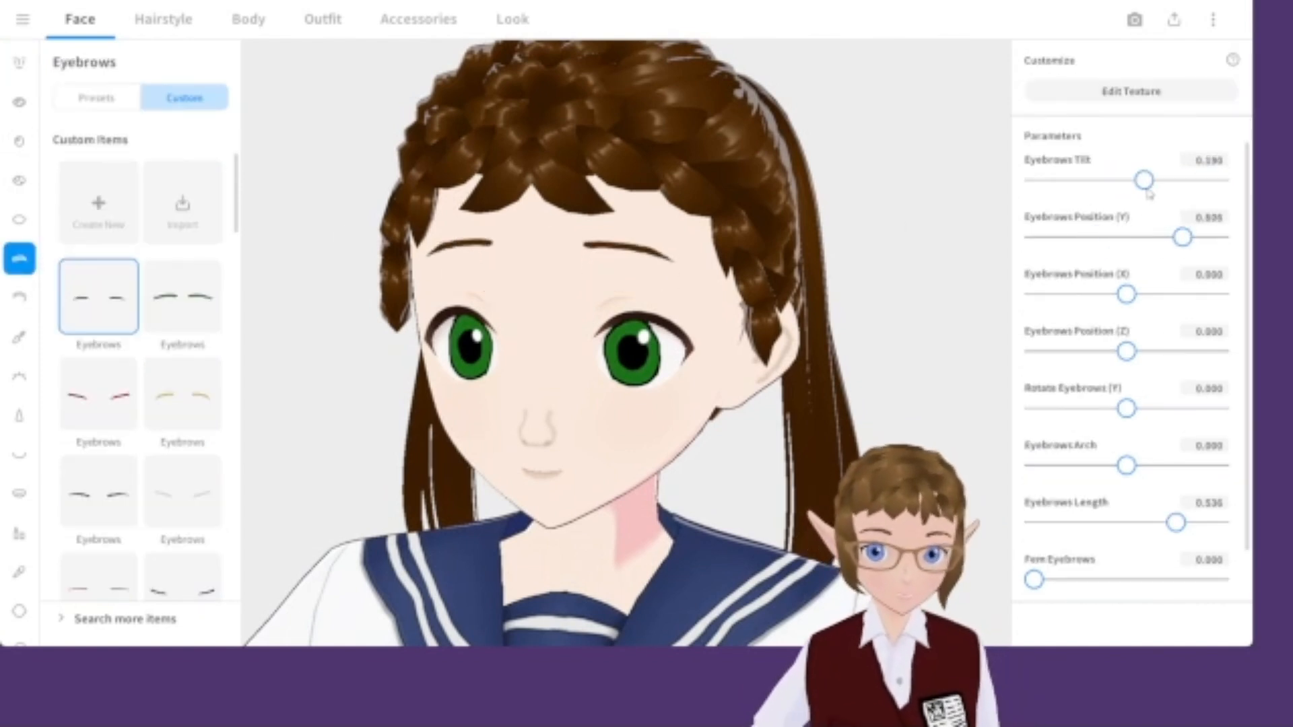
scroll(774, 370, "down", 5)
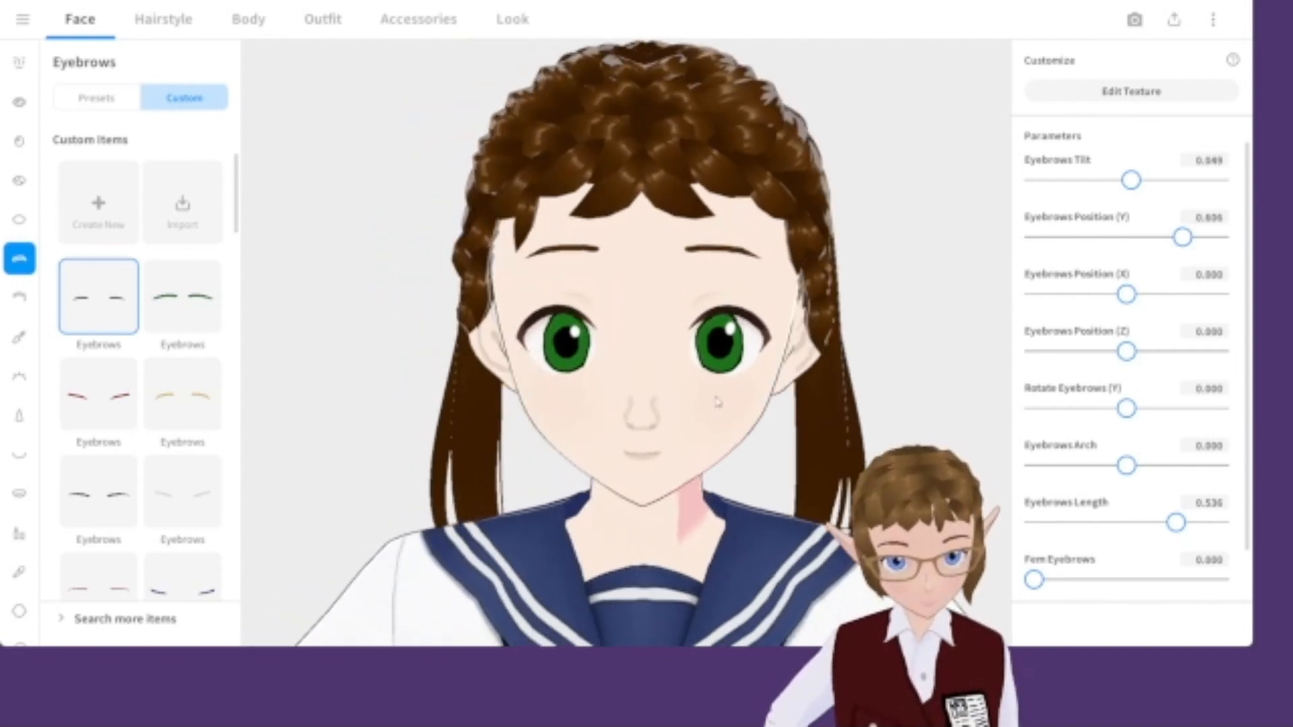
scroll(724, 398, "up", 4)
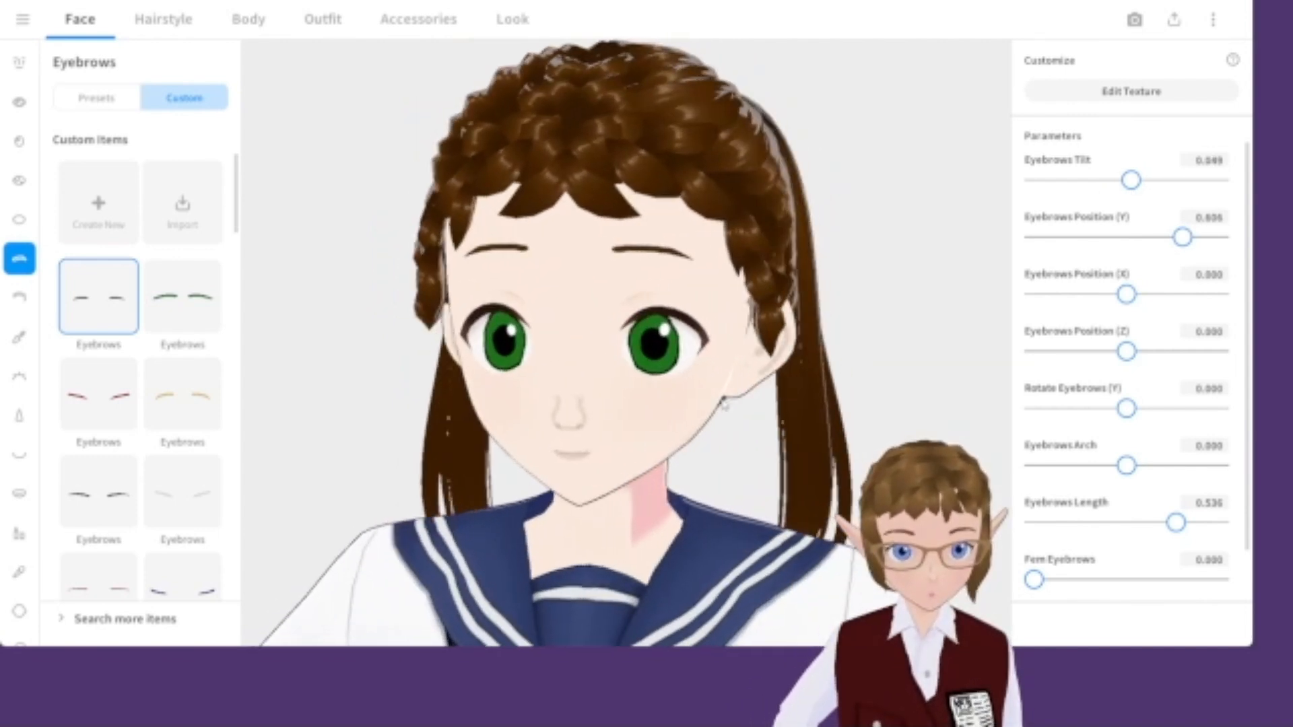
scroll(721, 410, "up", 1)
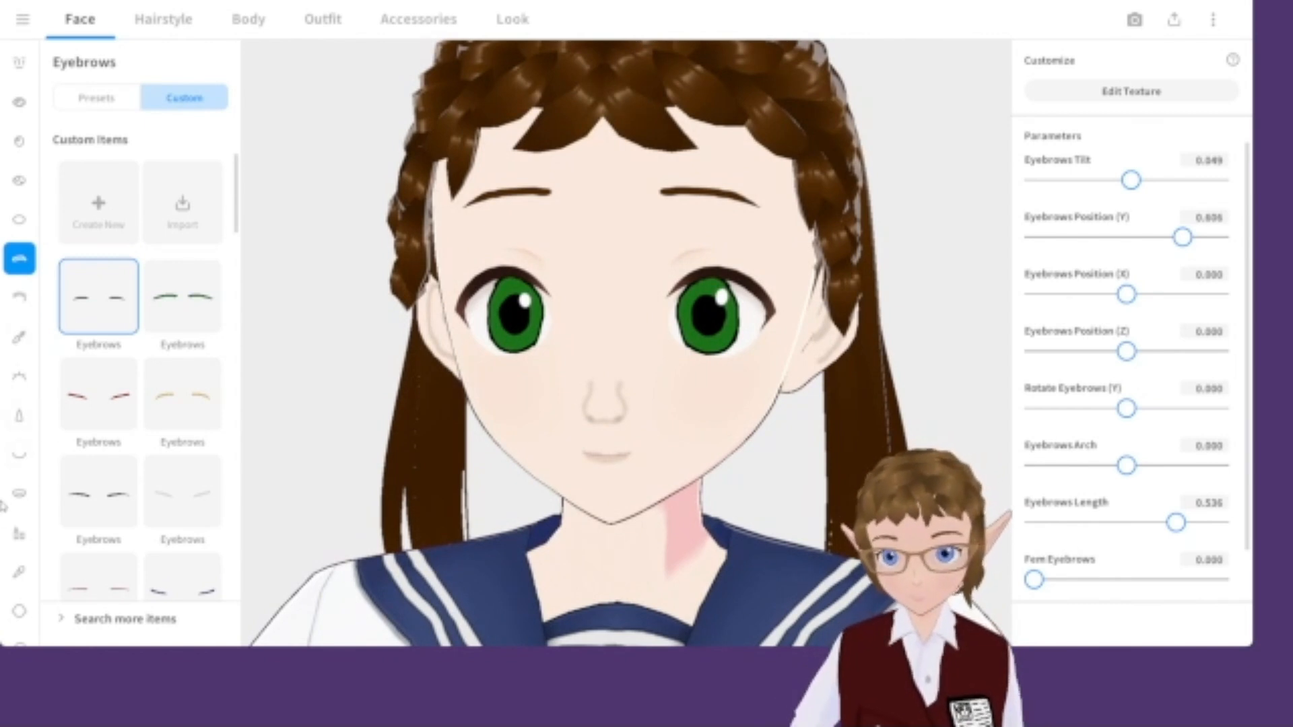
Browse the face categories and parameters, and set Chin Roundness to 0.607.
left_click(18, 534)
left_click(19, 493)
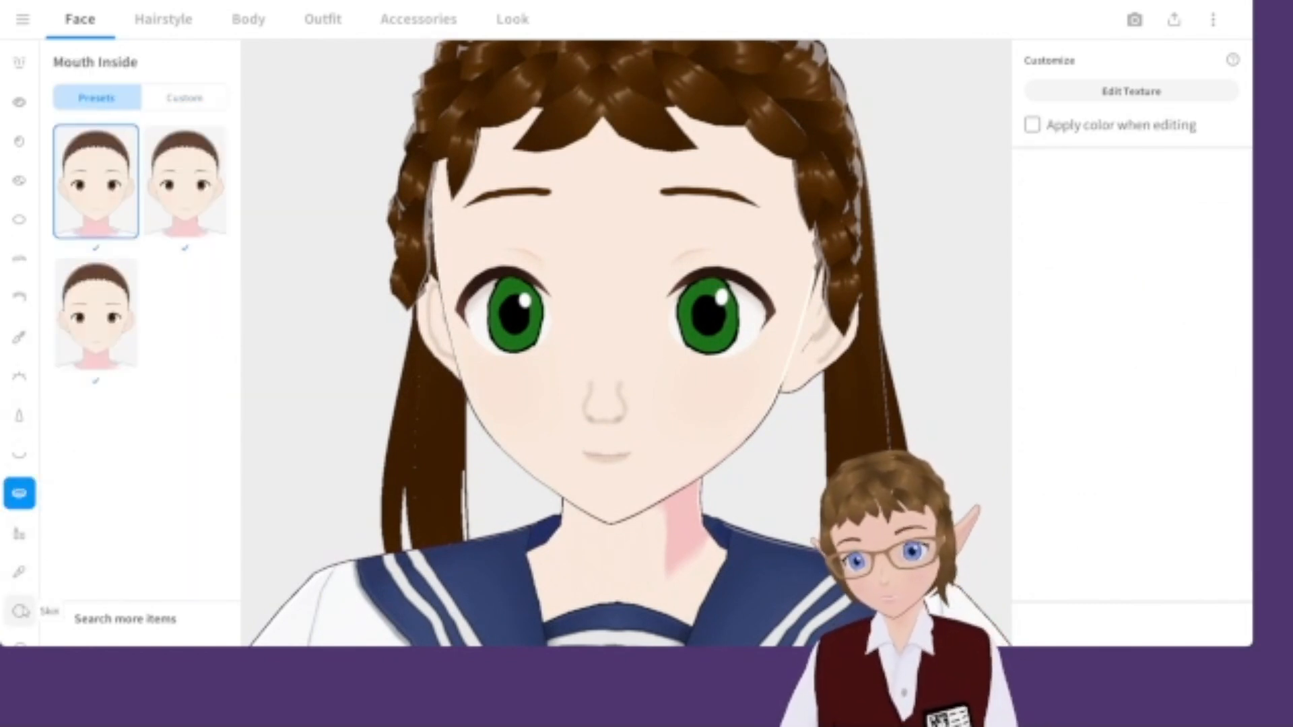
left_click(20, 612)
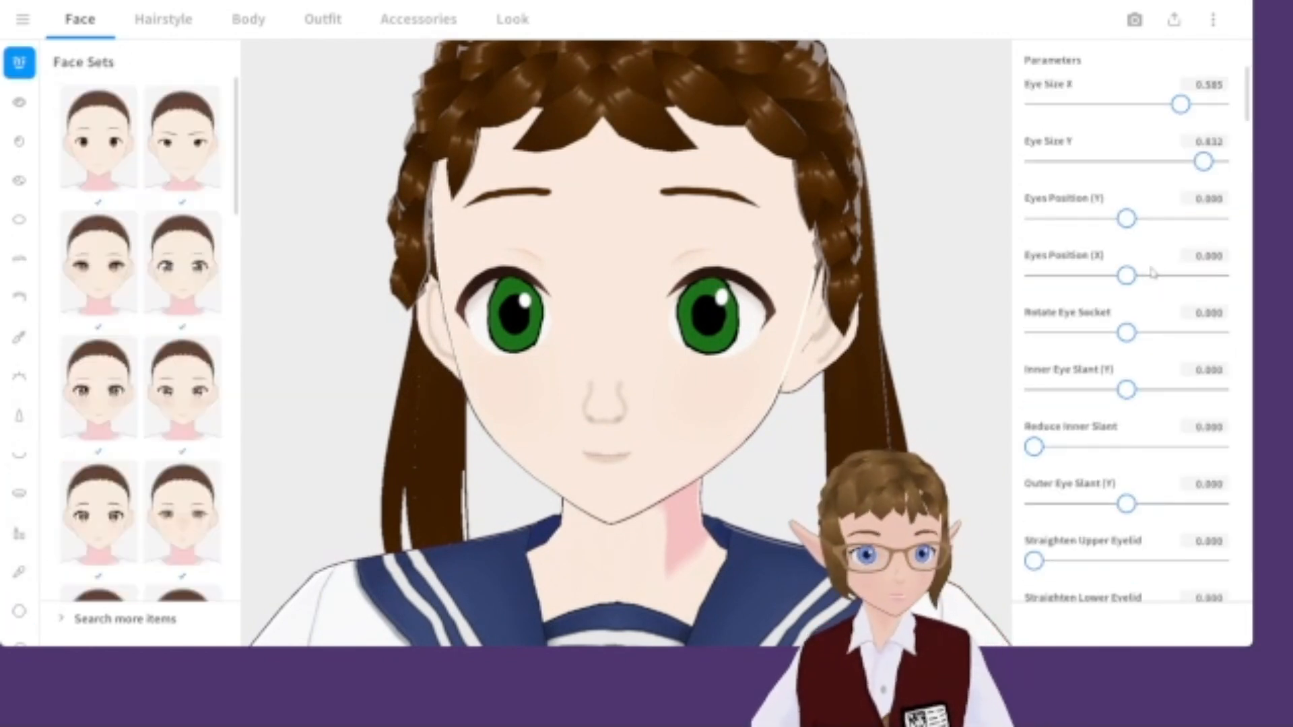
scroll(1144, 310, "down", 15)
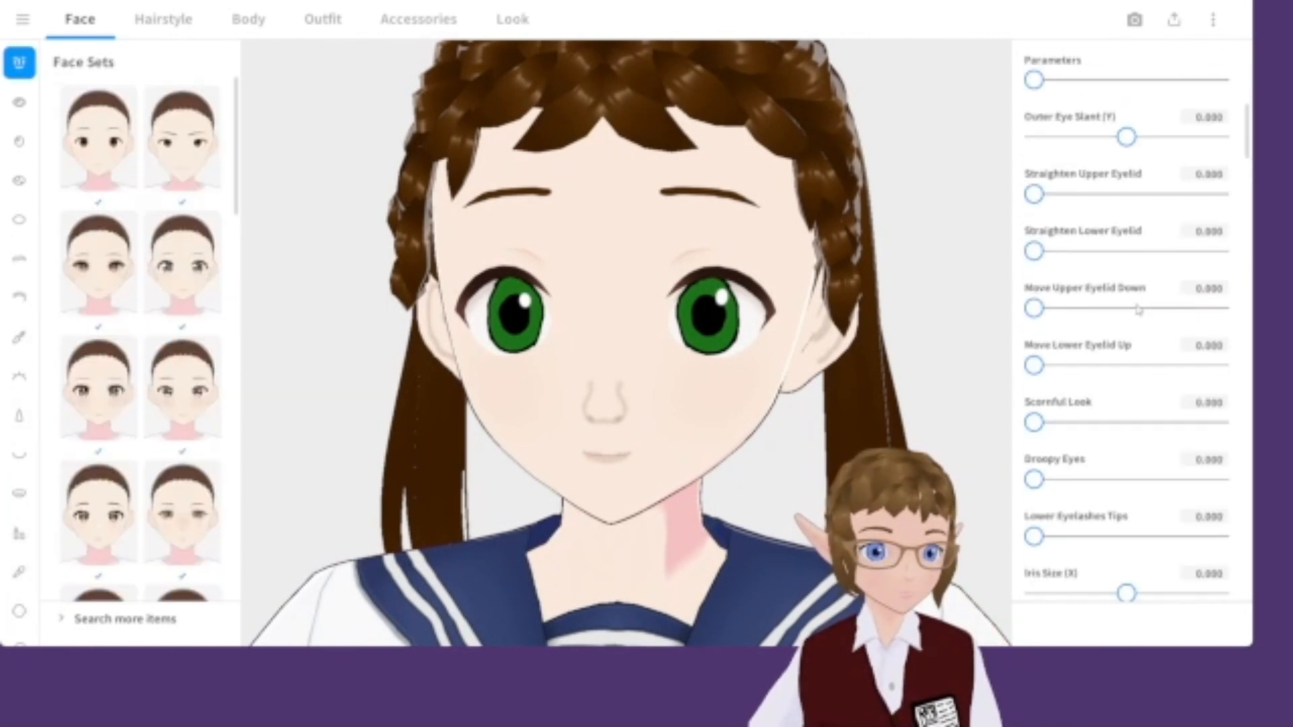
scroll(1128, 394, "down", 5)
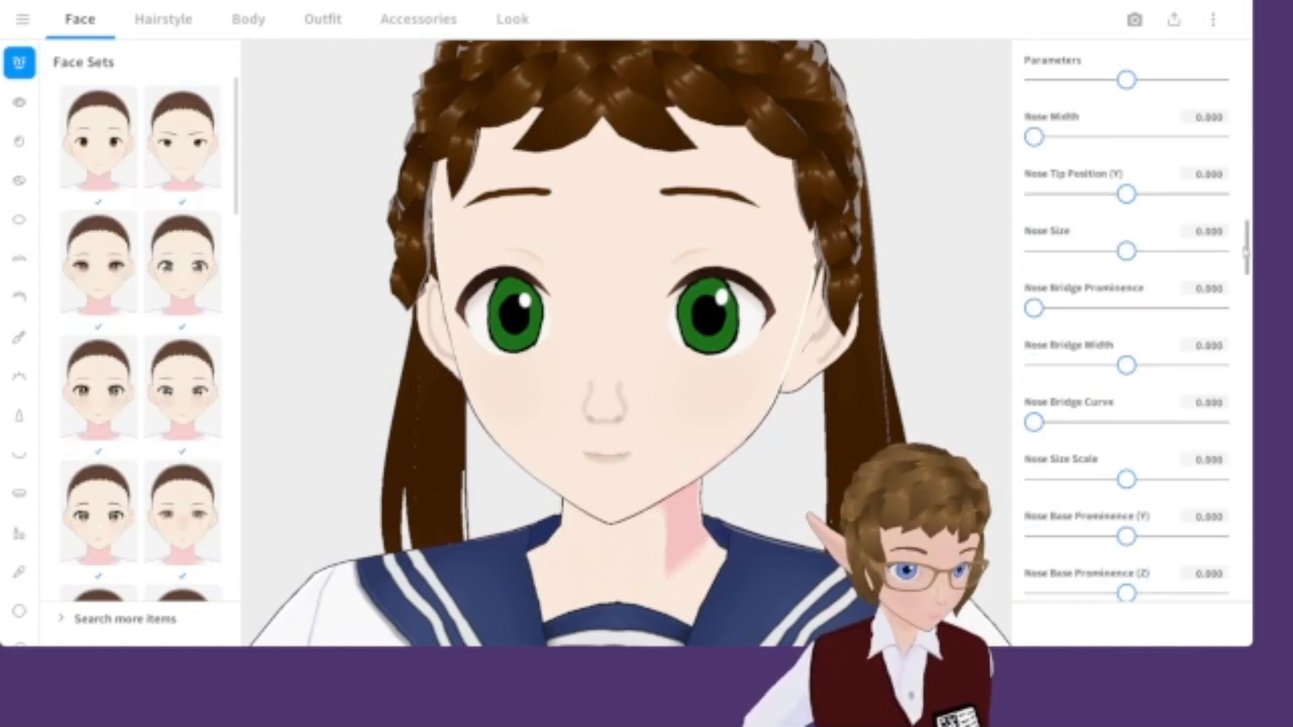
scroll(1161, 240, "down", 15)
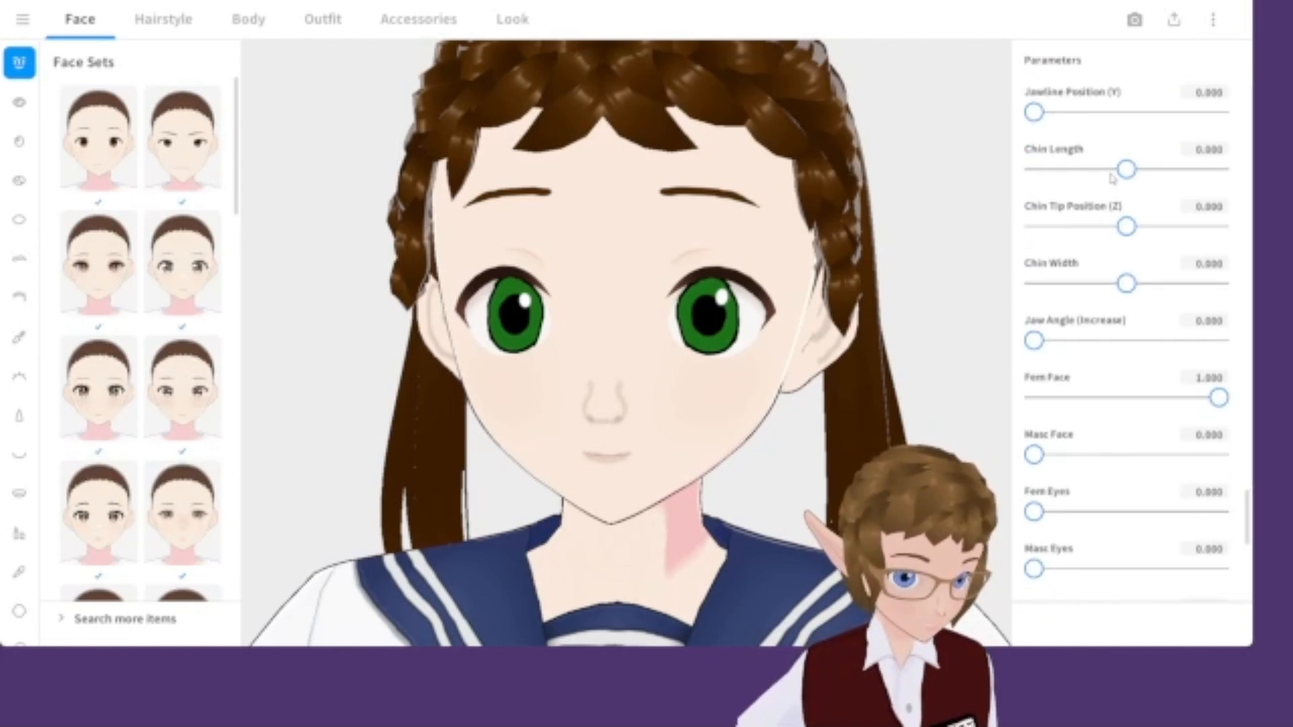
scroll(1097, 229, "up", 3)
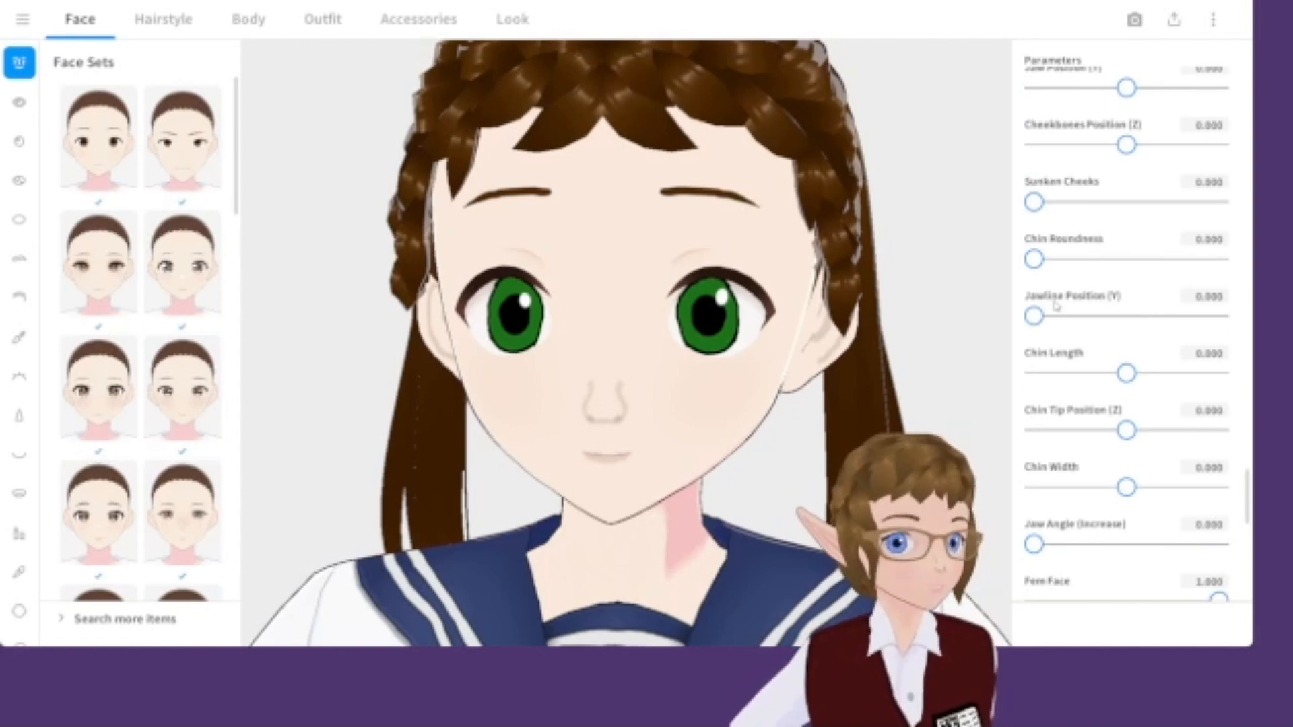
scroll(820, 312, "down", 4)
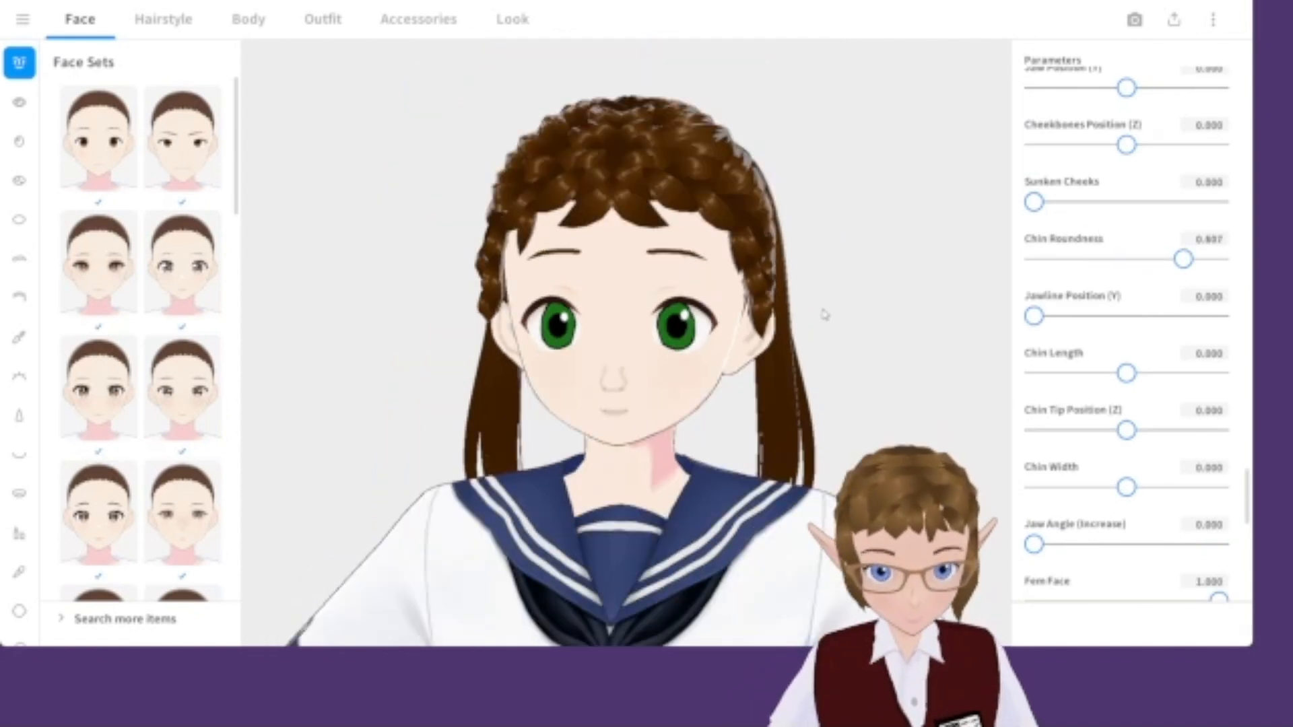
Shorten the character by setting Fem Height to -0.536 in the body parameters.
scroll(775, 394, "down", 5)
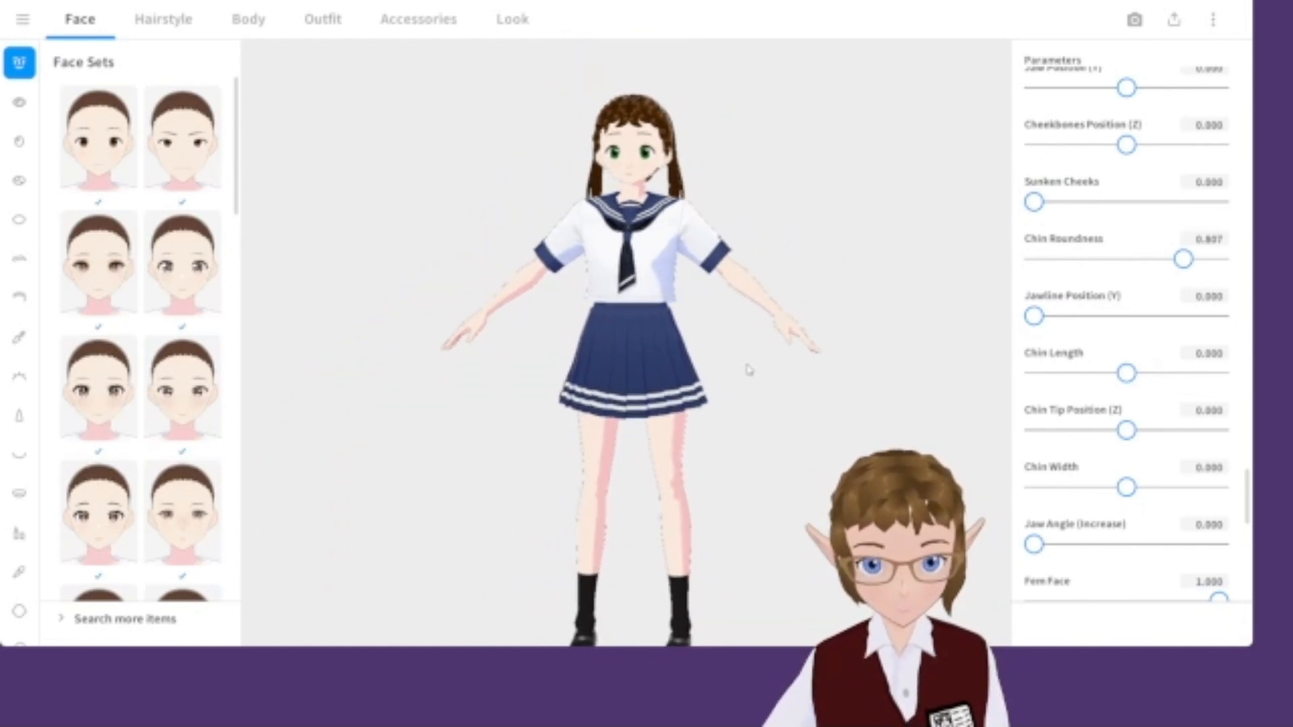
left_click(248, 19)
left_click_drag(1131, 253, 1082, 254)
right_click_drag(749, 449, 748, 374)
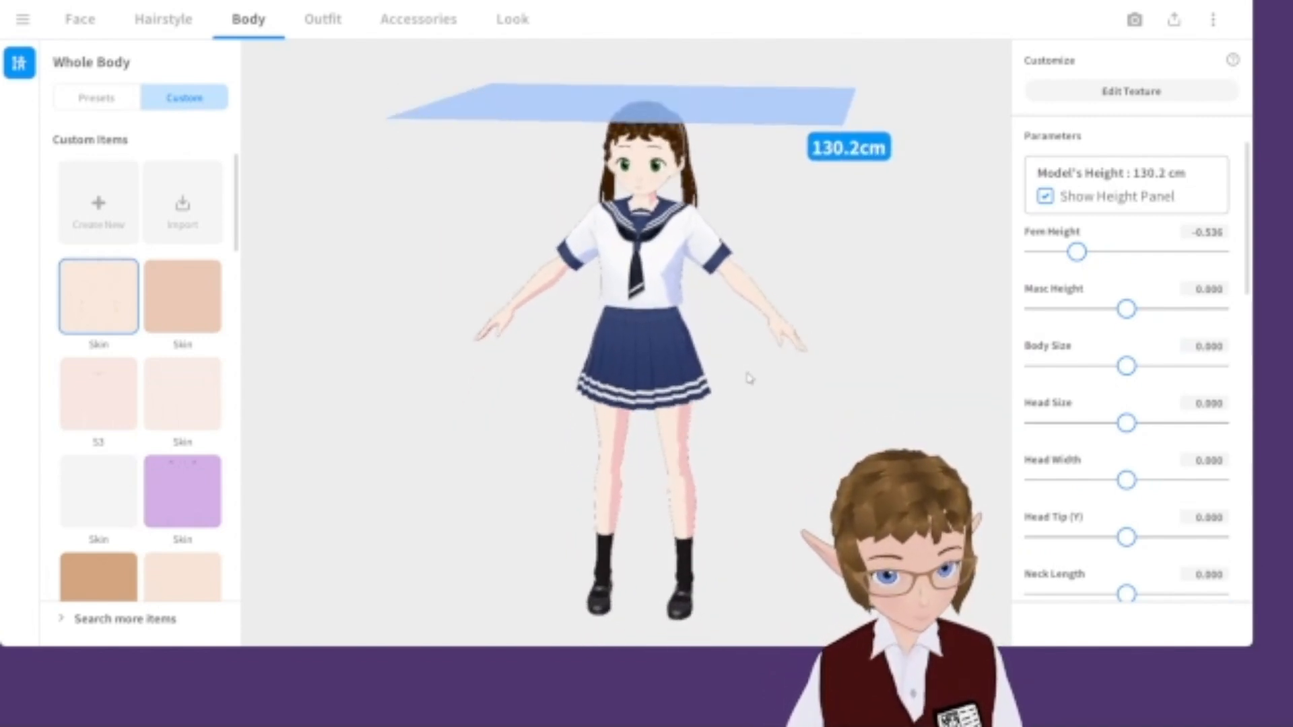
Enlarge the head by setting Head Size to 0.127.
scroll(1081, 258, "down", 1)
left_click_drag(1126, 383, 1137, 384)
scroll(1055, 392, "down", 7)
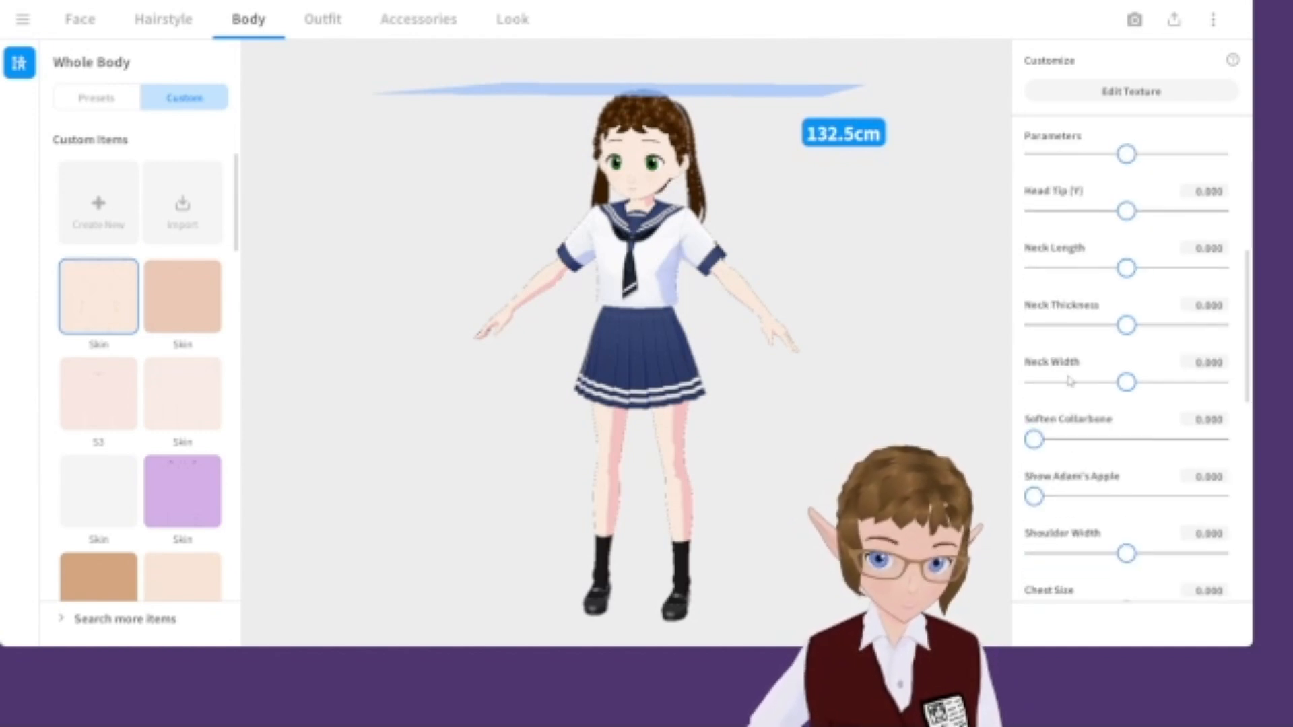
scroll(1071, 380, "up", 6)
left_click_drag(1137, 342, 1138, 341)
scroll(1099, 347, "down", 6)
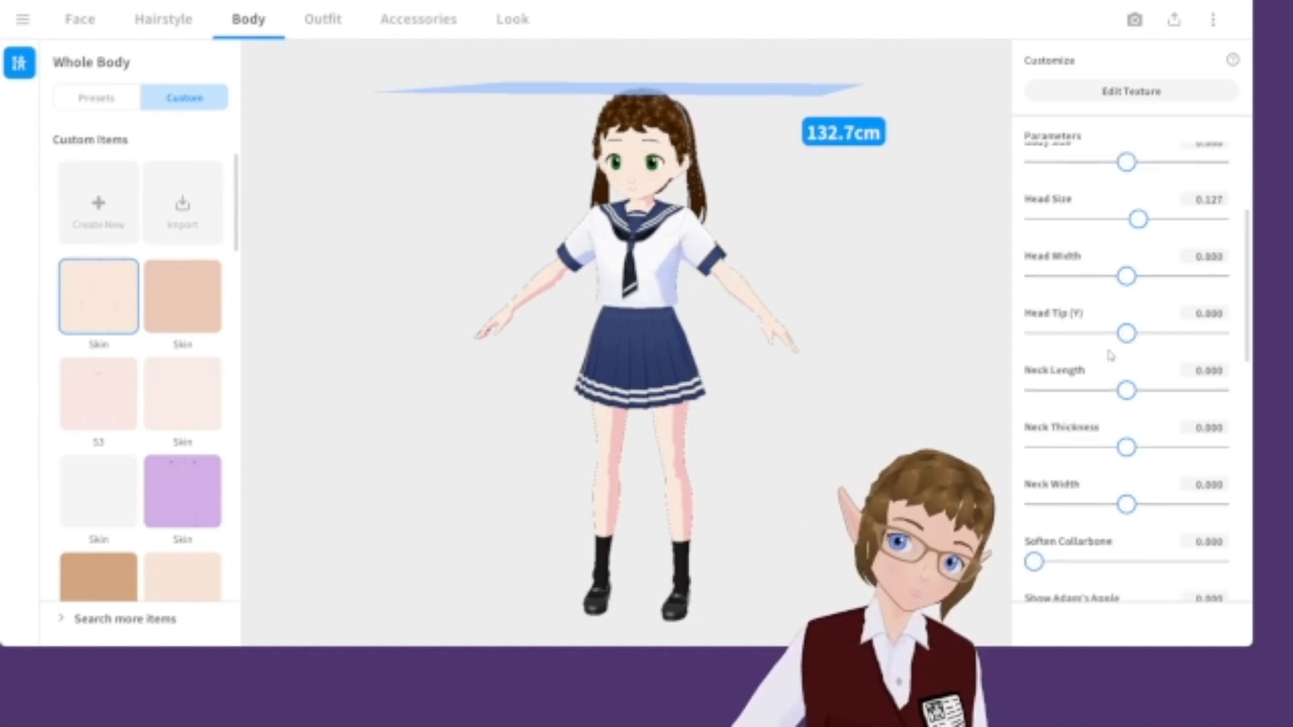
scroll(1143, 336, "down", 1)
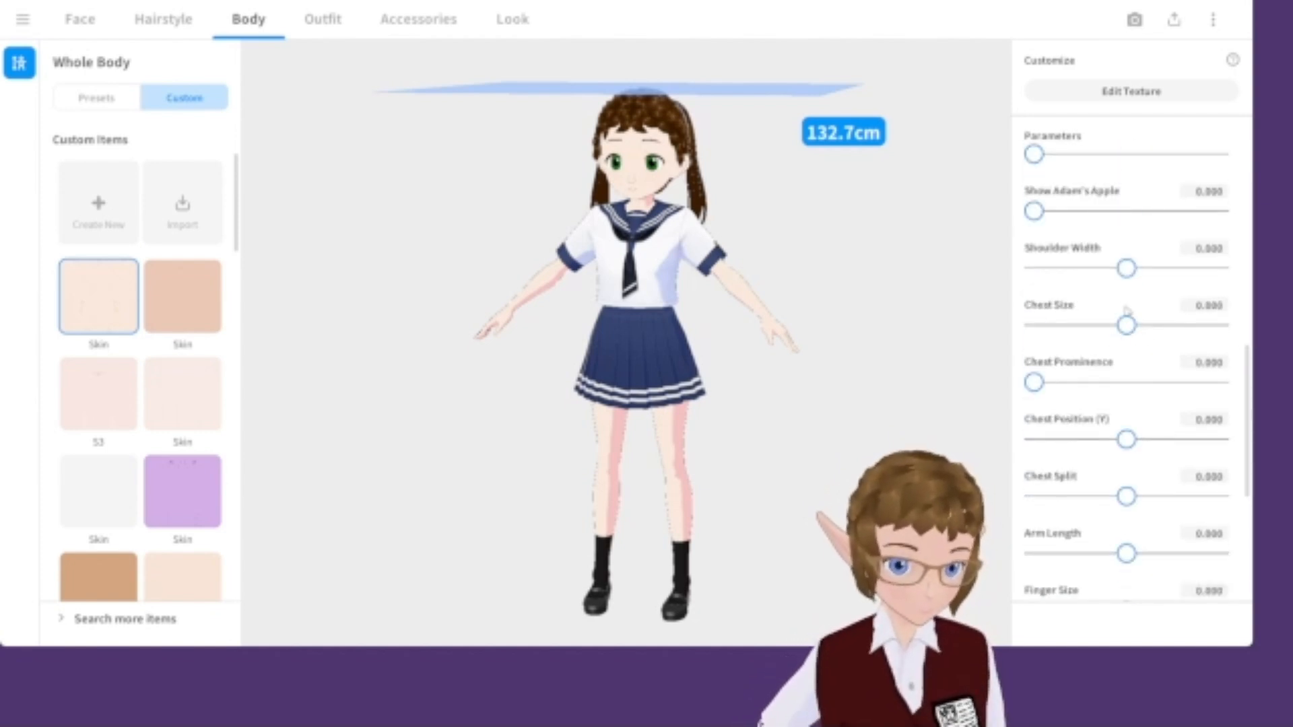
Set Chest Size to -1.000 and Shoulder Width to -0.148.
left_click_drag(805, 343, 765, 336)
left_click_drag(1126, 325, 969, 335)
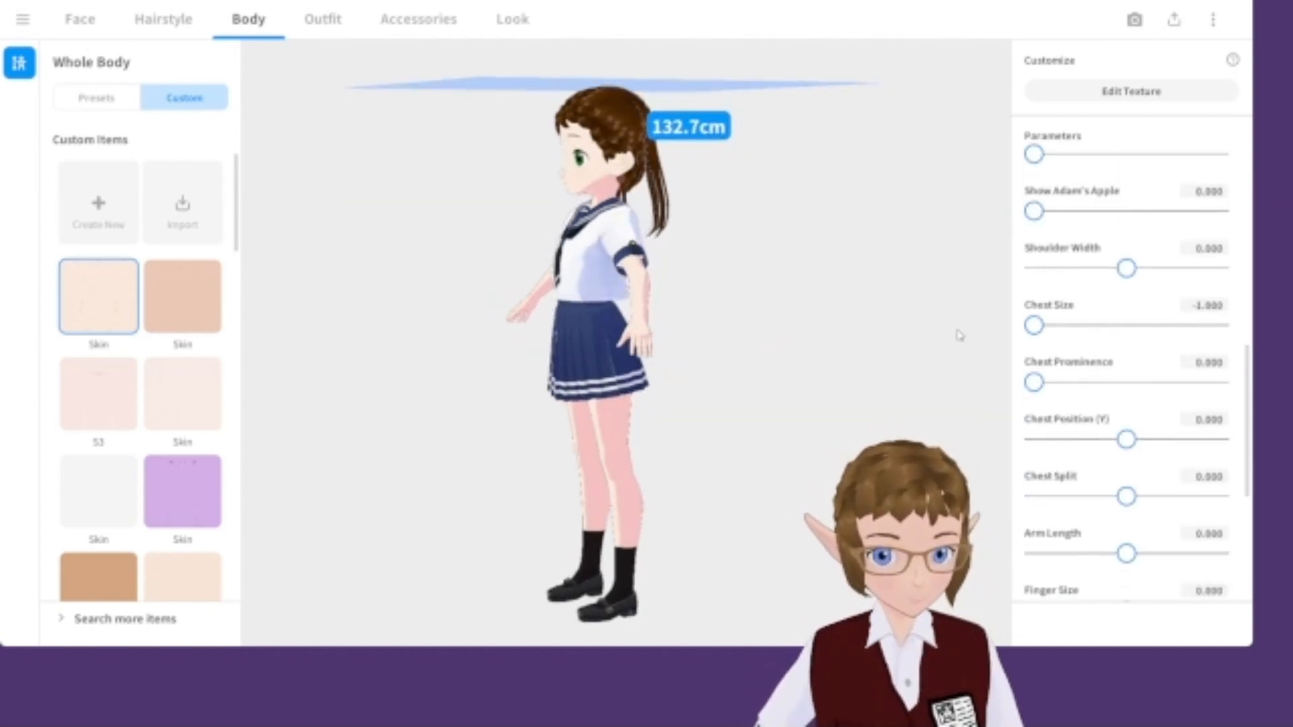
left_click_drag(1129, 280, 1112, 279)
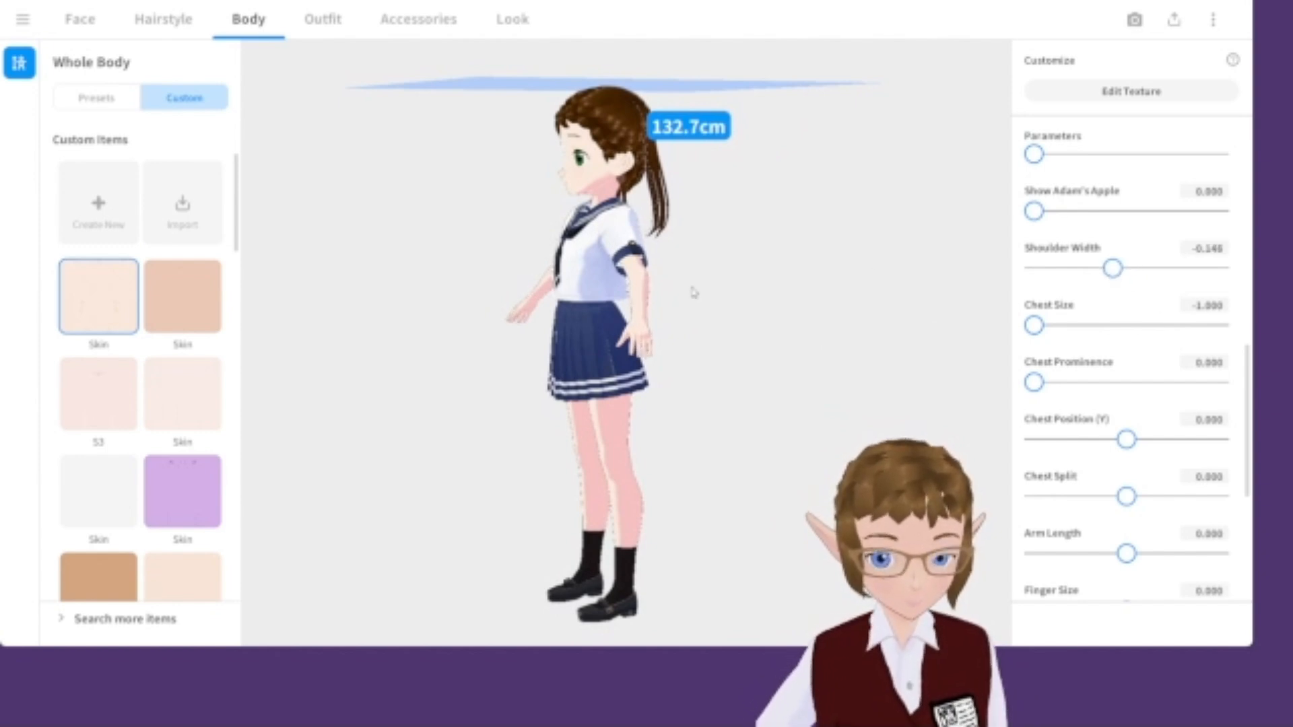
left_click_drag(687, 288, 731, 290)
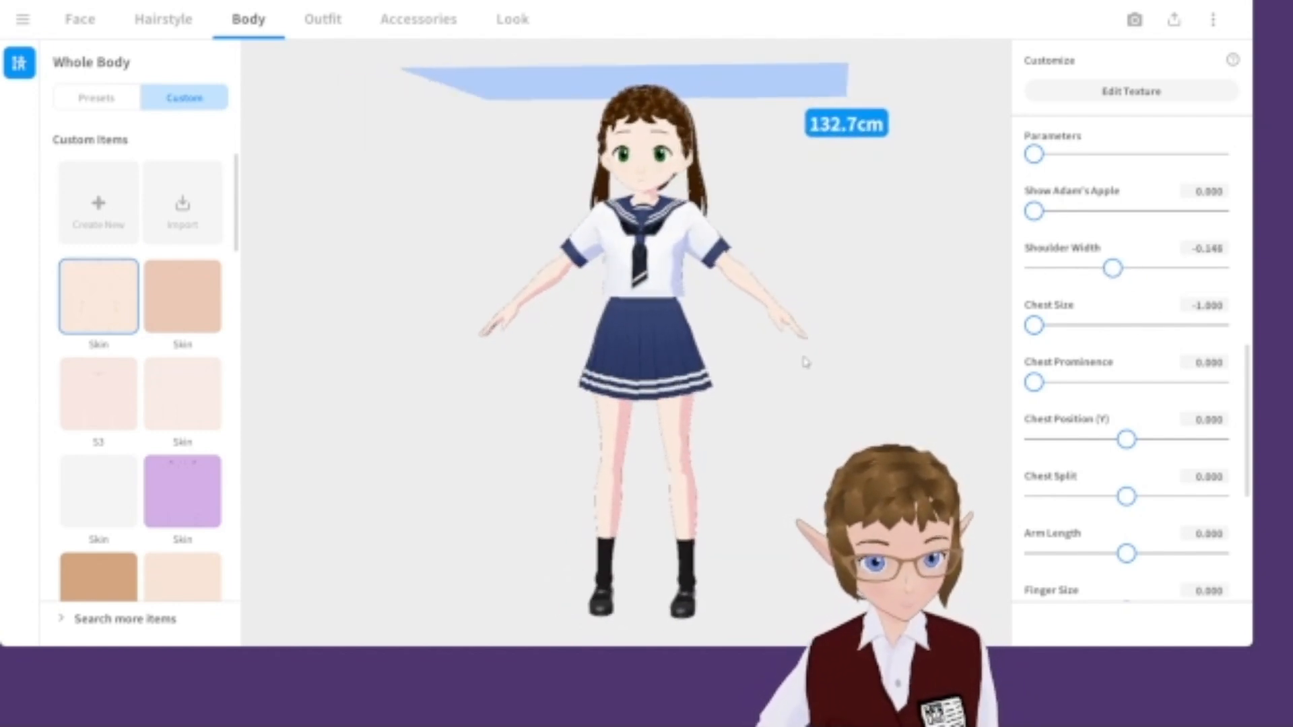
Shorten the legs by setting Leg Length to -0.310.
scroll(1084, 412, "down", 4)
scroll(1118, 313, "down", 1)
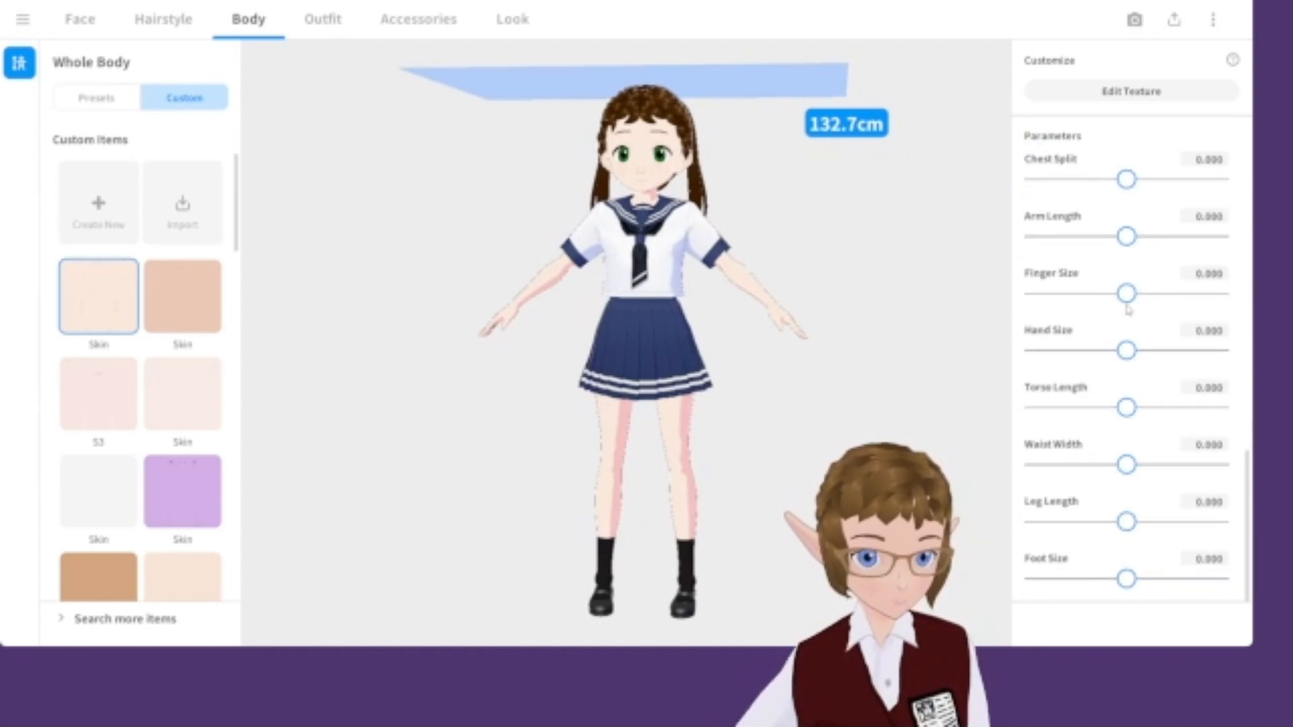
left_click_drag(1126, 522, 1097, 520)
mouse_move(760, 385)
right_mouse_down()
mouse_move(732, 380)
mouse_move(768, 380)
mouse_move(756, 382)
right_mouse_up()
scroll(704, 398, "up", 2)
middle_click_drag(704, 402, 701, 386)
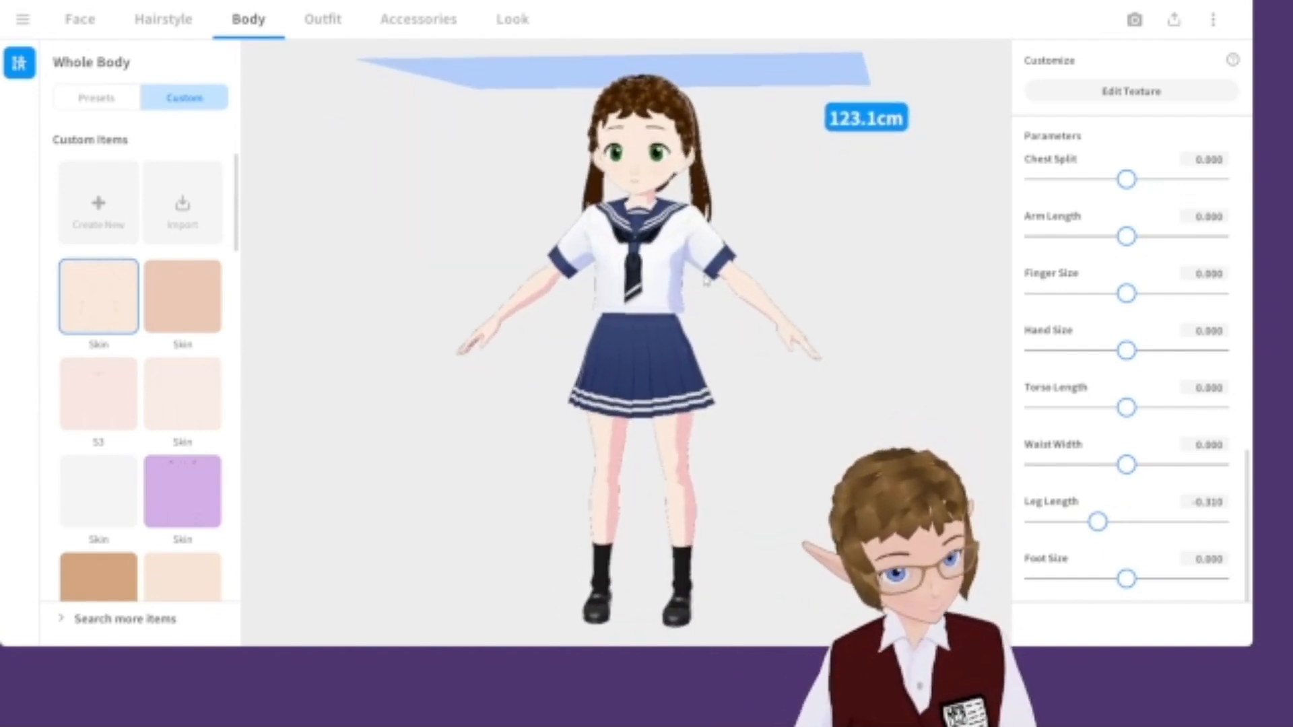
Remove the hair extensions by choosing the empty Extensions preset in the hairstyle.
mouse_move(697, 290)
right_mouse_down()
mouse_move(663, 286)
mouse_move(692, 286)
right_mouse_up()
scroll(642, 232, "up", 2)
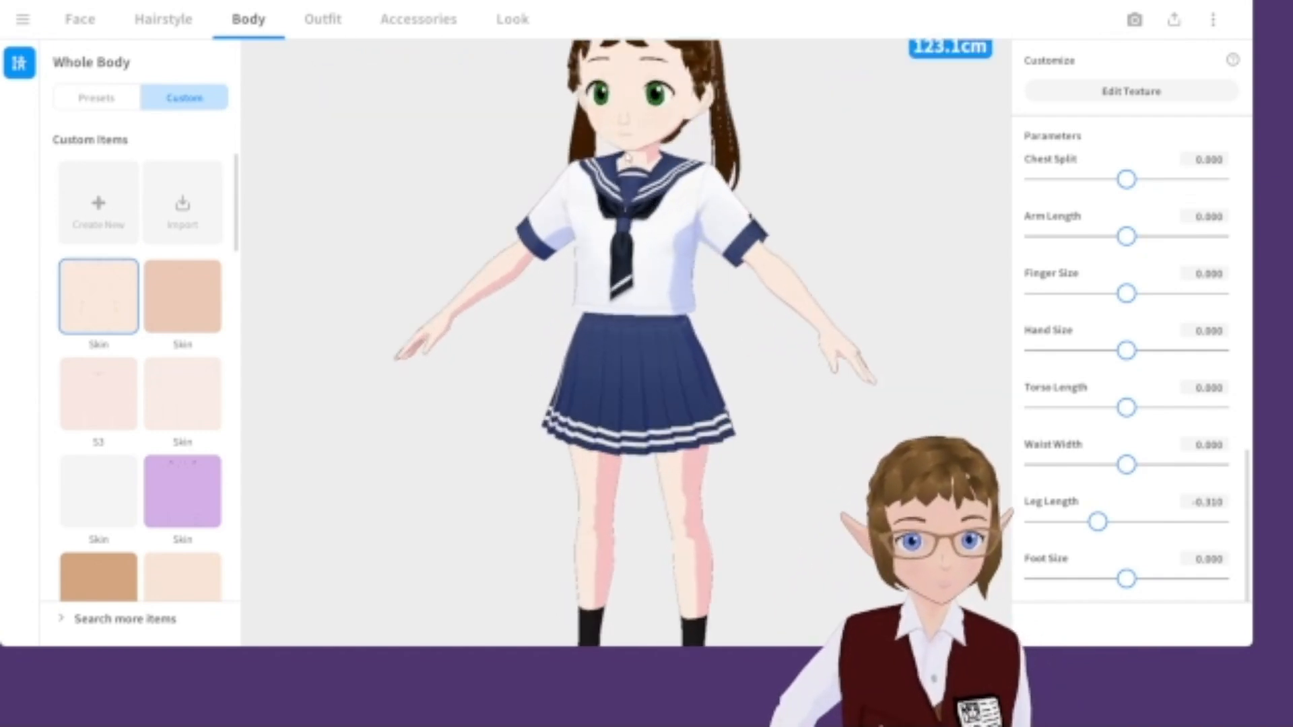
mouse_move(740, 222)
middle_mouse_down()
mouse_move(738, 271)
mouse_move(758, 307)
mouse_move(745, 211)
middle_mouse_up()
scroll(745, 211, "down", 2)
left_click(197, 22)
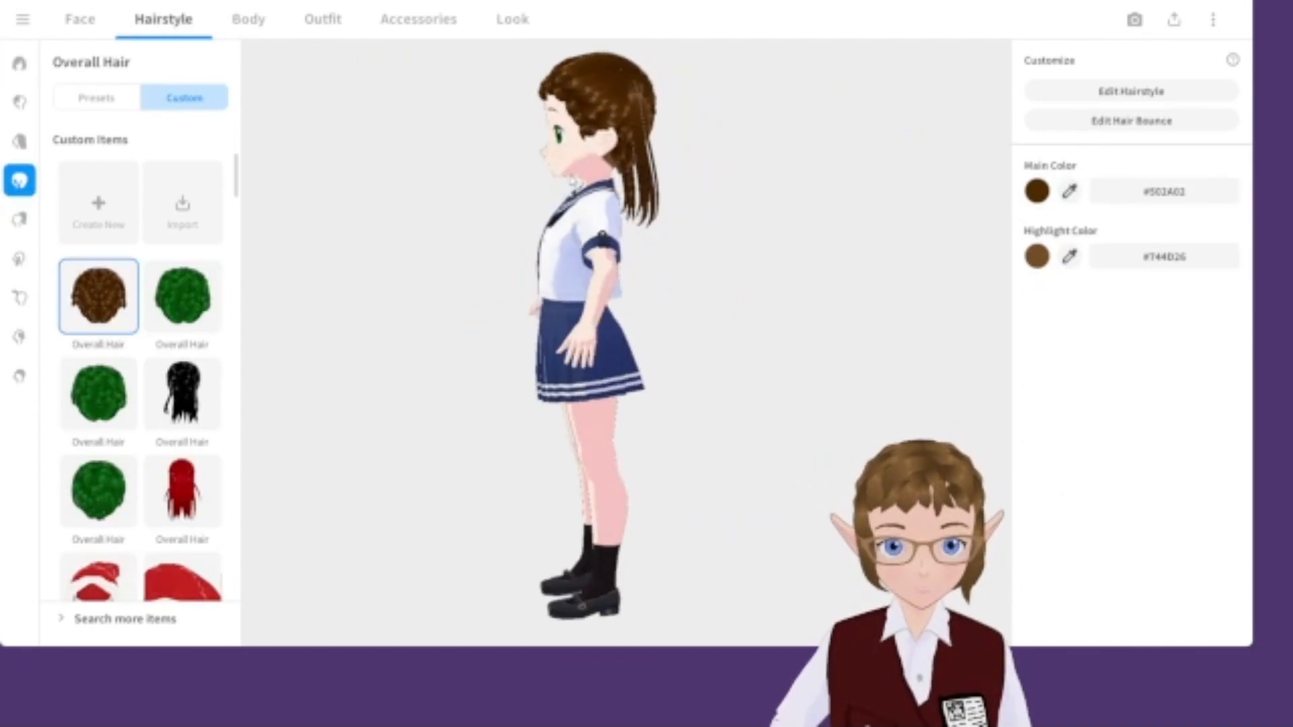
left_click(19, 259)
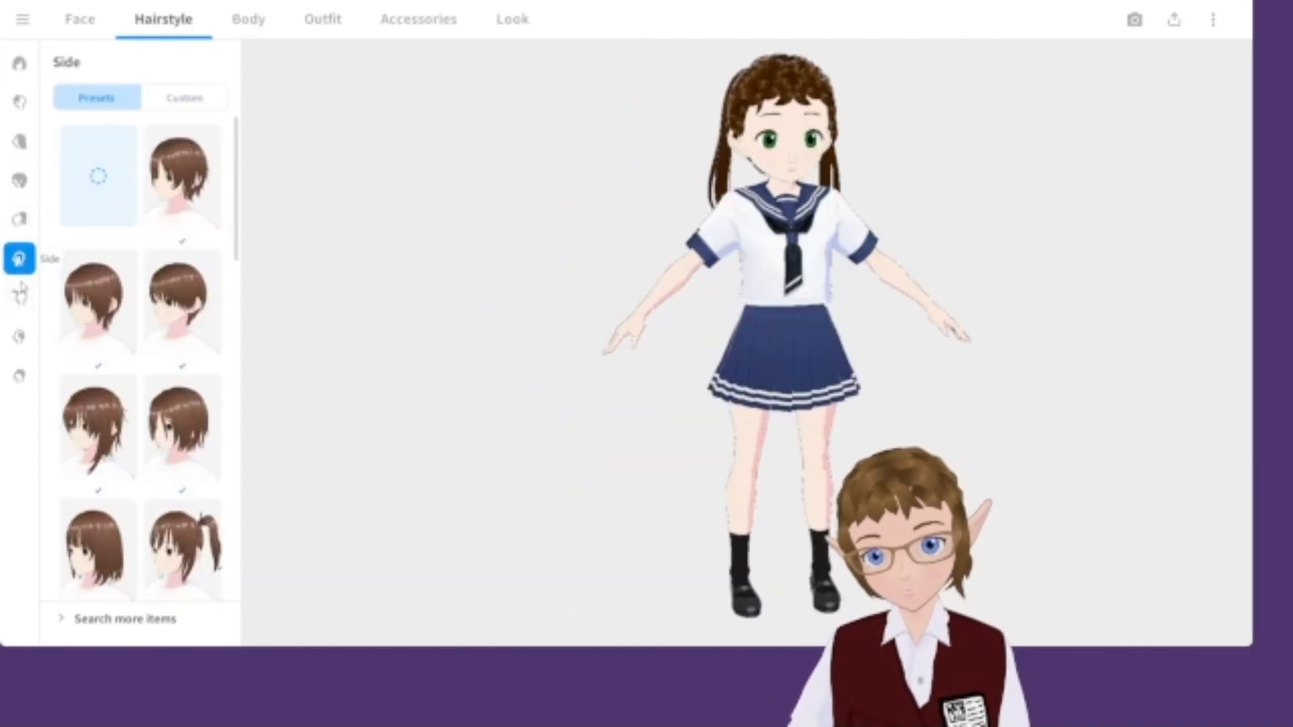
left_click(19, 220)
scroll(109, 172, "up", 10)
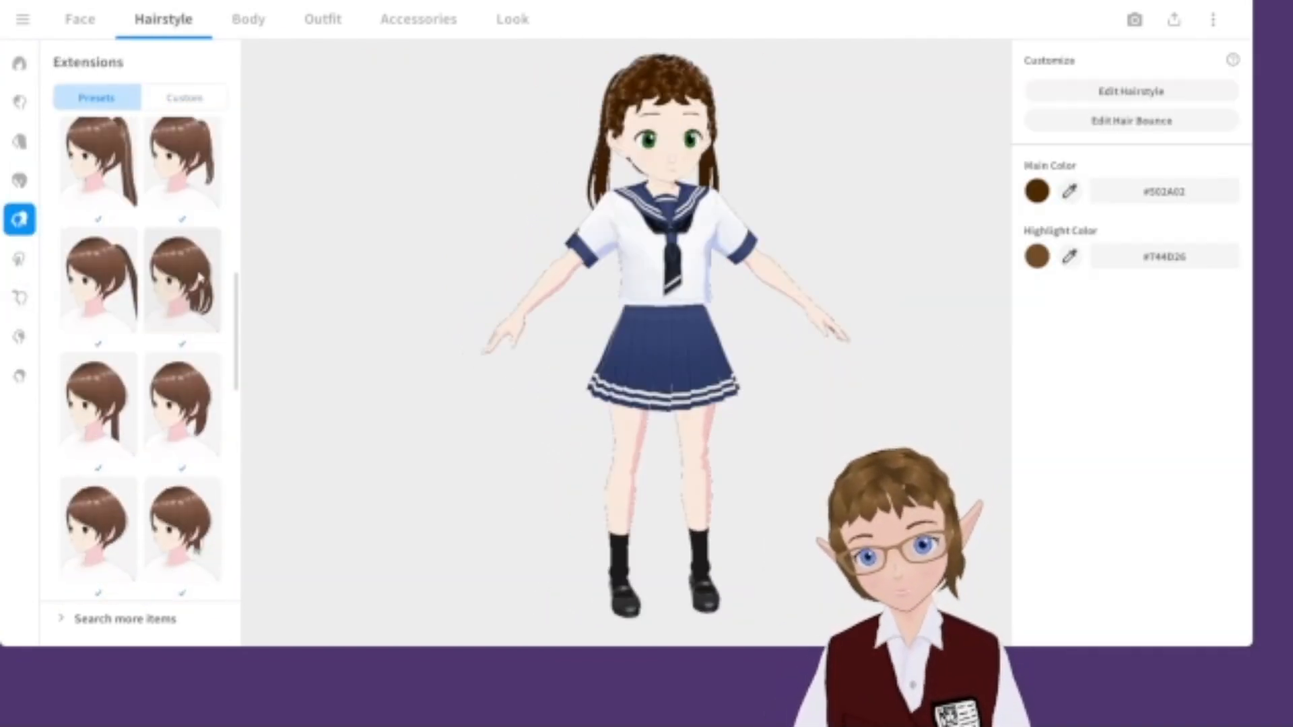
left_click(111, 175)
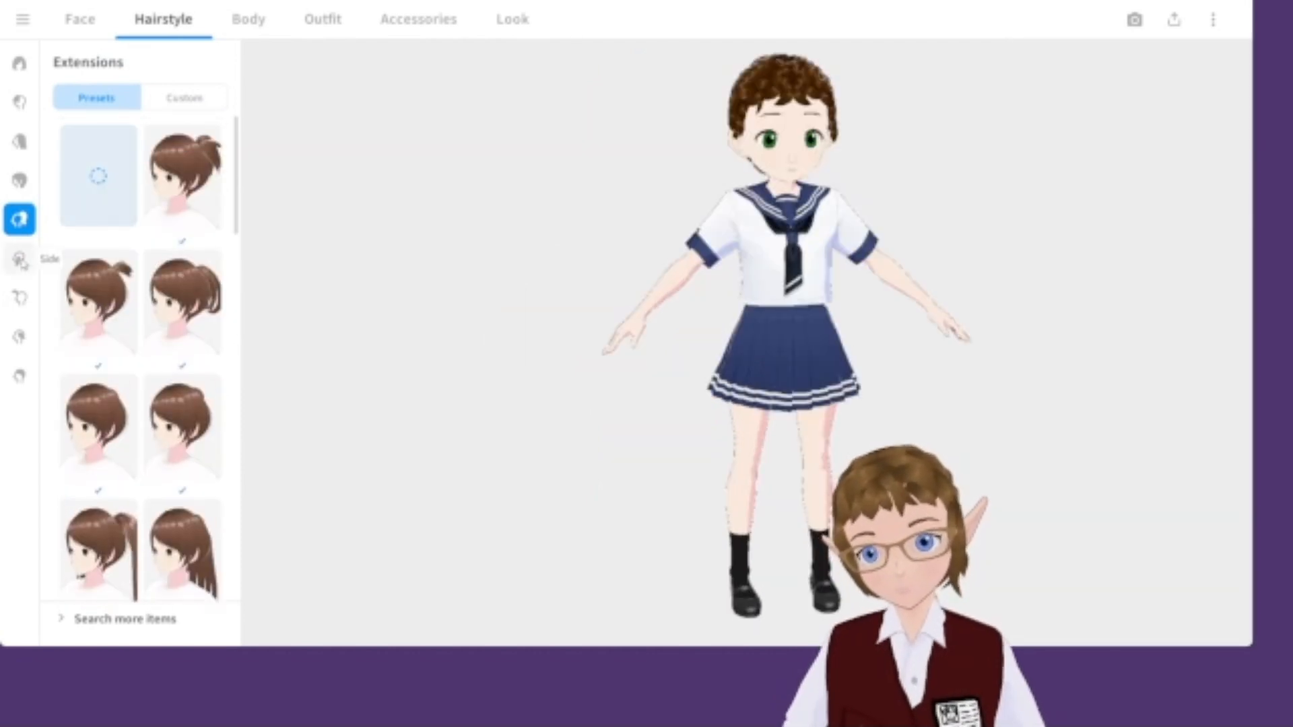
Try out several Side hair presets on the character.
left_click(19, 259)
scroll(141, 337, "down", 2)
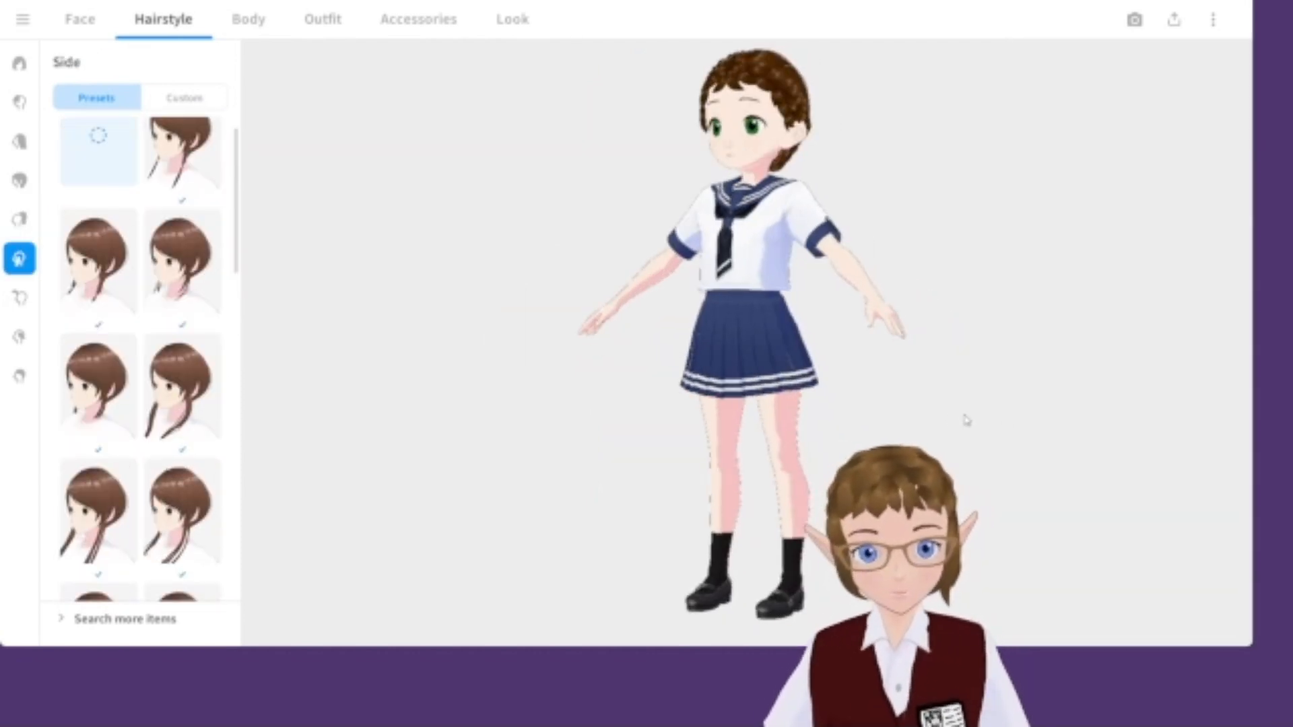
left_click(98, 387)
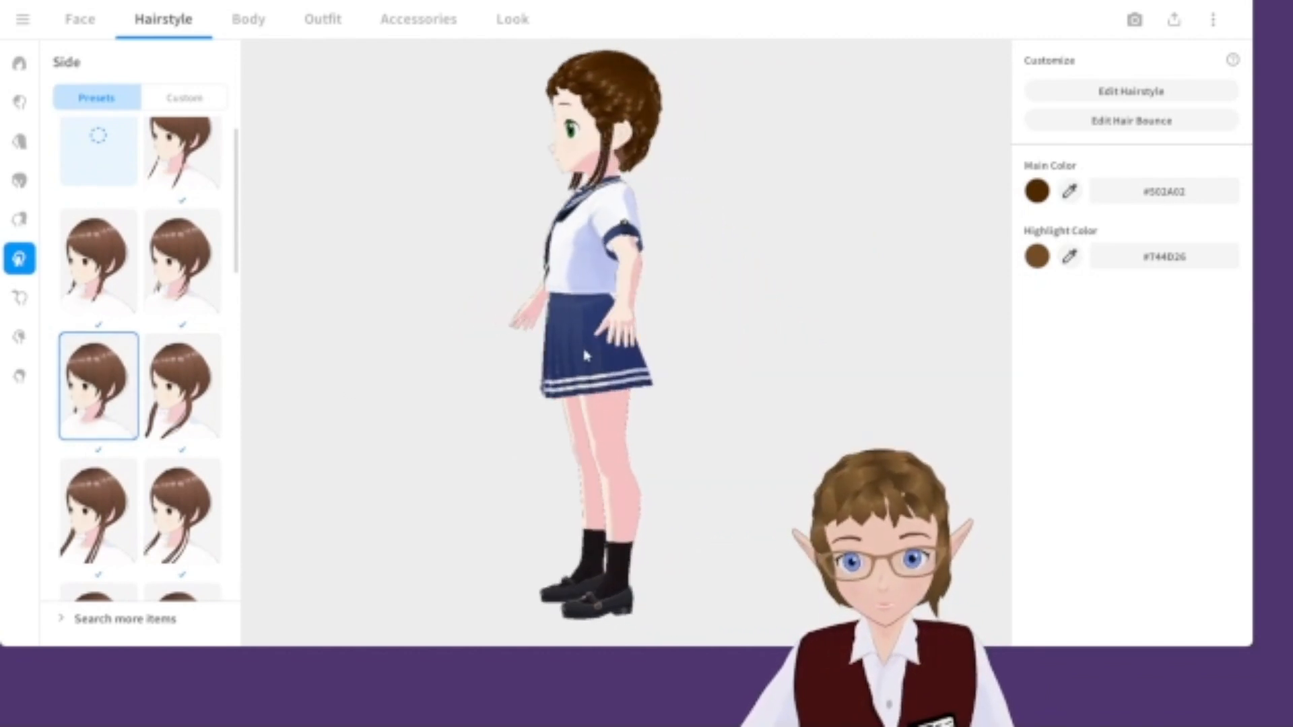
scroll(182, 310, "down", 5)
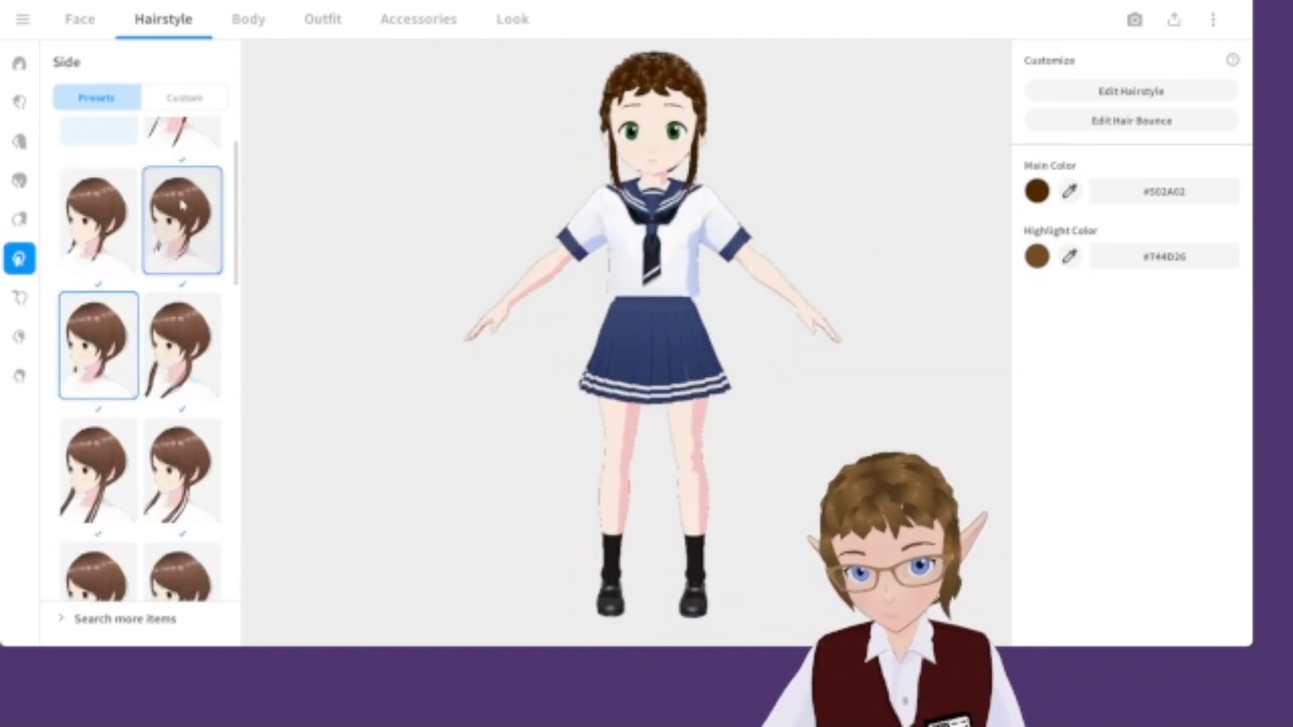
left_click(104, 389)
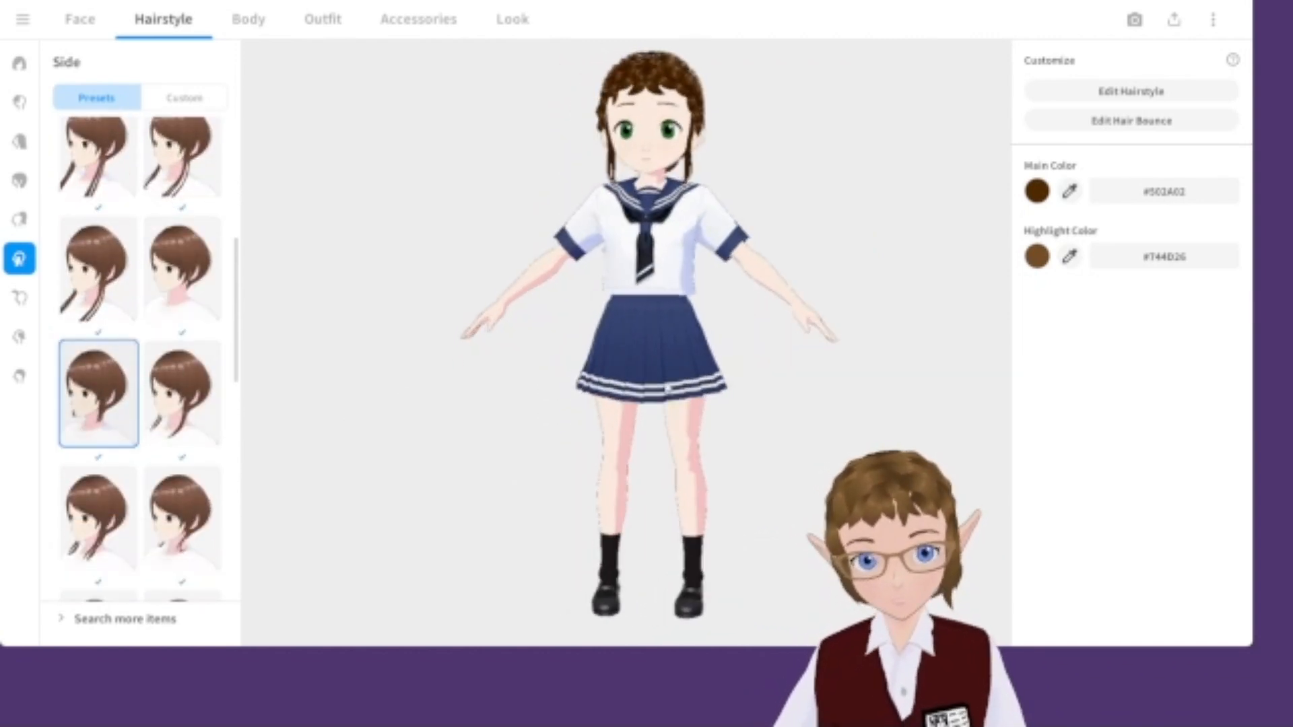
scroll(159, 422, "down", 3)
left_click(201, 325)
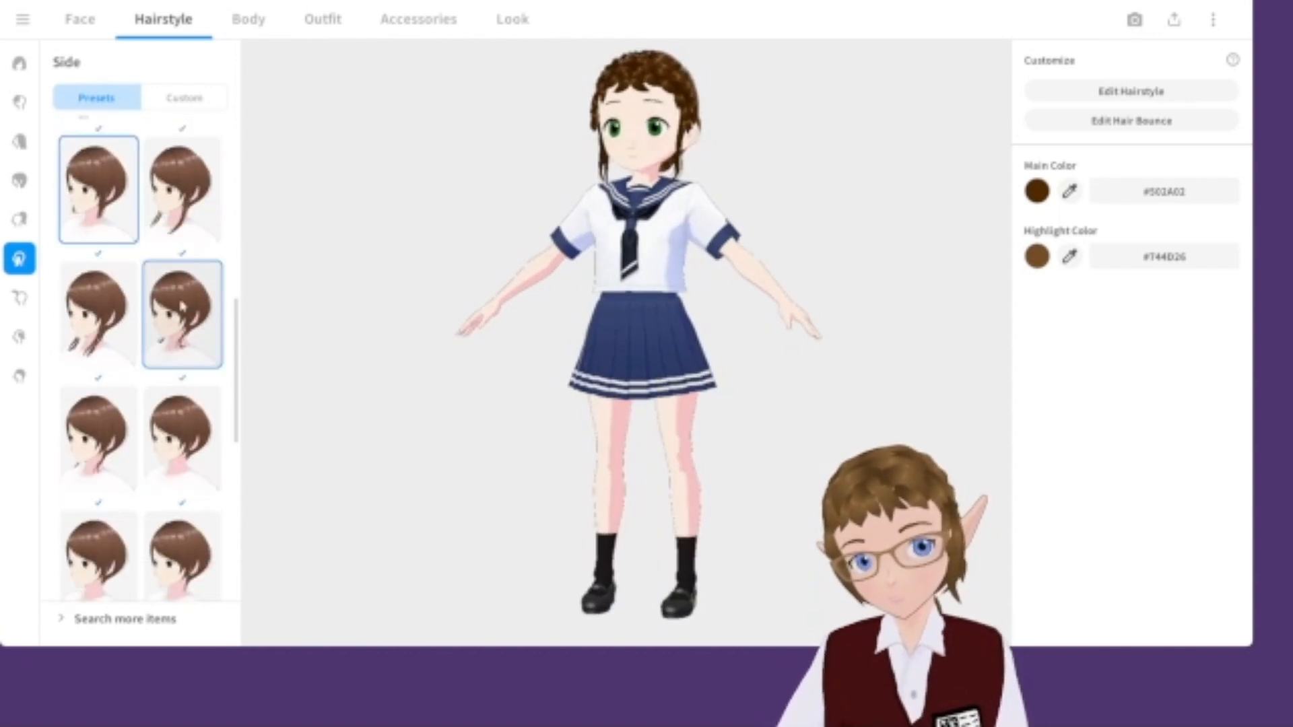
left_click(116, 214)
scroll(138, 355, "down", 1)
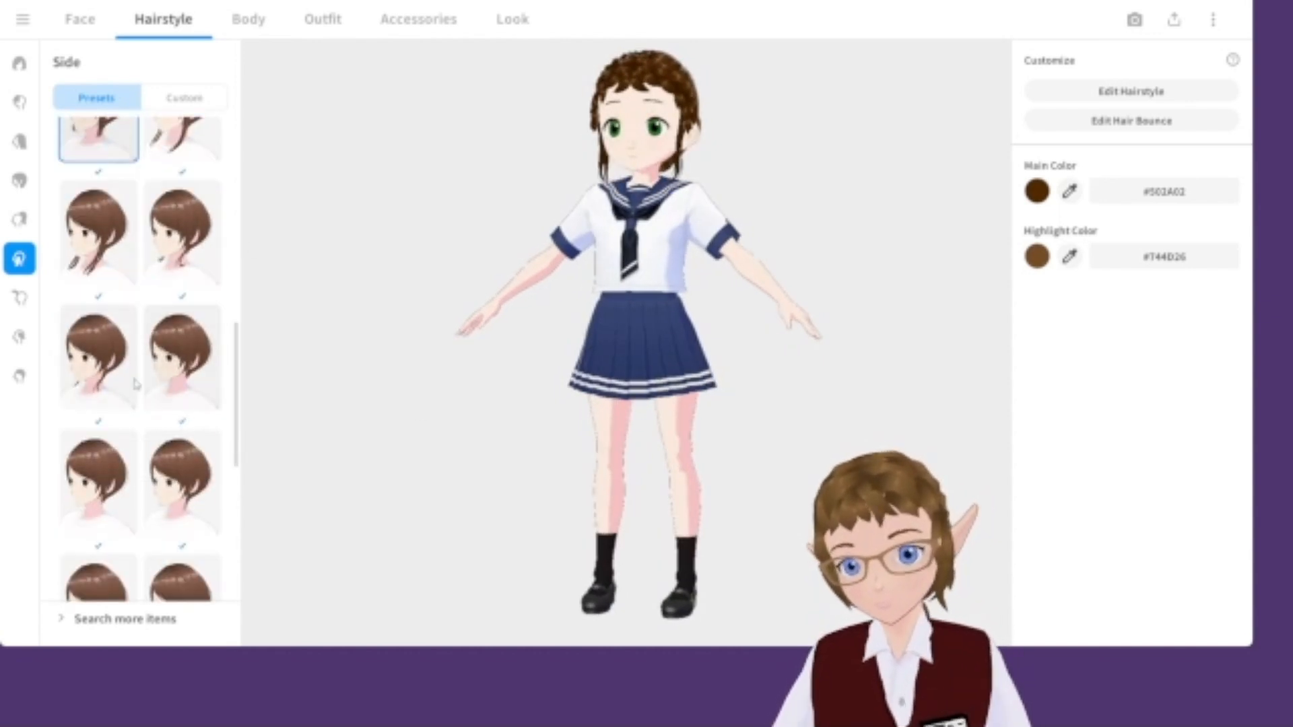
left_click(175, 380)
left_click(88, 357)
left_click(168, 362)
Add freehand hair guides, select the new hair group and activate the Brush tool with symmetry.
right_click_drag(730, 332, 640, 334)
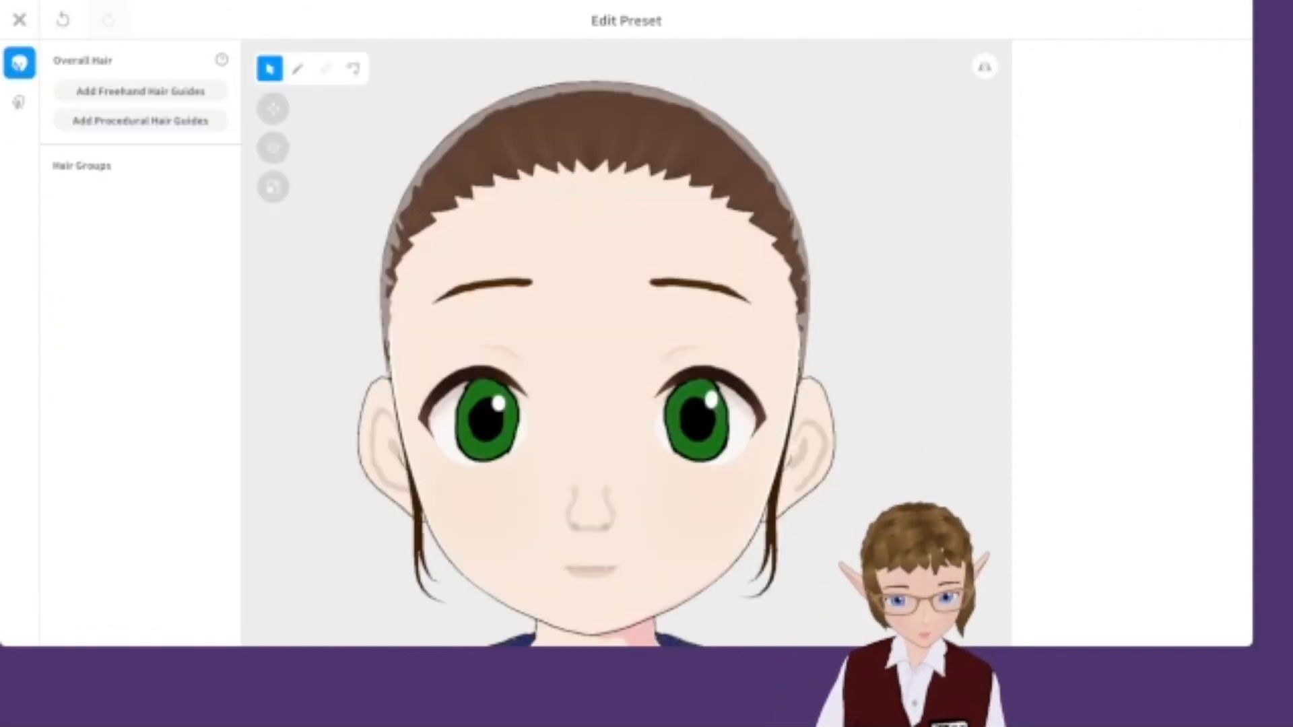
left_click(127, 95)
left_click(114, 202)
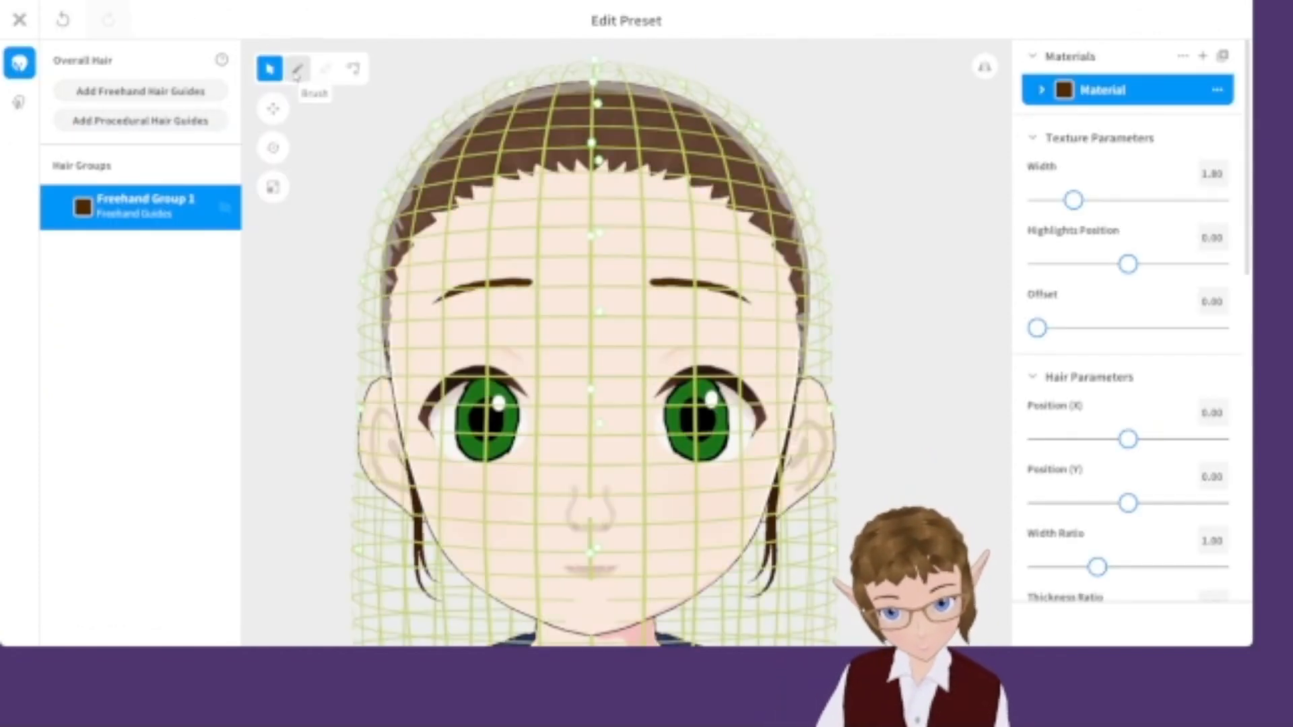
left_click(294, 74)
left_click(985, 66)
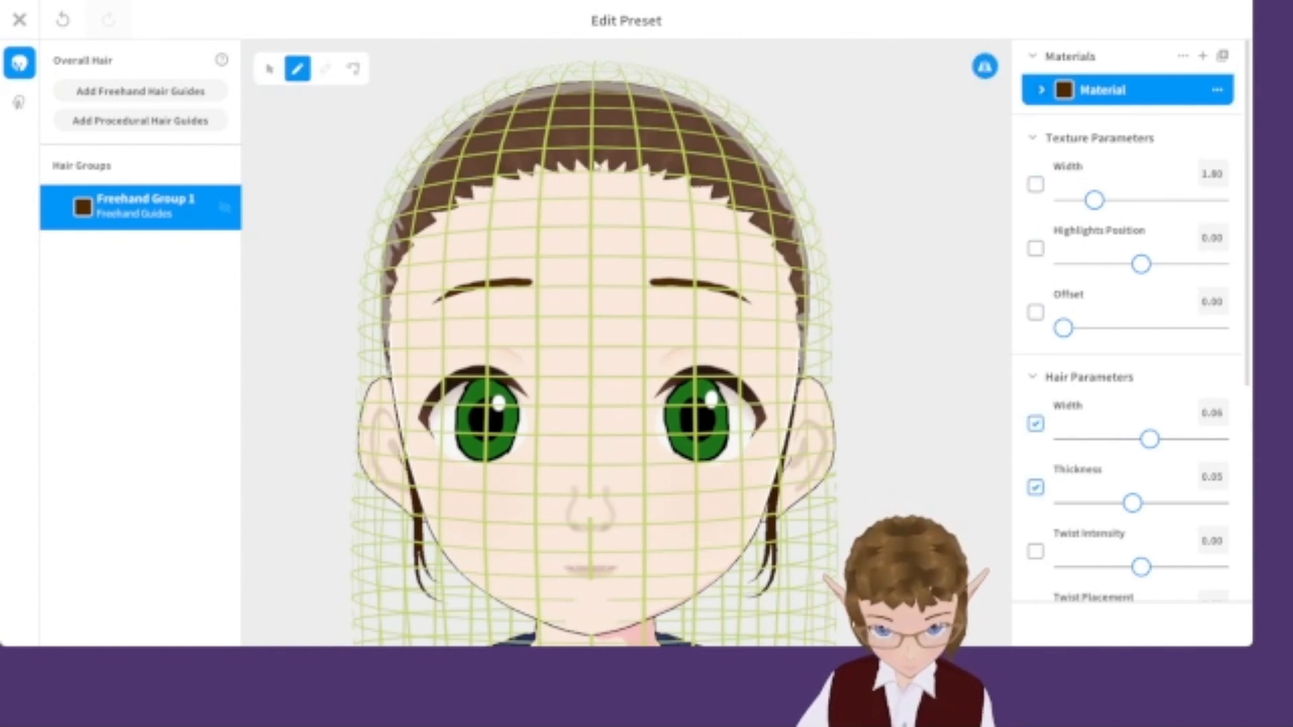
left_click_drag(587, 162, 723, 254)
right_click_drag(805, 253, 731, 248)
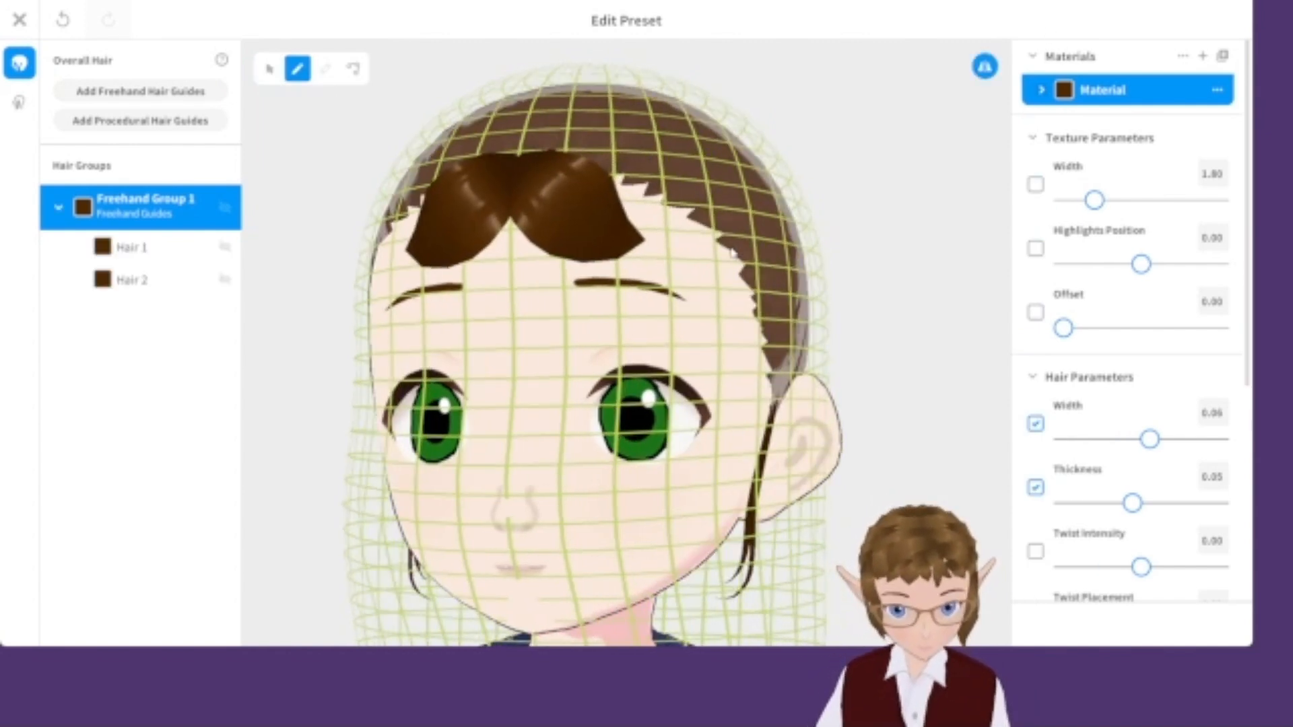
key("ctrl+z")
Lower the hair Width and brush a mirrored bang strand across the top of the forehead.
left_click_drag(1150, 439, 1105, 439)
mouse_move(521, 169)
left_mouse_down()
mouse_move(556, 212)
mouse_move(615, 241)
left_mouse_up()
scroll(701, 344, "down", 3)
right_click_drag(663, 368, 720, 388)
left_click(809, 362)
right_click_drag(808, 362, 813, 370)
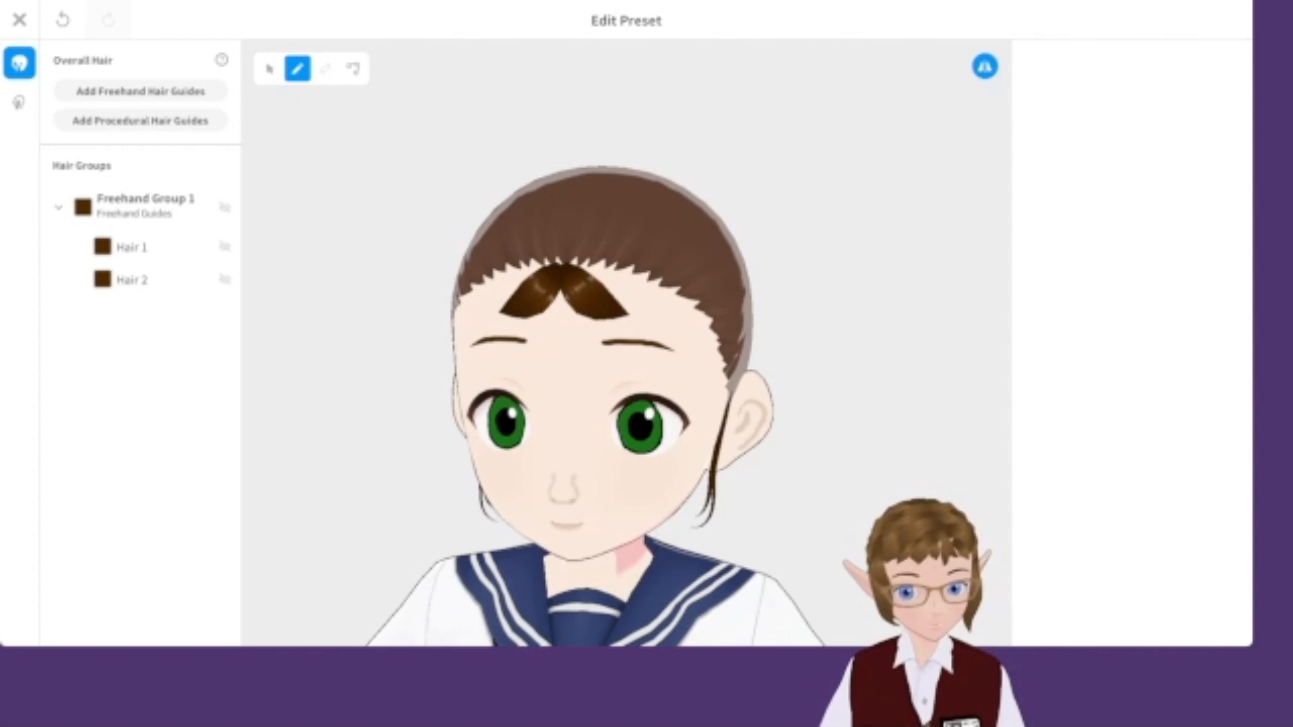
Turn off symmetry, set hair Width to 0.03 and brush a single strand down the centre of the forehead.
left_click(124, 216)
left_click(987, 66)
left_click_drag(563, 272, 557, 361)
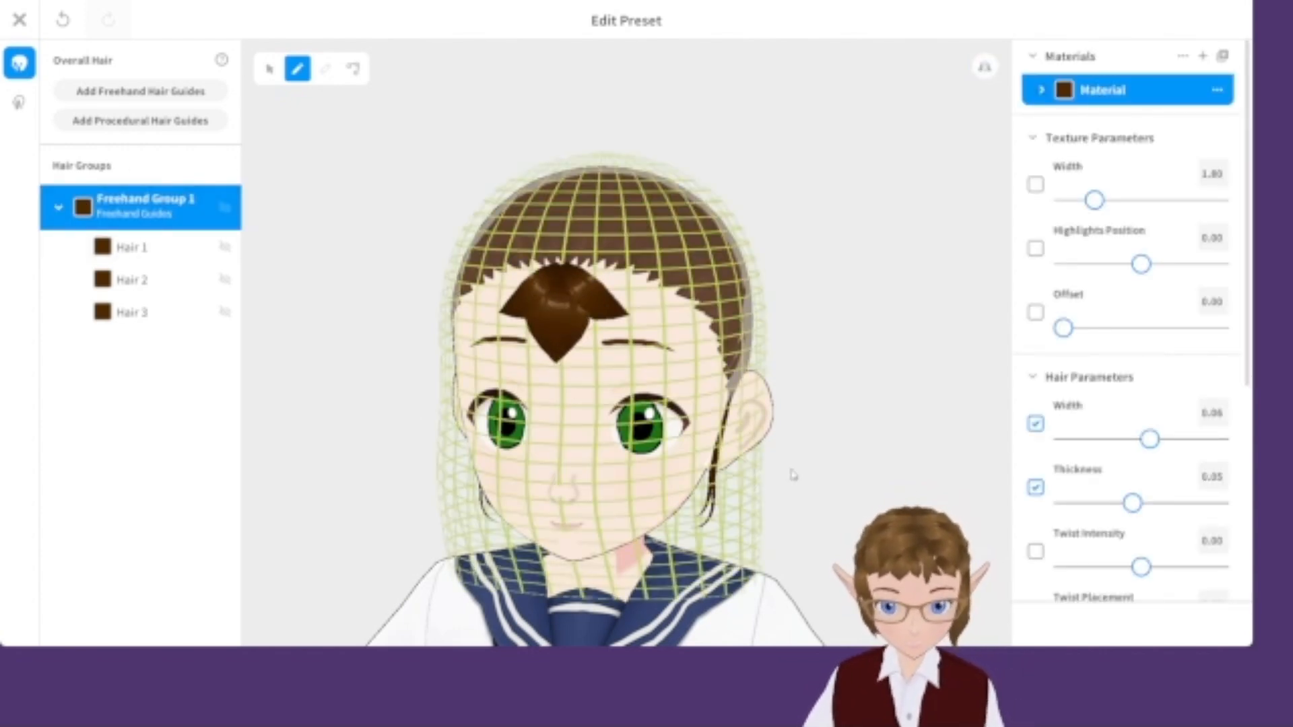
key("ctrl+z")
left_click_drag(1150, 439, 1101, 441)
left_click_drag(560, 272, 558, 347)
scroll(579, 367, "down", 3)
right_click_drag(647, 404, 741, 427)
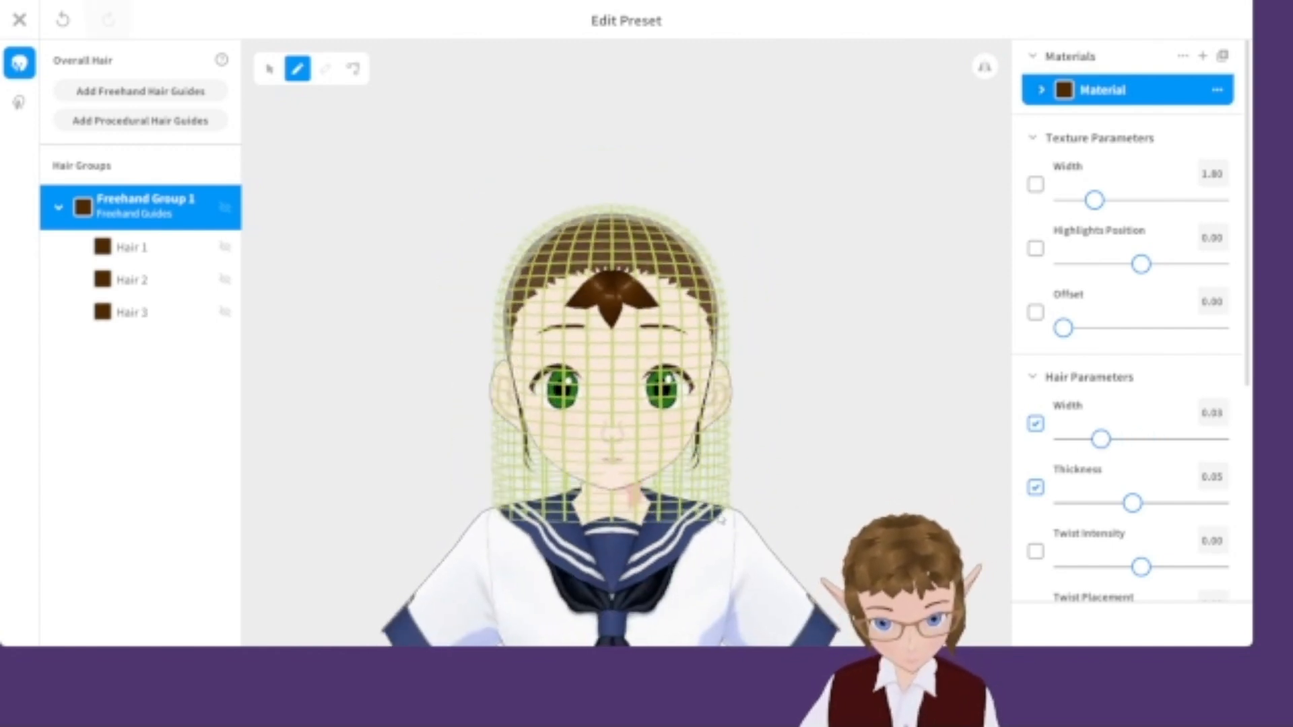
left_click(880, 459)
right_click_drag(880, 459, 832, 463)
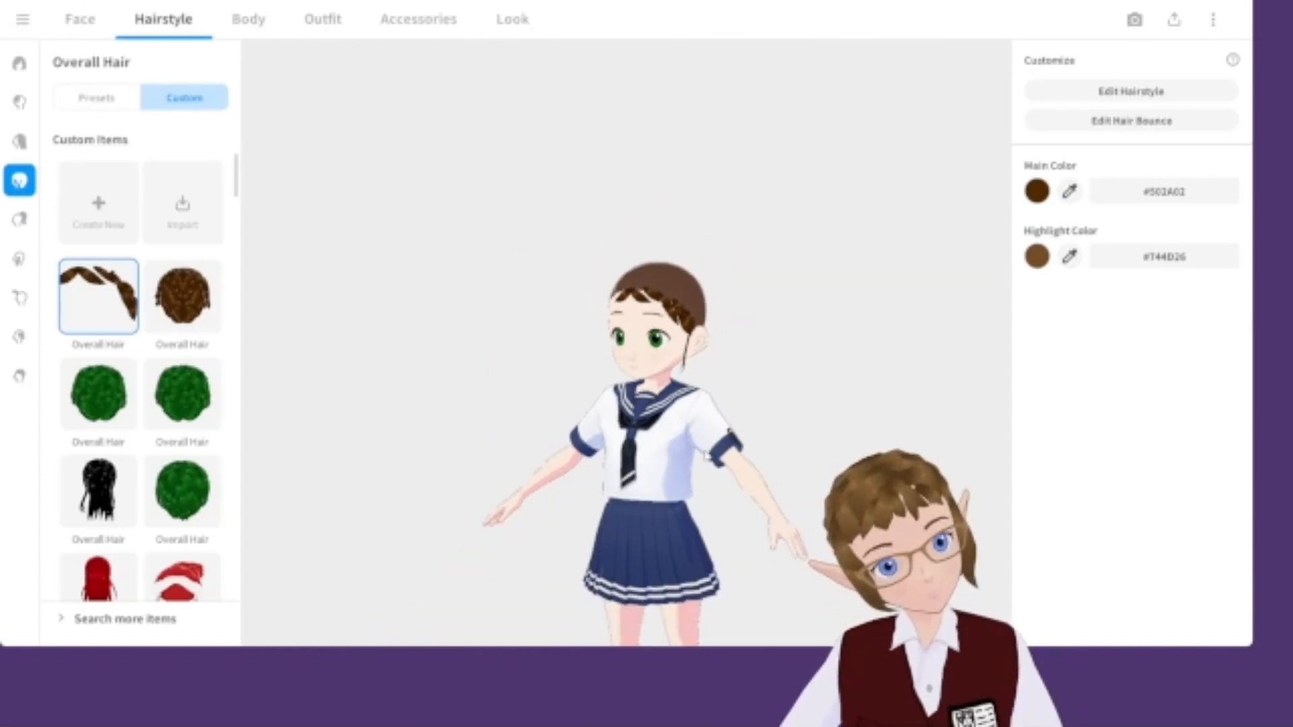
Browse the Whole Sets outfit presets.
middle_click_drag(687, 508, 673, 307)
right_click_drag(674, 307, 715, 306)
left_click(323, 18)
scroll(147, 335, "up", 3)
scroll(147, 336, "up", 10)
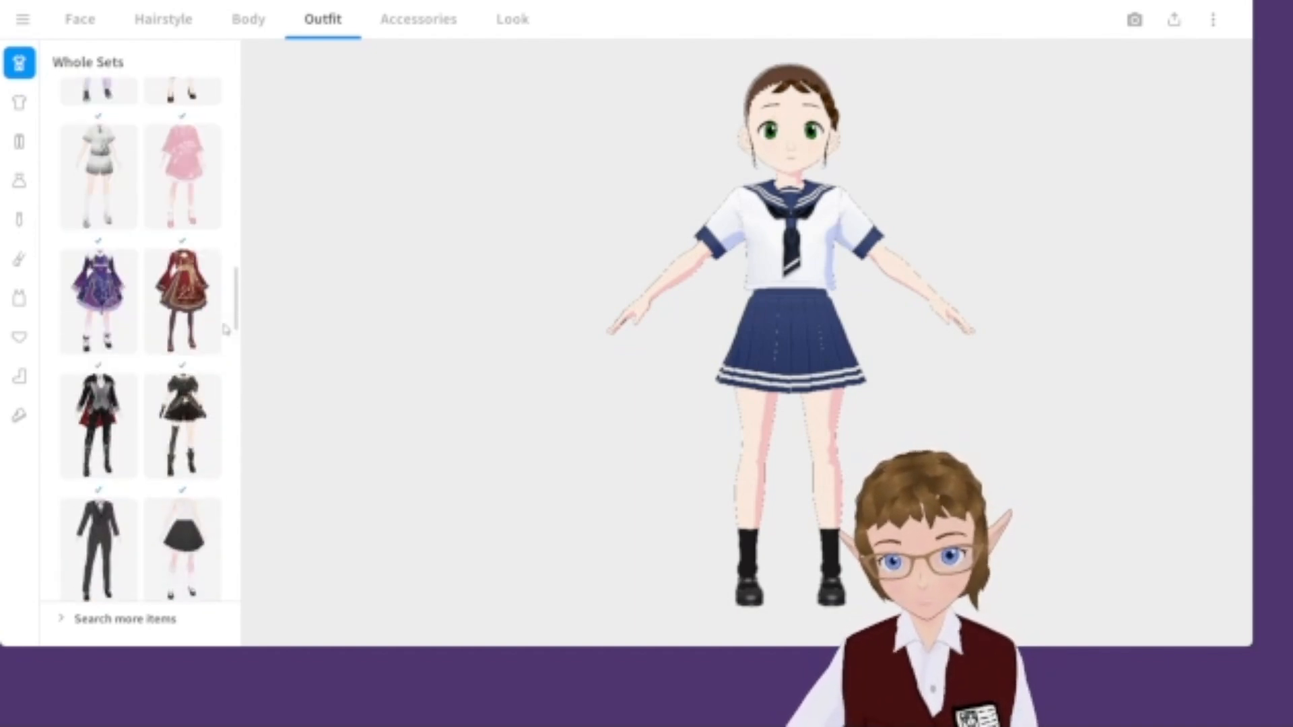
scroll(229, 303, "up", 2)
left_click_drag(240, 274, 248, 528)
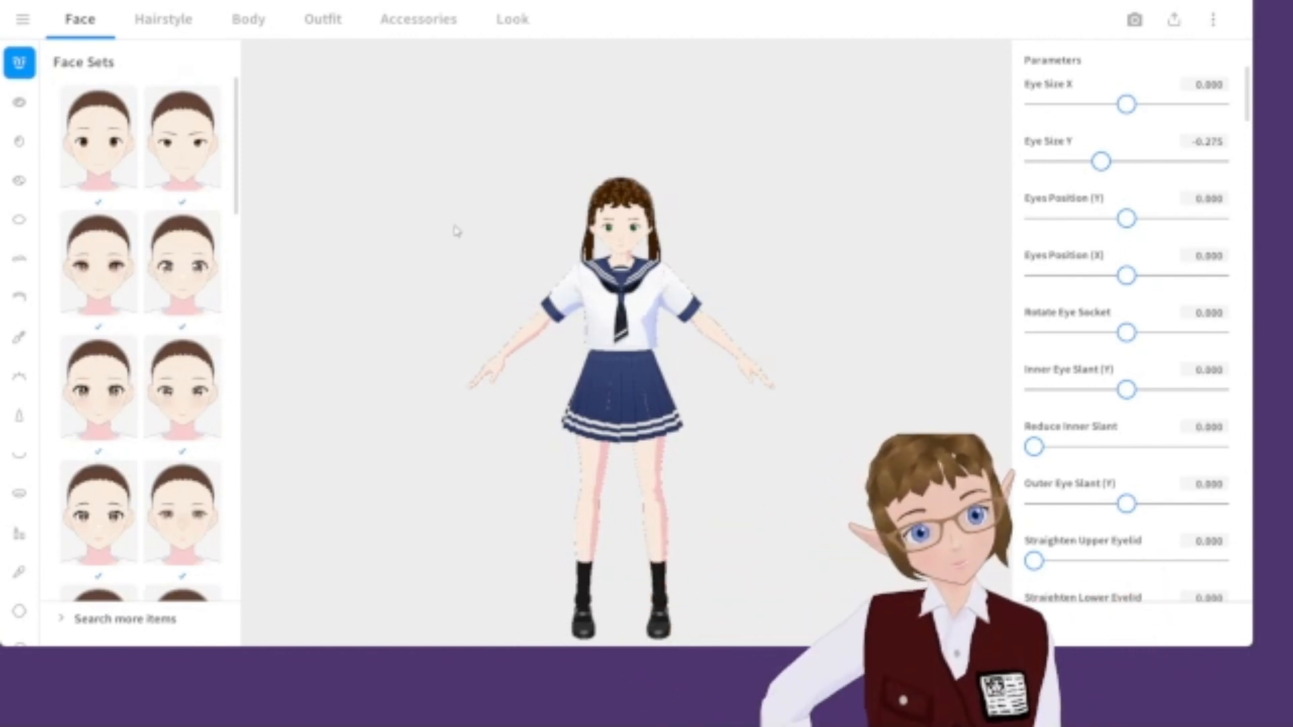
Shrink the eyes by setting Eye Size Y to -1.000 and Eye Size X to -0.533.
scroll(744, 253, "up", 6)
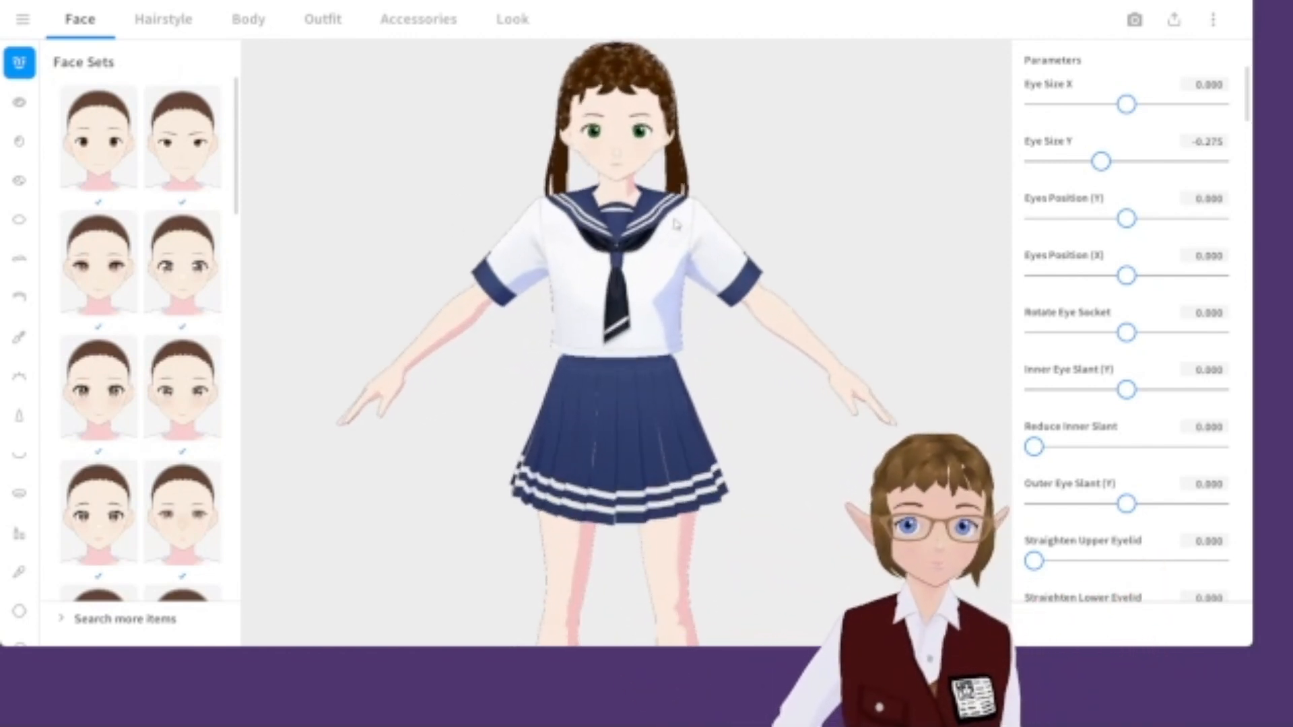
scroll(663, 216, "up", 6)
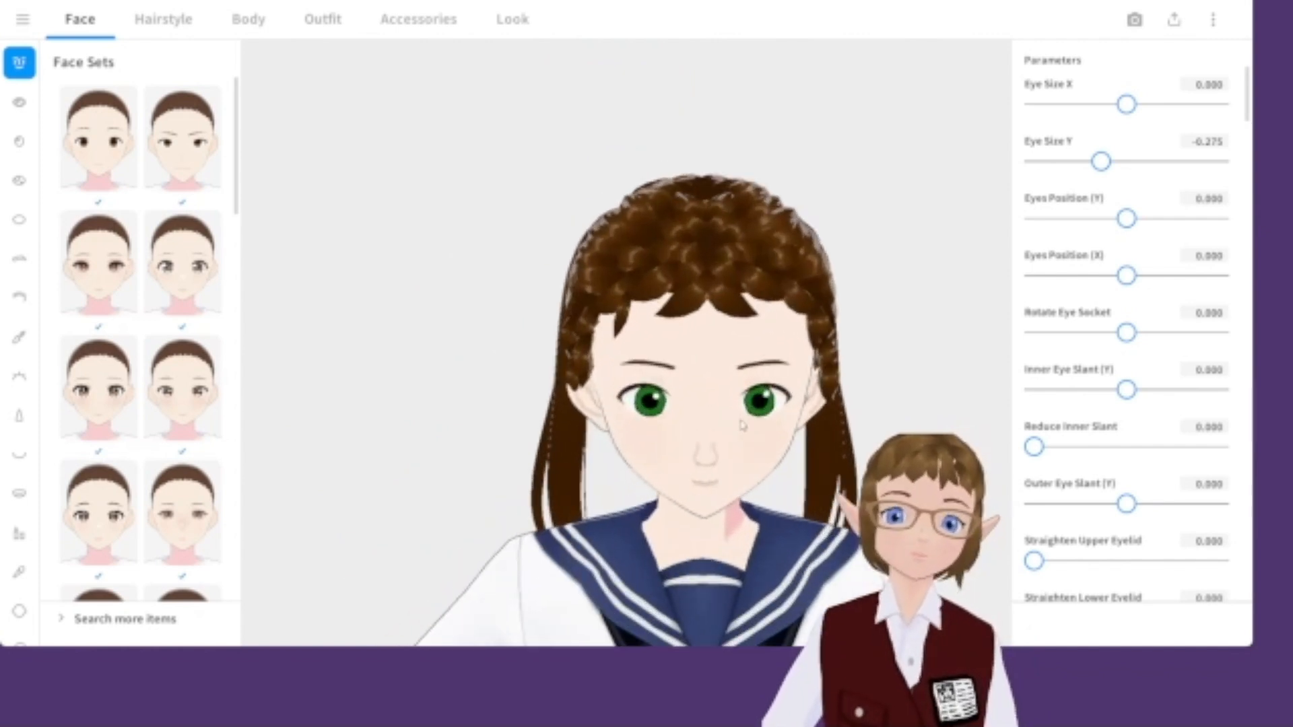
scroll(720, 379, "up", 8)
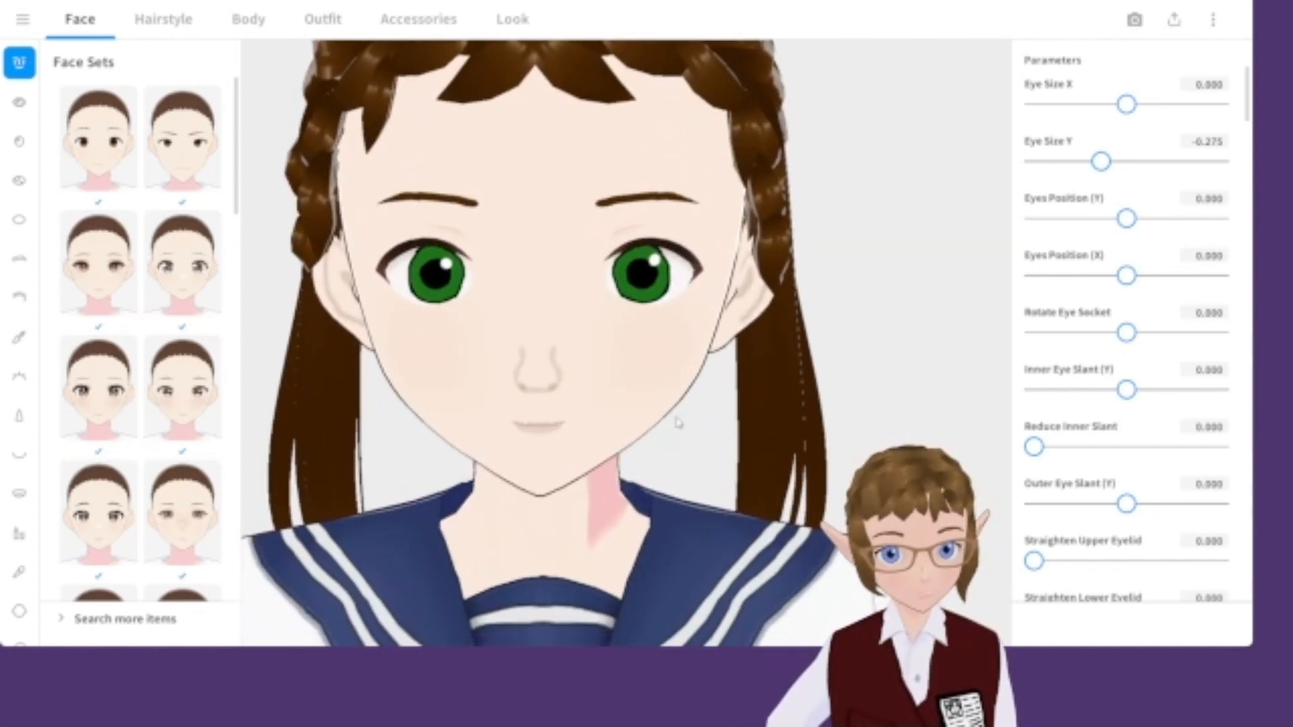
scroll(691, 430, "down", 3)
left_click_drag(1101, 162, 1032, 163)
left_click_drag(1126, 104, 1096, 110)
right_click_drag(852, 151, 839, 146)
left_click_drag(1096, 107, 1068, 107)
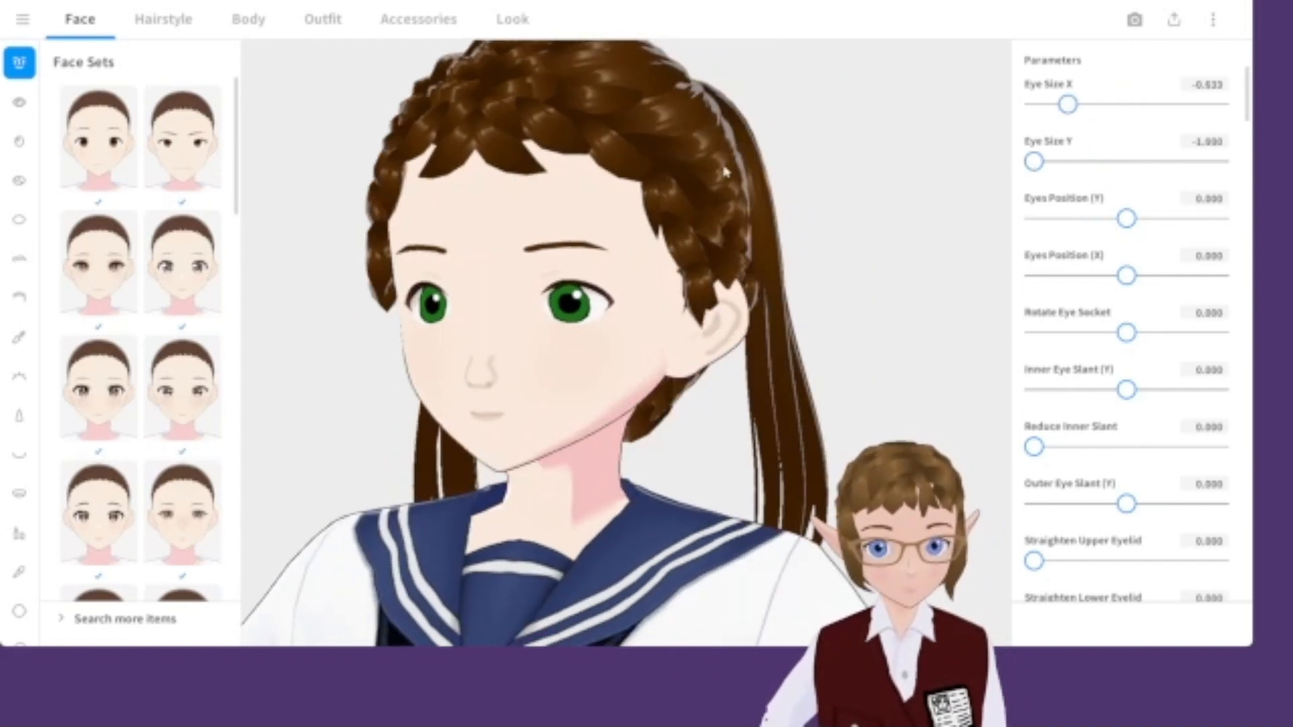
Lower the eyebrows by setting Eyebrows Position (Y) to -1.000 and Eyebrows Tilt to -0.324.
right_click_drag(772, 160, 733, 172)
scroll(1126, 261, "down", 13)
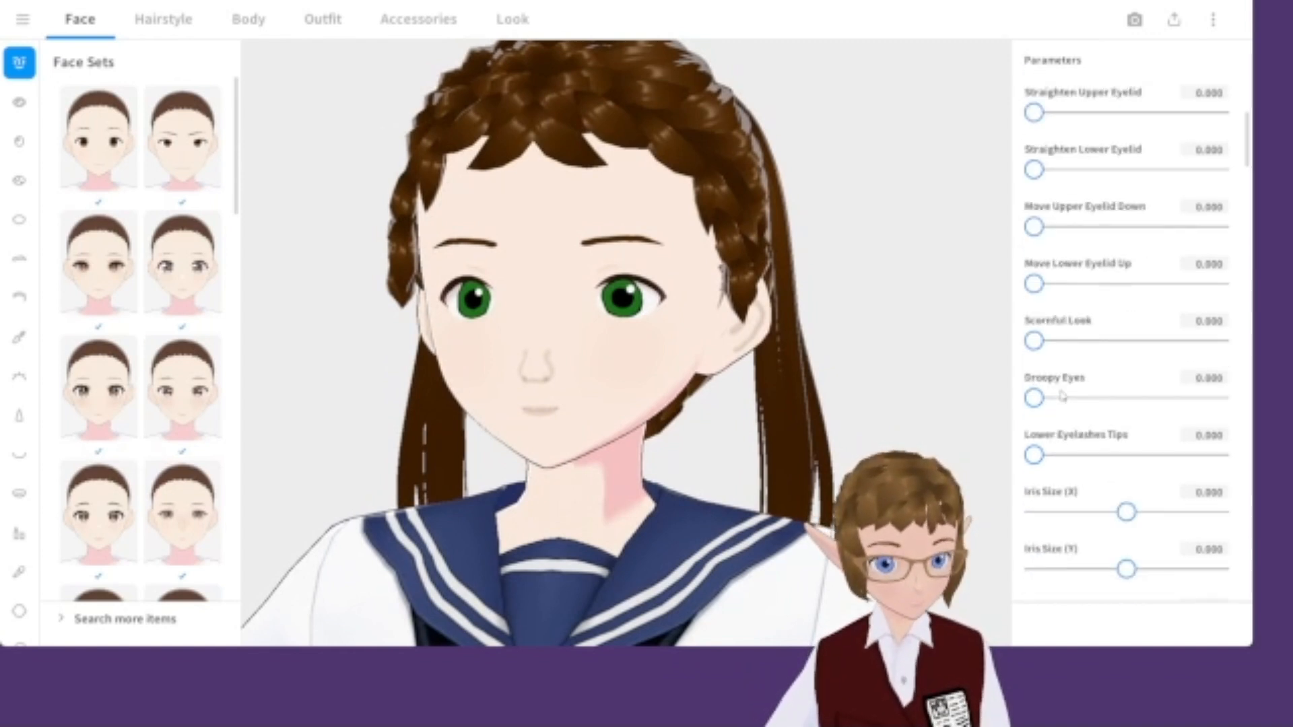
scroll(1098, 361, "down", 1)
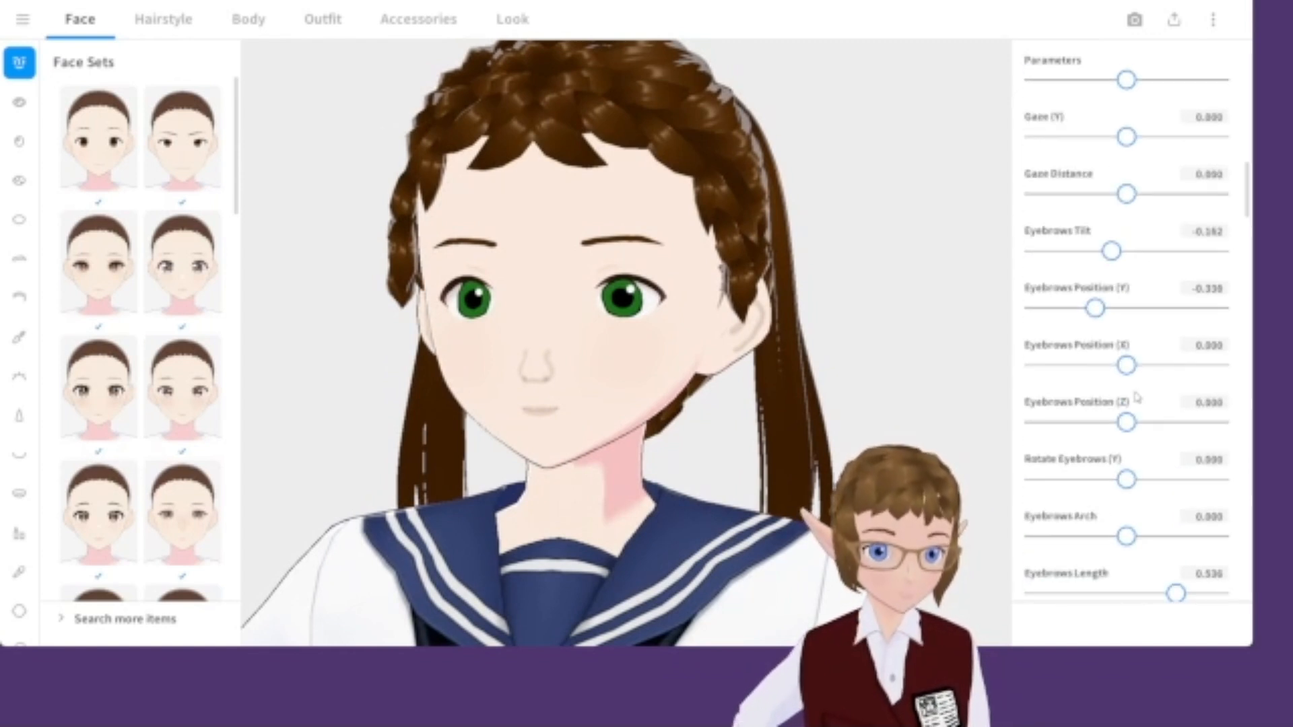
scroll(1101, 183, "up", 4)
scroll(1126, 323, "down", 8)
scroll(1128, 332, "down", 2)
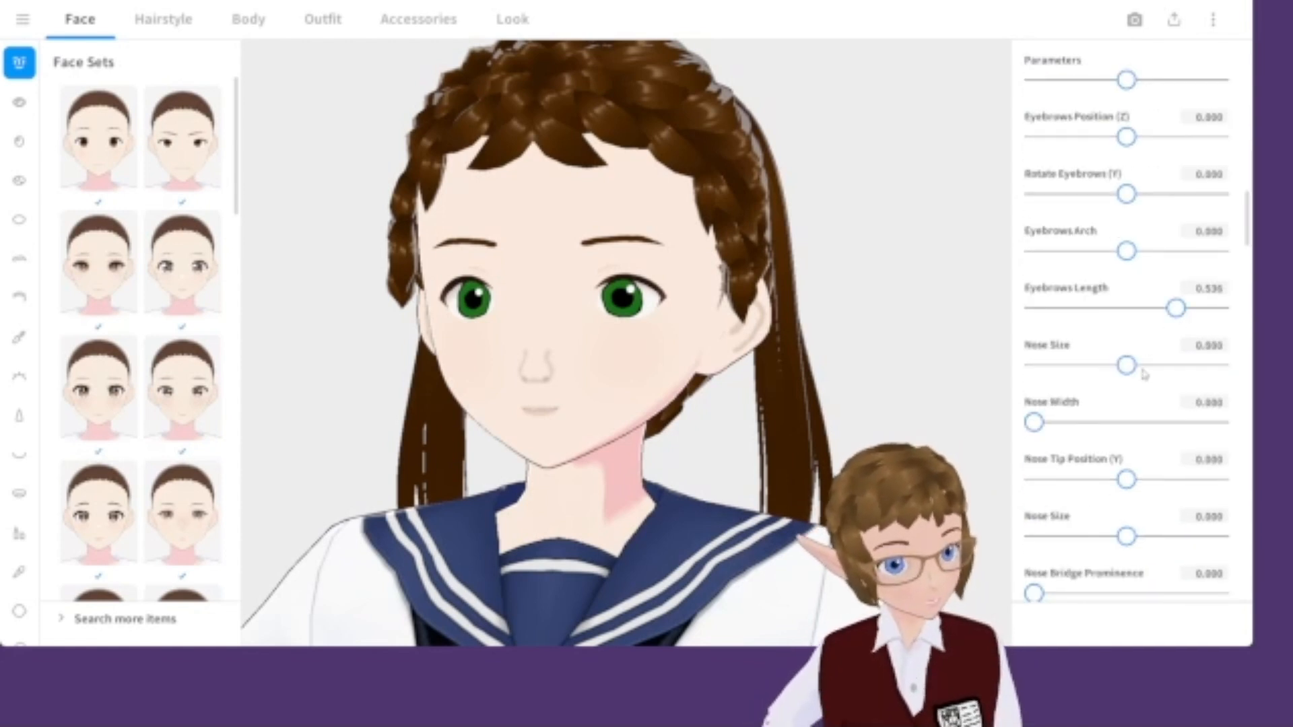
scroll(1111, 334, "up", 4)
left_click_drag(1102, 198, 1029, 195)
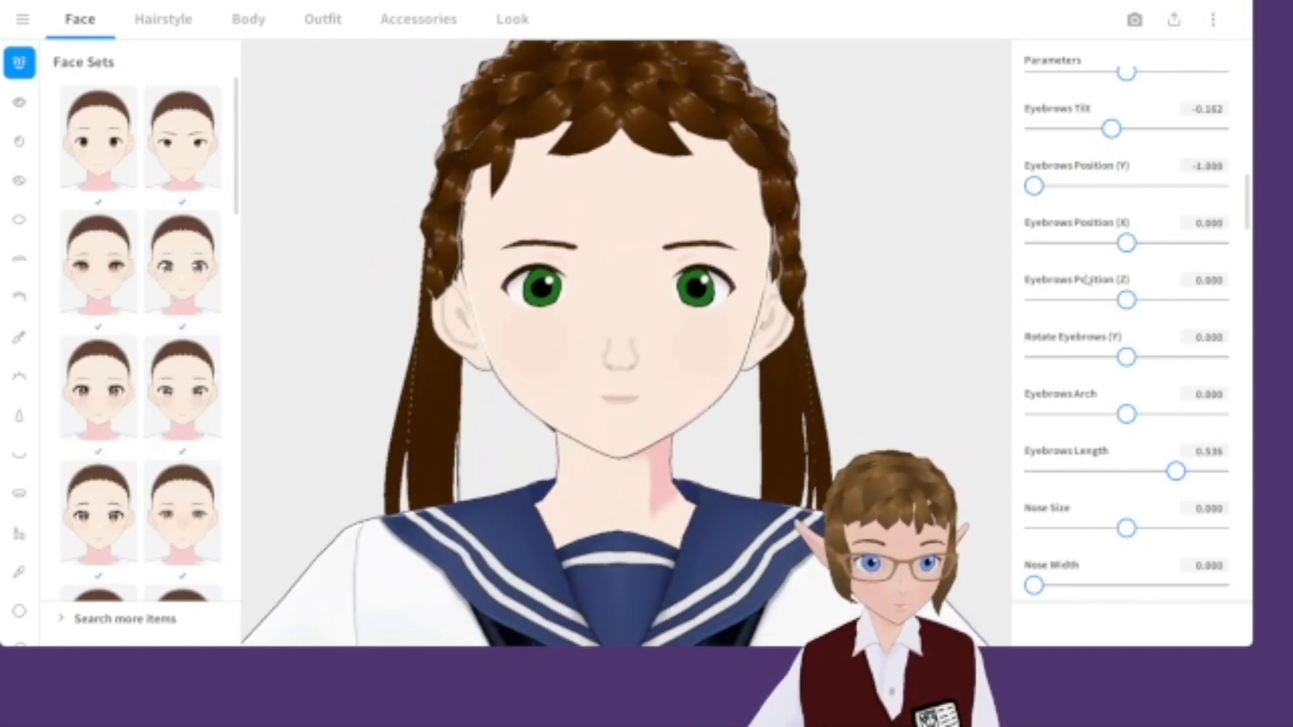
scroll(1090, 283, "up", 2)
mouse_move(1109, 226)
left_mouse_down()
mouse_move(1080, 225)
mouse_move(1104, 226)
left_mouse_up()
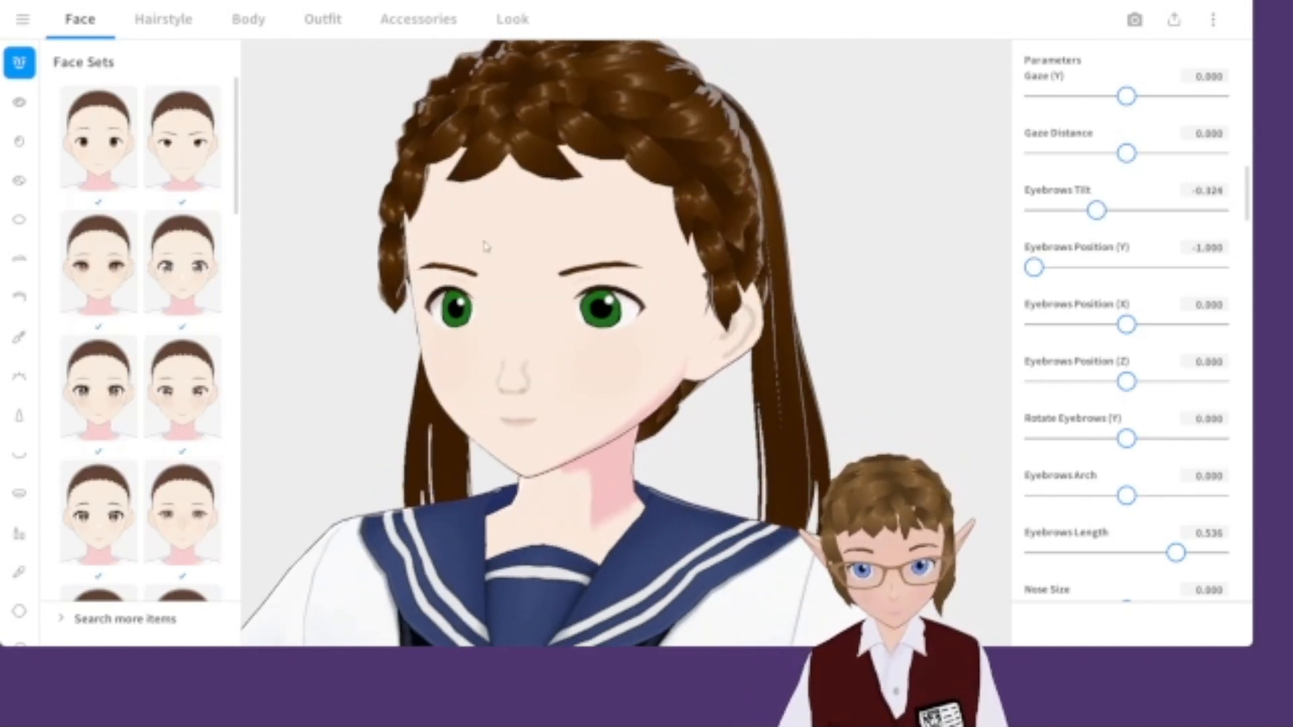
Shorten the eyebrows by setting Eyebrows Length to 0.345.
scroll(506, 279, "up", 1)
middle_click_drag(530, 287, 556, 287)
scroll(556, 287, "up", 1)
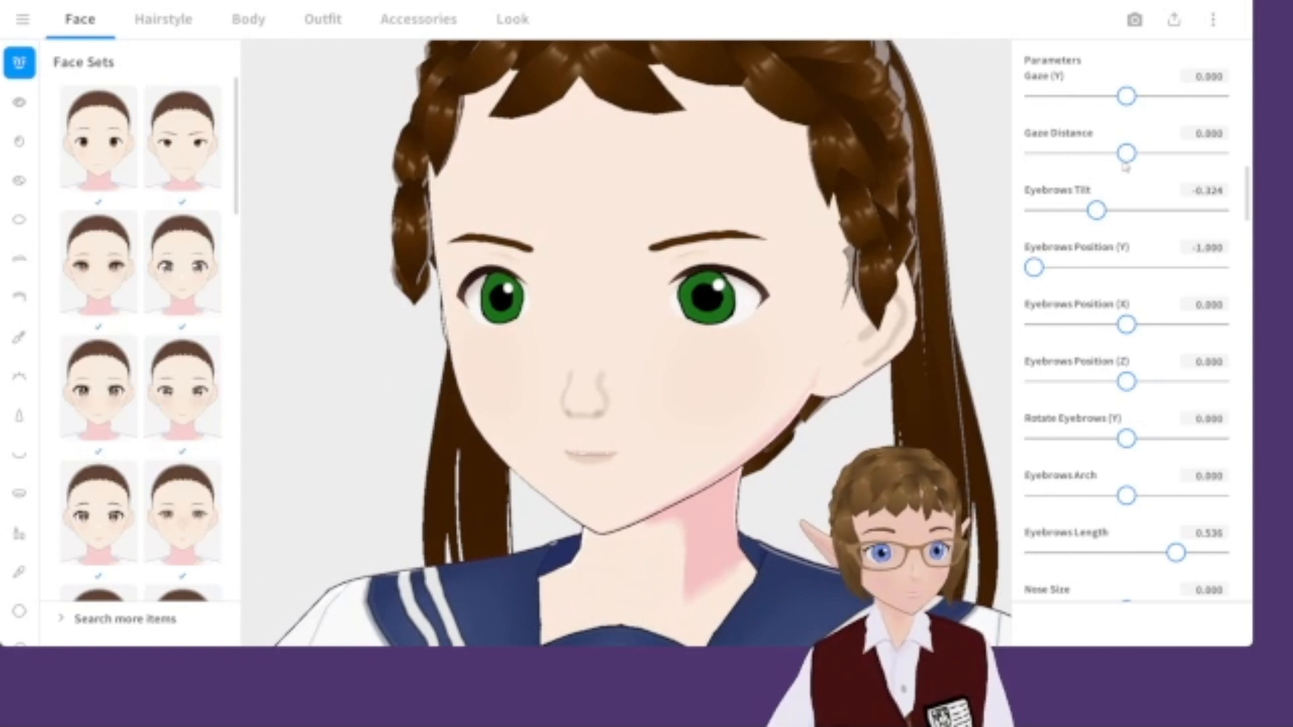
scroll(1149, 357, "down", 1)
left_click_drag(1181, 522, 1167, 523)
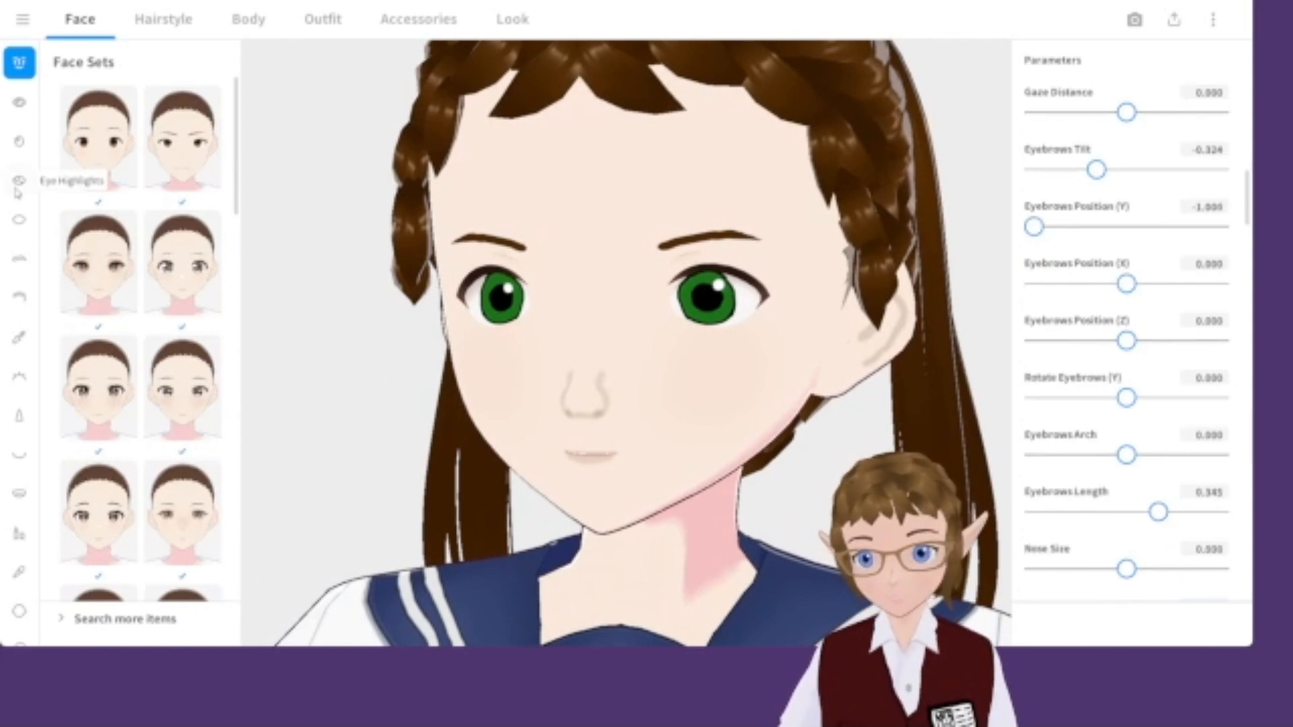
Open the skin face parameters and raise Jawline Position (Y) to 0.268.
left_click(18, 538)
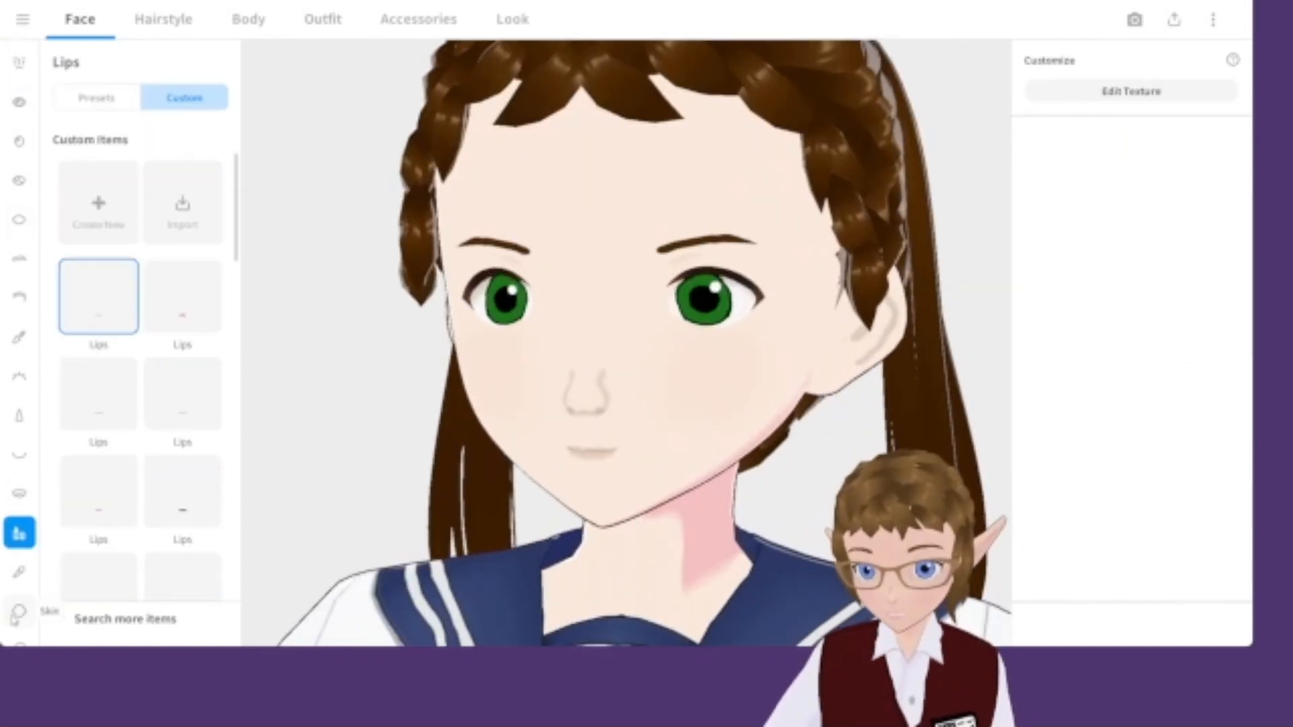
scroll(1091, 255, "down", 5)
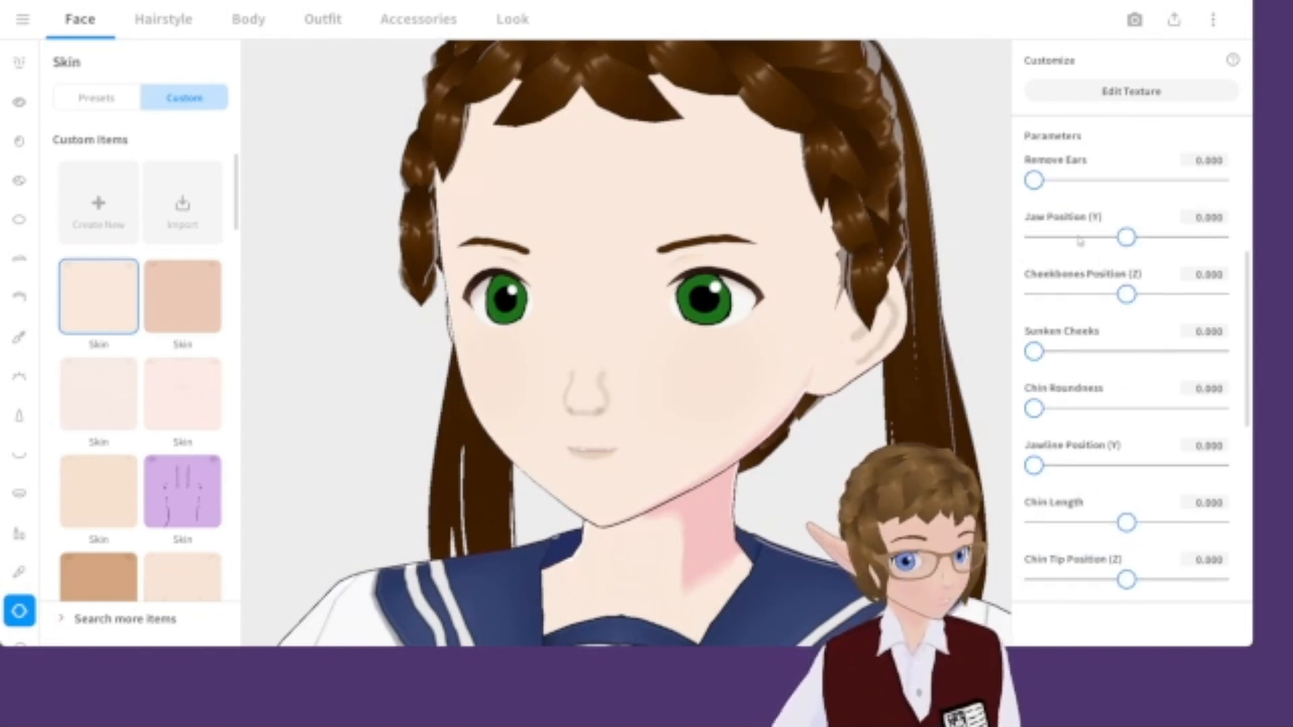
mouse_move(1126, 237)
left_mouse_down()
mouse_move(1107, 238)
mouse_move(1165, 238)
mouse_move(1149, 239)
left_mouse_up()
scroll(1075, 398, "down", 1)
scroll(1076, 397, "down", 1)
left_click_drag(1034, 384, 1123, 400)
Set the Fem Face parameter to 1.000.
scroll(1085, 437, "down", 1)
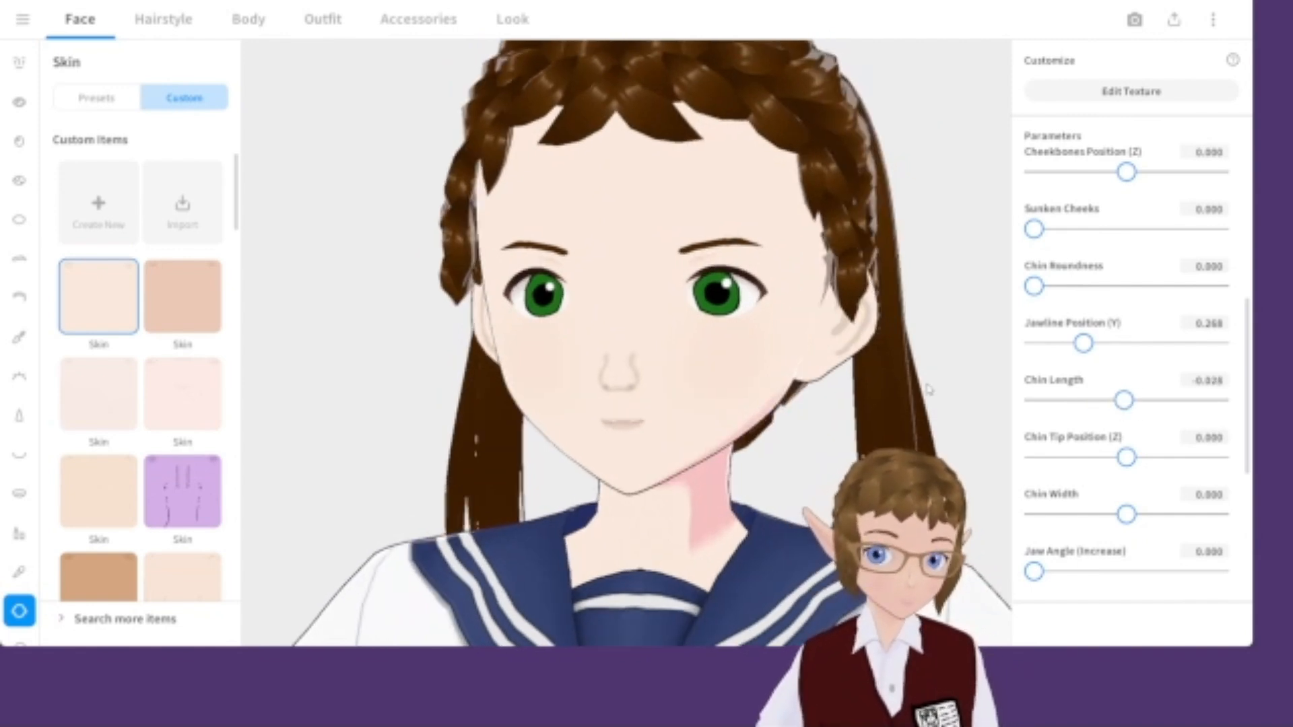
scroll(1094, 451, "down", 3)
scroll(1095, 451, "down", 1)
left_click_drag(1212, 432, 905, 402)
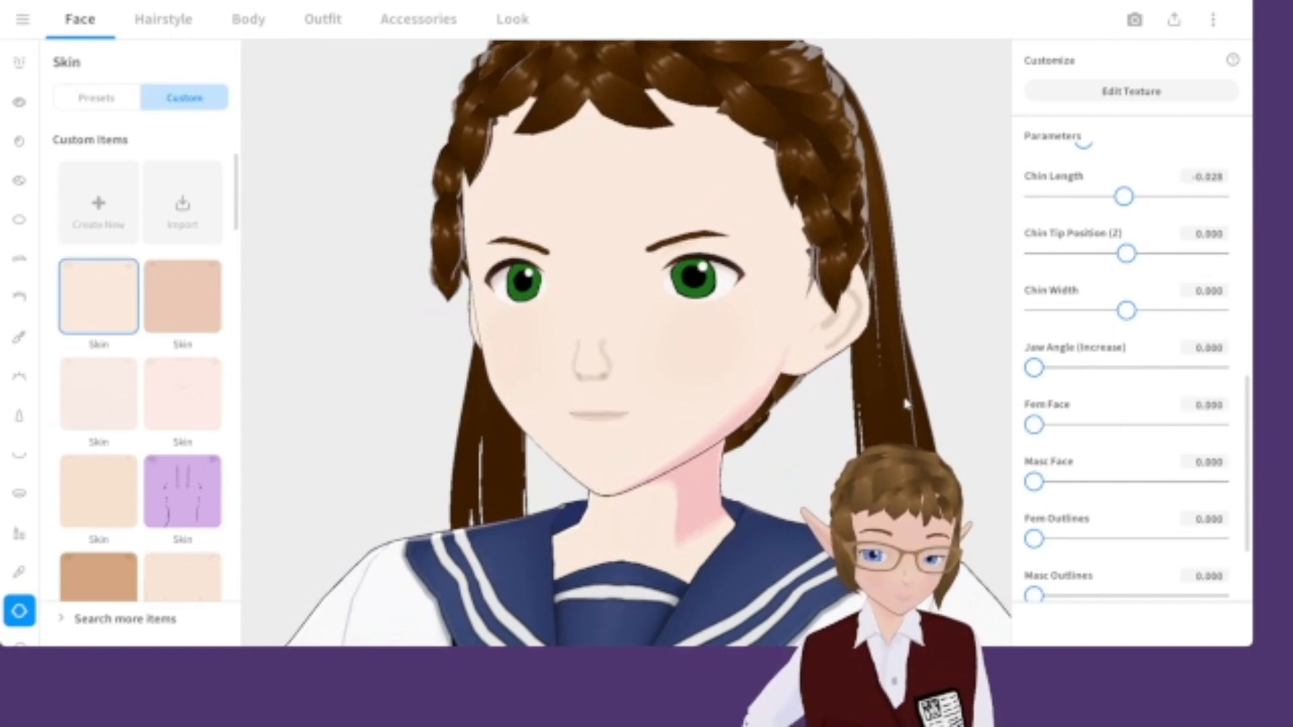
left_click_drag(1034, 424, 1219, 424)
Create a new custom Lips item and open it in the texture editor.
scroll(1172, 495, "up", 3)
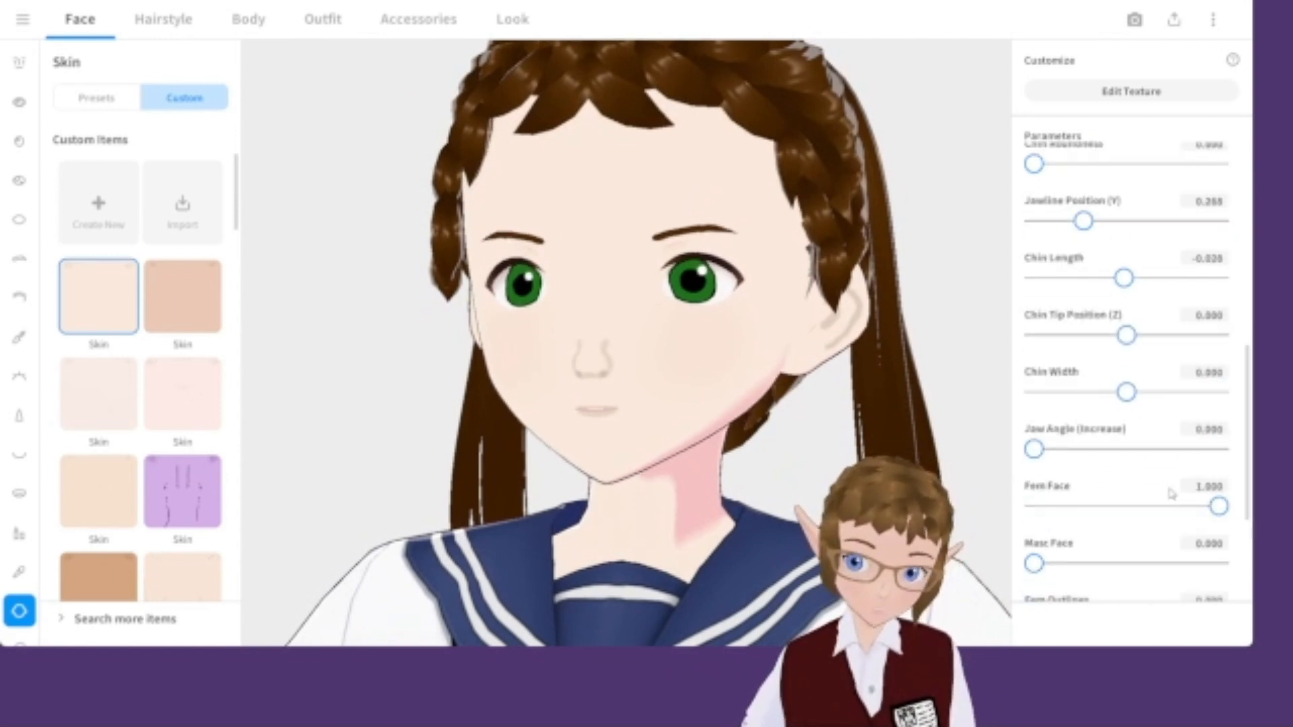
scroll(776, 404, "down", 5)
scroll(741, 402, "up", 6)
right_click_drag(699, 431, 709, 431)
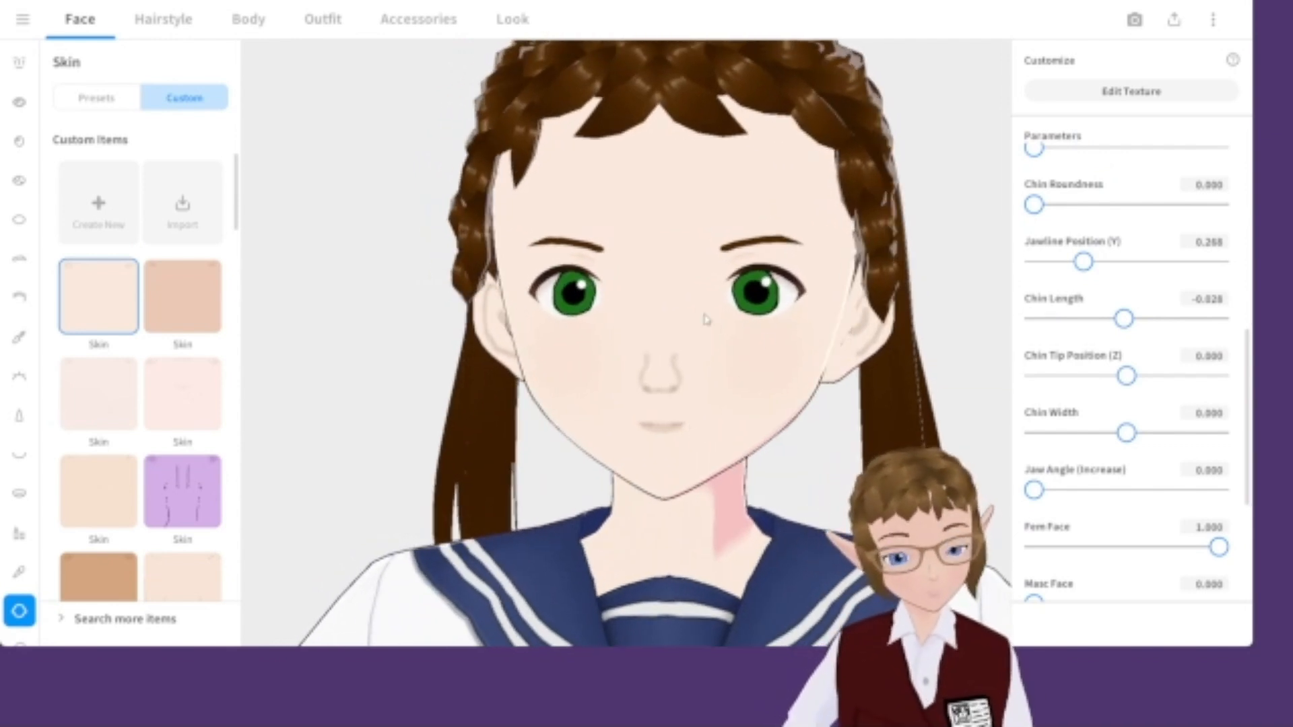
scroll(754, 387, "up", 5)
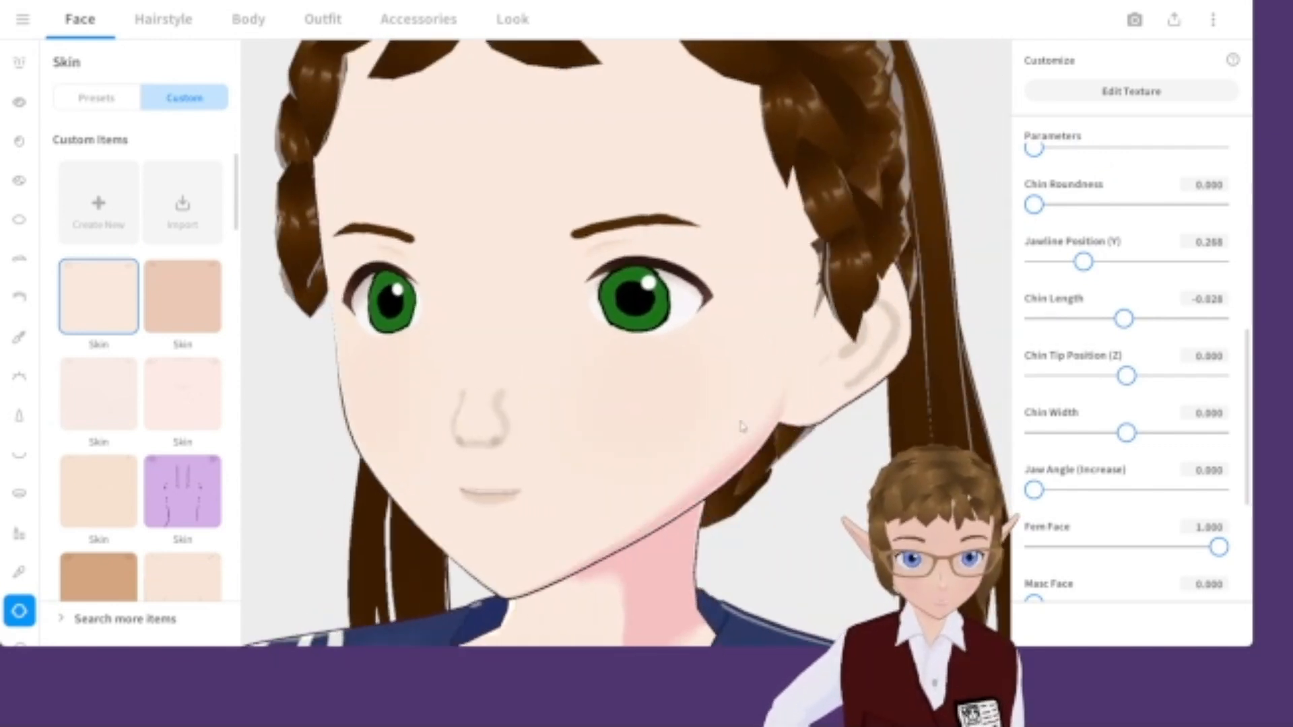
left_click(19, 425)
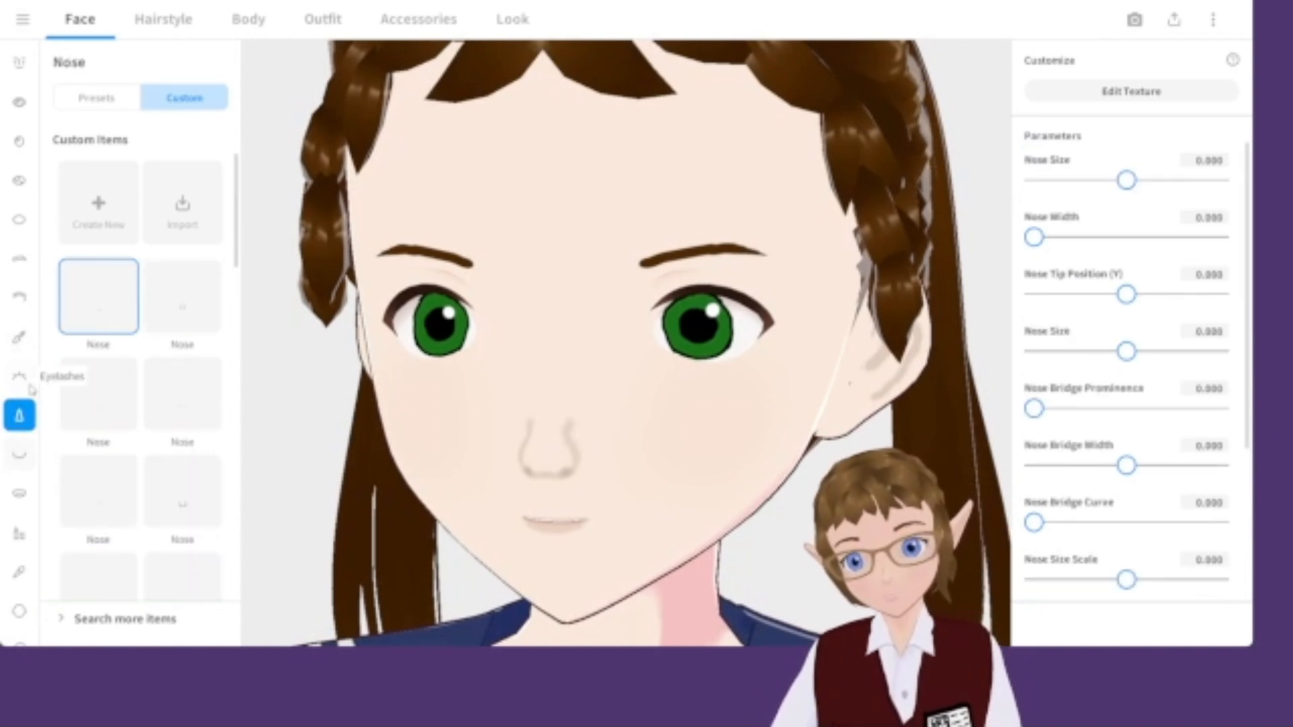
left_click(19, 533)
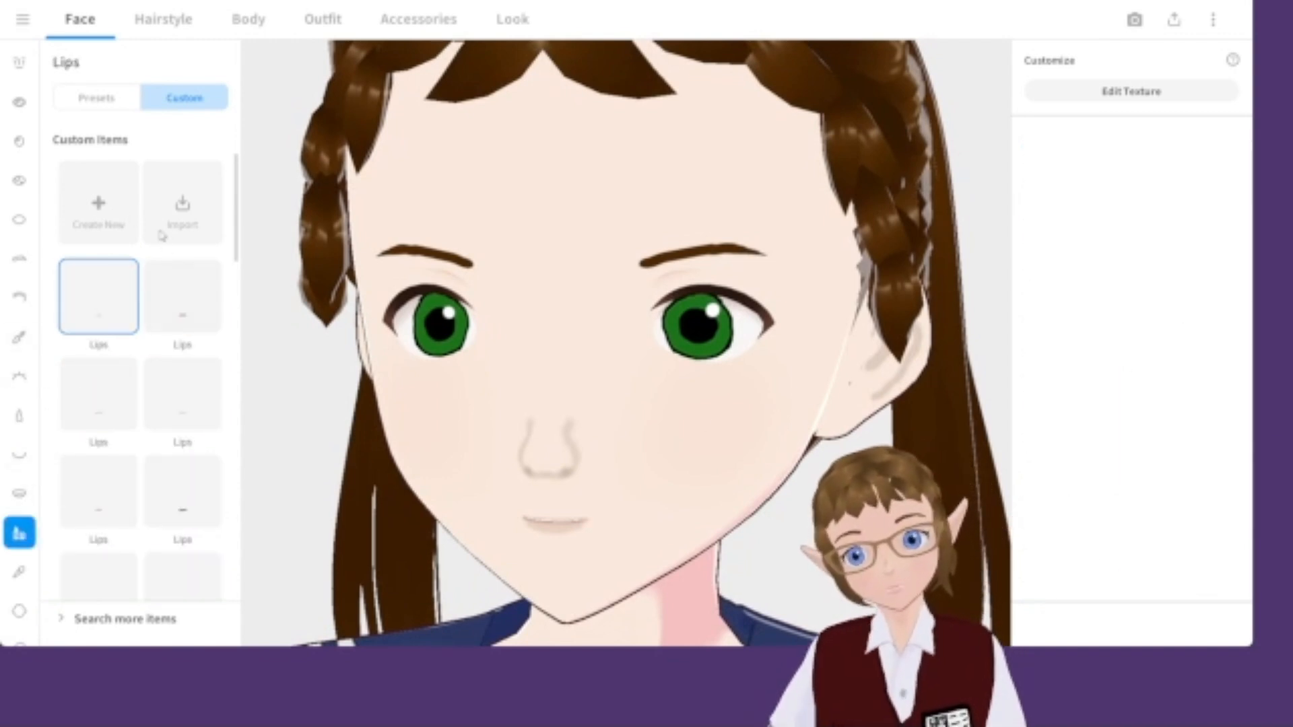
left_click(99, 223)
left_click(1163, 106)
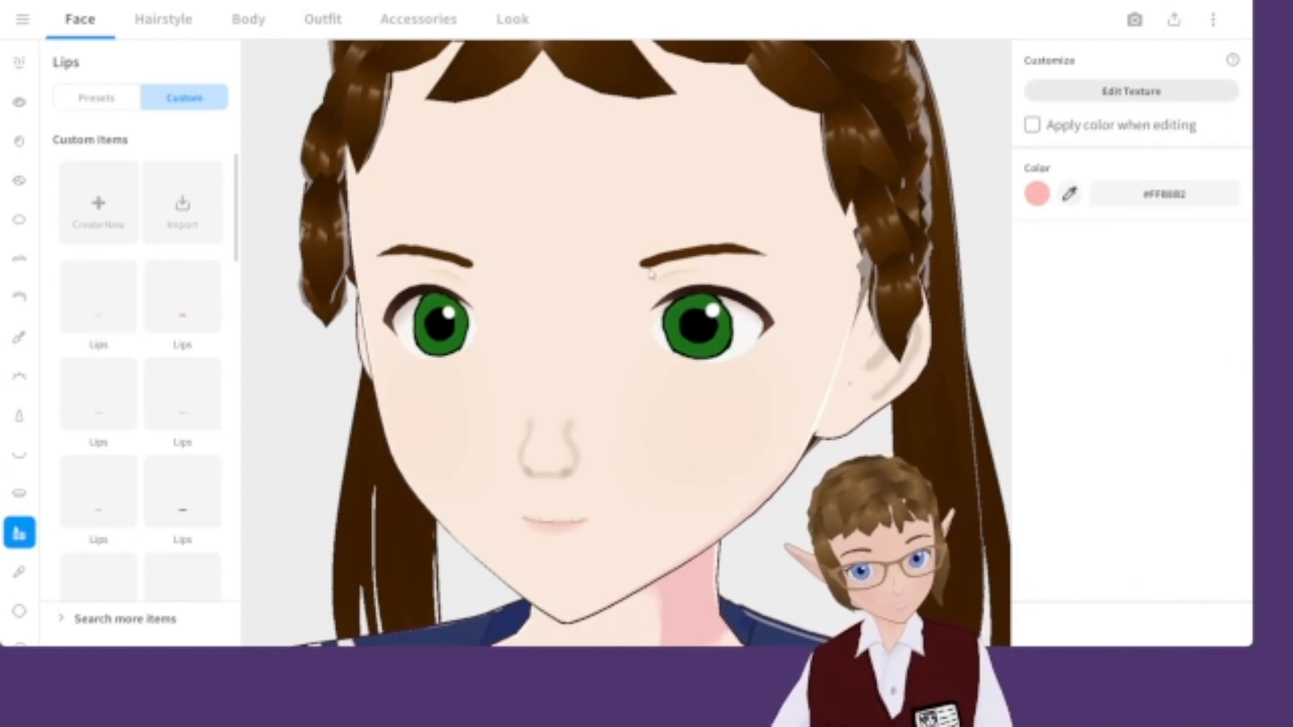
left_click(1112, 92)
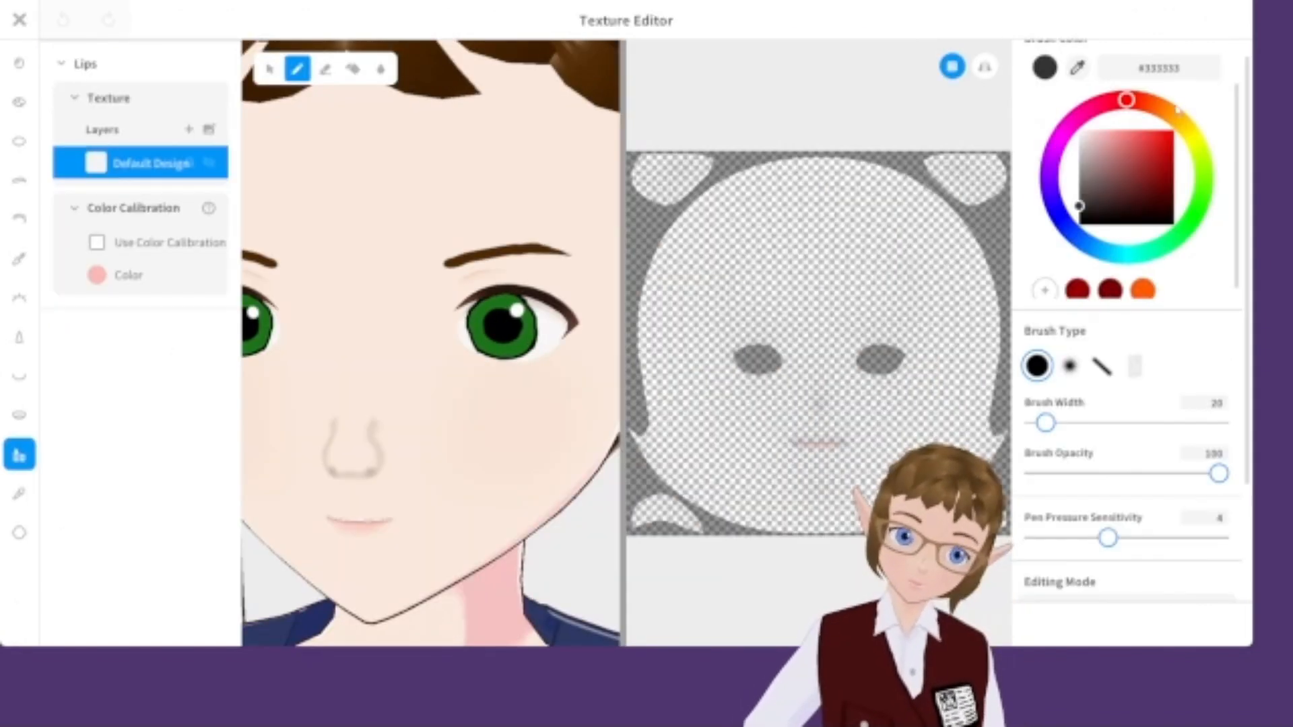
Turn on symmetry and erase the default lips on the texture with the Eraser at brush width 99.
left_click(325, 68)
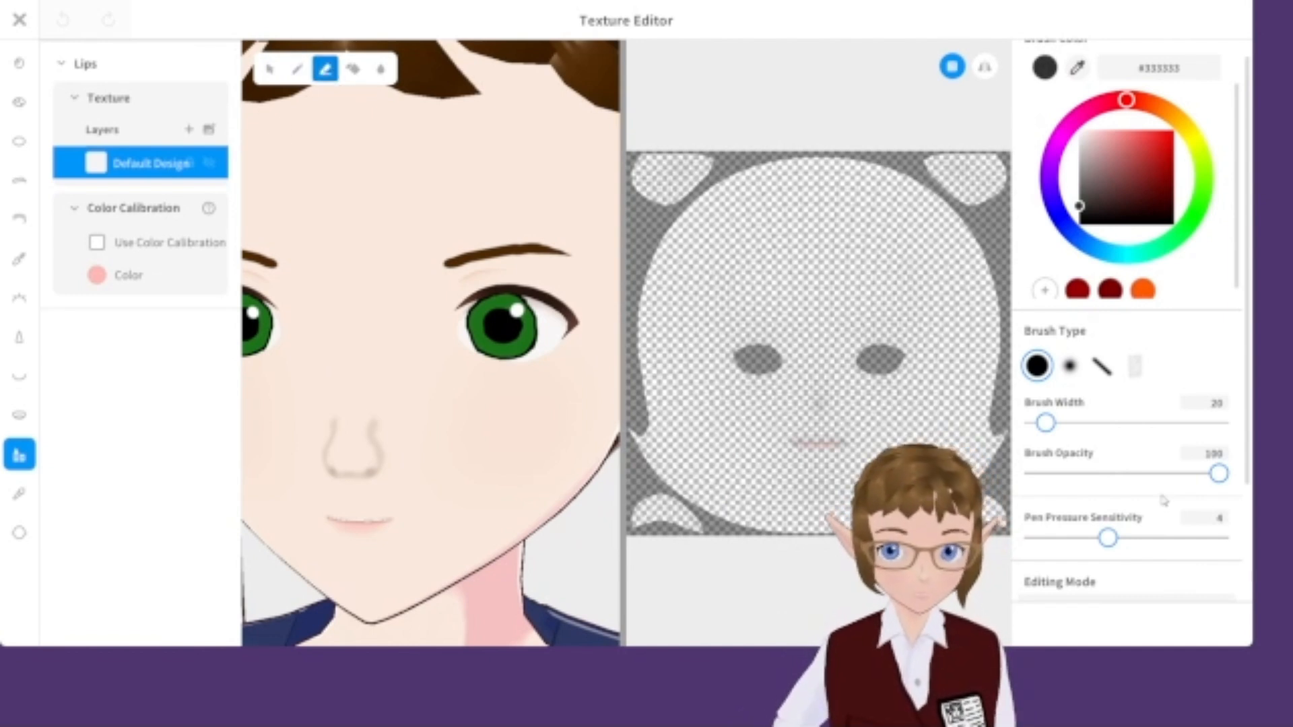
left_click_drag(1064, 428, 1094, 423)
left_click(984, 66)
left_click_drag(790, 462, 817, 458)
Switch to the Pen, sample the skin colour, adjust it to pale pink #FFCABF and paint the lips.
left_click(297, 68)
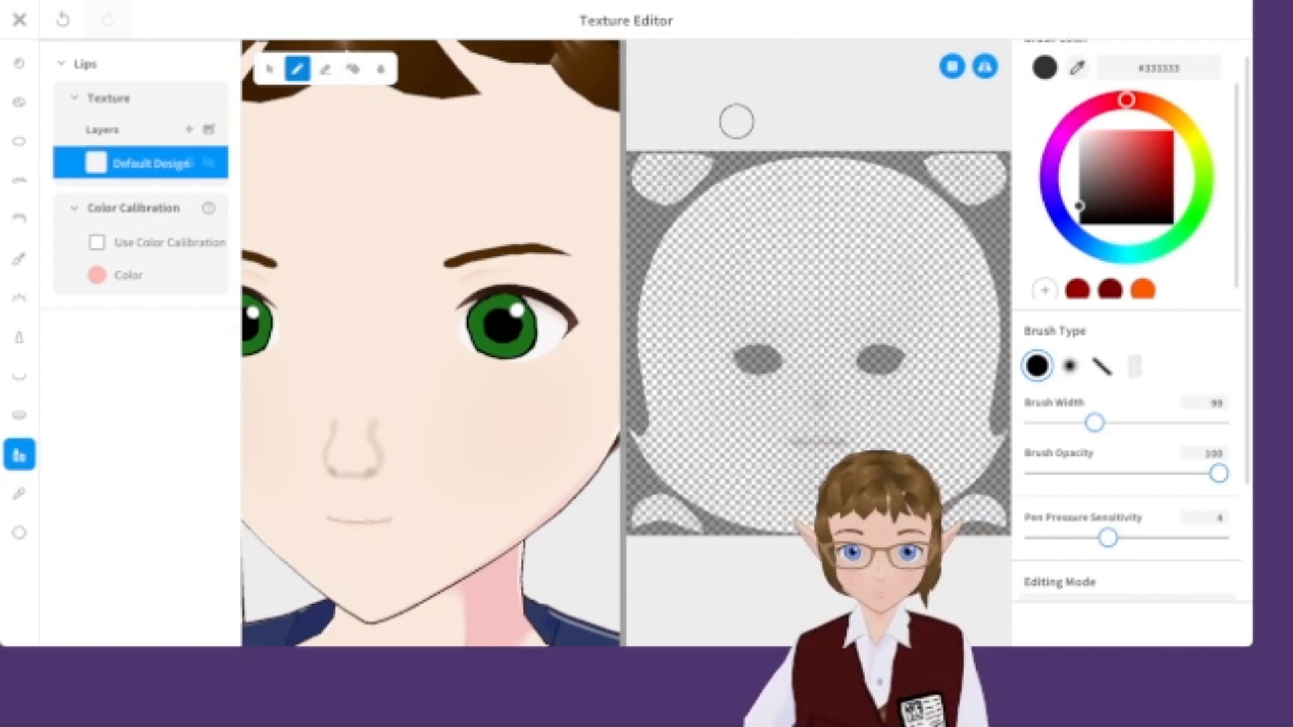
left_click(1076, 67)
left_click(490, 221)
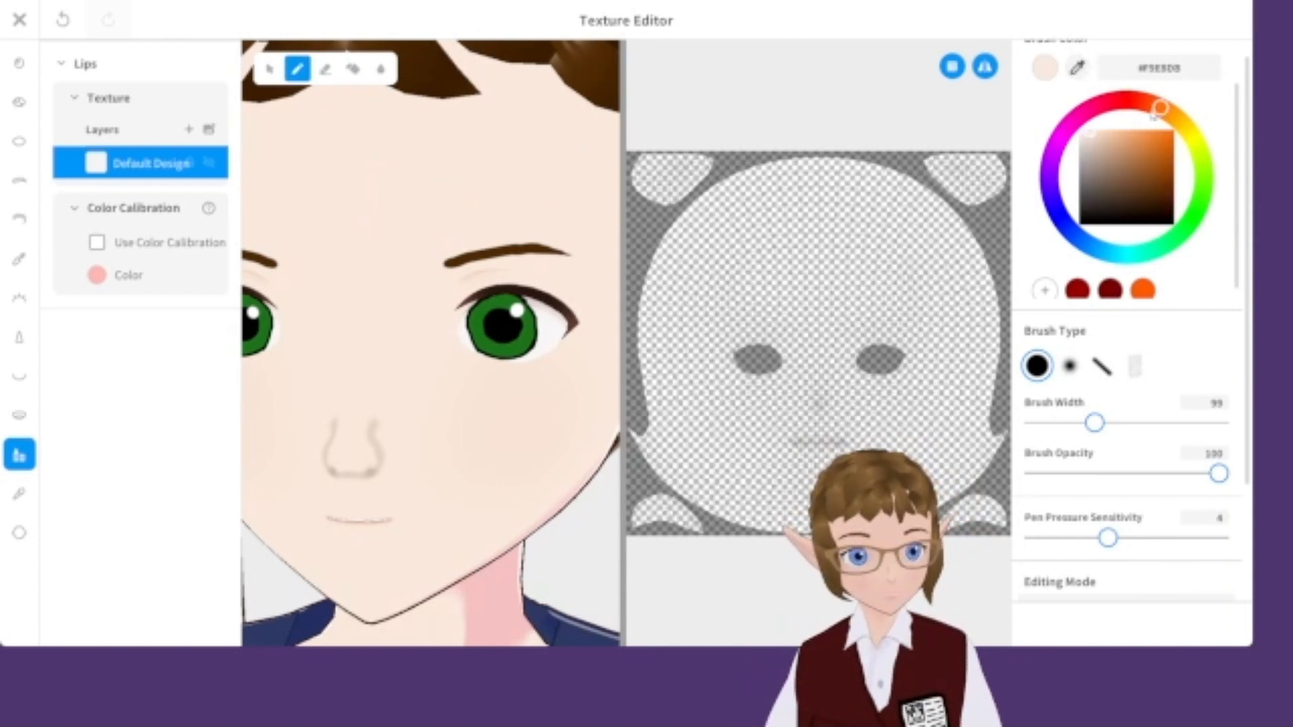
left_click_drag(1158, 109, 1141, 102)
left_click(1095, 140)
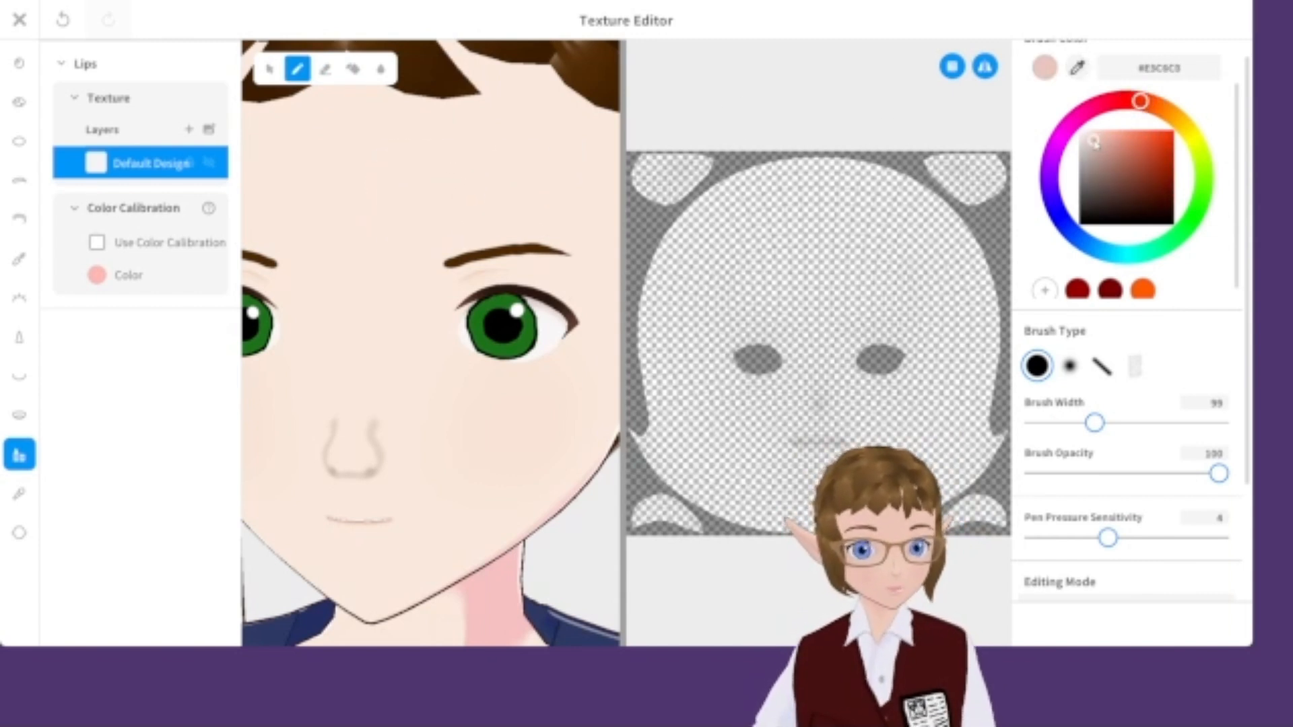
left_click_drag(1113, 133, 1103, 129)
left_click_drag(1094, 423, 1041, 422)
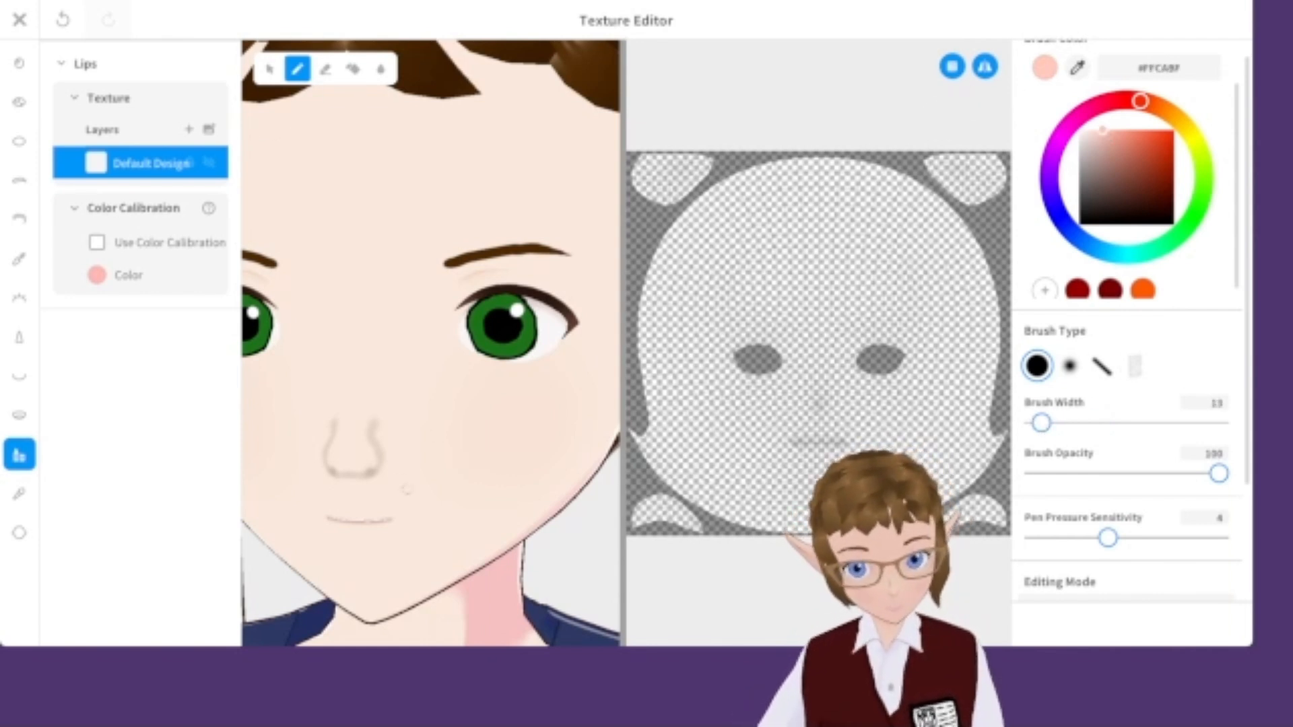
Recolour the lips in a darker red, #DF6C54.
scroll(813, 458, "up", 1)
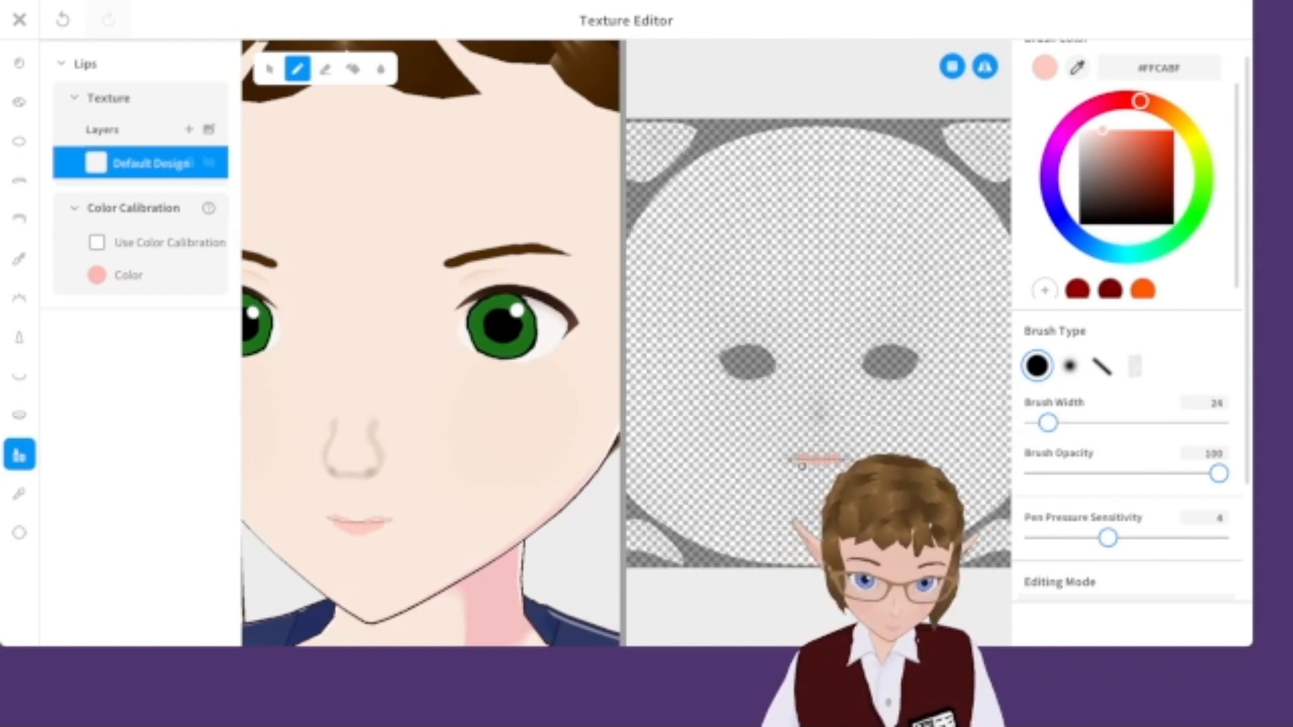
scroll(534, 490, "down", 3)
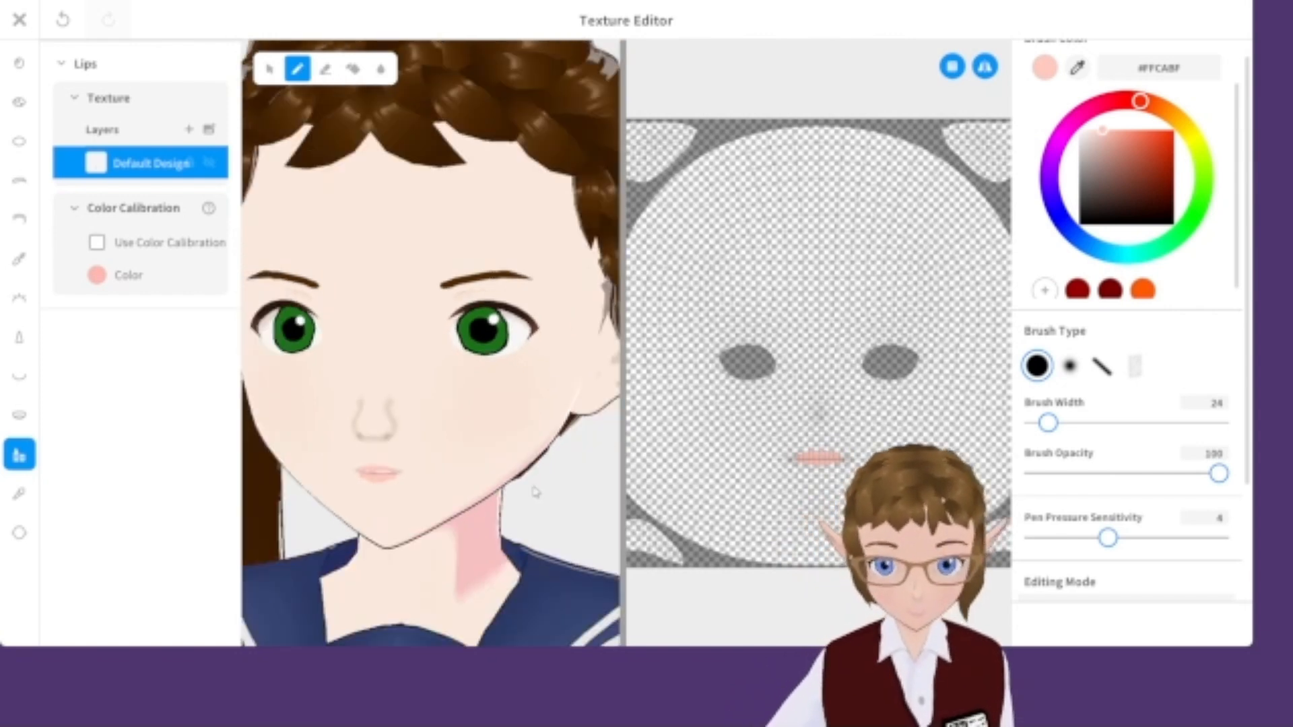
scroll(684, 511, "up", 2)
scroll(538, 490, "up", 3)
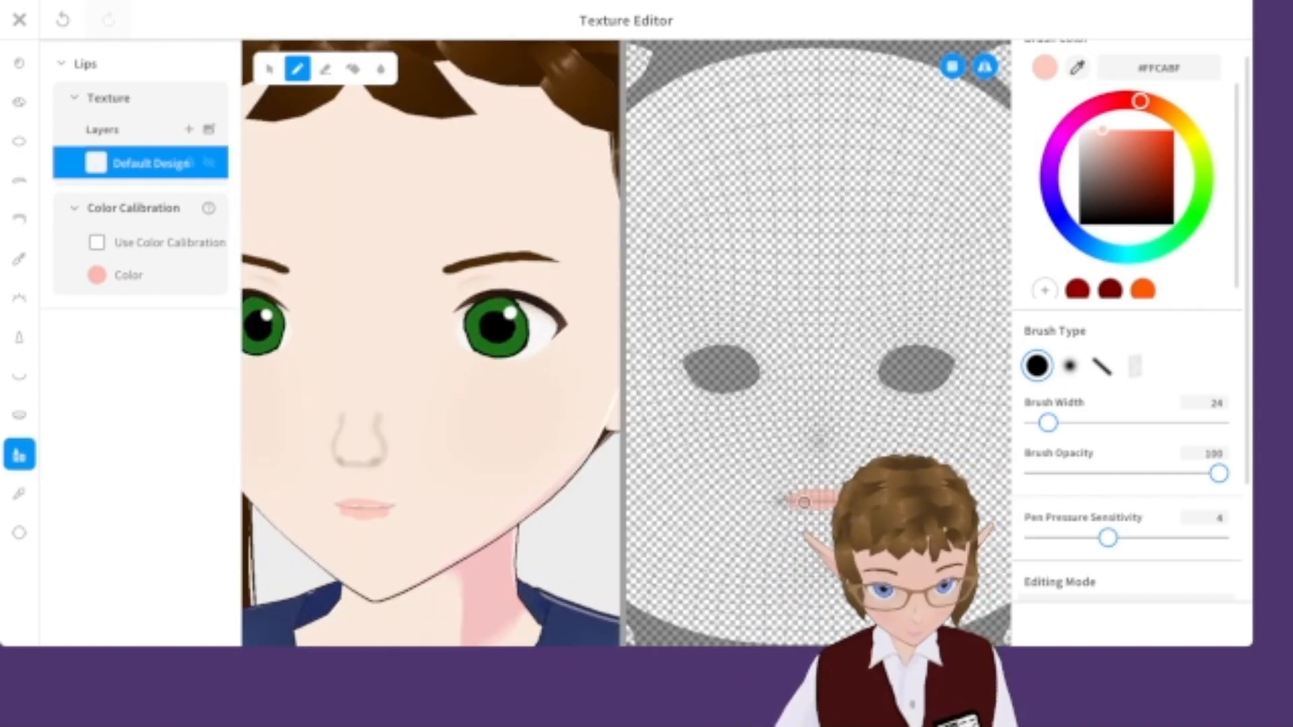
left_click_drag(1143, 149, 1138, 141)
scroll(796, 515, "up", 2)
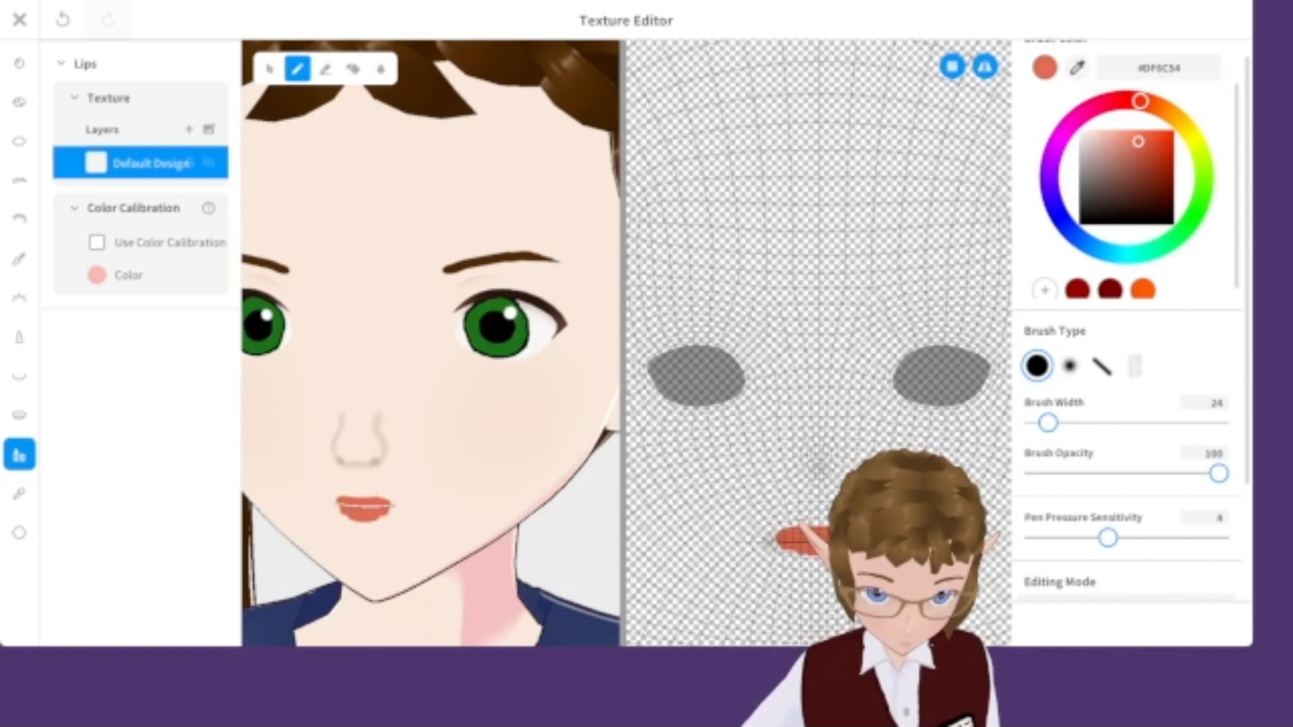
Try erasing the edges of the lips with the Eraser and undo the erasures.
left_click(325, 68)
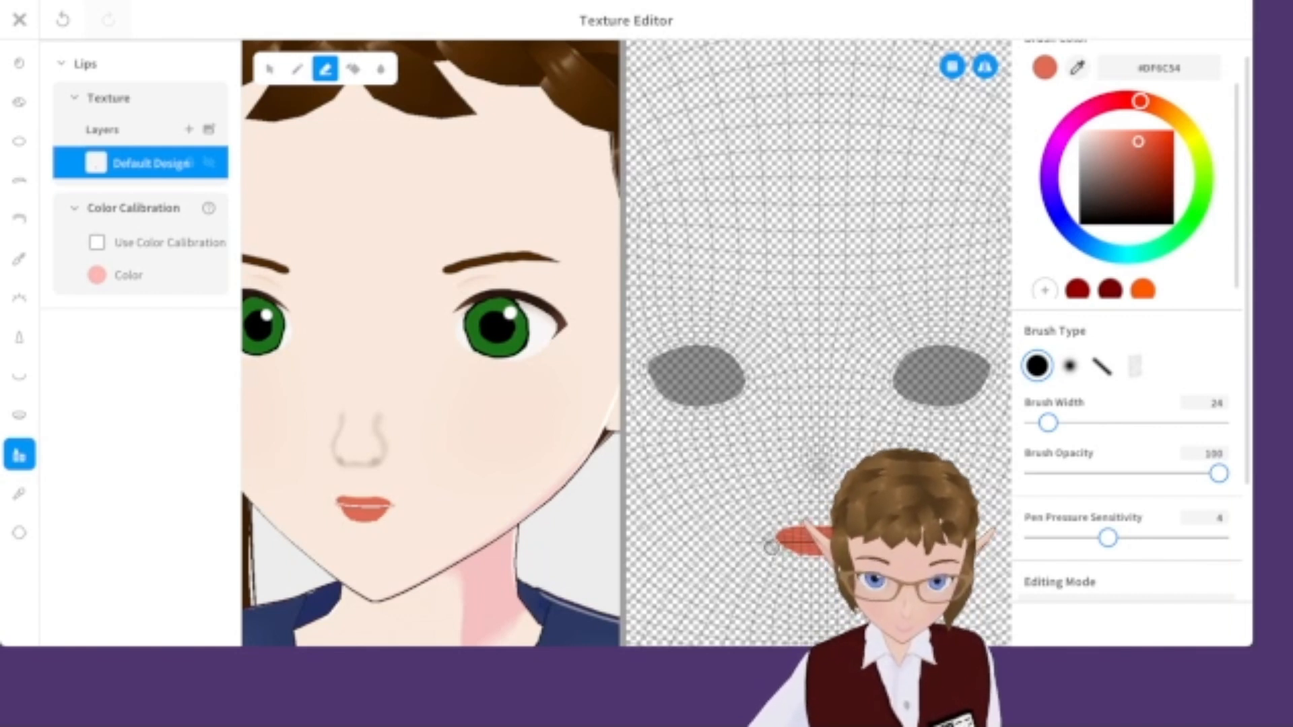
mouse_move(778, 538)
left_mouse_down()
mouse_move(830, 533)
mouse_move(783, 530)
left_mouse_up()
key("ctrl+z")
left_click(800, 539)
key("ctrl+z")
key("ctrl+z")
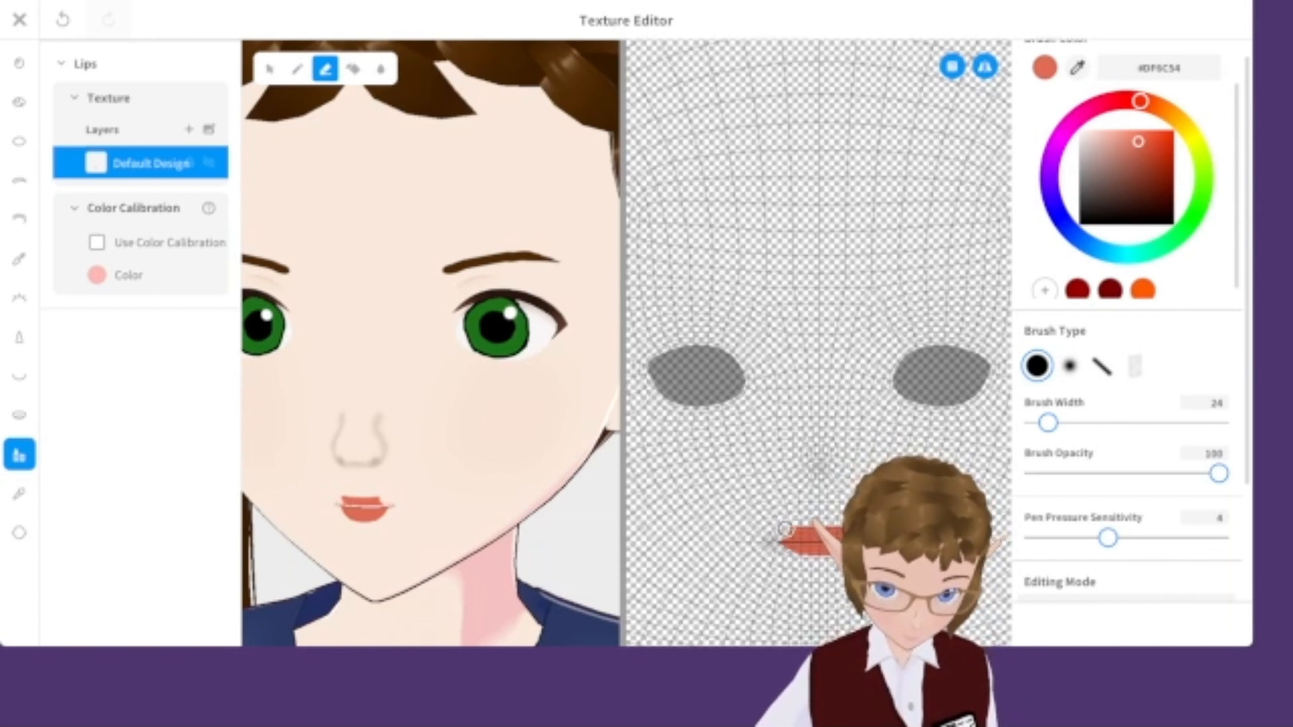
scroll(420, 471, "down", 5)
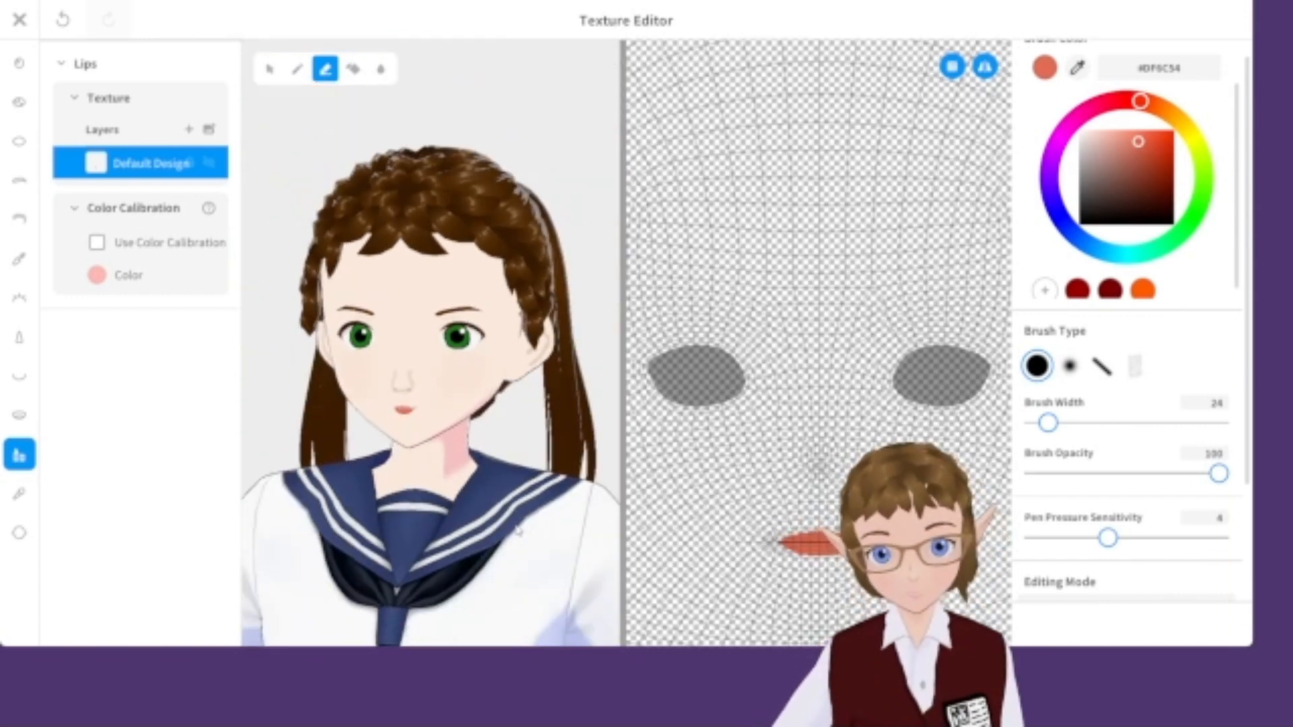
scroll(420, 471, "up", 5)
key("ctrl+z")
key("ctrl+y")
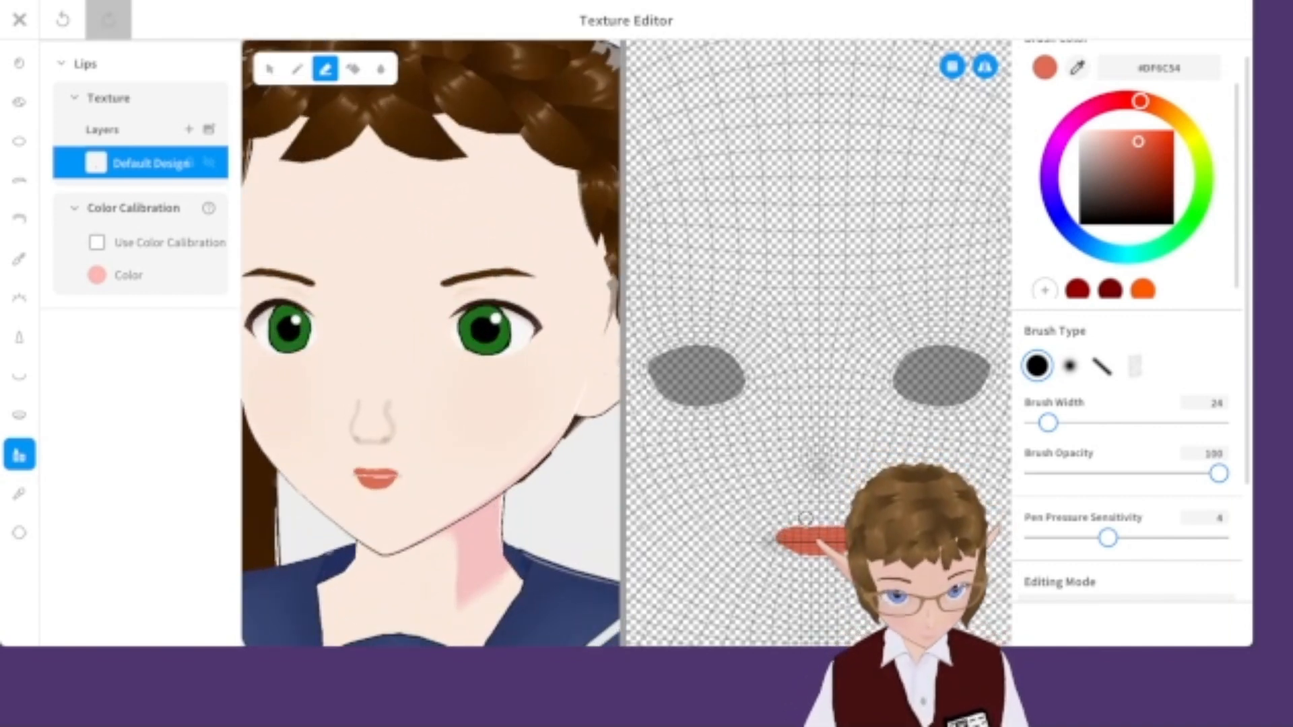
scroll(492, 519, "down", 5)
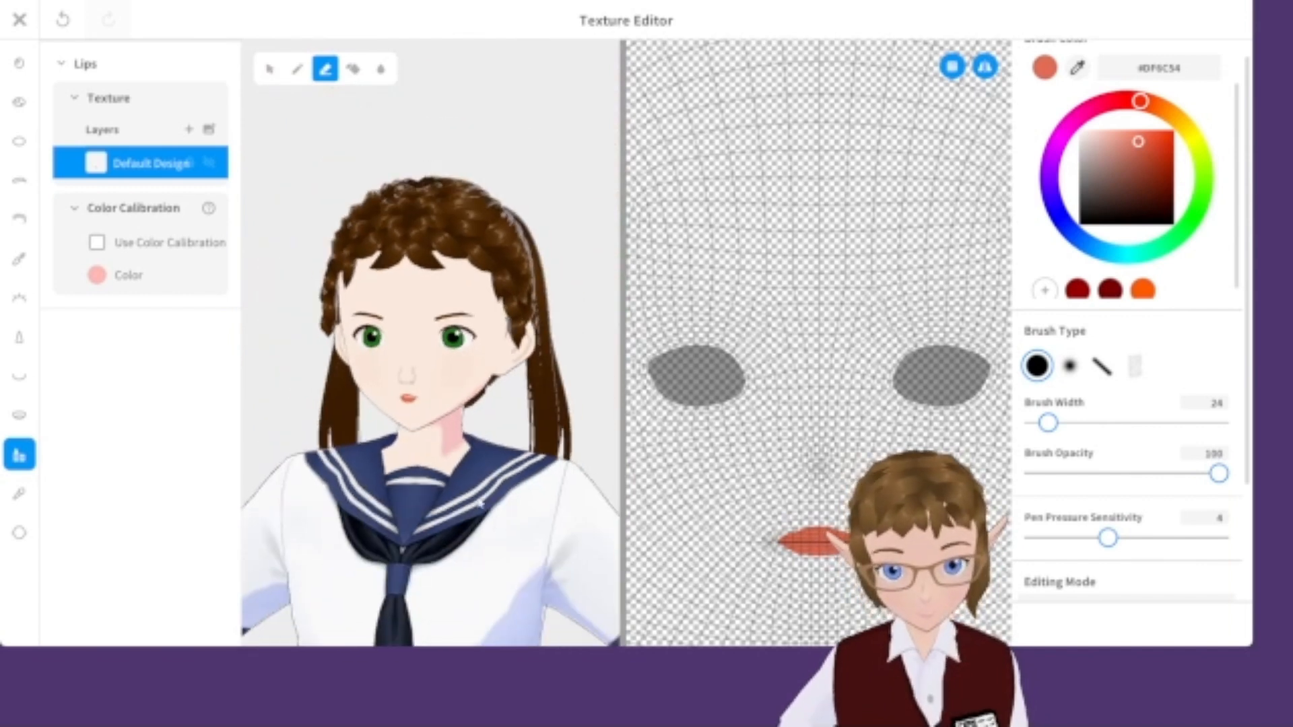
Close the texture editor, save the lips as a new item and switch to body editing.
left_click(20, 19)
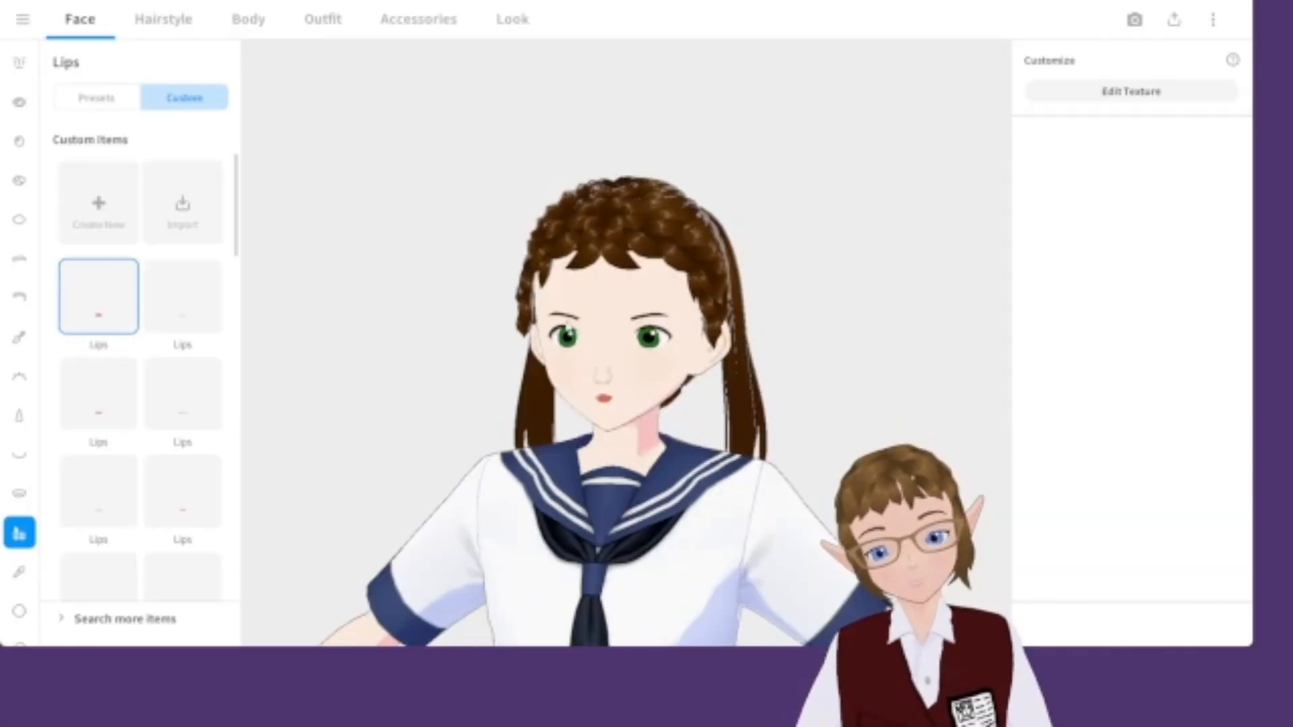
scroll(597, 549, "down", 5)
middle_click_drag(598, 547, 607, 277)
scroll(608, 276, "down", 4)
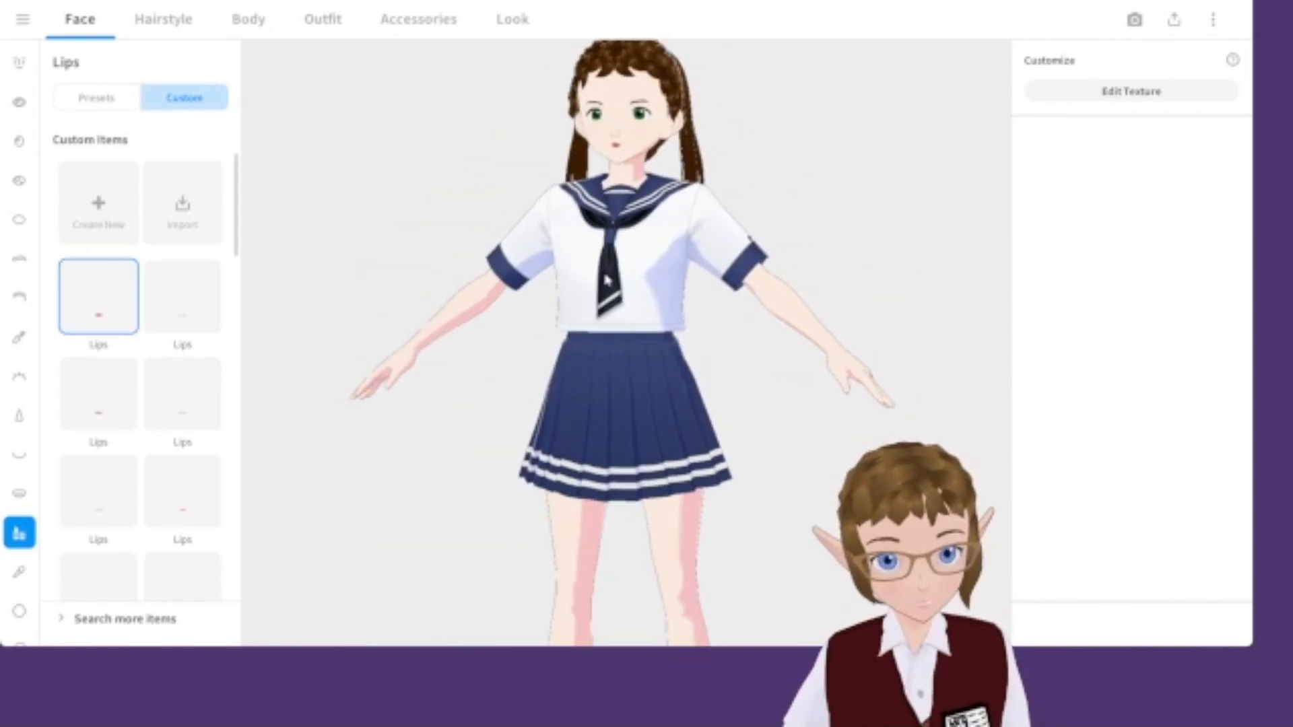
left_click(269, 20)
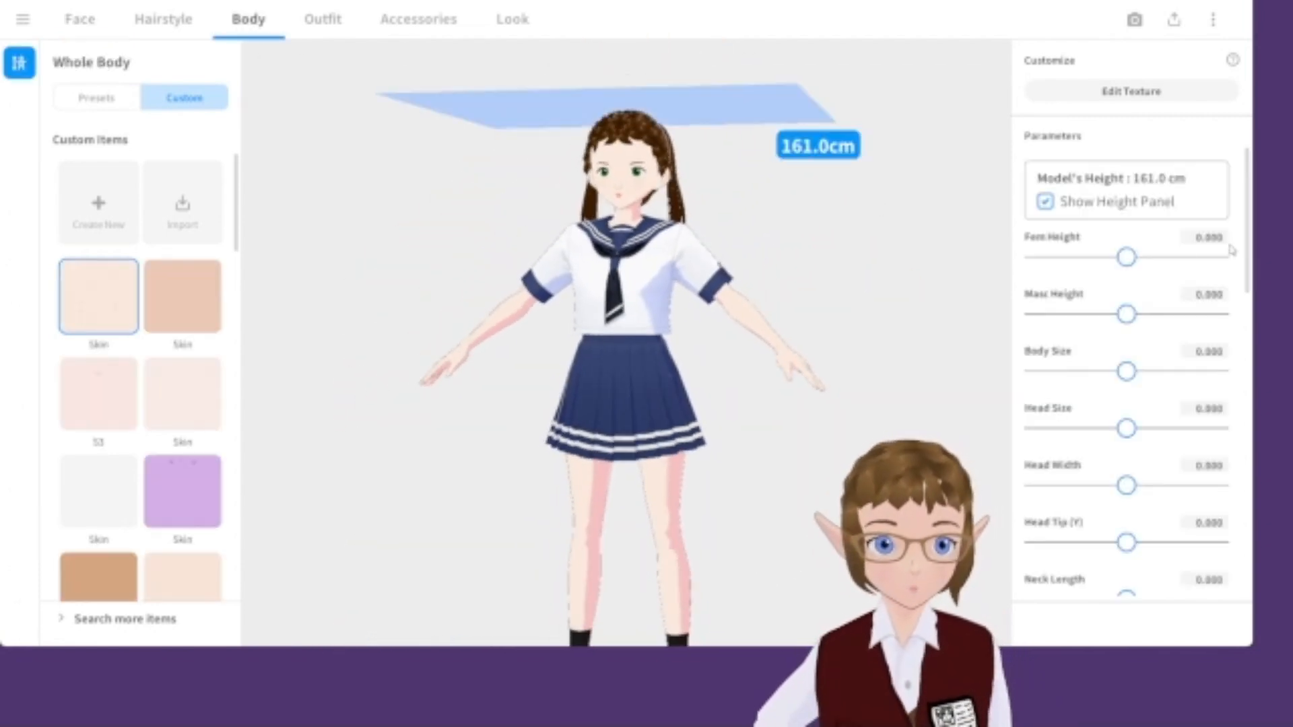
Raise the Fem Height slider to about 0.289, bringing the model to 162 cm.
left_click_drag(1133, 258, 1146, 260)
right_click_drag(789, 342, 770, 364)
middle_click_drag(771, 364, 733, 300)
scroll(728, 305, "down", 2)
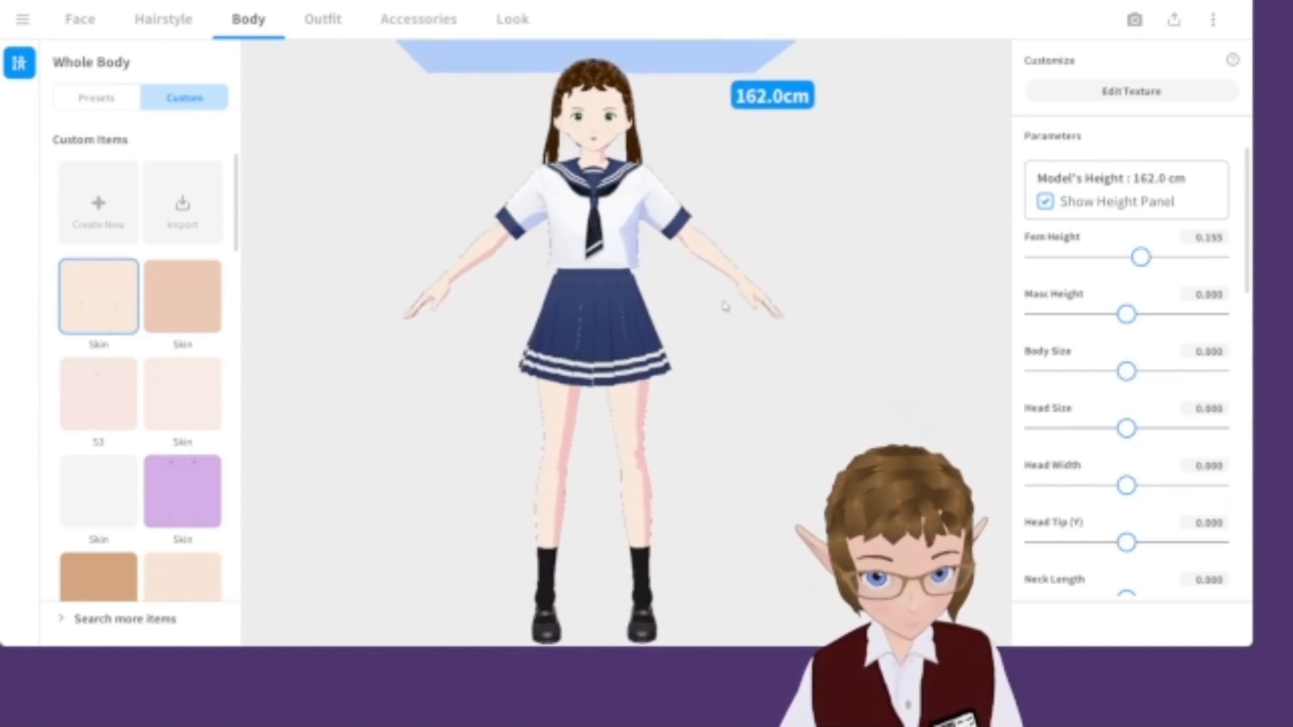
left_click_drag(1140, 257, 1142, 257)
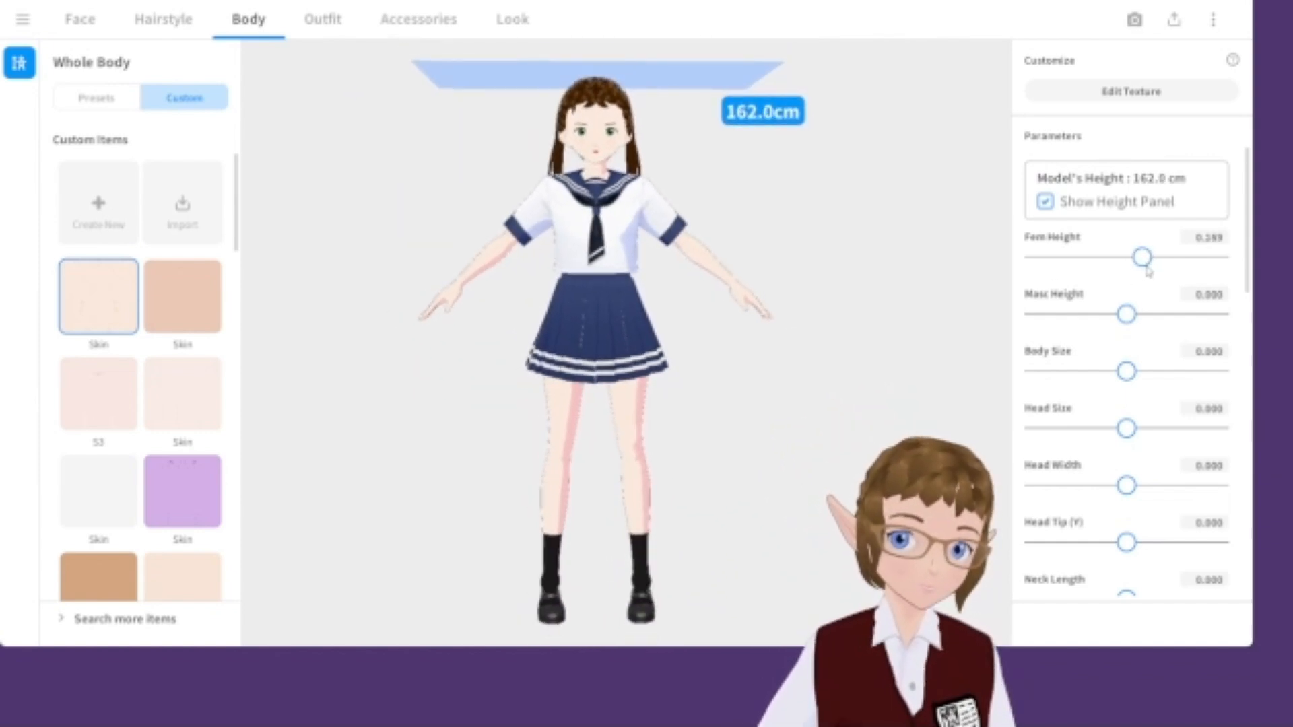
Increase the Chest Size parameter to about 0.120.
right_click_drag(966, 291, 942, 291)
scroll(1211, 488, "down", 5)
scroll(1211, 488, "down", 3)
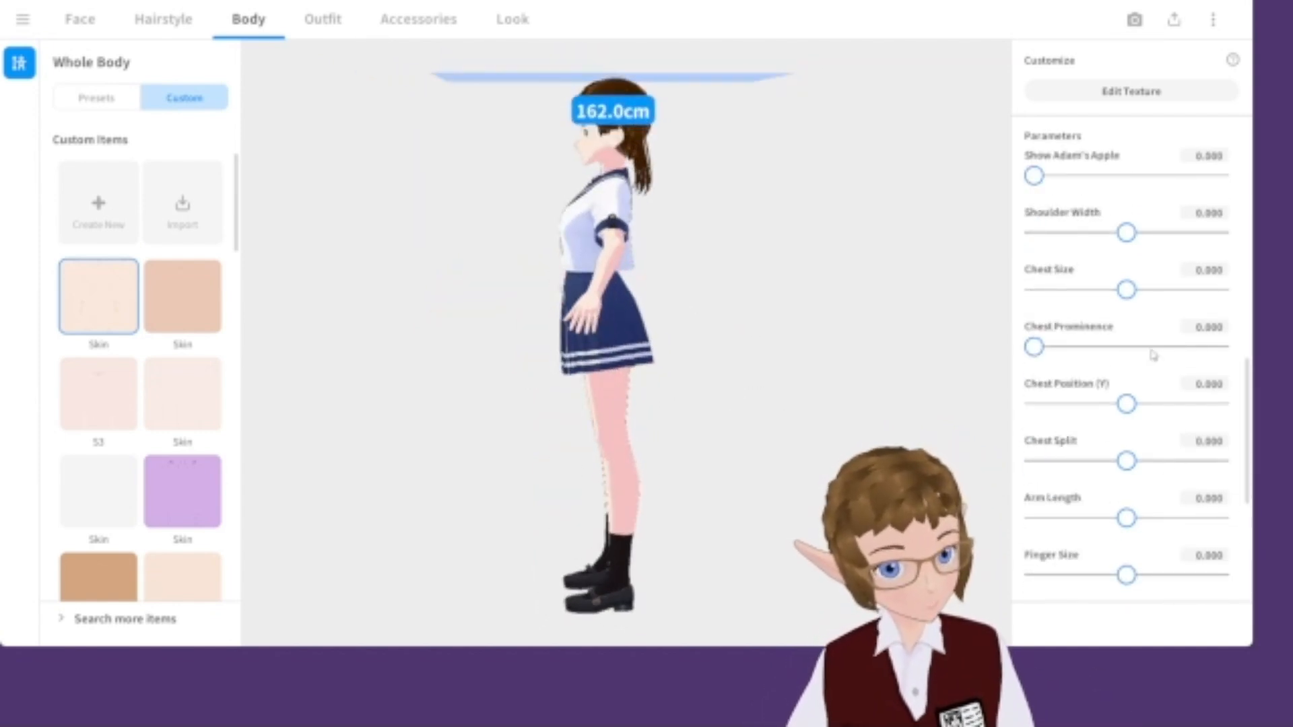
left_click_drag(1126, 290, 1136, 290)
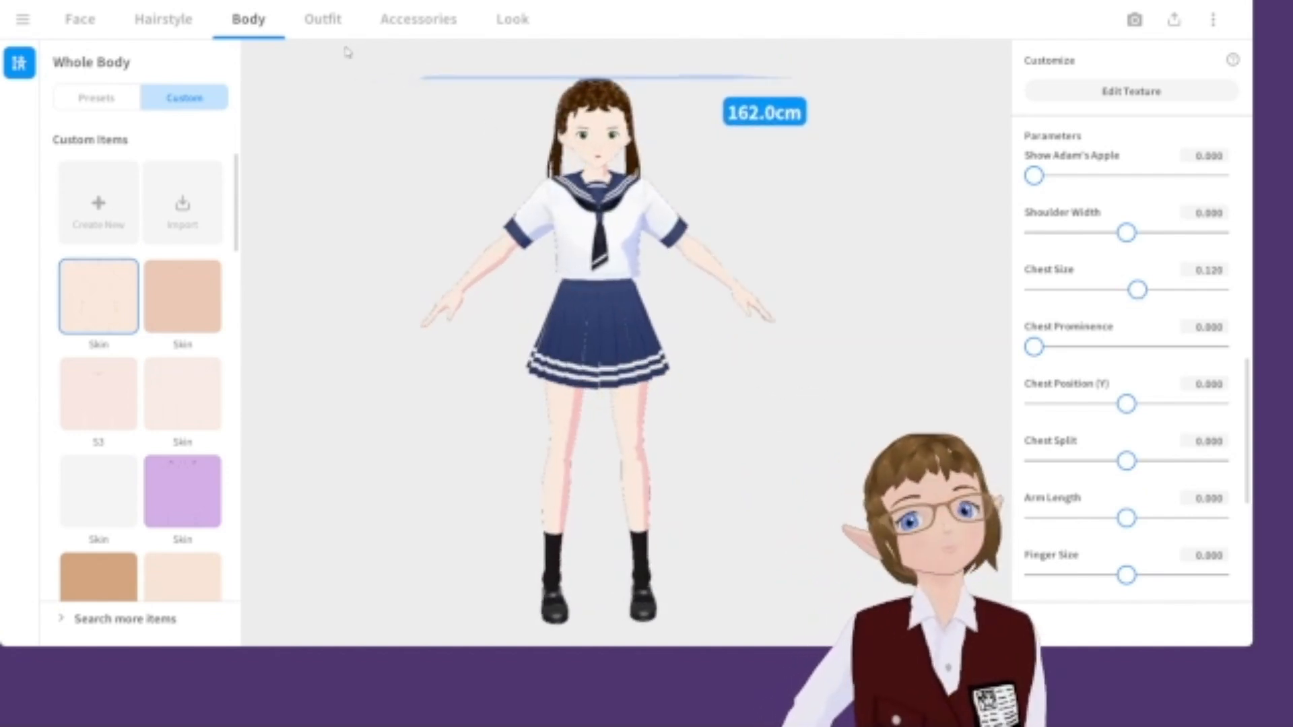
Browse the whole outfit sets in the Outfit section.
left_click(323, 19)
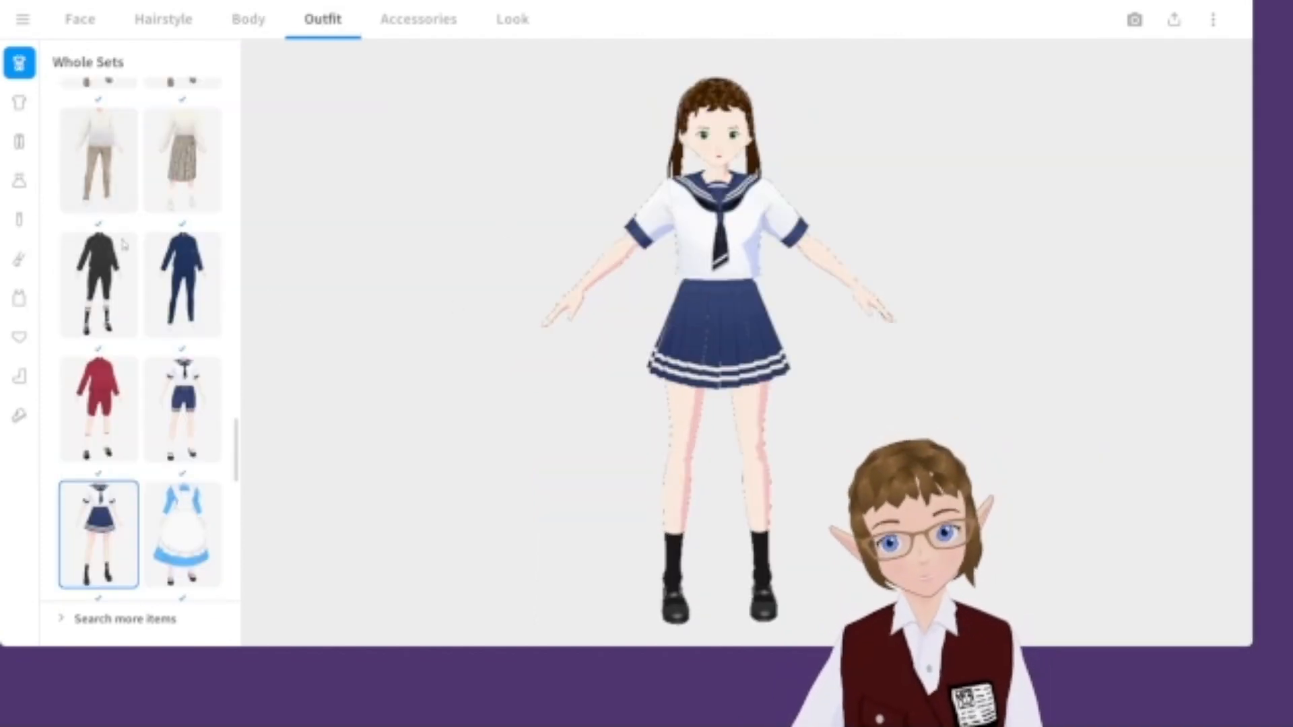
scroll(165, 525, "up", 5)
scroll(165, 525, "up", 1)
scroll(180, 490, "up", 5)
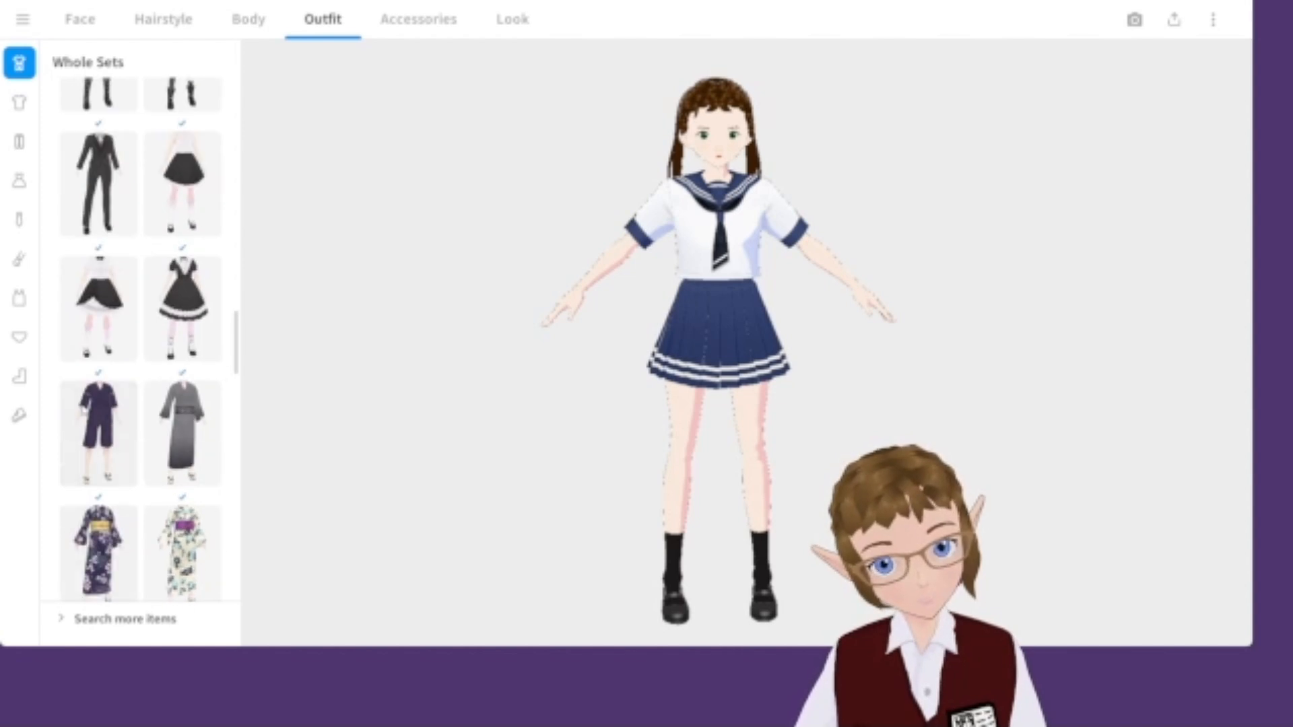
scroll(110, 402, "up", 3)
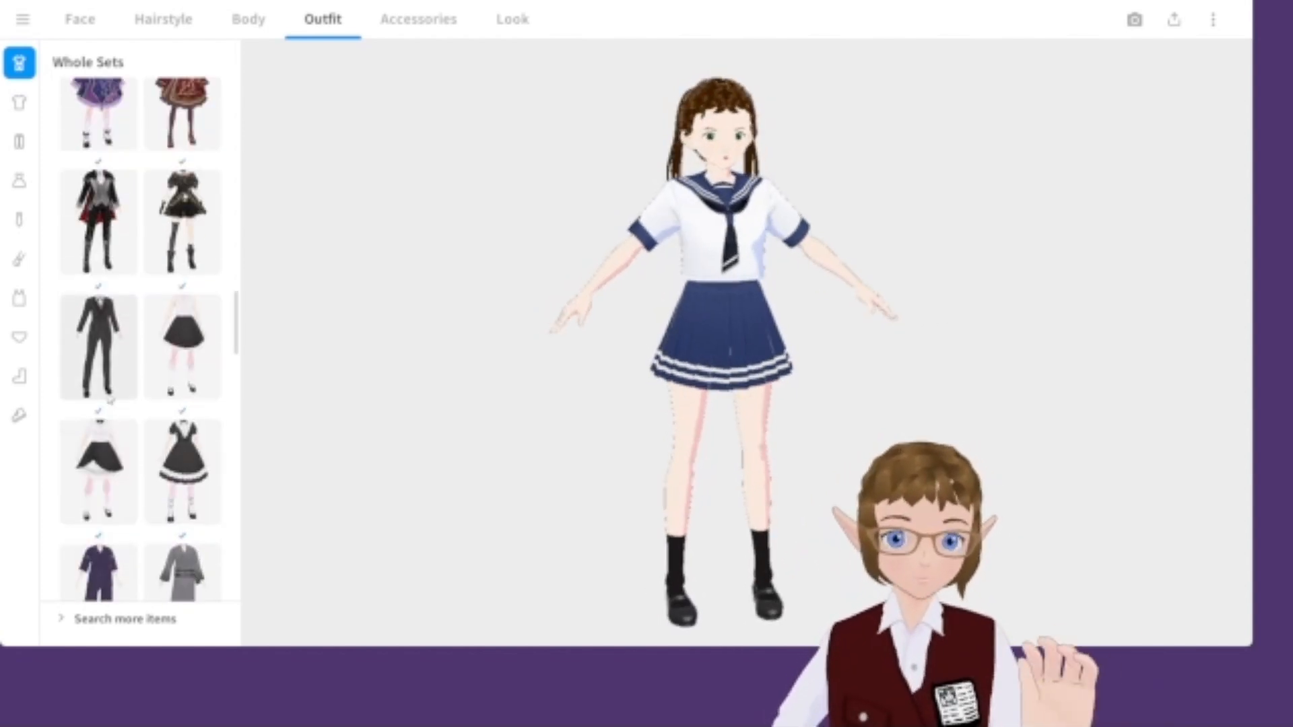
scroll(188, 285, "down", 10)
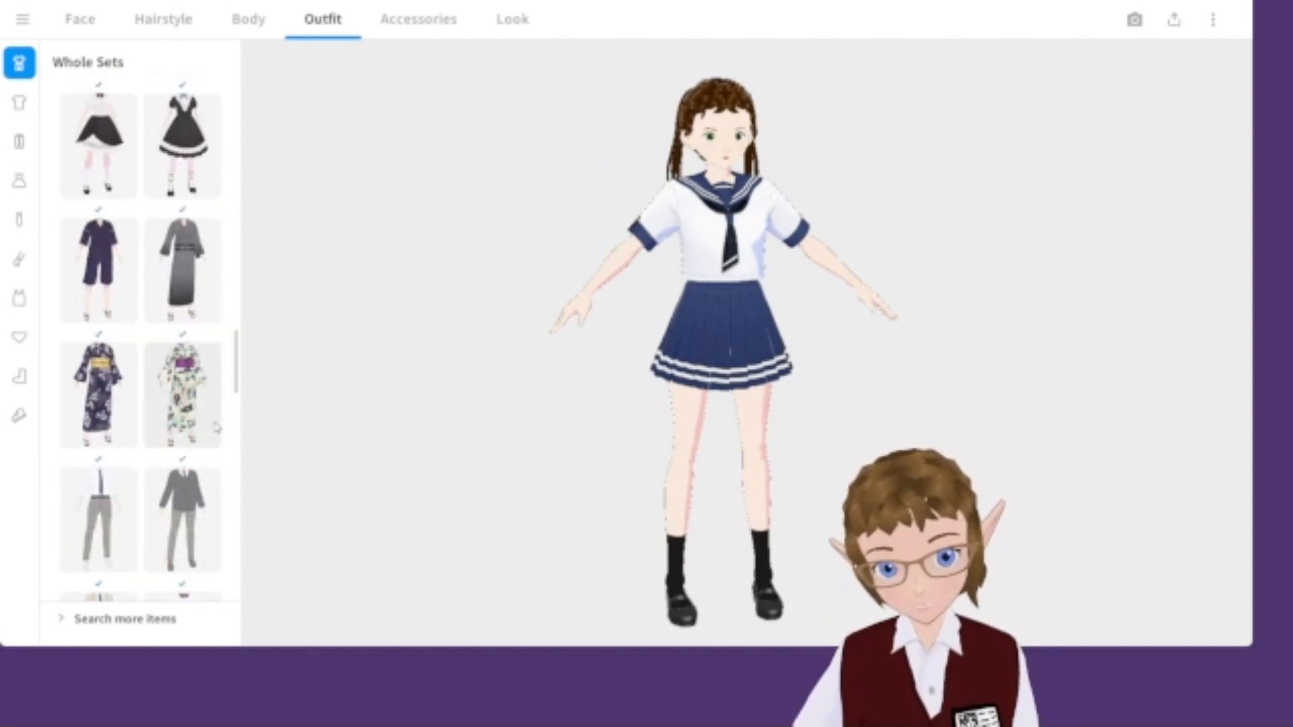
scroll(188, 284, "down", 8)
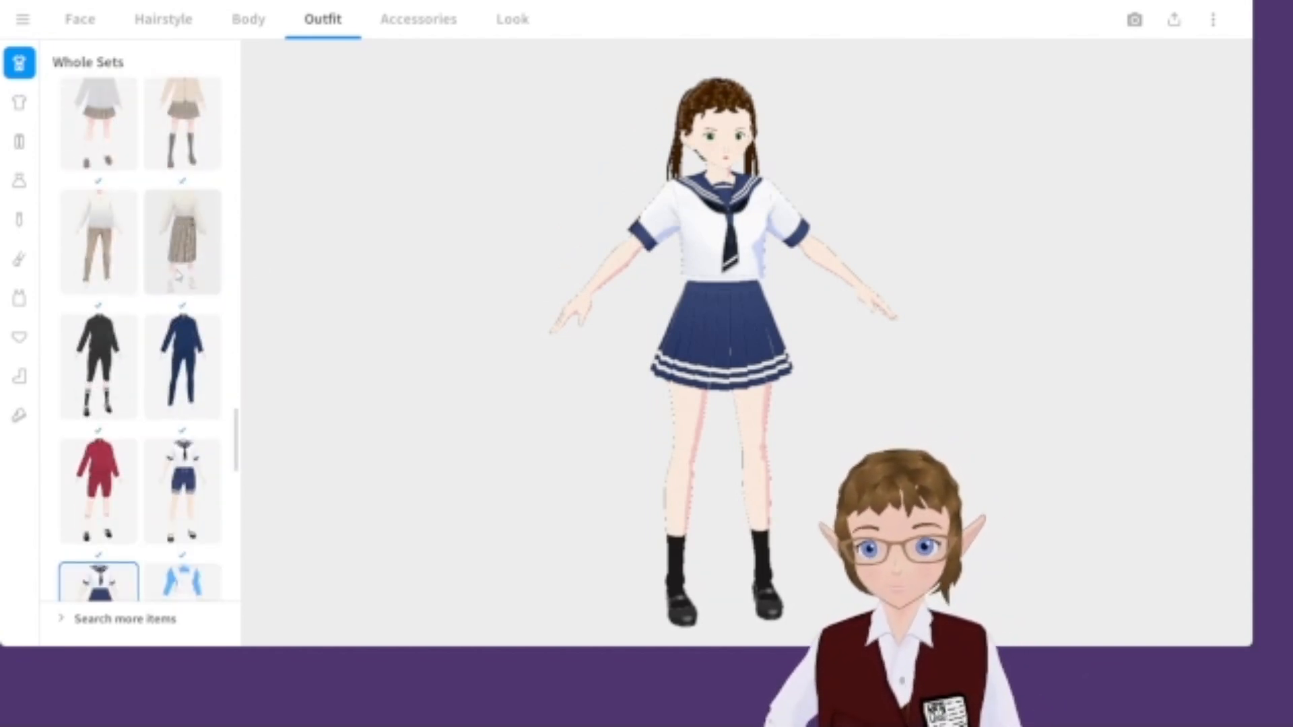
scroll(156, 302, "down", 4)
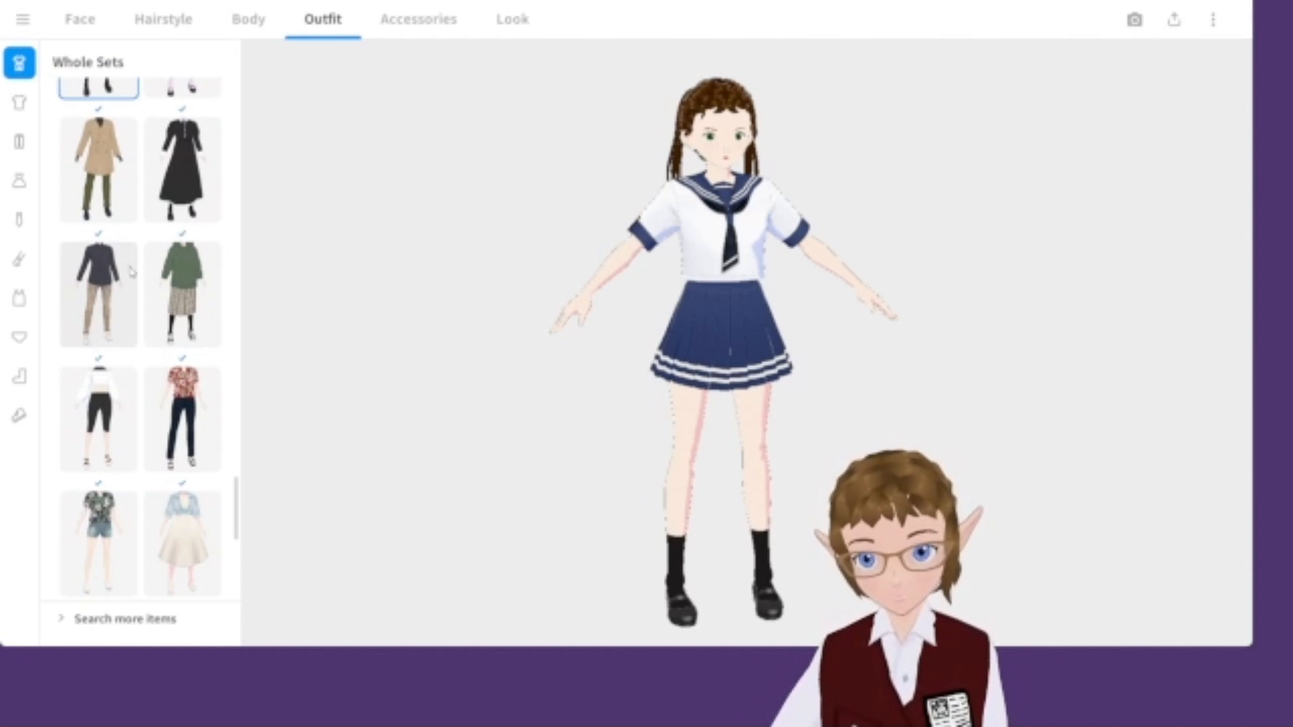
scroll(134, 402, "up", 2)
Try the dark shirt and beige trousers set, then dress the character in the light blue cardigan and cream dress set.
left_click(116, 375)
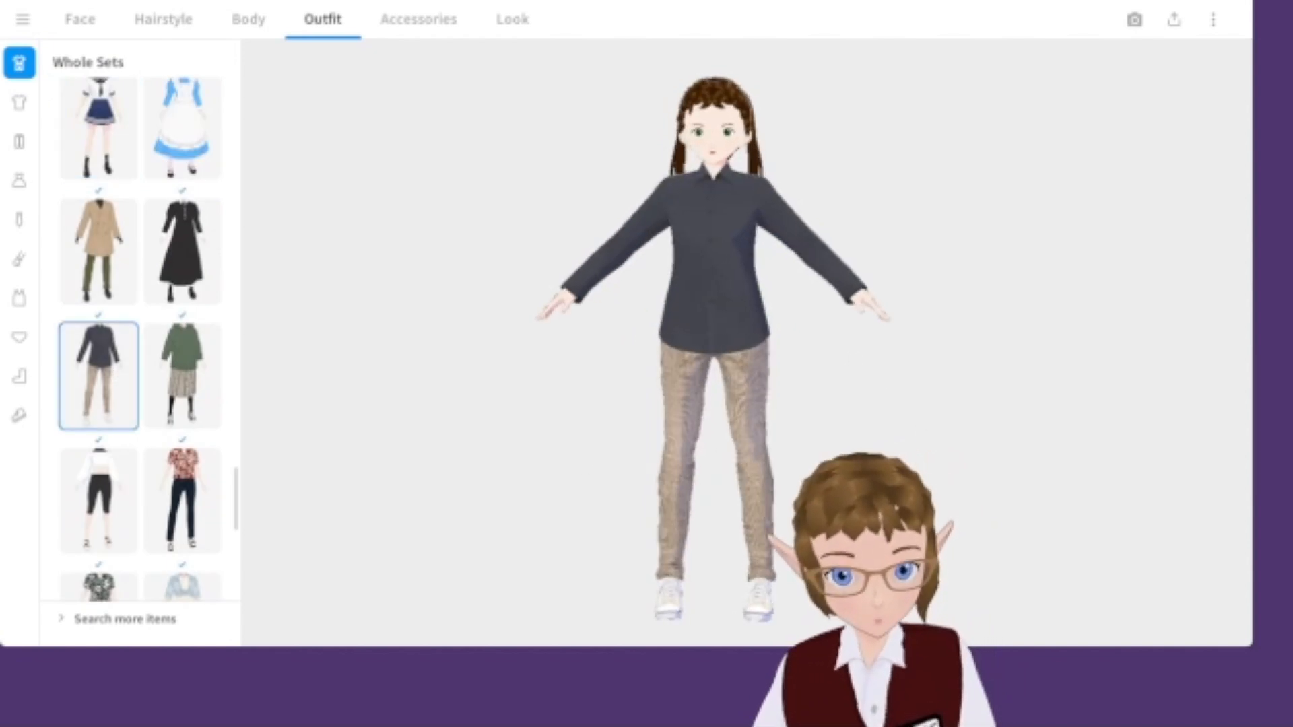
scroll(141, 472, "down", 5)
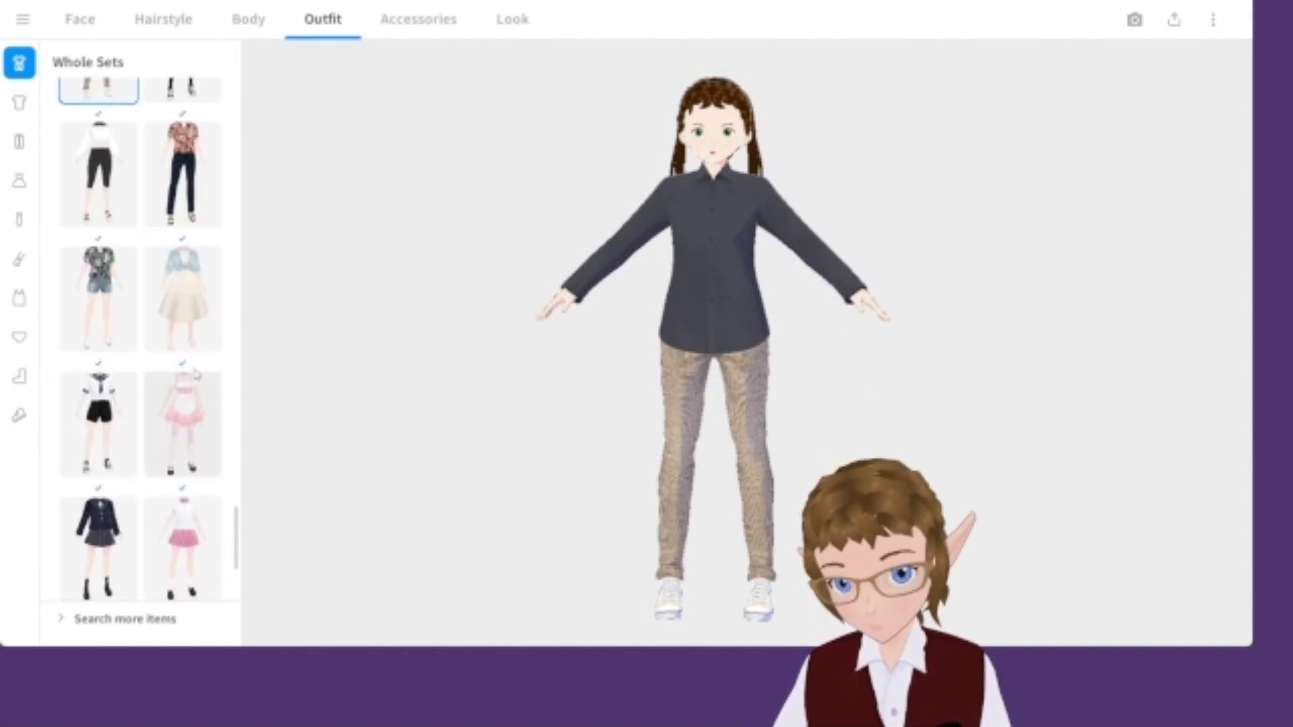
scroll(172, 417, "down", 1)
left_click(182, 216)
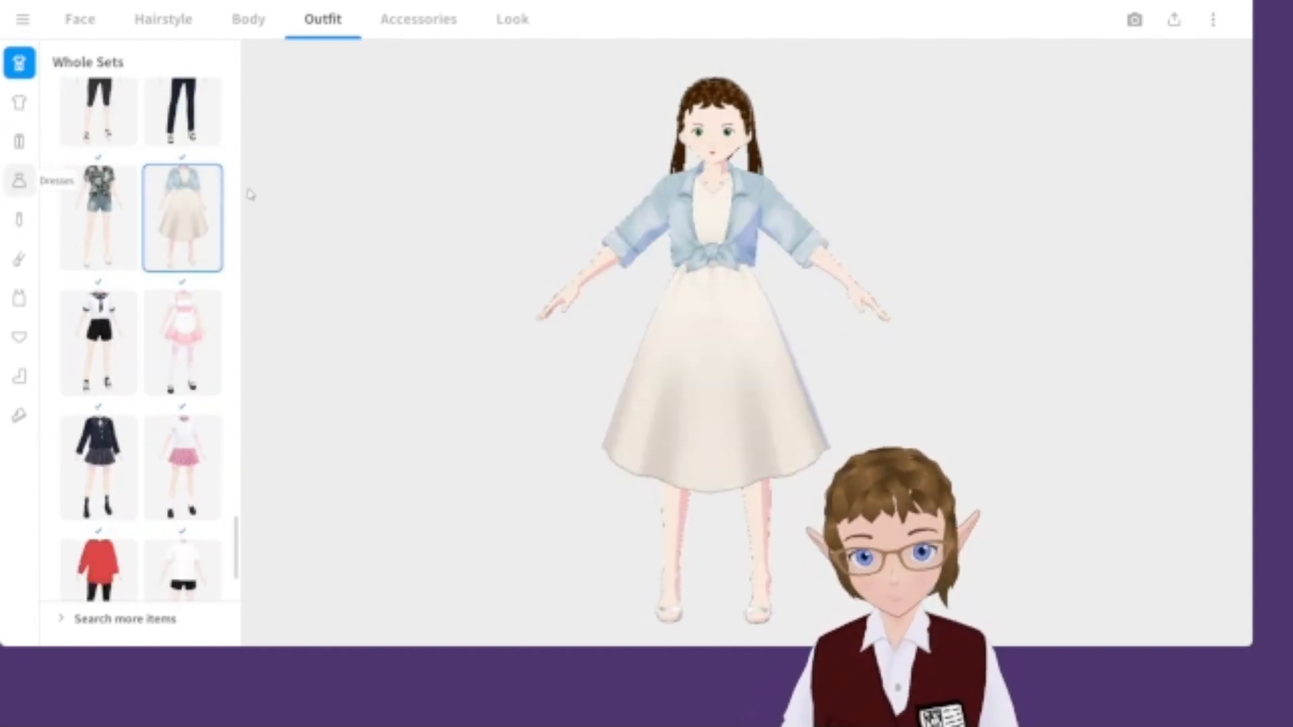
Open the dress parameters and set the Skirt Length to 130.
left_click(20, 180)
scroll(1053, 291, "down", 1)
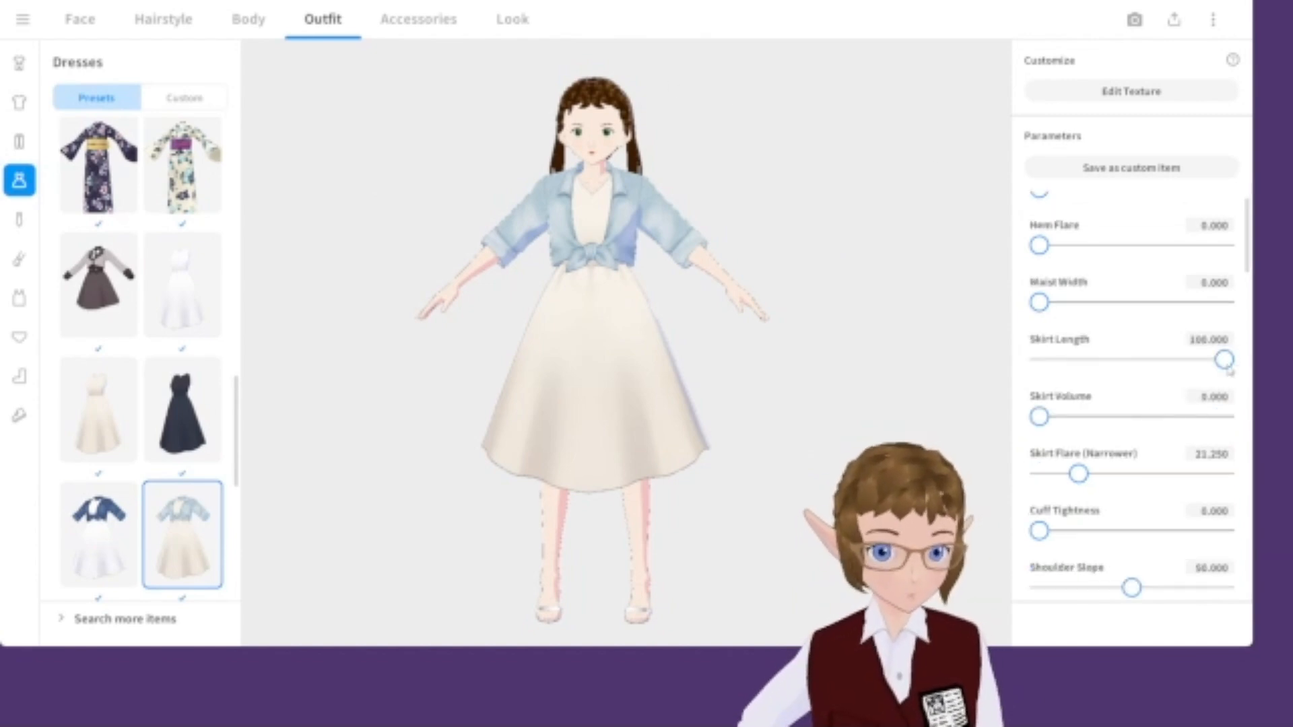
left_click(1212, 340)
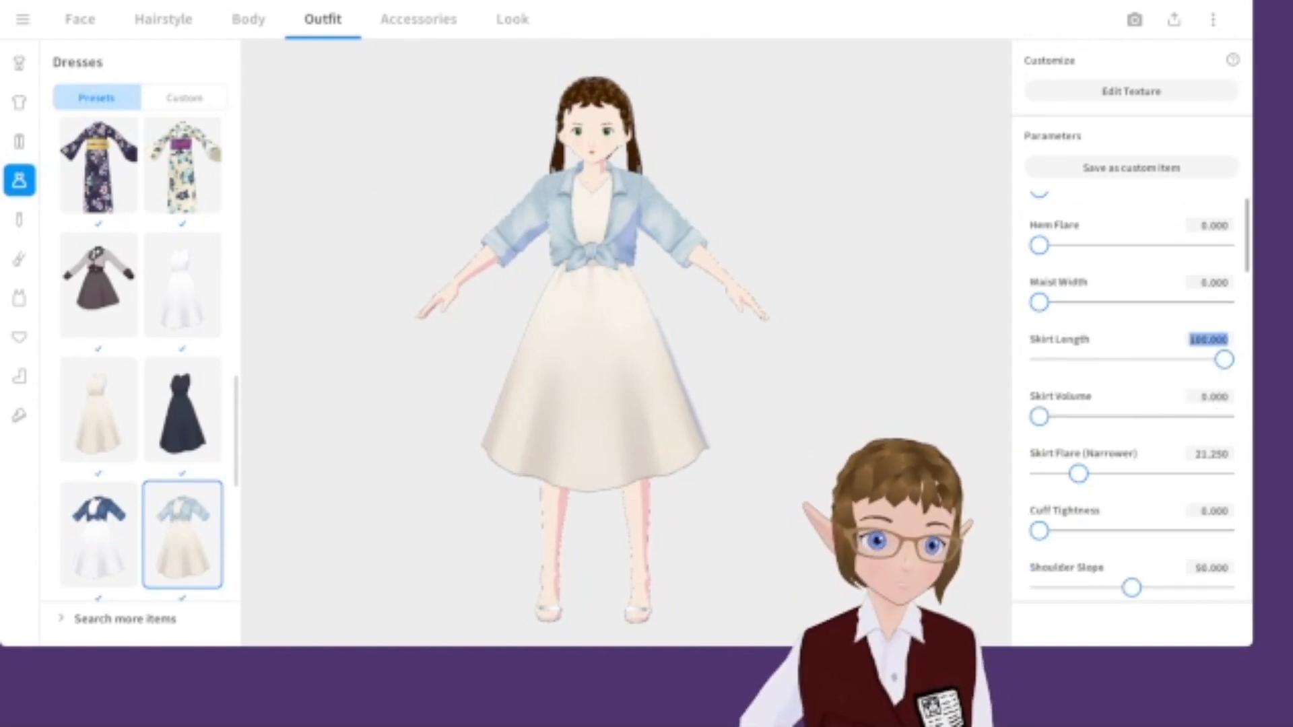
type("1")
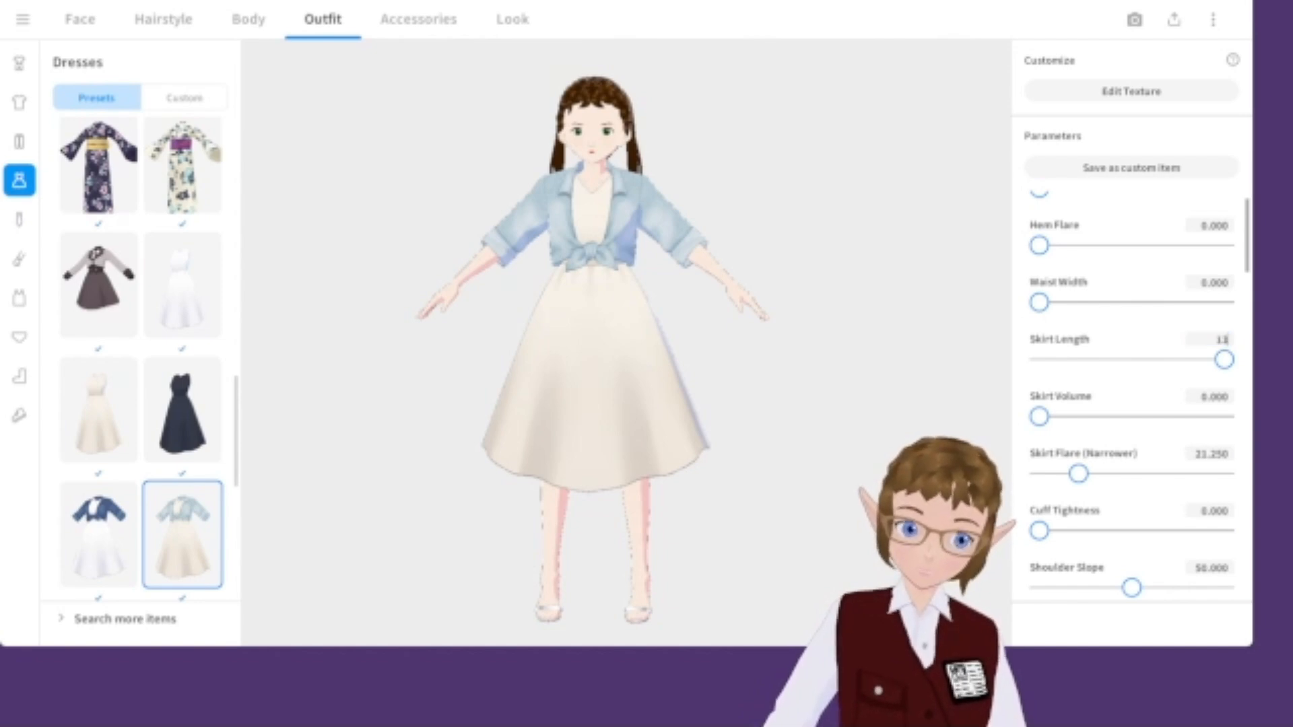
type("30")
key("Return")
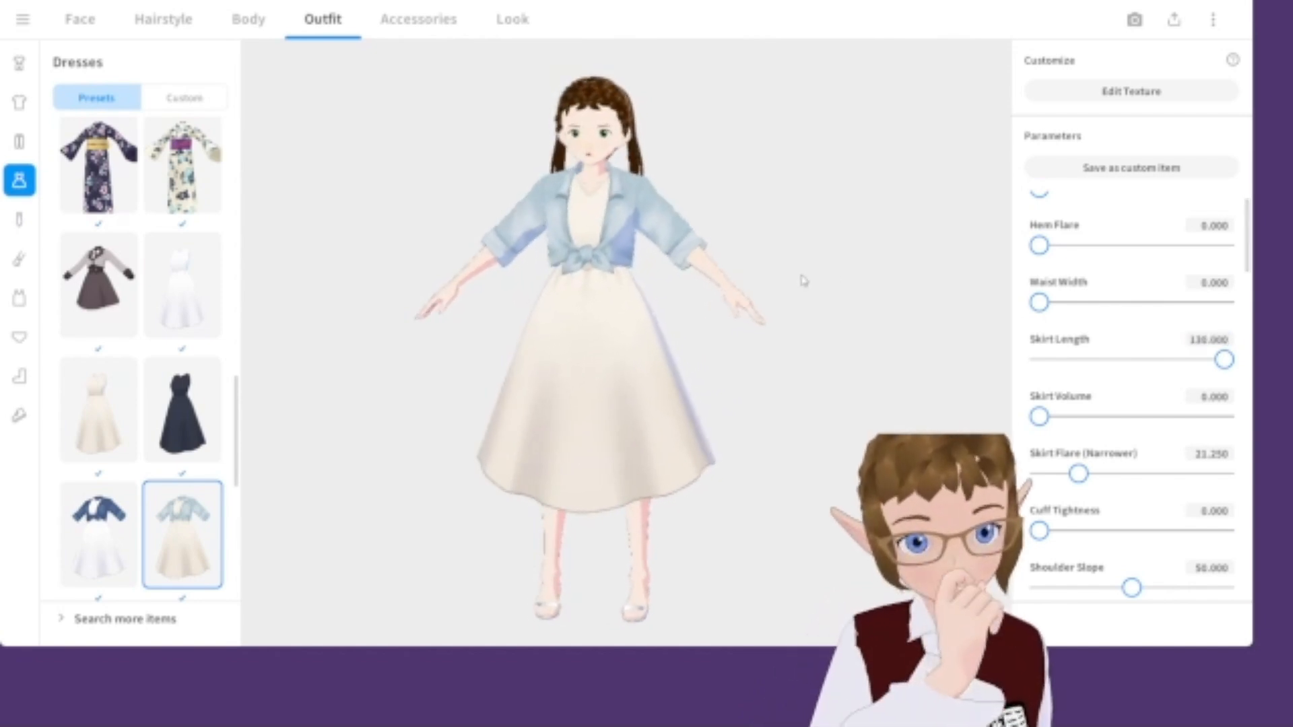
Increase Skirt Flare (Narrower) to about 68.8.
scroll(1160, 483, "down", 1)
left_click_drag(1084, 400, 1167, 398)
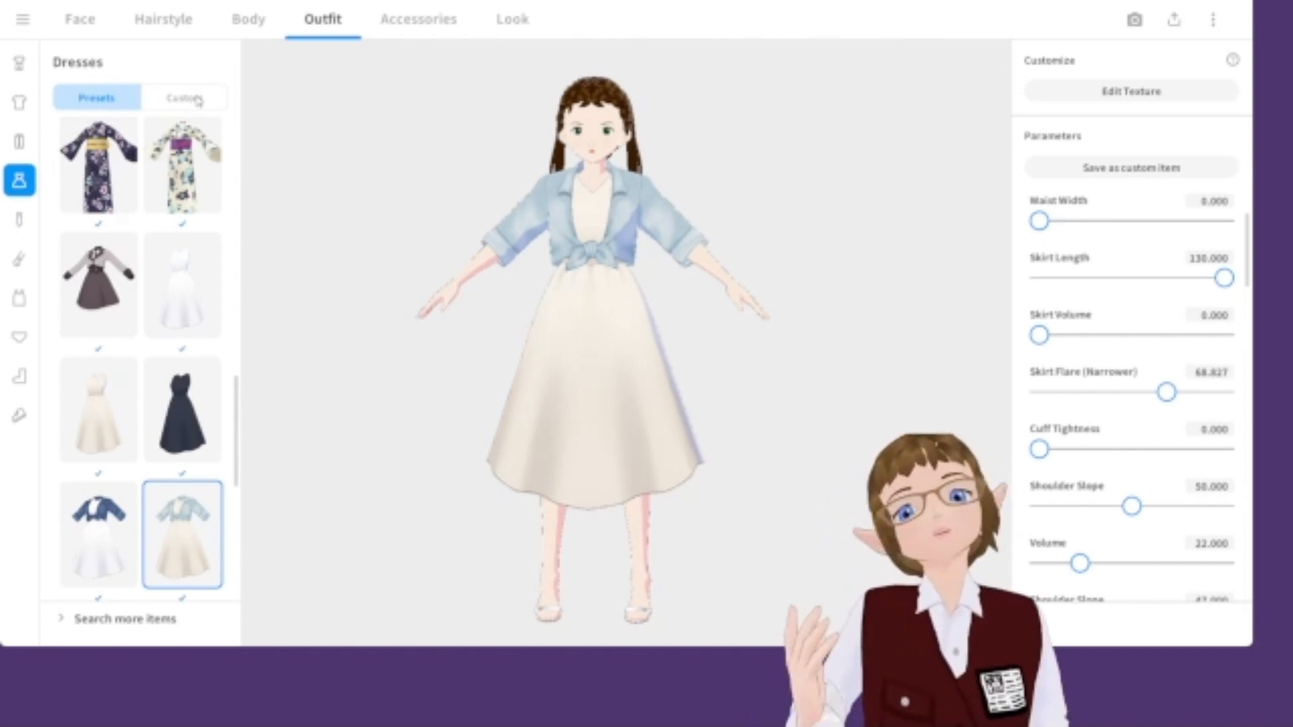
scroll(141, 350, "up", 15)
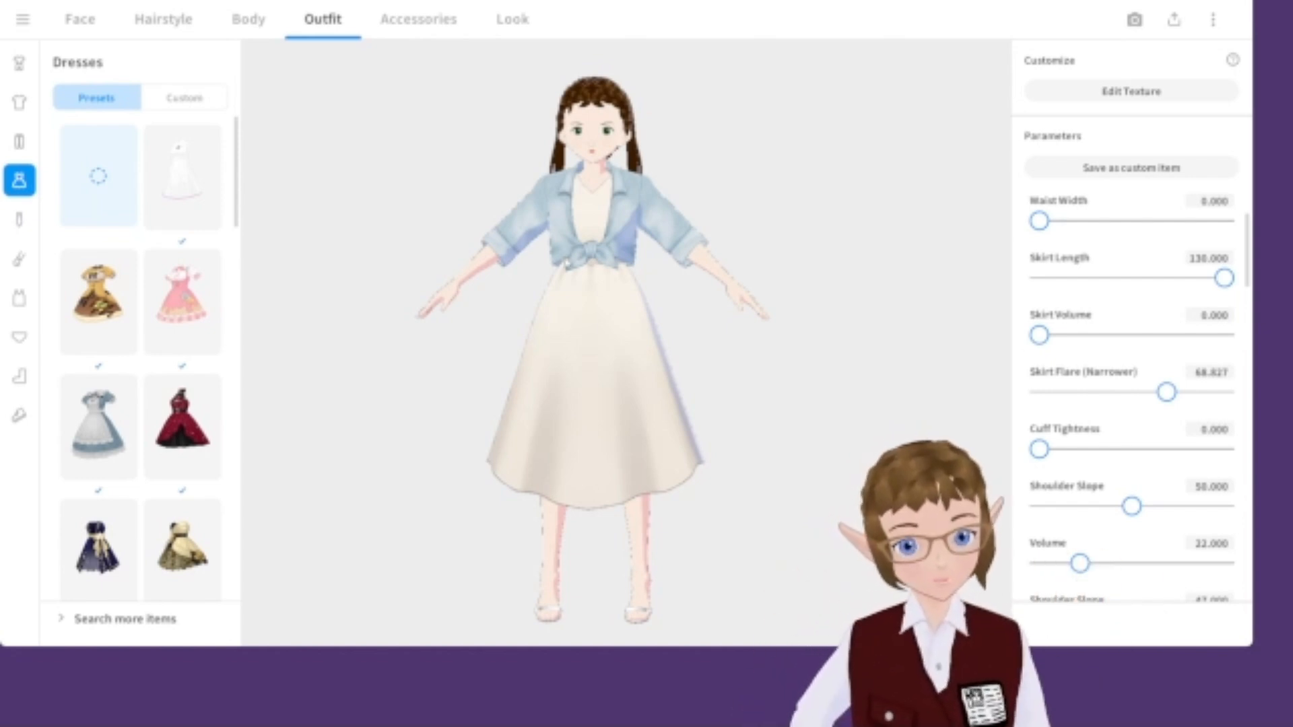
left_click_drag(648, 148, 716, 192)
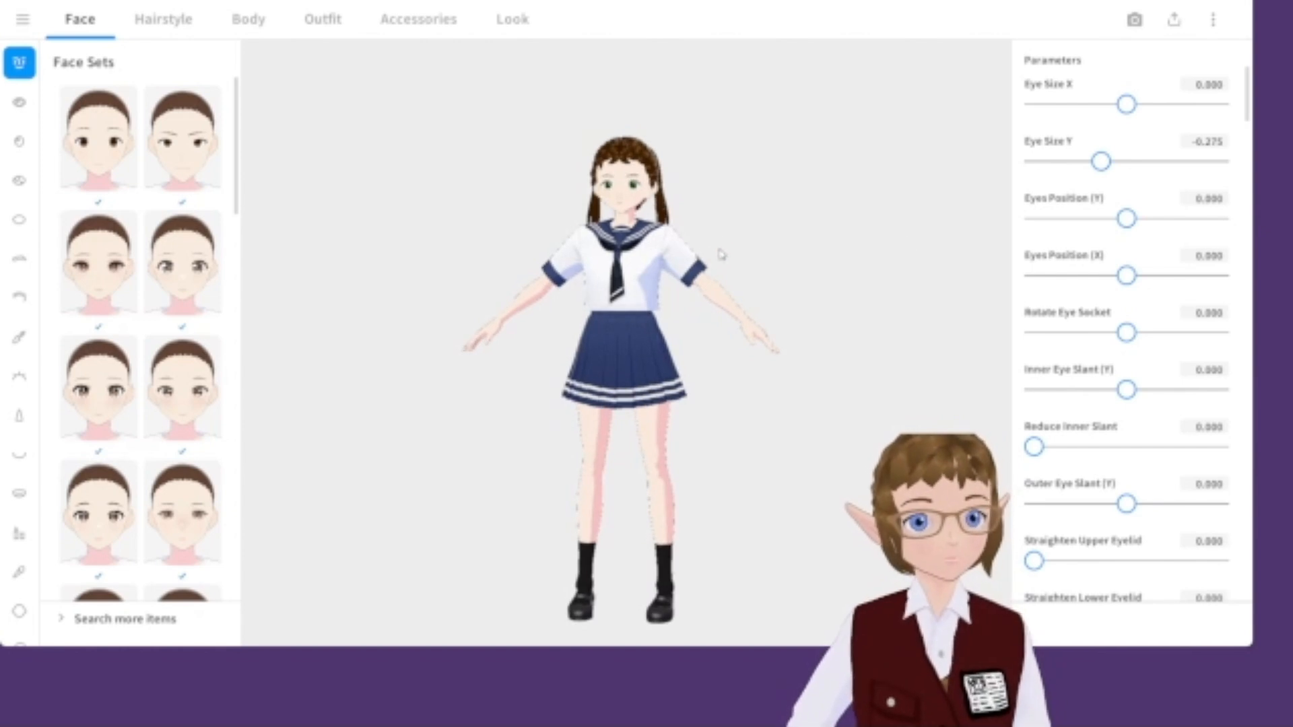
Shrink the eyes by setting both Eye Size Y and Eye Size X to -1.
left_click_drag(1105, 160, 1034, 161)
scroll(673, 148, "up", 3)
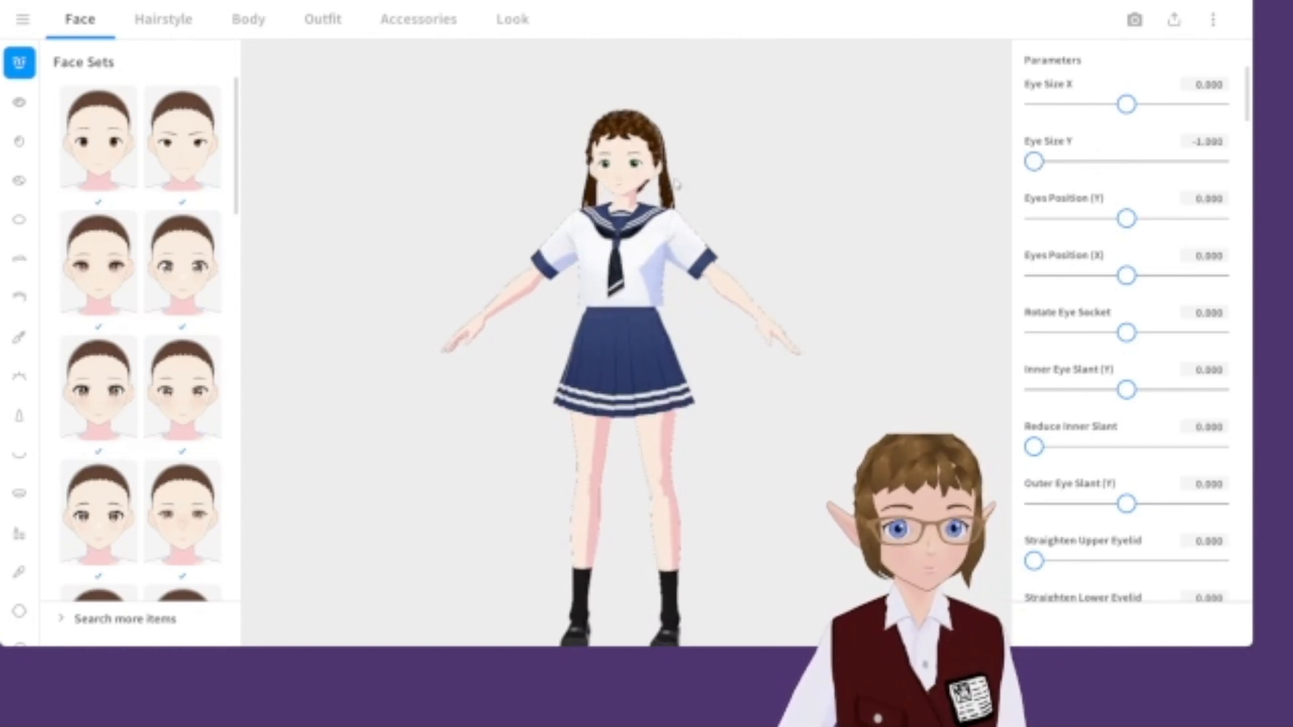
scroll(674, 148, "up", 5)
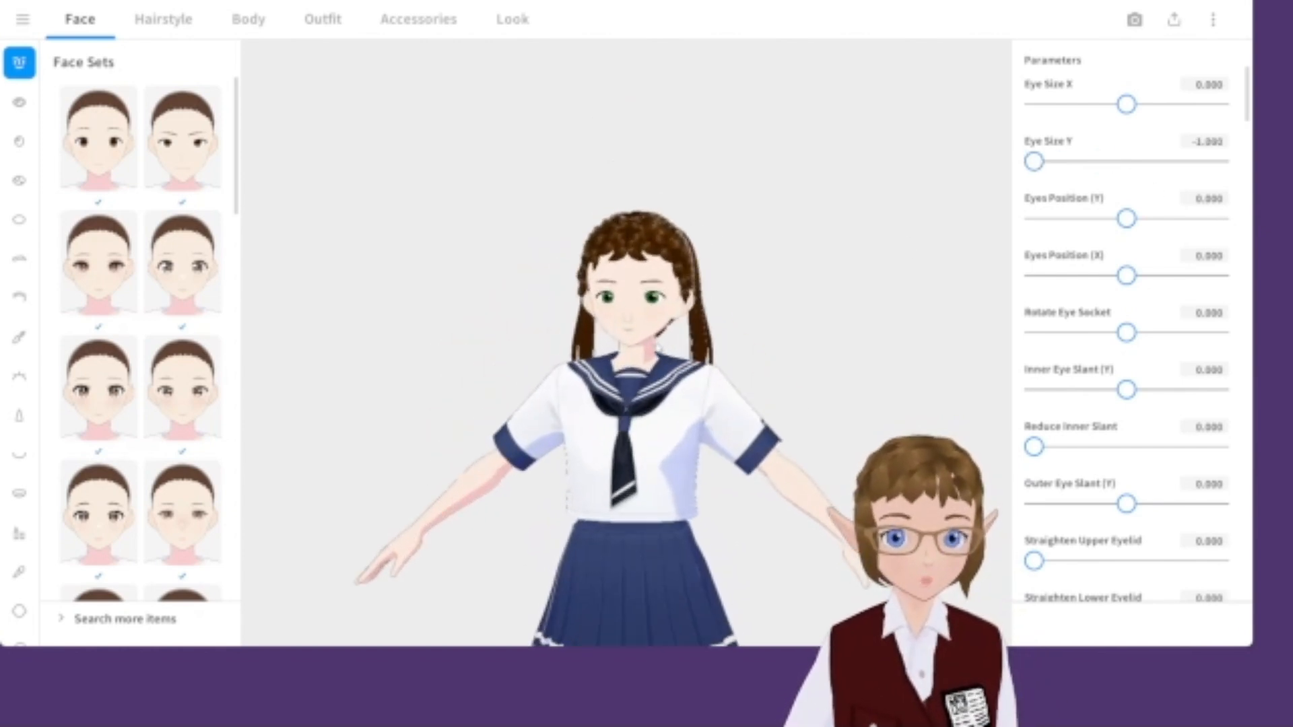
scroll(658, 369, "up", 5)
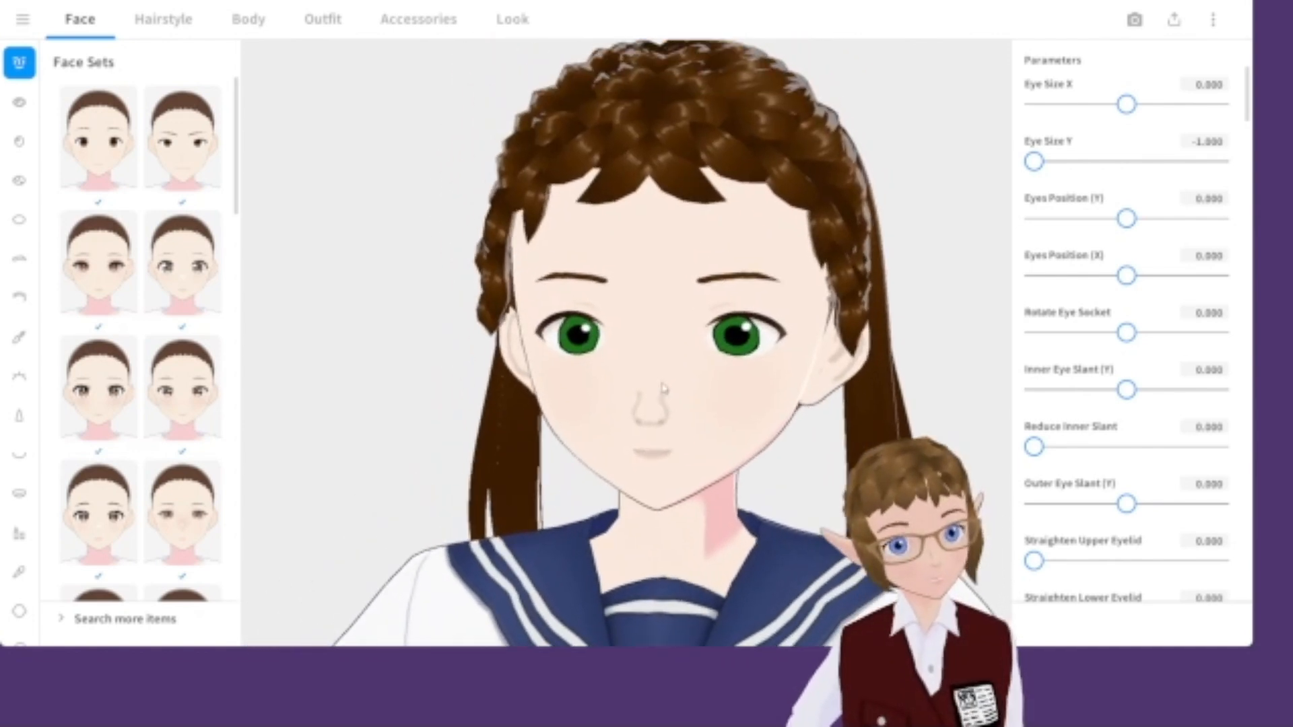
scroll(661, 387, "up", 2)
left_click_drag(1136, 114, 1000, 101)
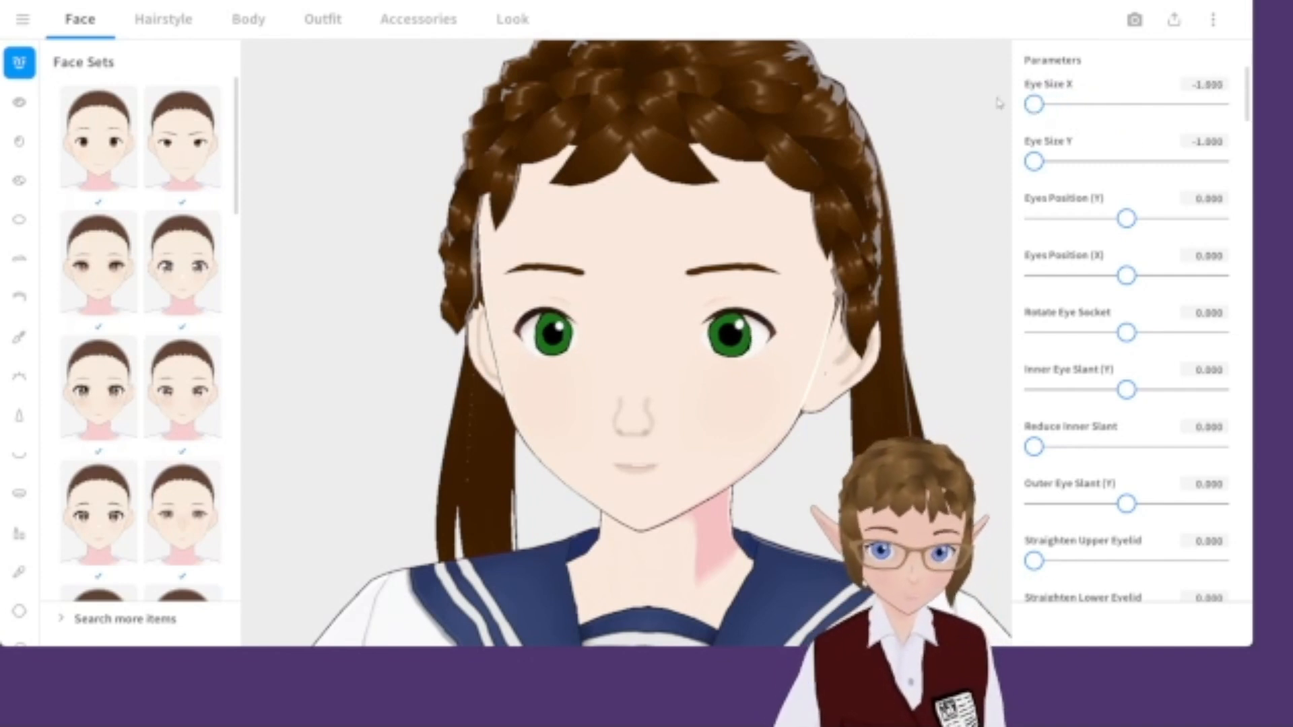
Set Eye Size Y to -1.2.
left_click(1210, 141)
type("-1.2")
key("Return")
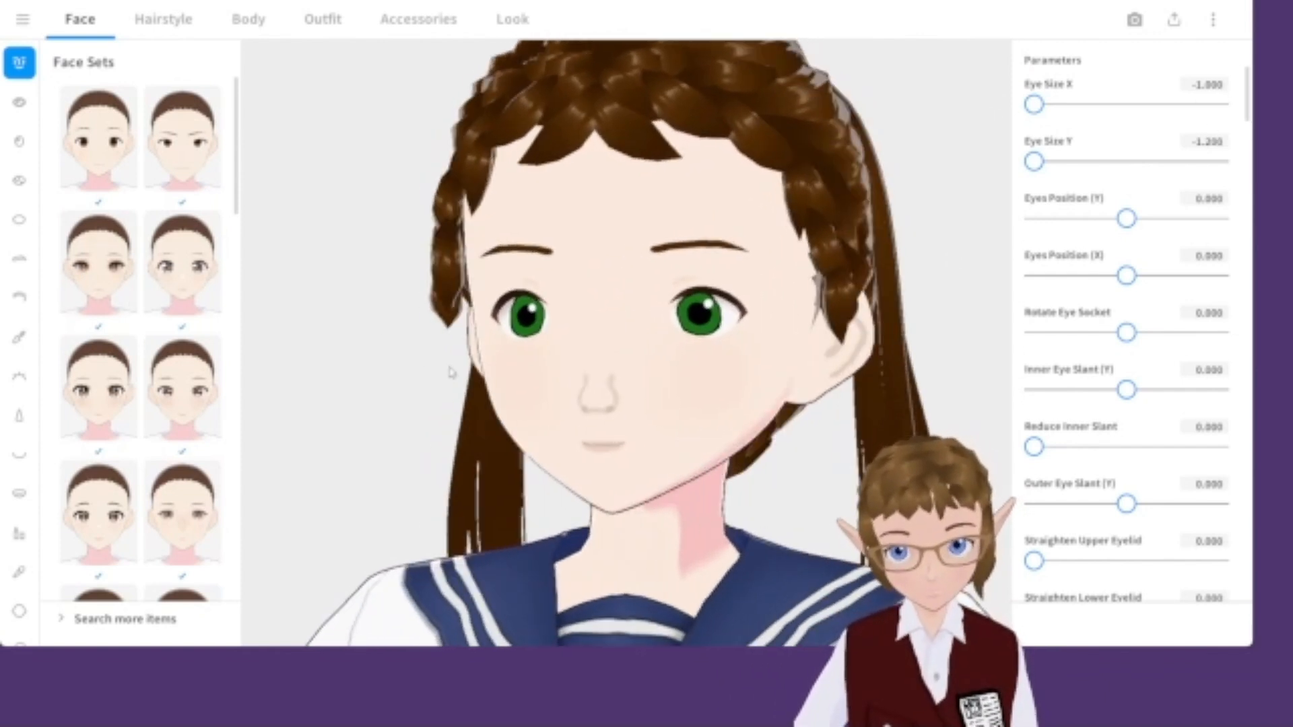
Open the Lips category and switch to the plain second custom lips item.
left_click(19, 533)
left_click(116, 290)
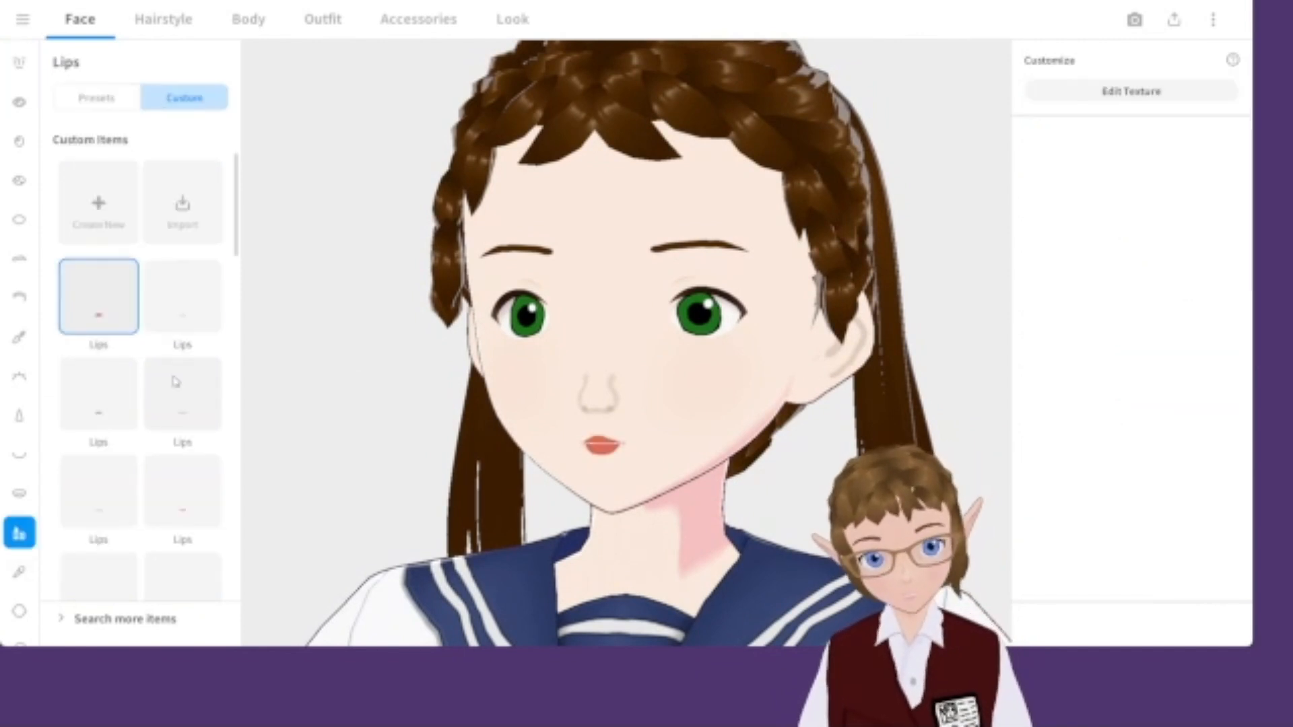
left_click(183, 296)
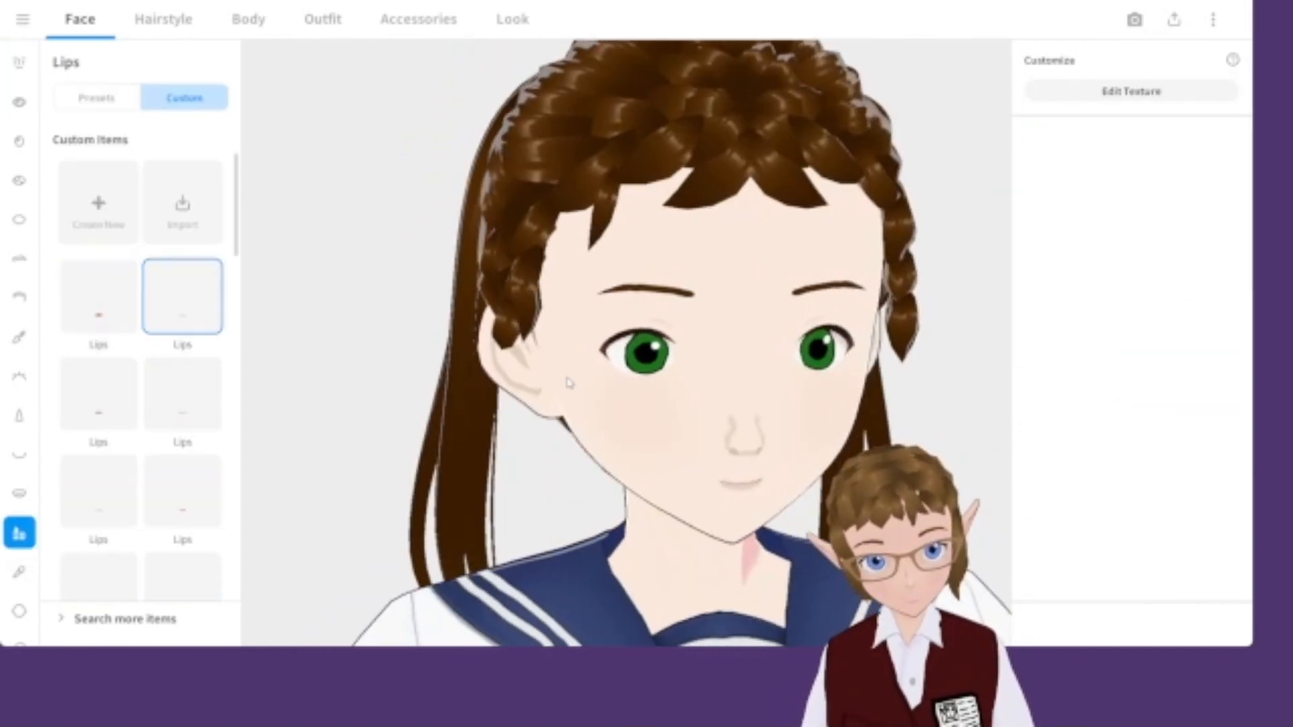
Open the Mouth settings and narrow the Mouth Width to about -0.337.
left_click(19, 454)
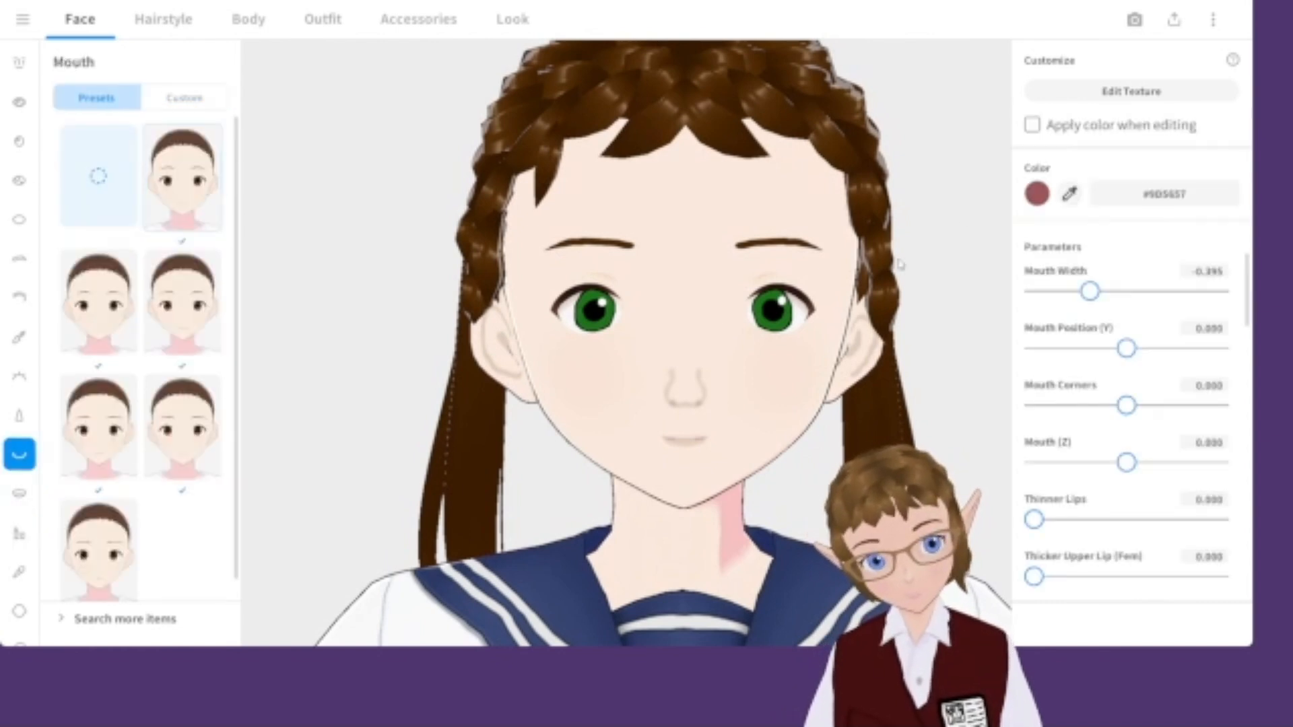
left_click_drag(1124, 291, 1094, 291)
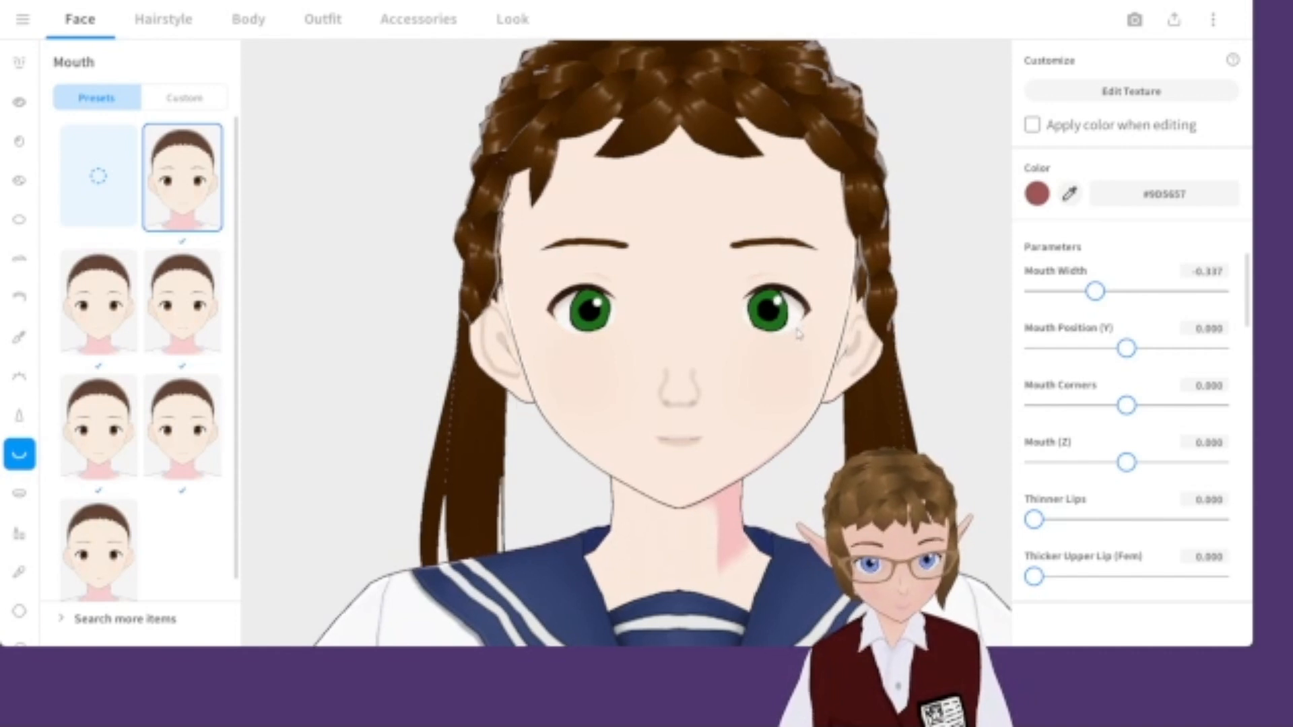
Open the skin texture editor and set the Pen to colour #EBD4C3 with the soft airbrush brush type.
scroll(27, 592, "down", 1)
left_click(19, 546)
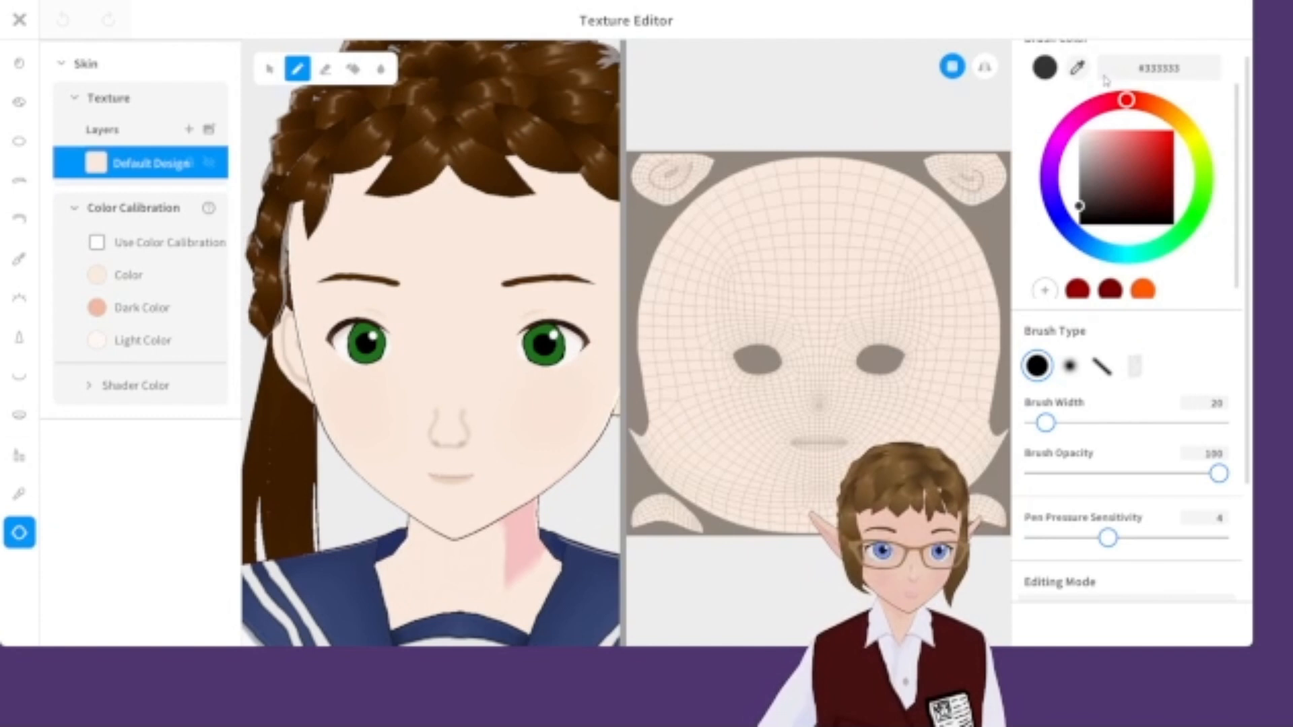
left_click(1077, 67)
left_click(466, 294)
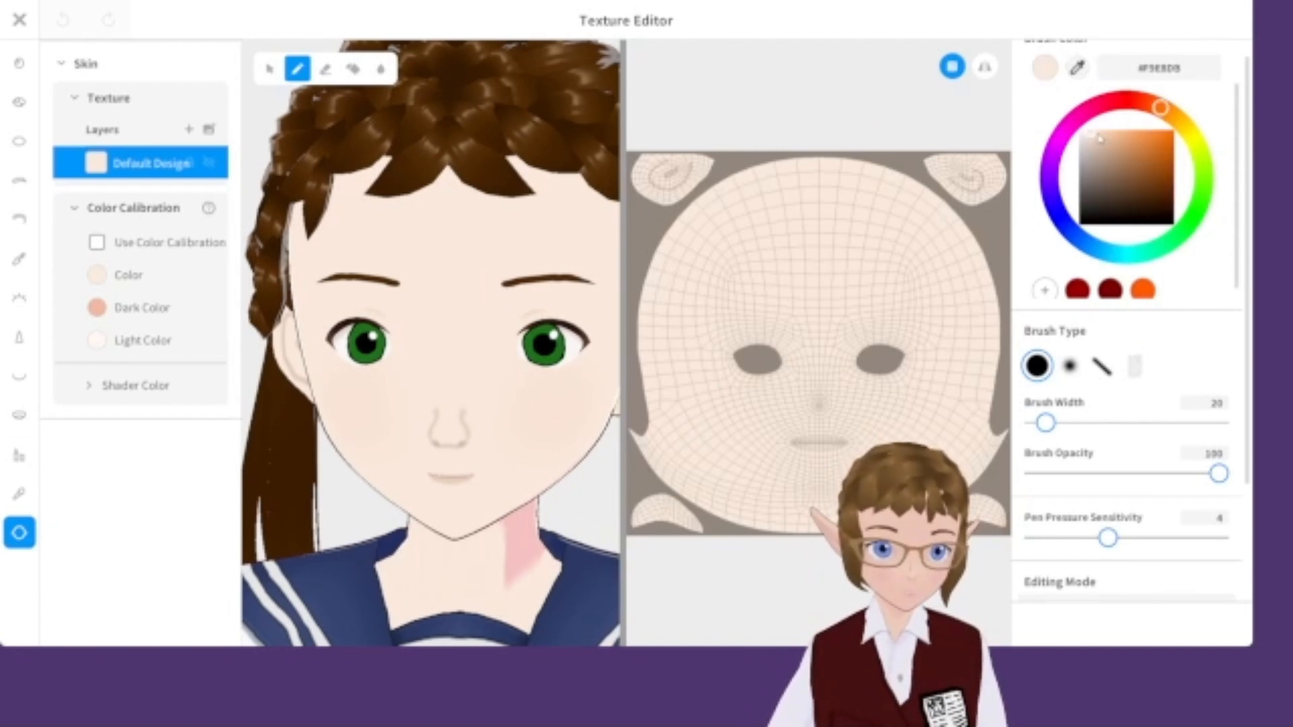
left_click(1095, 138)
left_click(1070, 367)
Turn on mirrored painting, set the brush width to 12, and dab a soft shade just below the eye.
right_click_drag(606, 436, 483, 381)
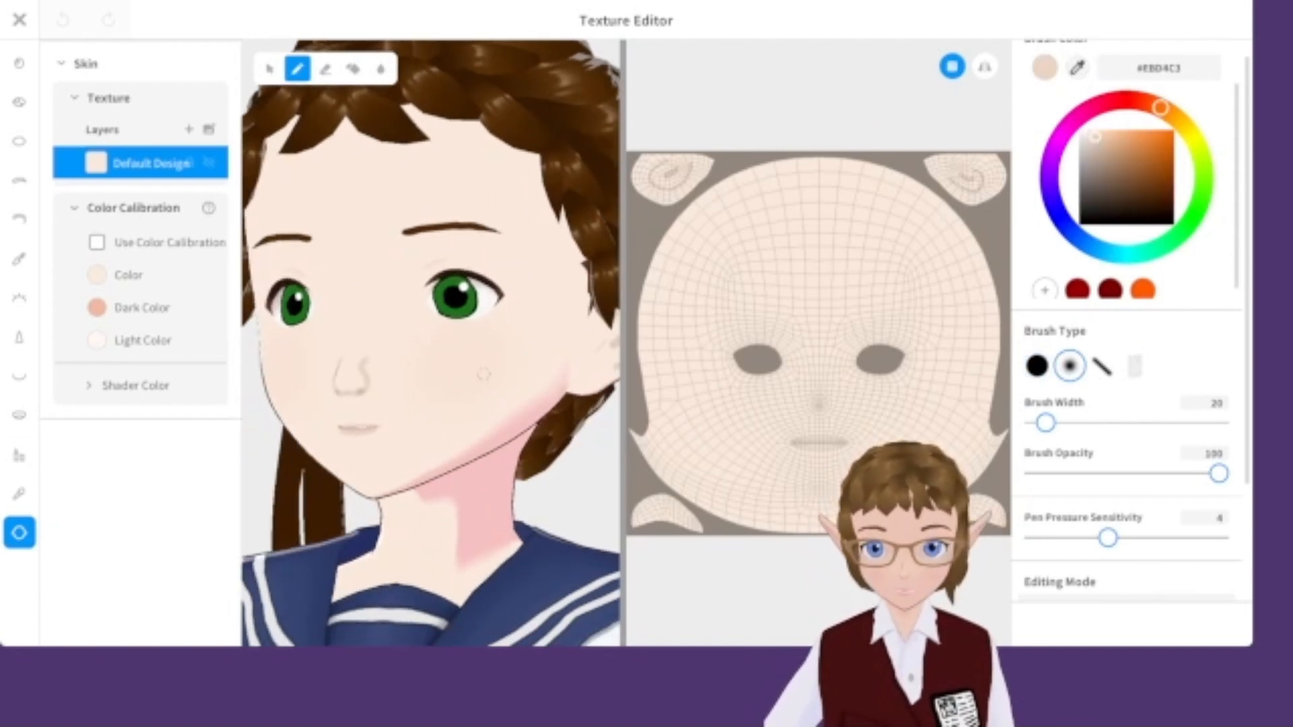
left_click(985, 66)
scroll(431, 336, "up", 5)
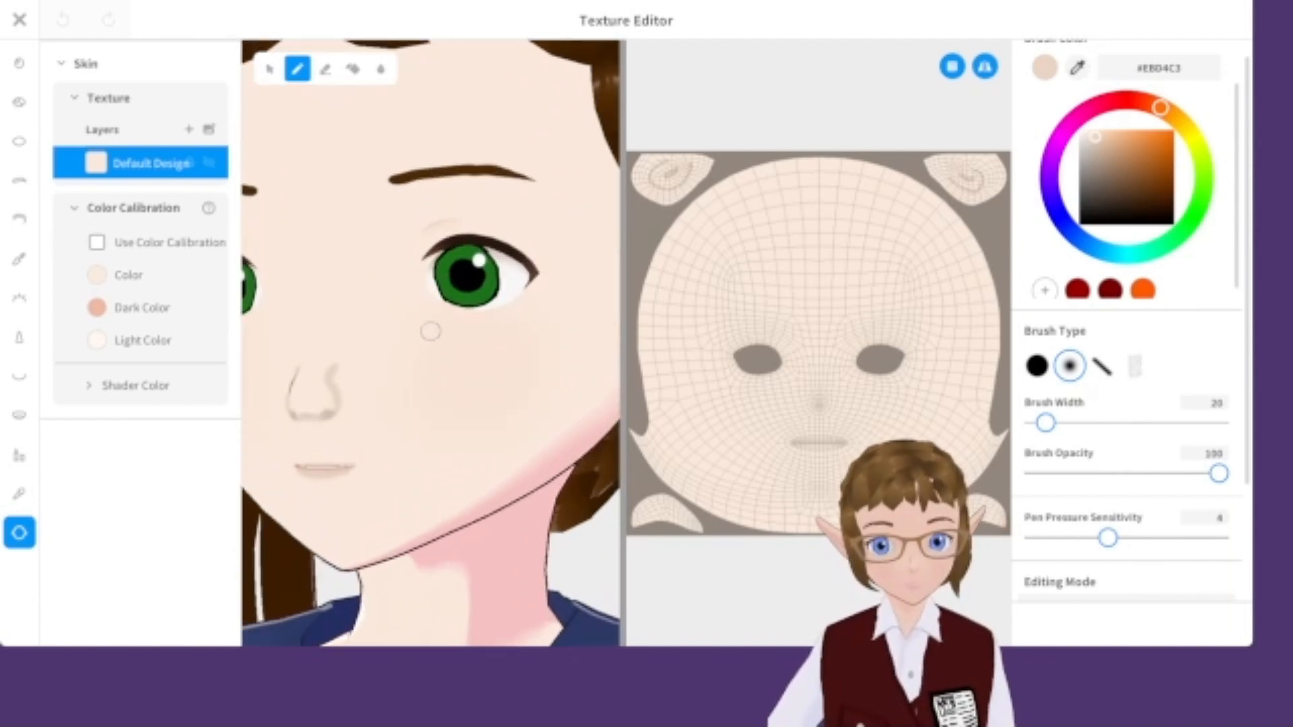
left_click_drag(1045, 423, 1041, 423)
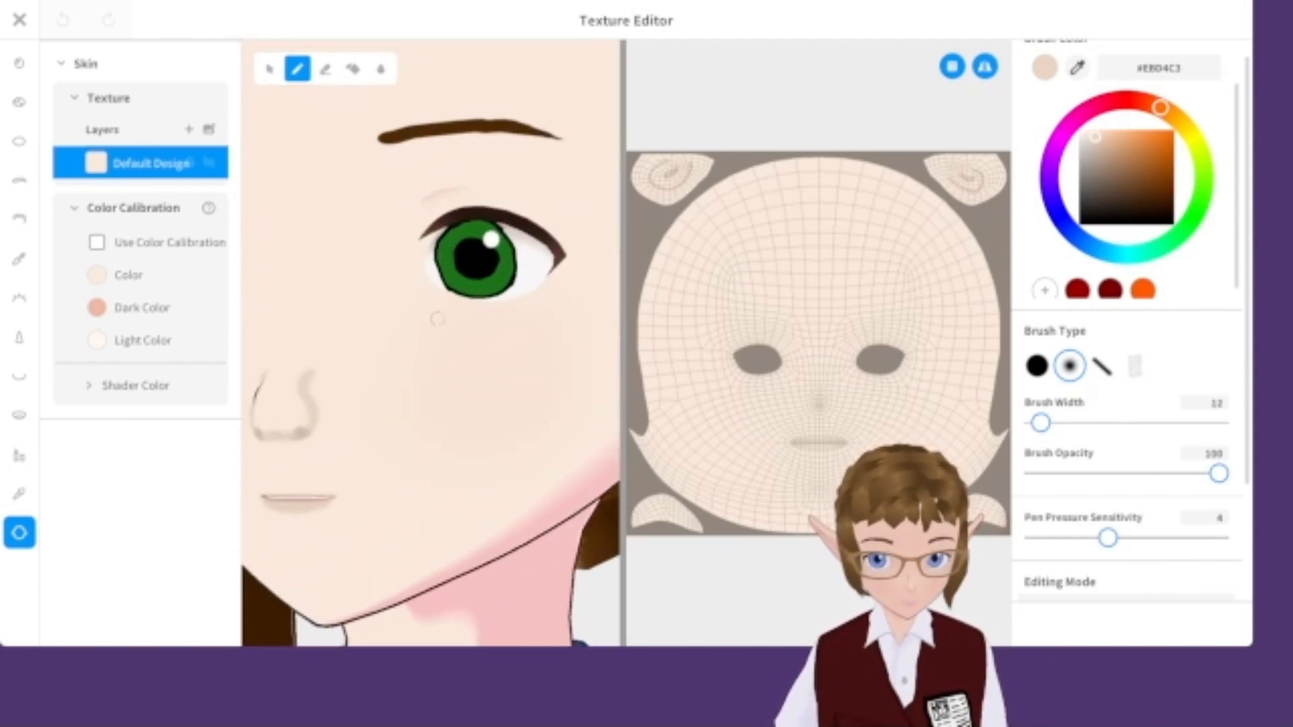
left_click_drag(408, 287, 416, 294)
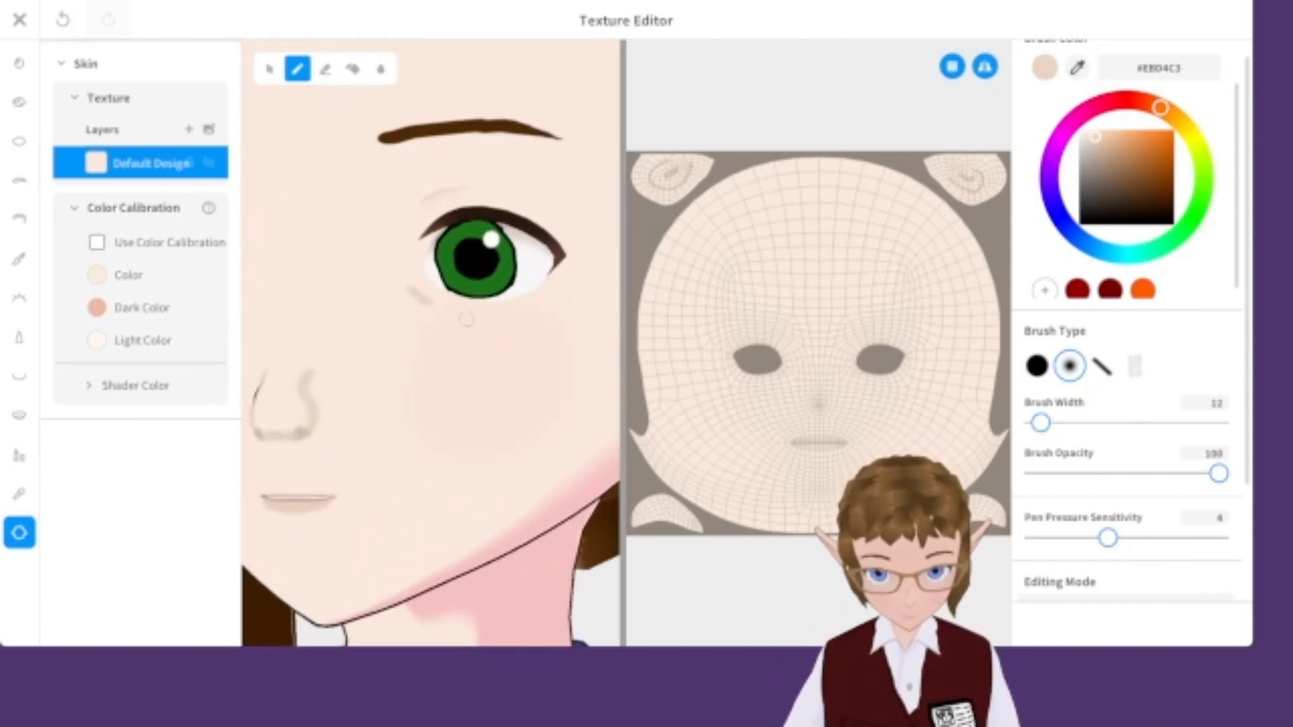
Paint a faint crease line across the forehead.
scroll(446, 309, "down", 6)
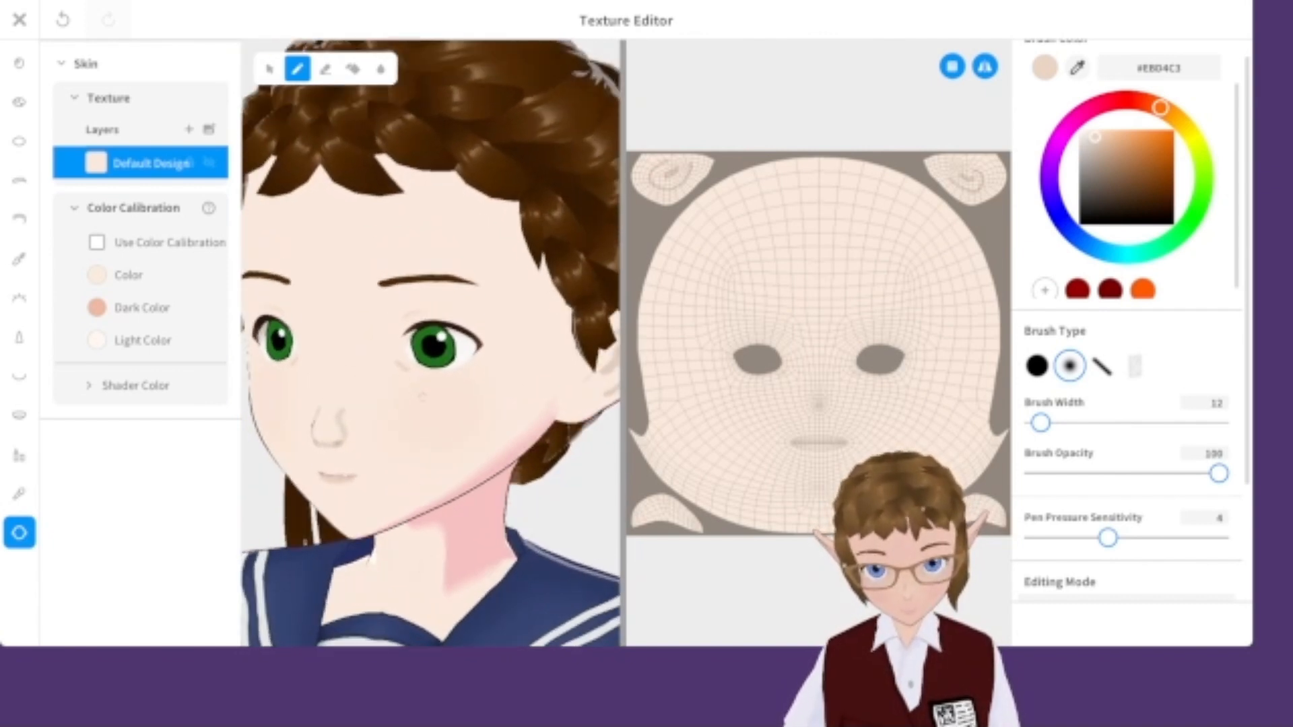
scroll(436, 344, "up", 6)
scroll(578, 365, "down", 6)
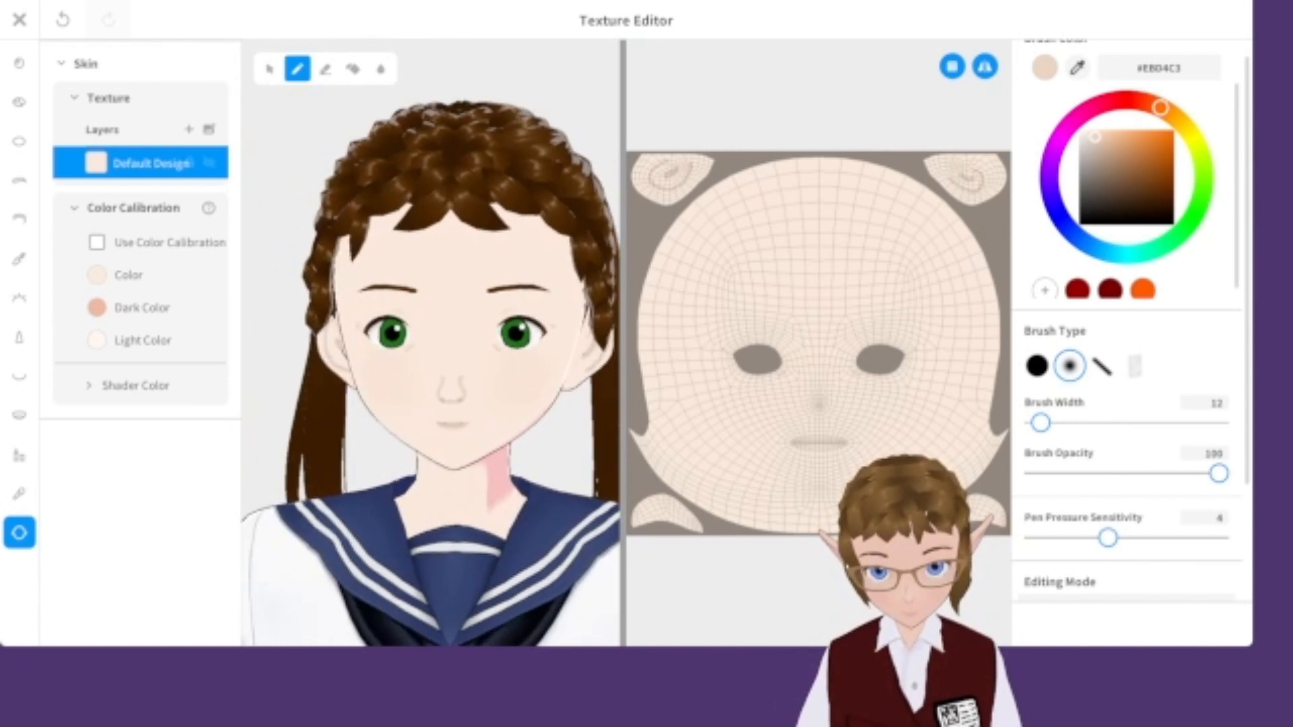
scroll(457, 302, "up", 6)
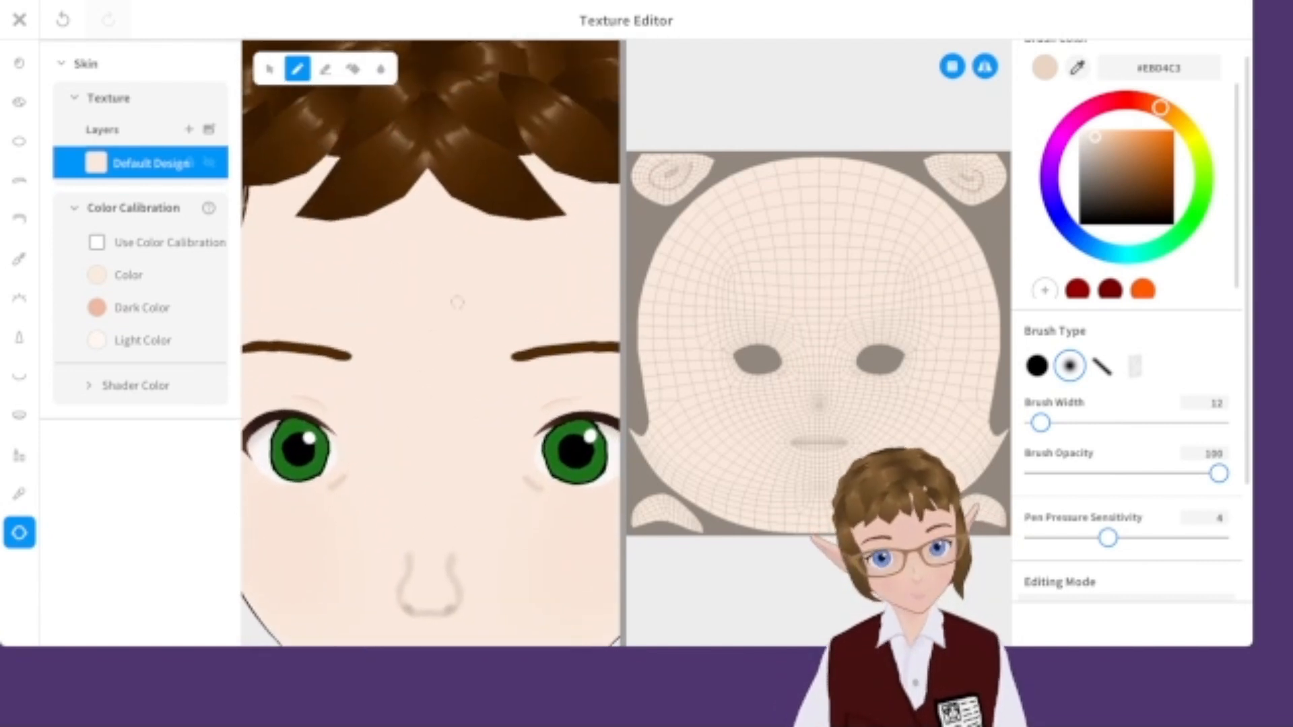
scroll(457, 302, "up", 2)
left_click_drag(371, 289, 410, 285)
Pick the darker pen colour #DDC9B9, set the brush width to 5, and draw a short line under the eye.
scroll(512, 338, "down", 8)
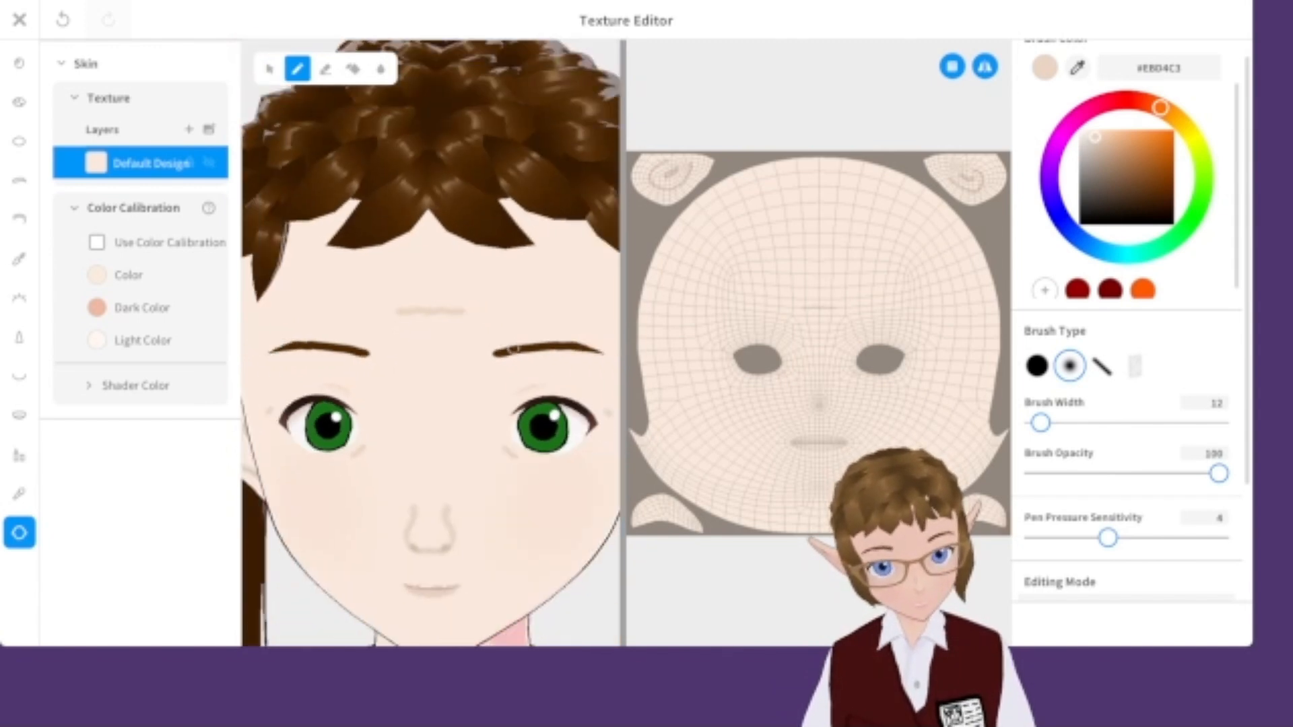
scroll(480, 389, "up", 6)
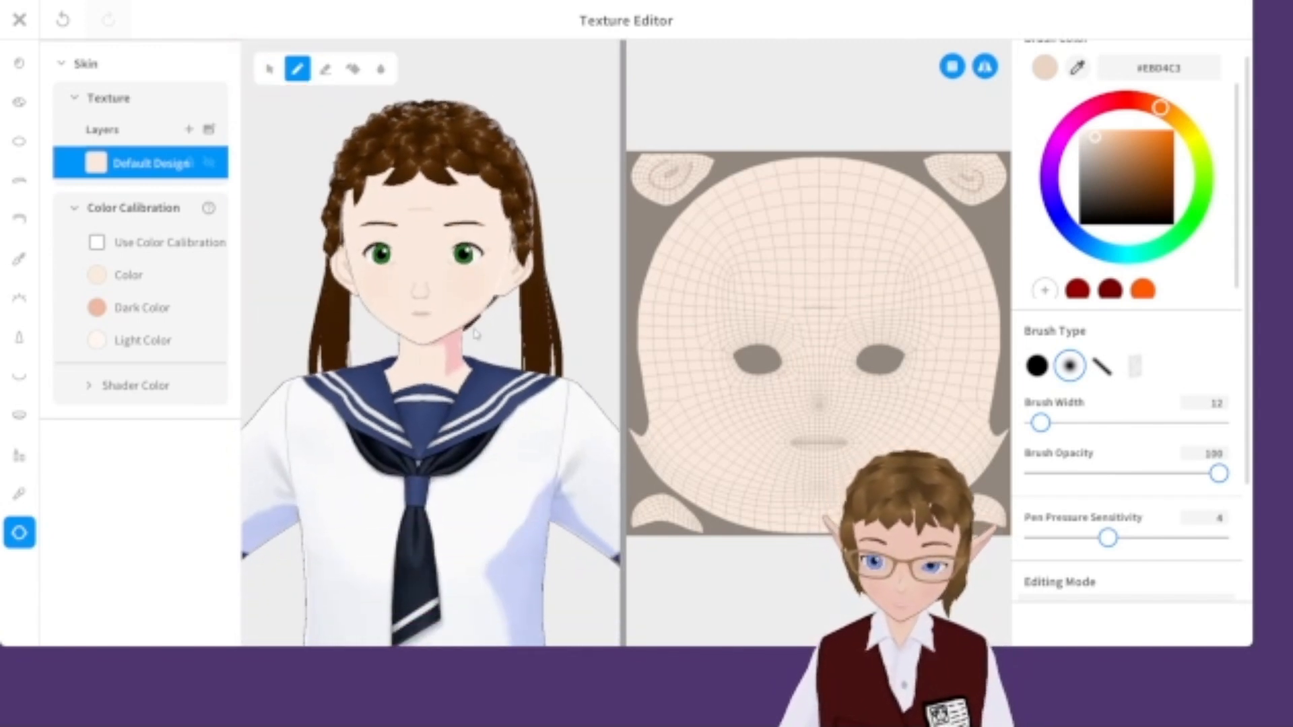
scroll(447, 283, "up", 2)
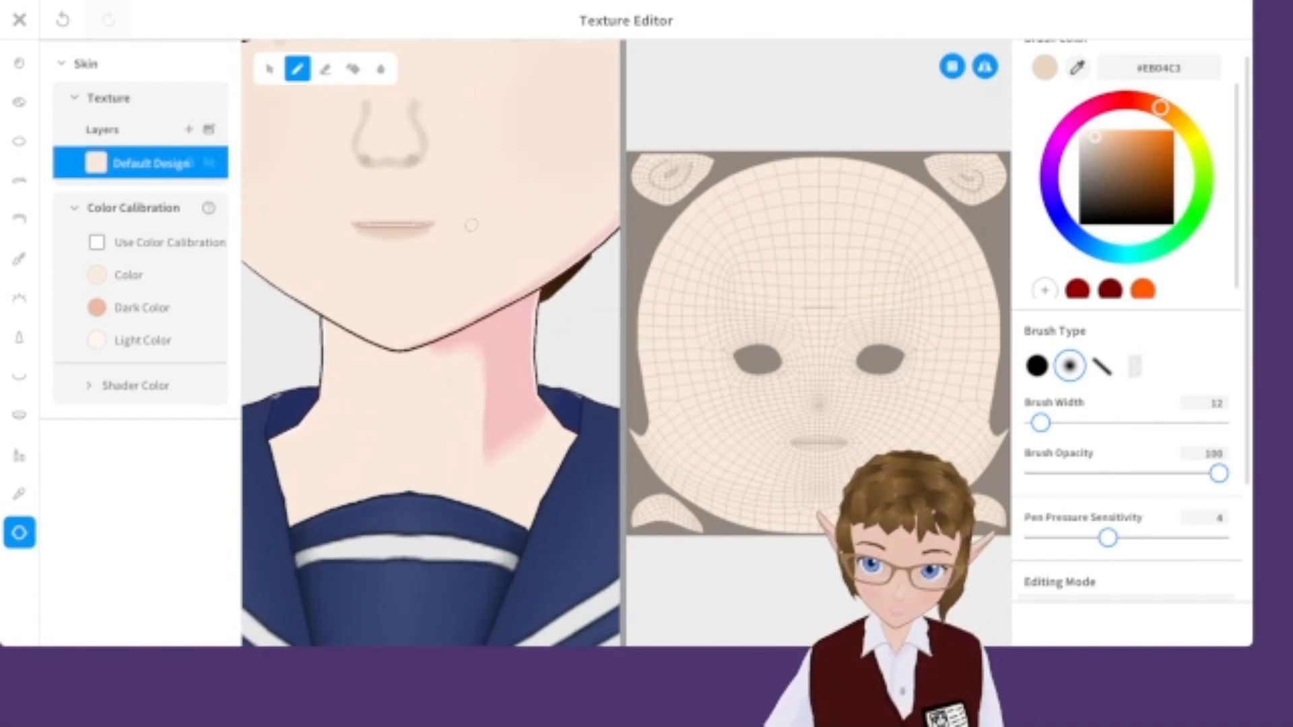
scroll(467, 222, "down", 8)
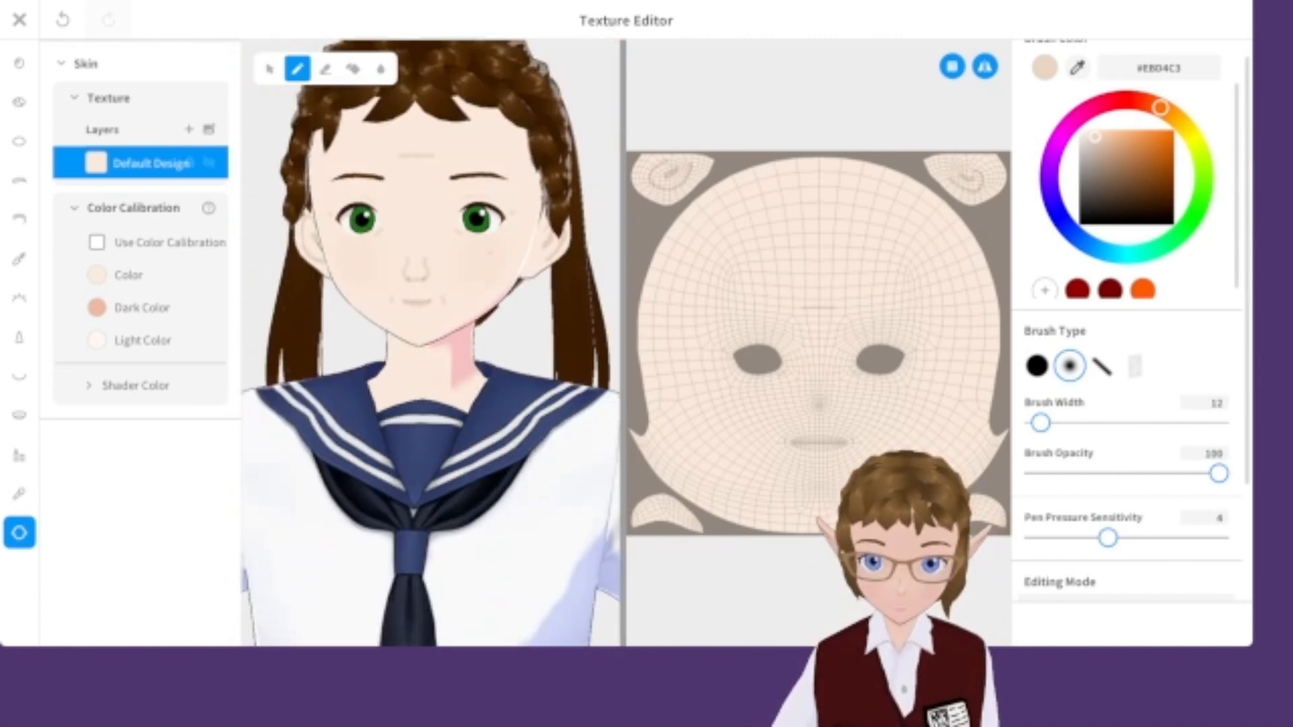
scroll(430, 269, "up", 8)
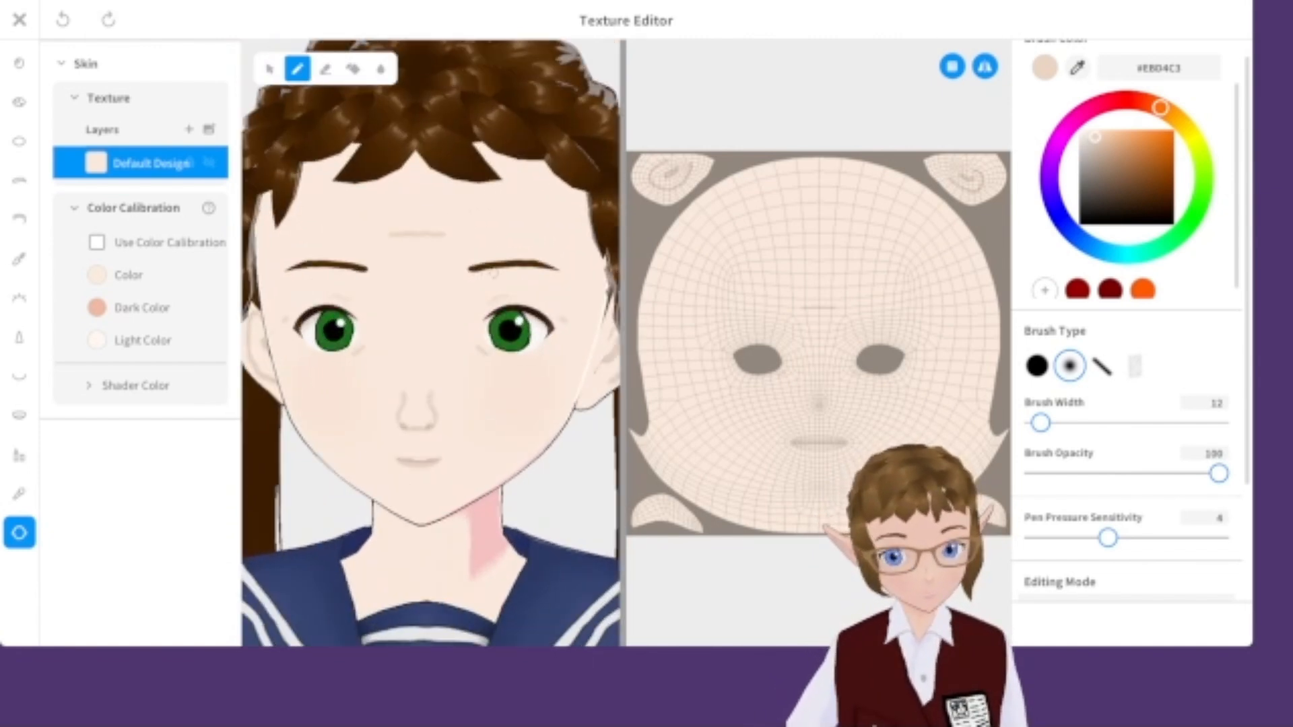
left_click(1096, 144)
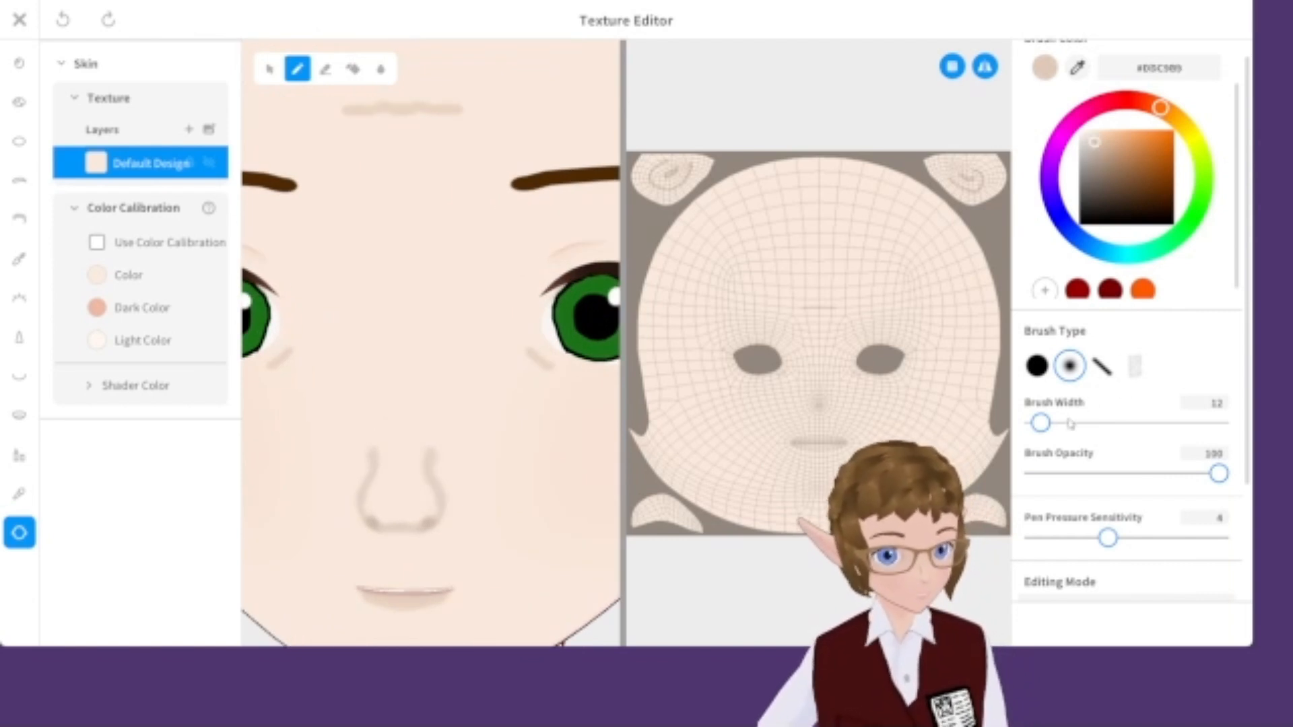
left_click_drag(1042, 434, 1038, 433)
scroll(476, 337, "up", 5)
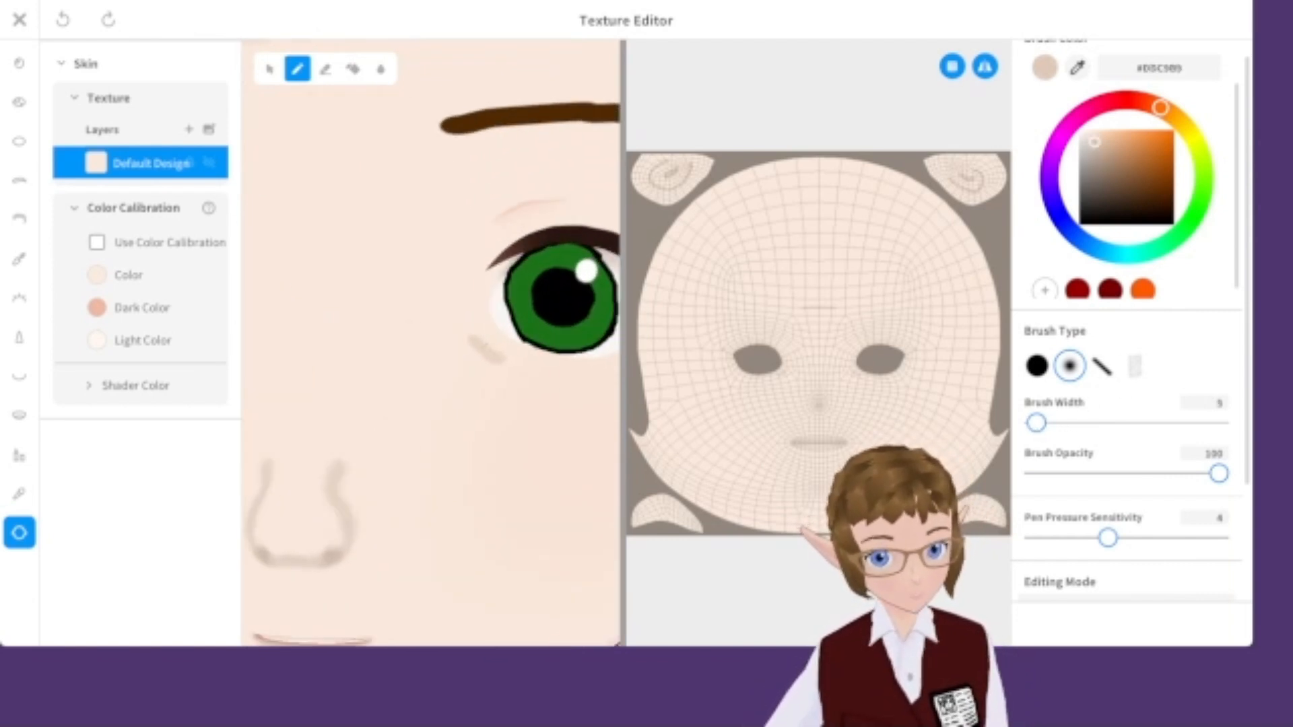
left_click_drag(484, 342, 494, 349)
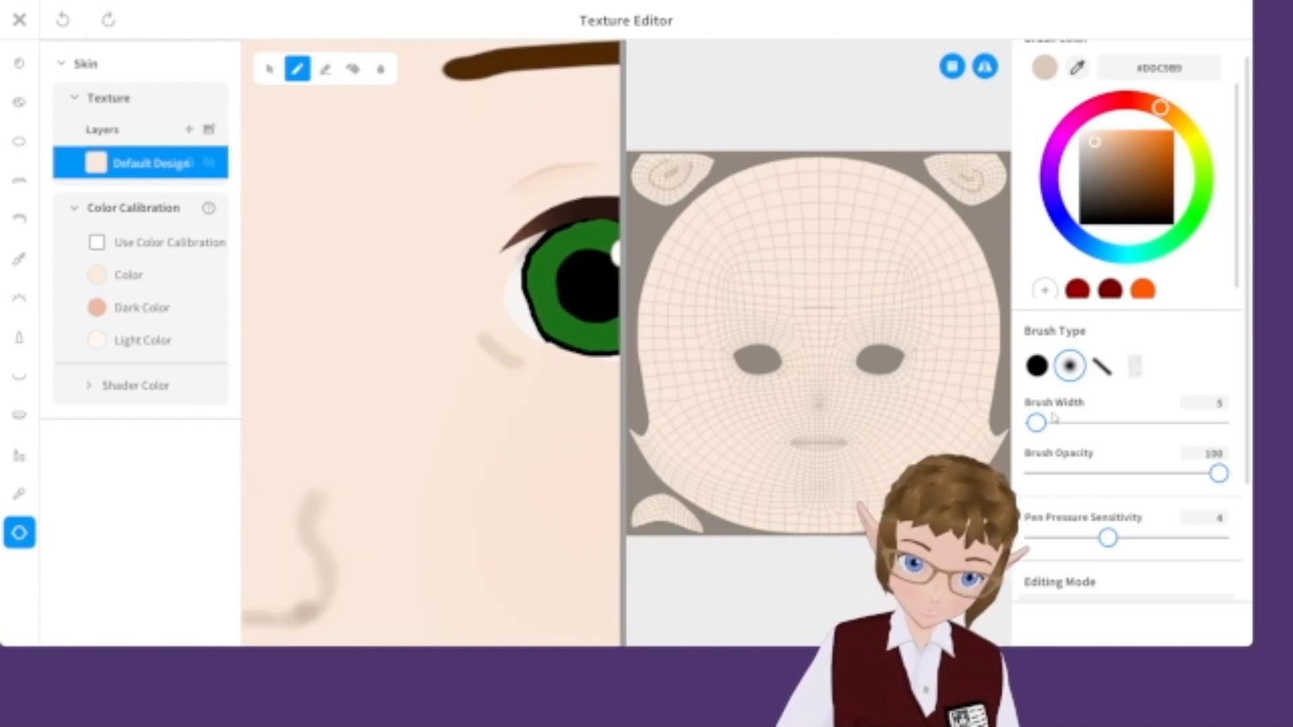
Lower brush opacity to 83, undo two strokes, and redraw the short line beneath the eye.
left_click_drag(1189, 473, 1187, 473)
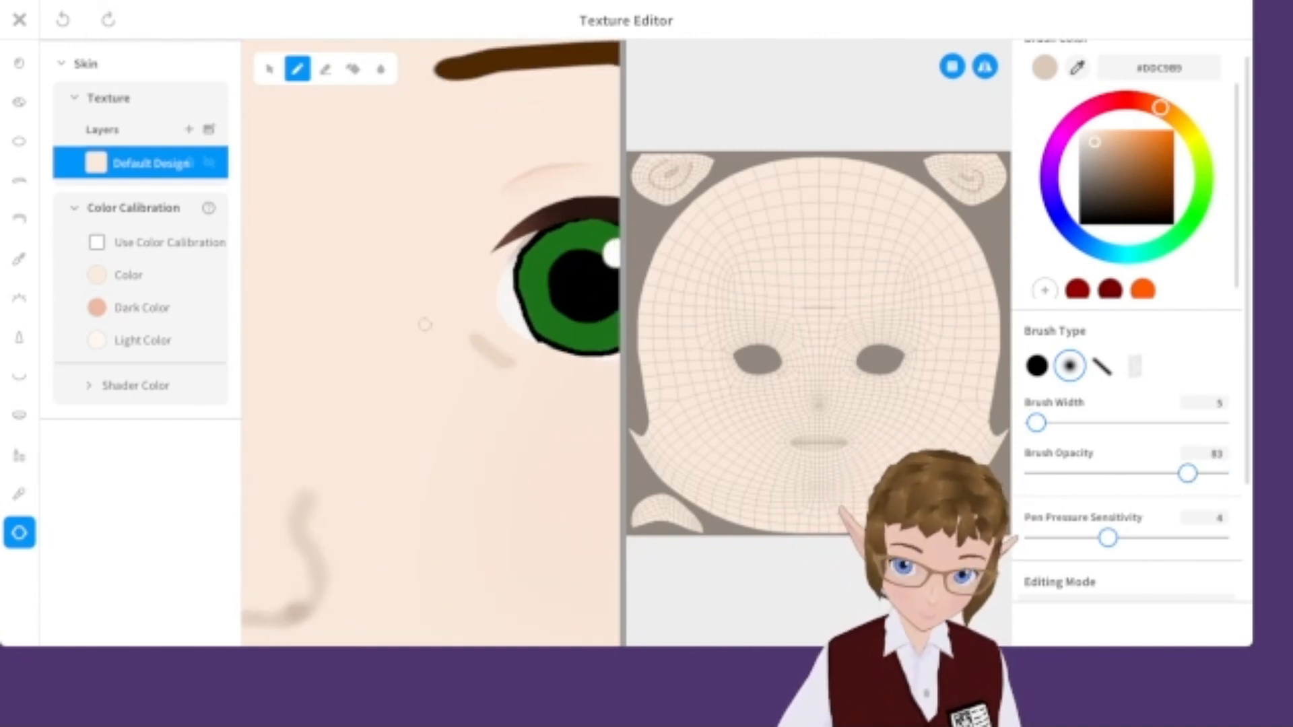
left_click_drag(439, 333, 467, 354)
key("ctrl+z")
key("ctrl+z")
mouse_move(460, 360)
middle_mouse_down()
mouse_move(540, 378)
mouse_move(453, 385)
middle_mouse_up()
Paint additional thin detail strokes around the ear and across the forehead.
scroll(541, 385, "up", 5)
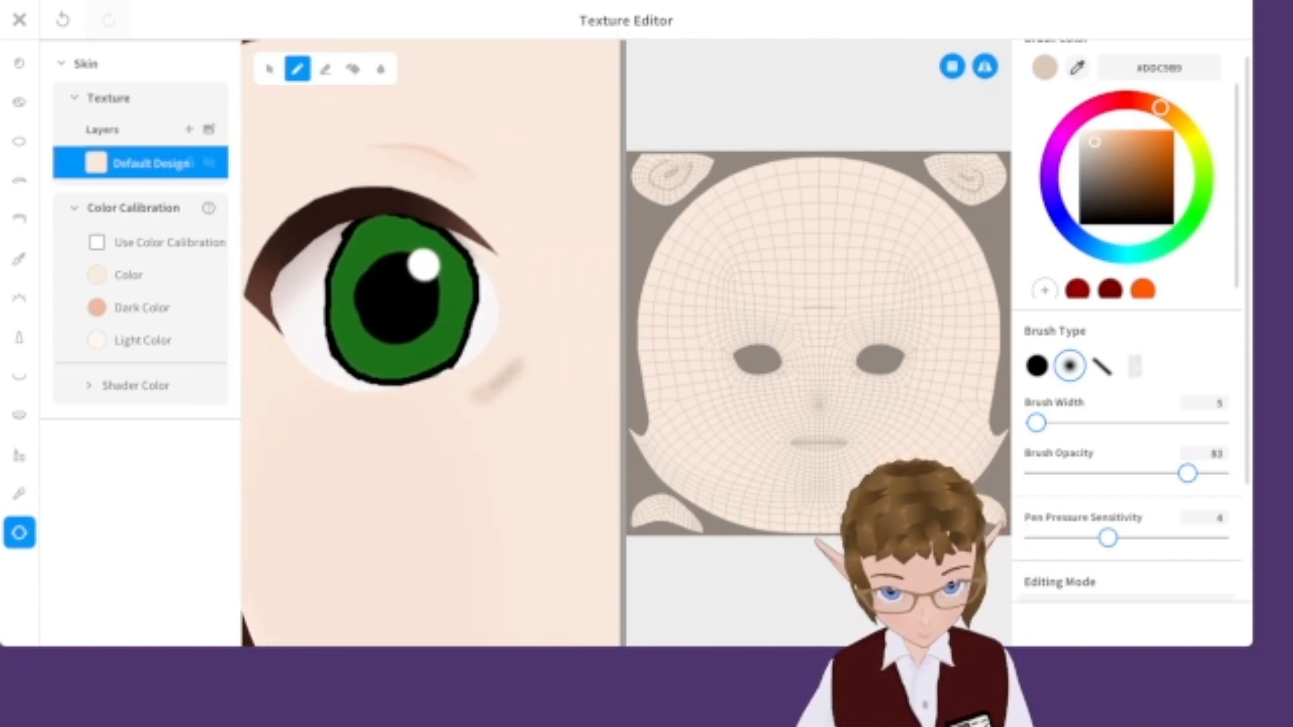
scroll(453, 385, "down", 3)
middle_click_drag(314, 275, 546, 277)
scroll(546, 277, "up", 3)
right_click_drag(547, 263, 553, 269)
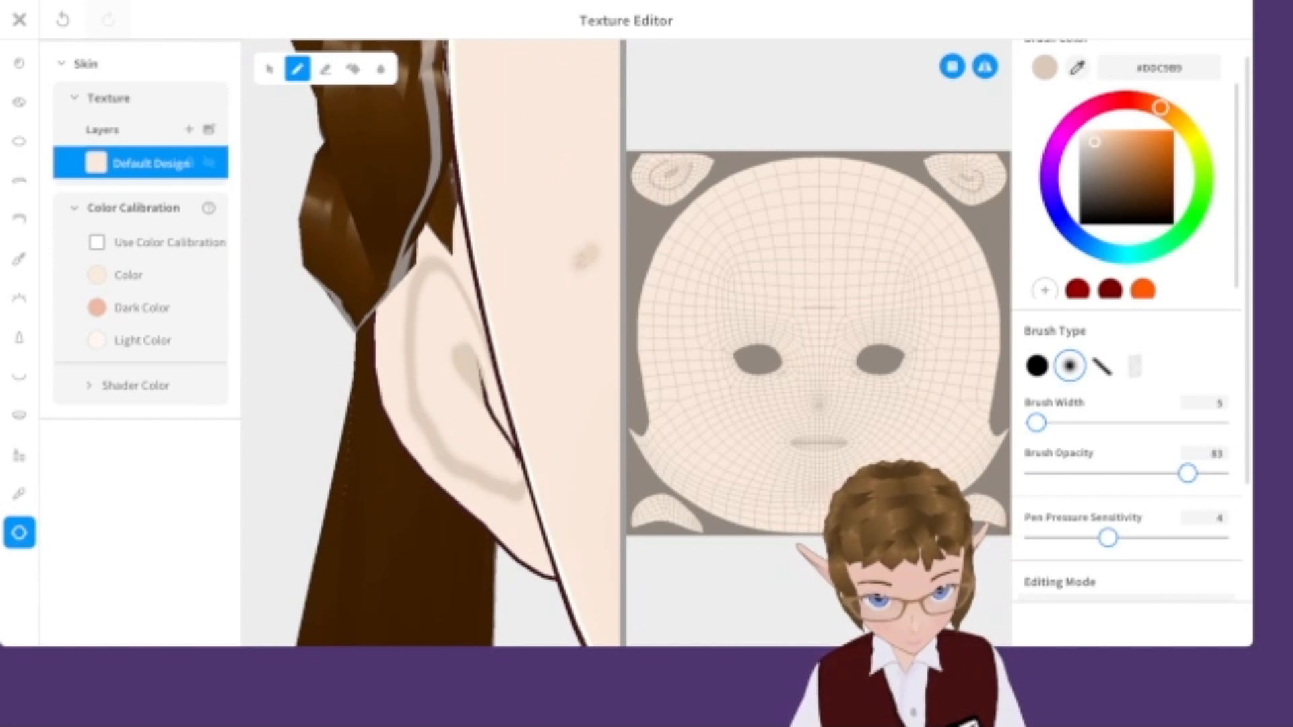
scroll(590, 250, "down", 8)
middle_click_drag(576, 177, 346, 191)
scroll(370, 162, "up", 5)
middle_click_drag(387, 84, 415, 242)
scroll(415, 242, "up", 2)
scroll(341, 258, "up", 1)
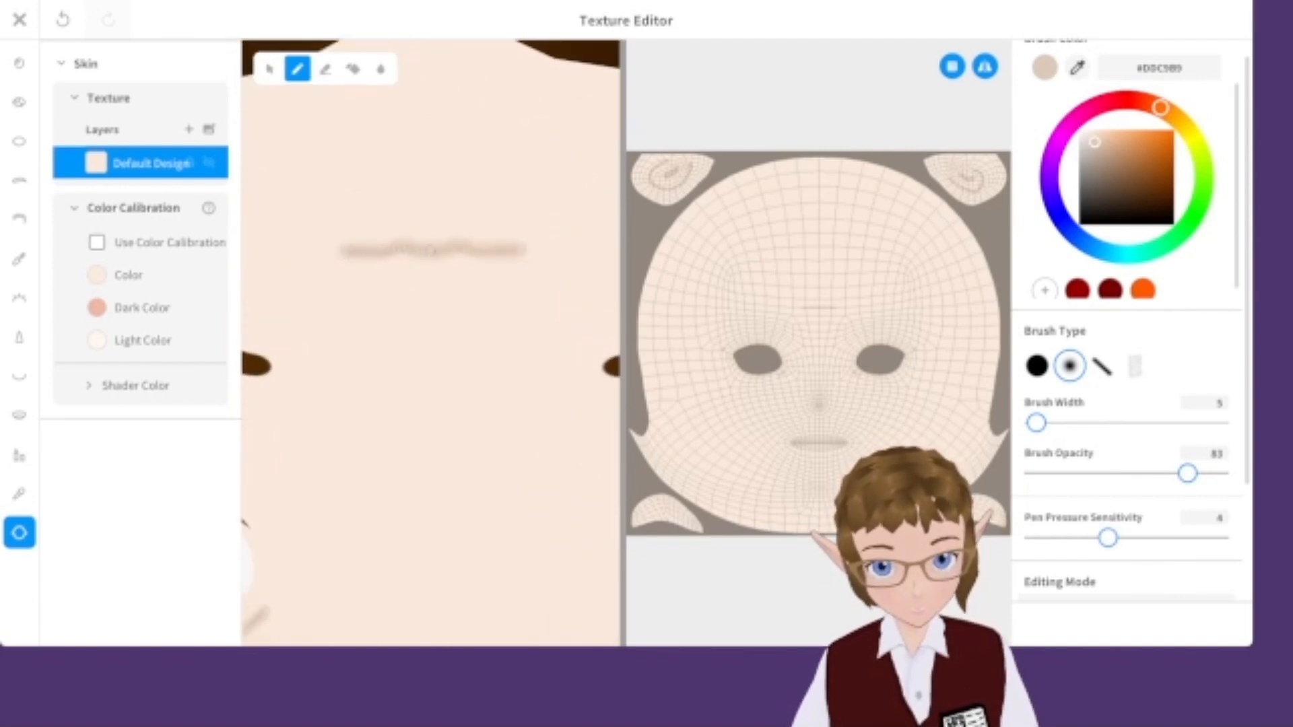
scroll(591, 366, "down", 12)
middle_click_drag(512, 374, 517, 181)
scroll(531, 226, "down", 3)
Close the texture editor and overwrite the existing skin item with the edits.
left_click(18, 20)
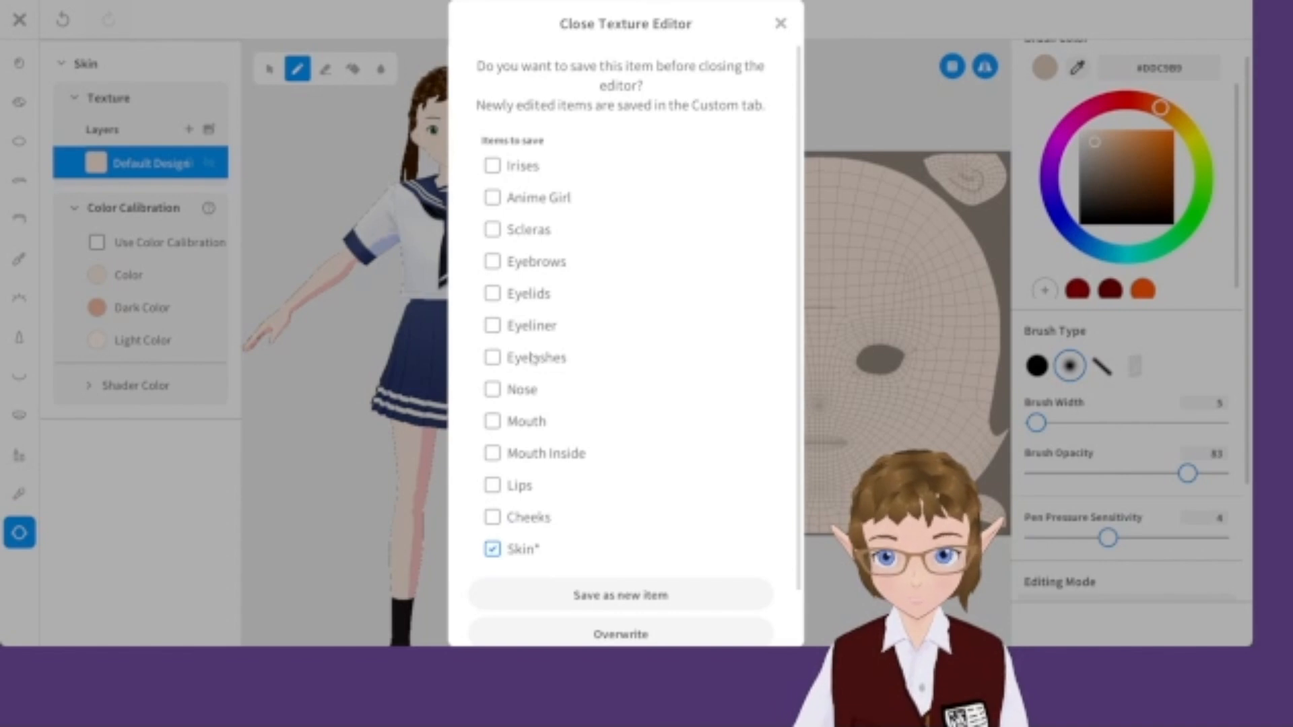
left_click(626, 635)
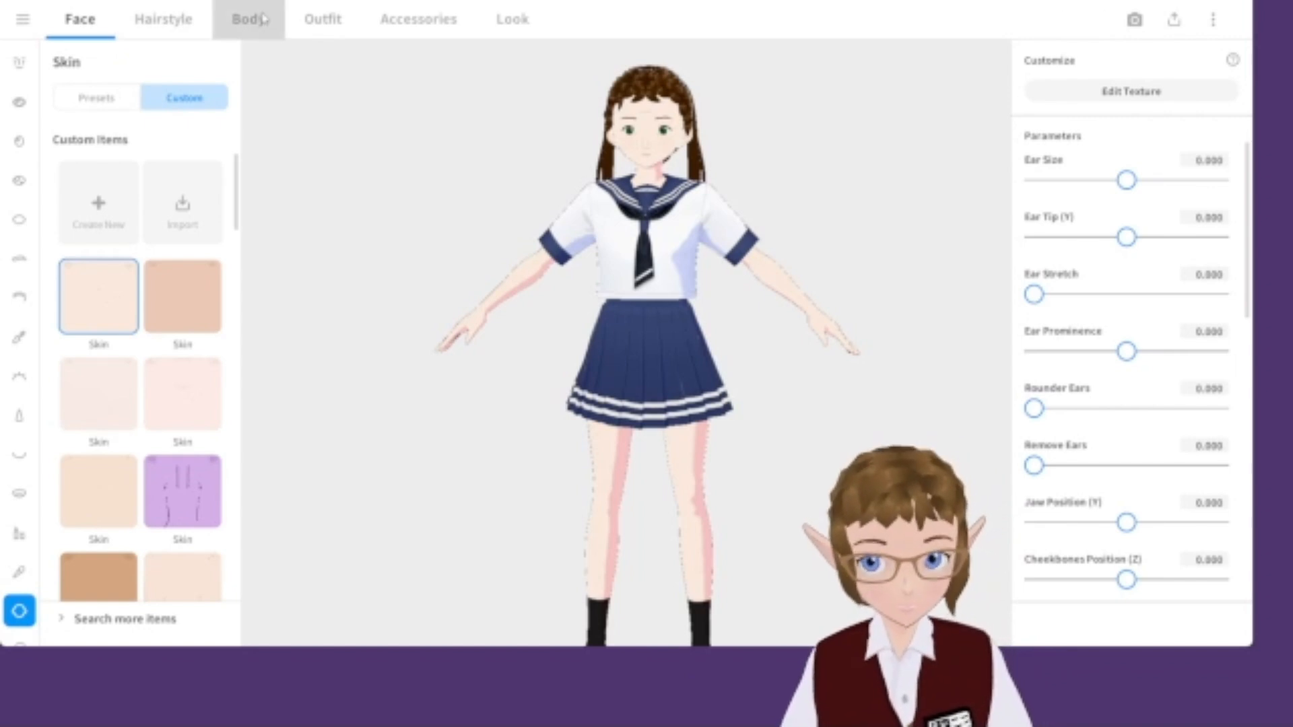
left_click(239, 21)
left_click(323, 21)
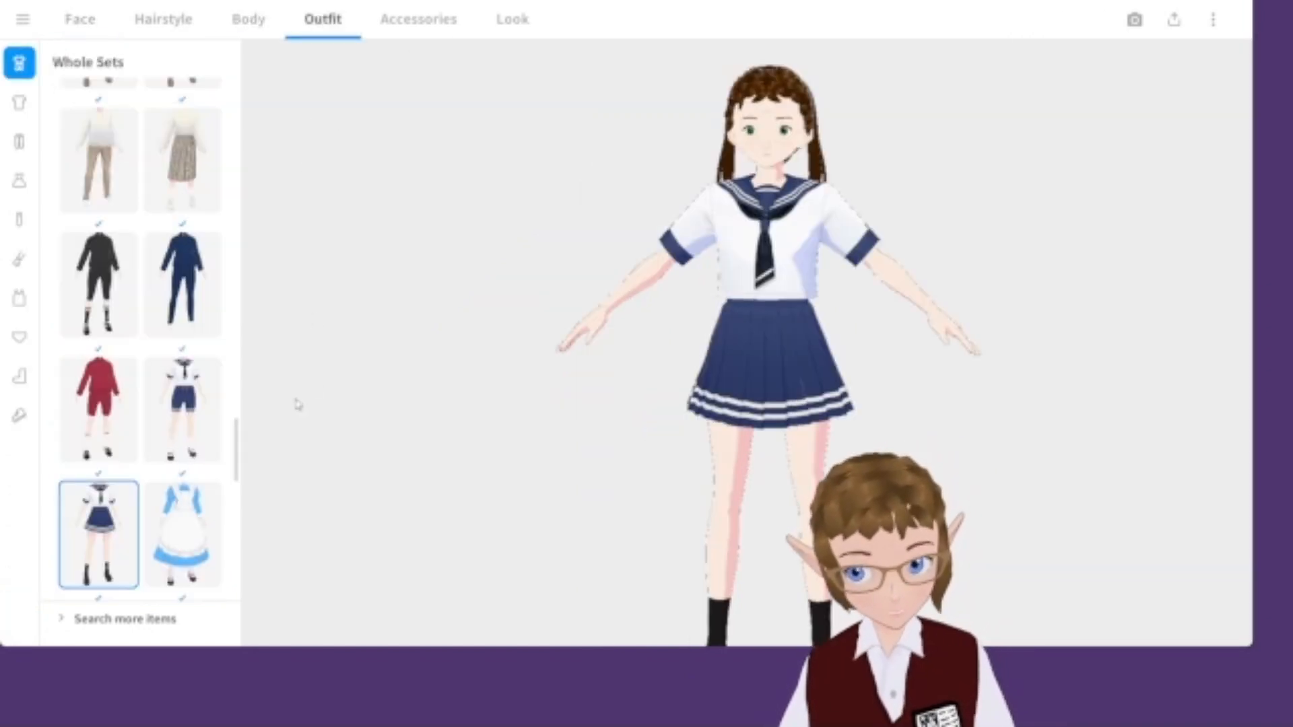
scroll(128, 364, "up", 3)
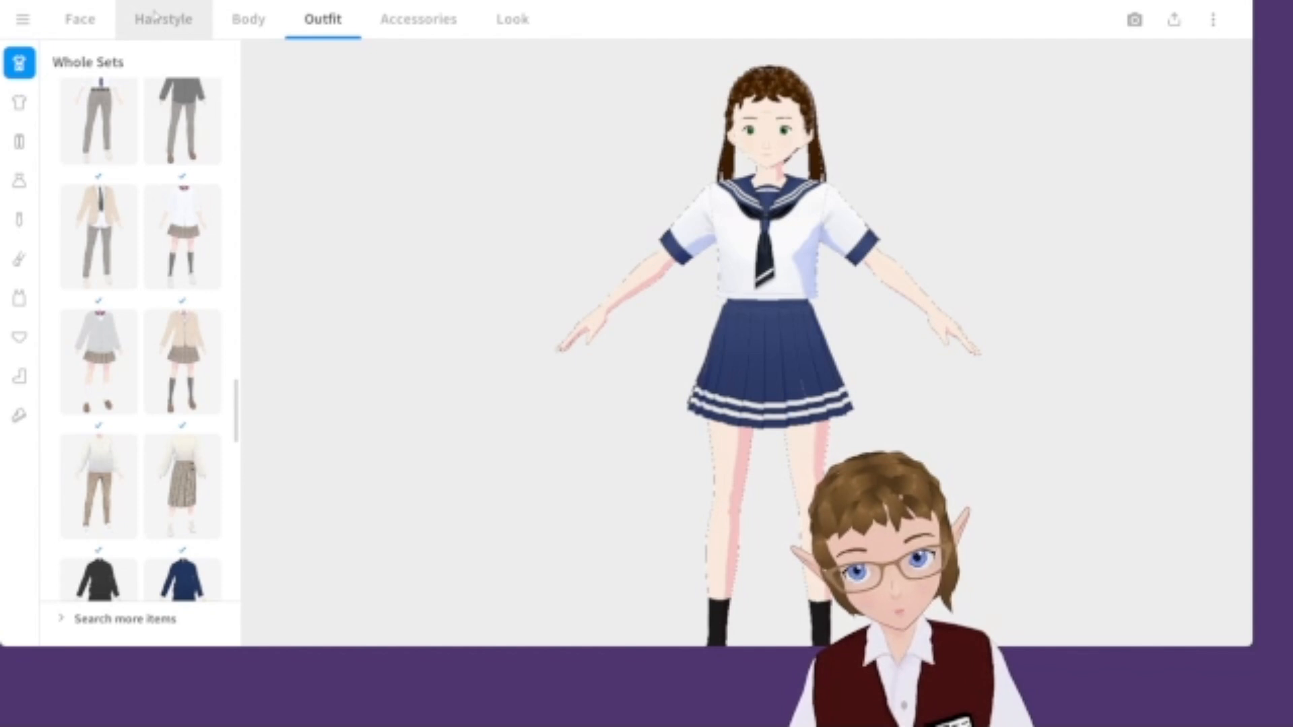
Set the body's Fem Height to 0.345.
left_click(249, 18)
left_click_drag(1126, 252, 1158, 252)
middle_click_drag(801, 287, 797, 256)
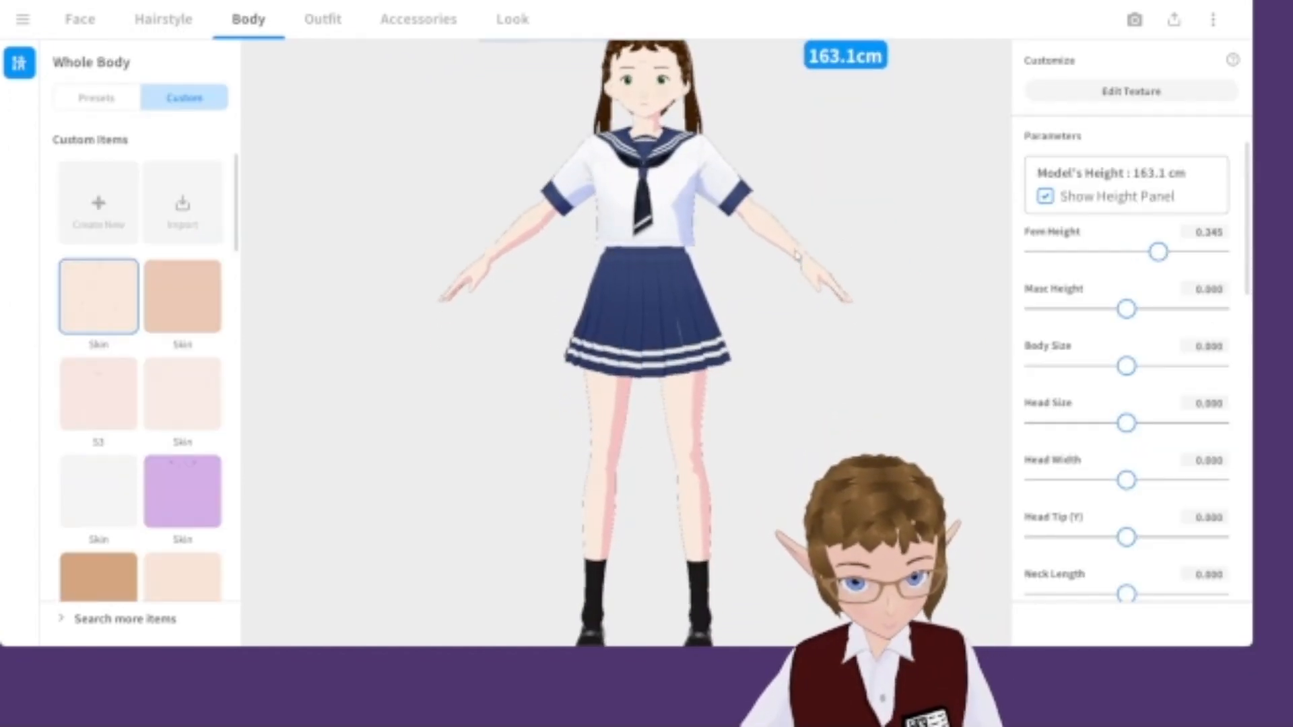
Increase the body's Chest Size to 0.197.
scroll(798, 256, "down", 4)
right_click_drag(714, 217, 897, 379)
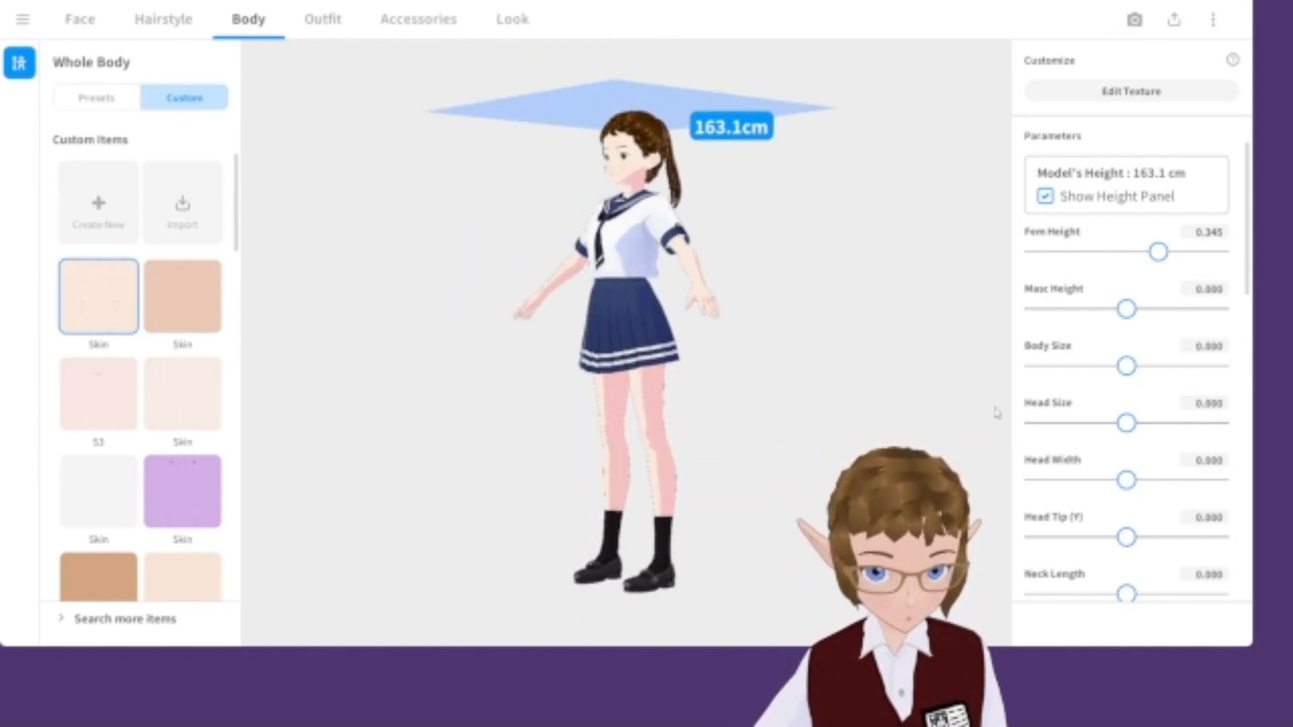
scroll(1134, 404, "down", 8)
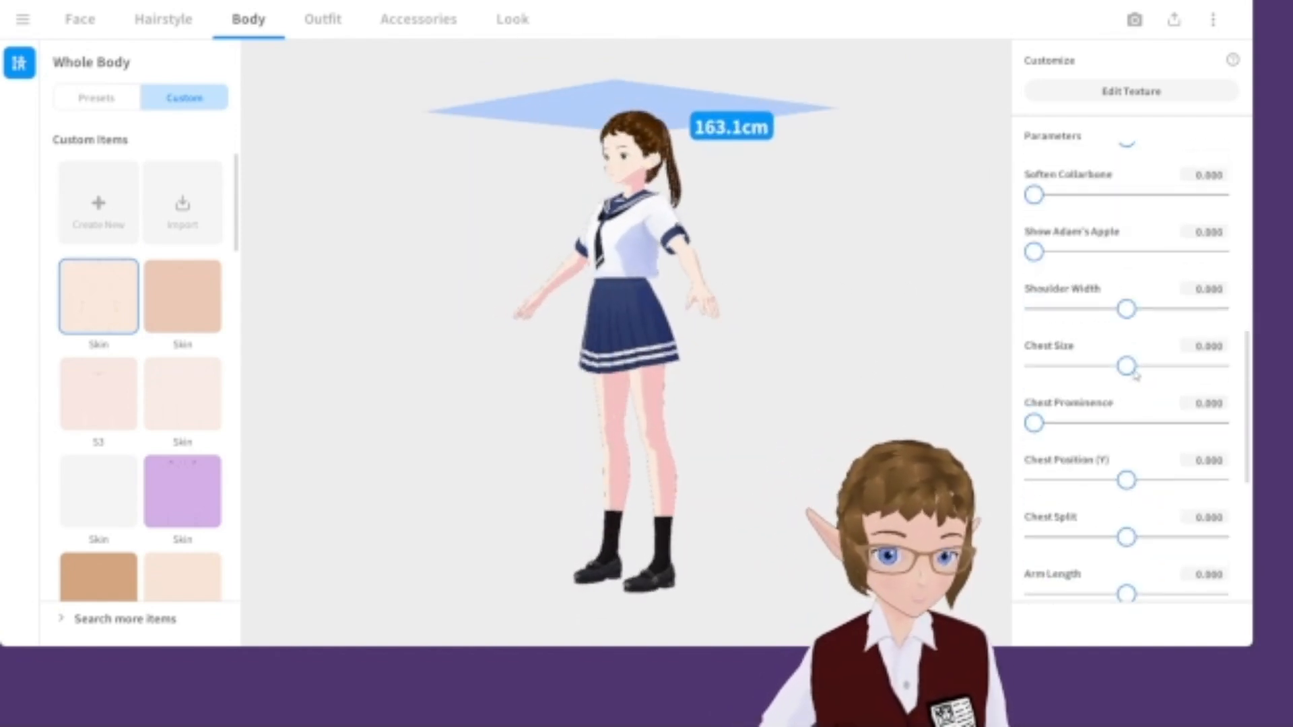
right_click_drag(869, 404, 1004, 431)
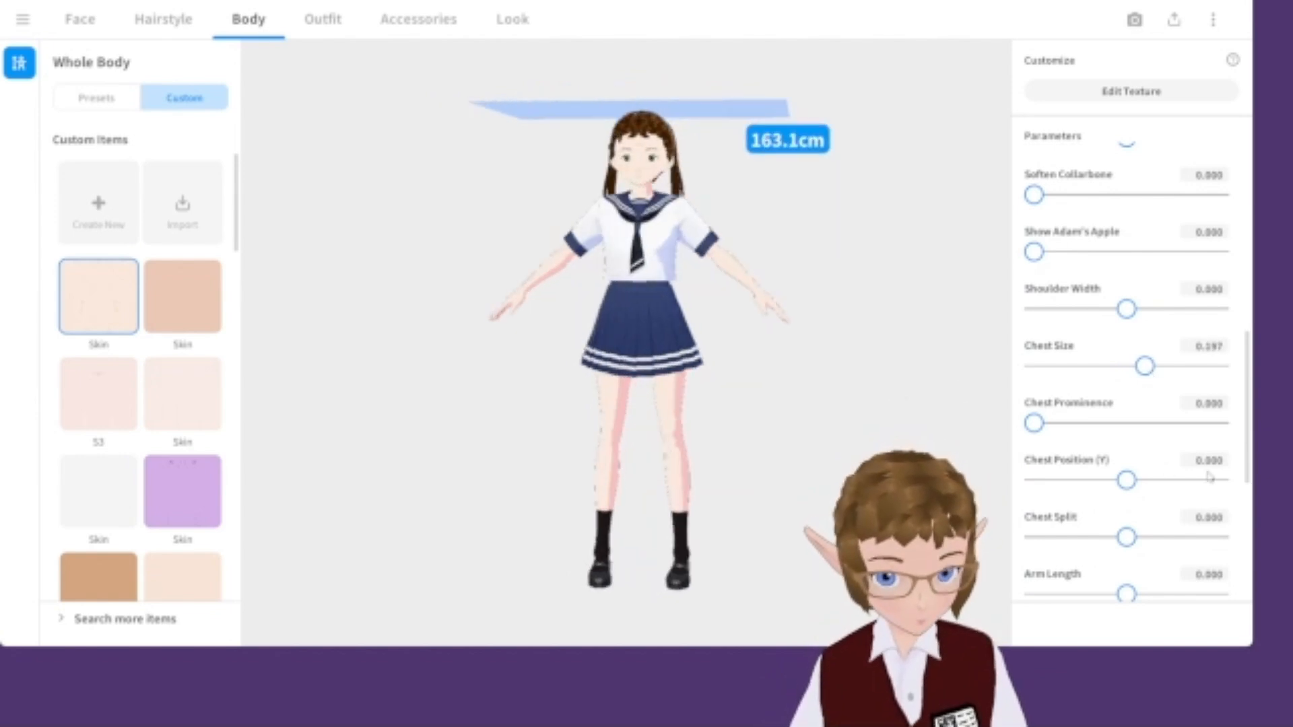
Set Torso Length to 0.282, Waist Width to 0.254, and Leg Length to 0.042.
scroll(1062, 448, "down", 5)
left_click_drag(1127, 479, 1153, 464)
scroll(1124, 522, "down", 2)
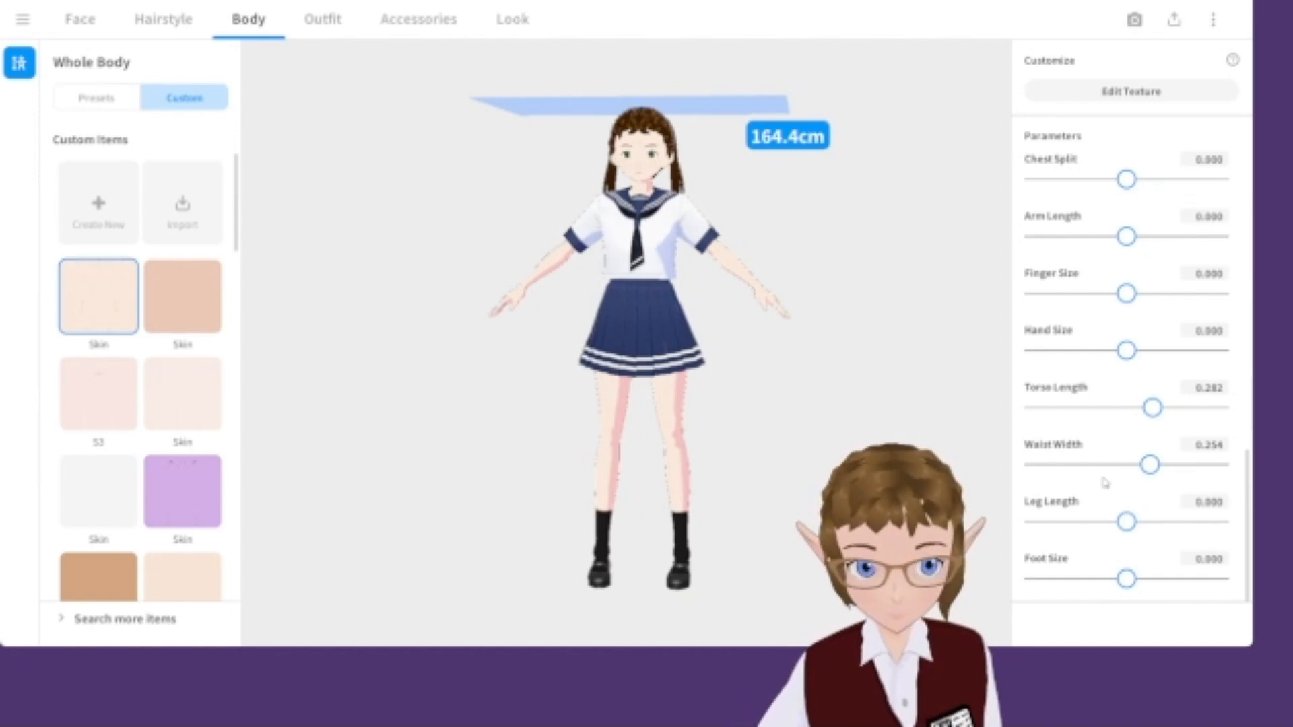
left_click_drag(1126, 523, 1132, 524)
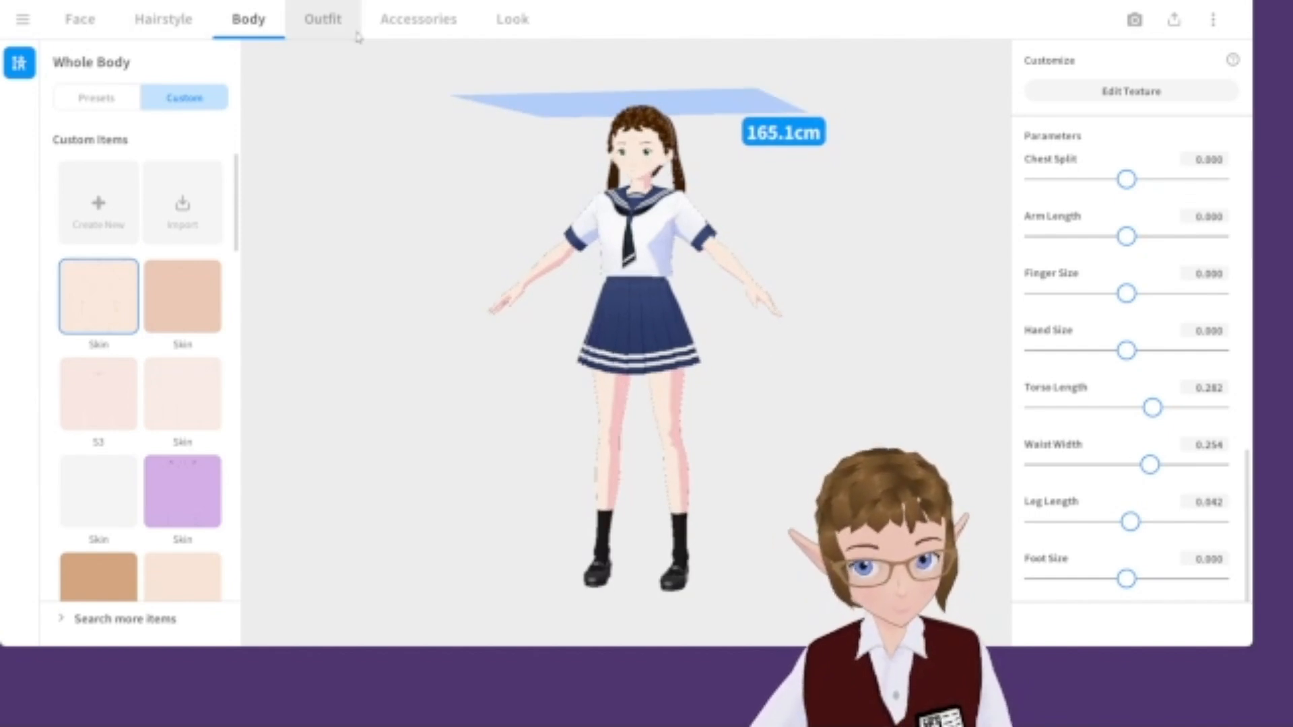
left_click(323, 21)
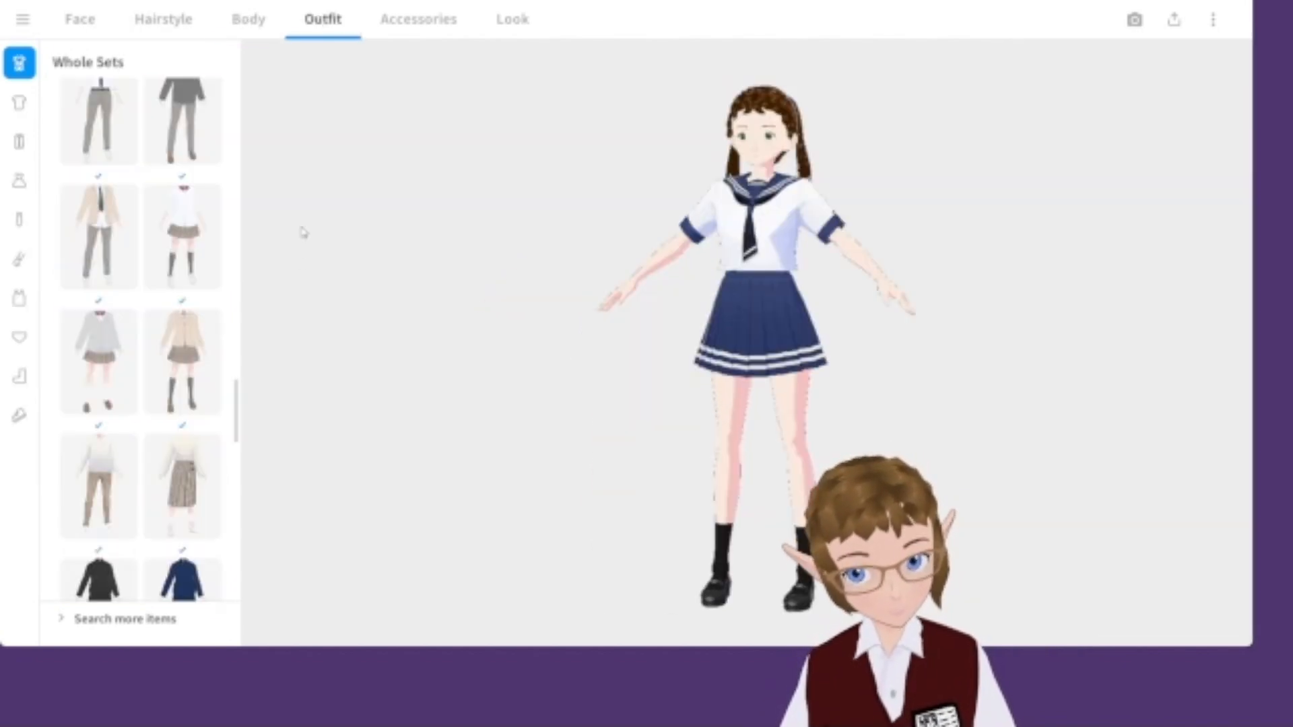
scroll(185, 307, "up", 8)
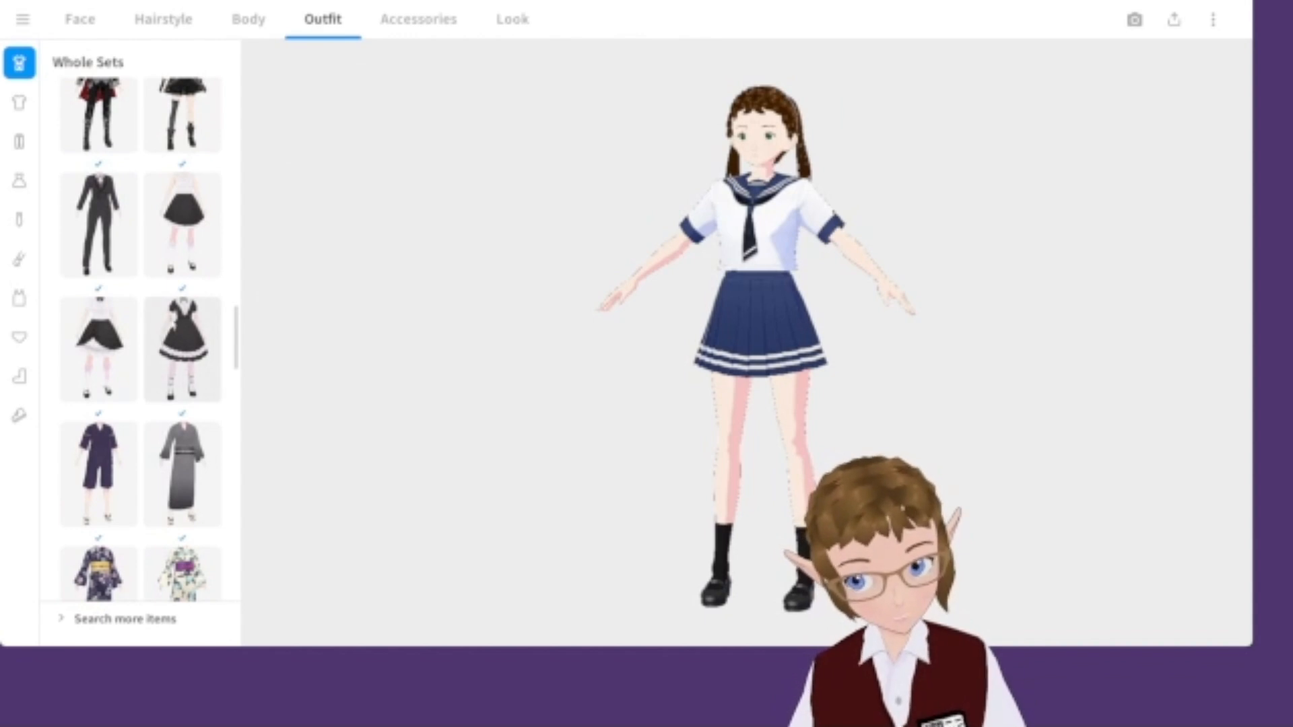
left_click(163, 19)
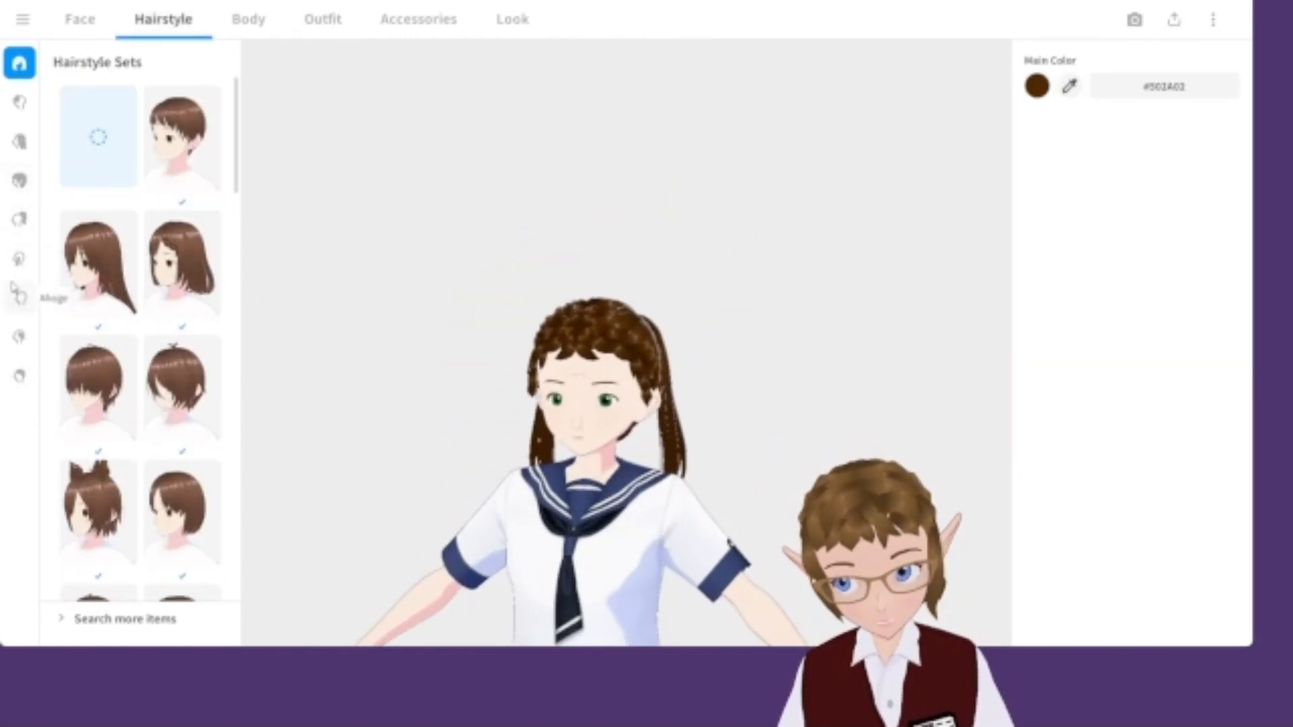
left_click(19, 258)
left_click(19, 219)
scroll(141, 350, "down", 5)
scroll(197, 301, "up", 5)
Remove the extra hair part by choosing the empty item, leaving only the short base hair.
left_click(99, 176)
scroll(695, 460, "up", 4)
mouse_move(695, 457)
right_mouse_down()
mouse_move(674, 458)
mouse_move(718, 457)
right_mouse_up()
scroll(749, 477, "up", 4)
middle_click_drag(757, 478, 754, 389)
Open the Overall Hair item in the hairstyle editor and toggle its material section.
left_click(19, 187)
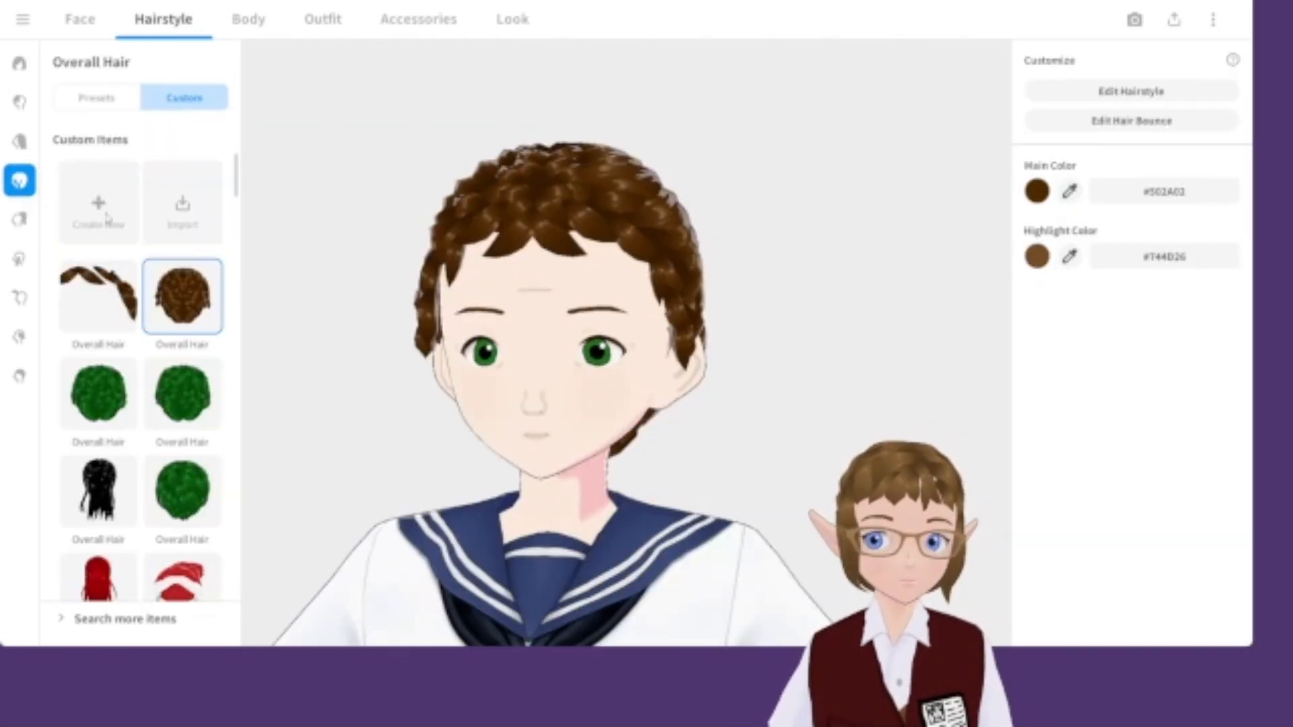
left_click(1168, 94)
left_click(130, 223)
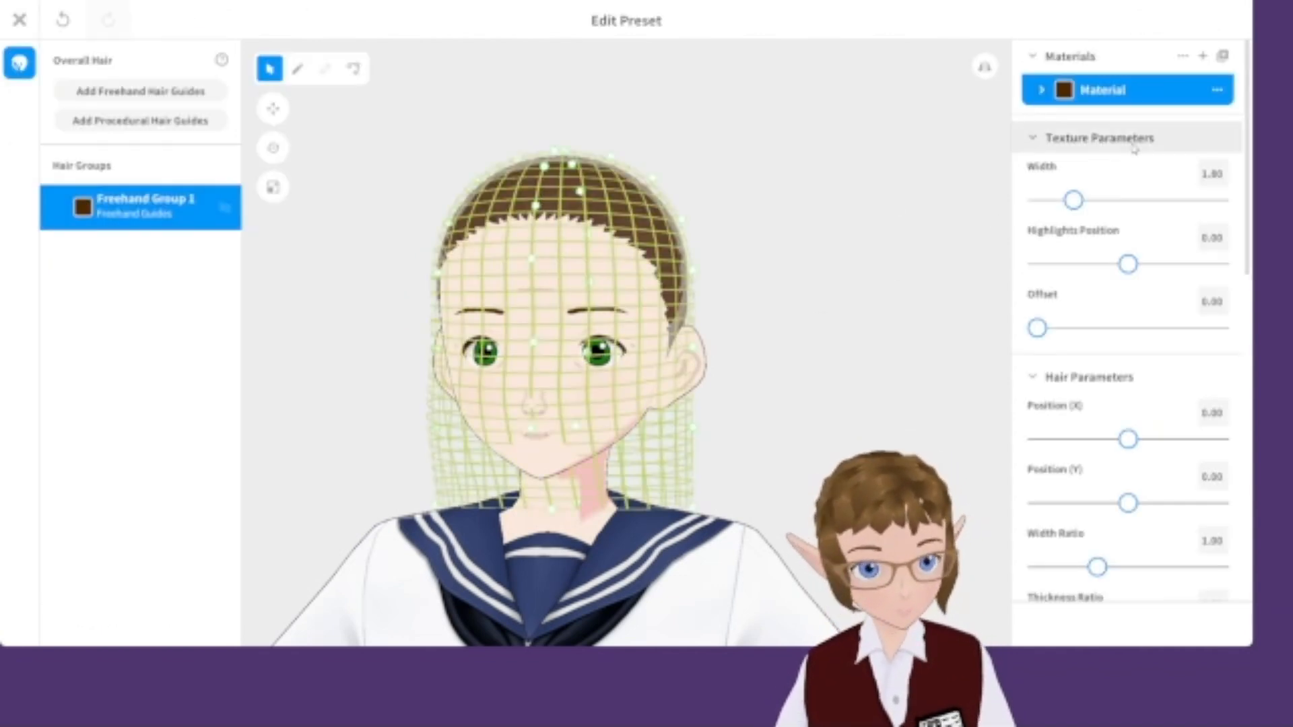
left_click(1063, 95)
left_click(1063, 98)
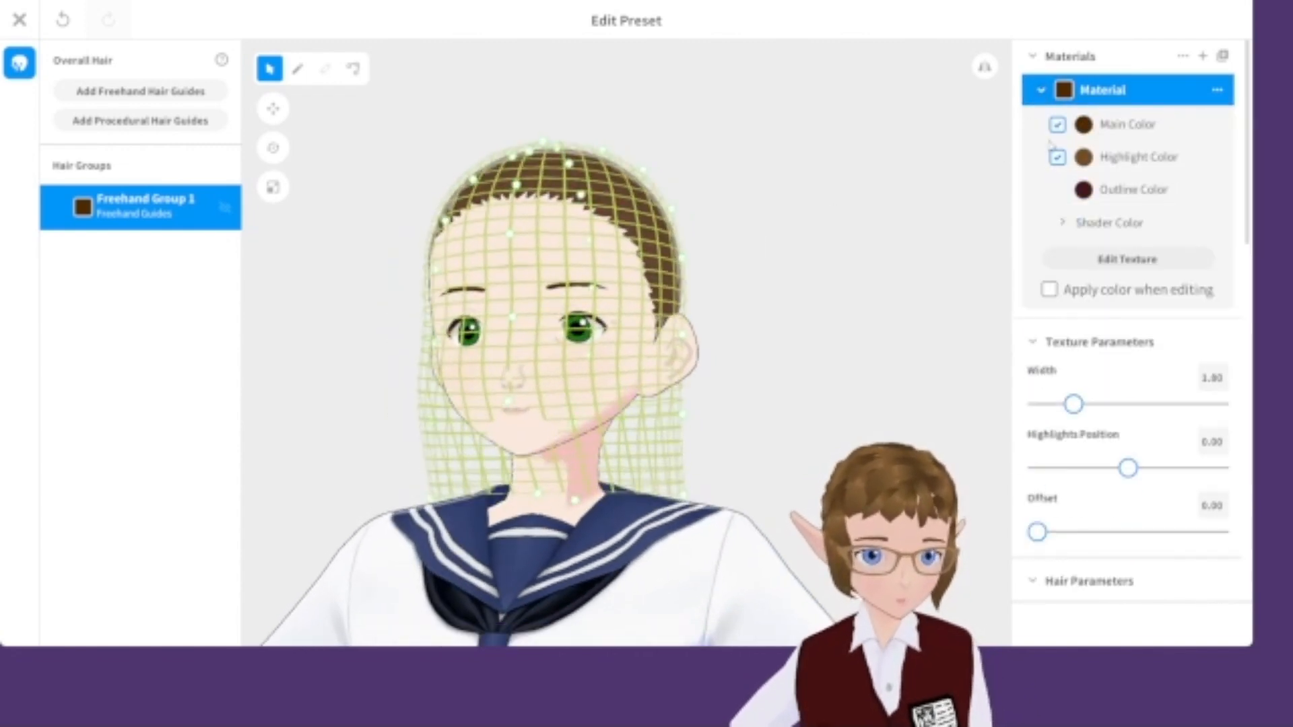
left_click(1084, 126)
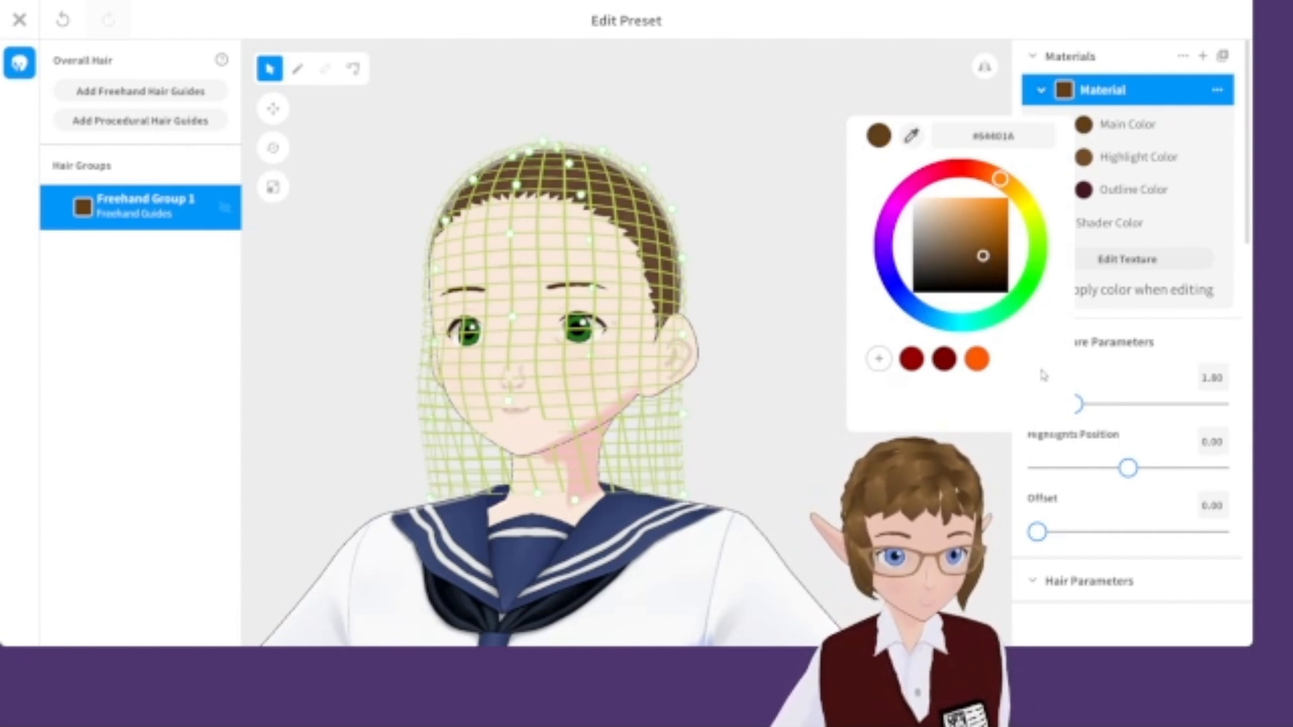
left_click(297, 68)
left_click_drag(515, 188, 610, 262)
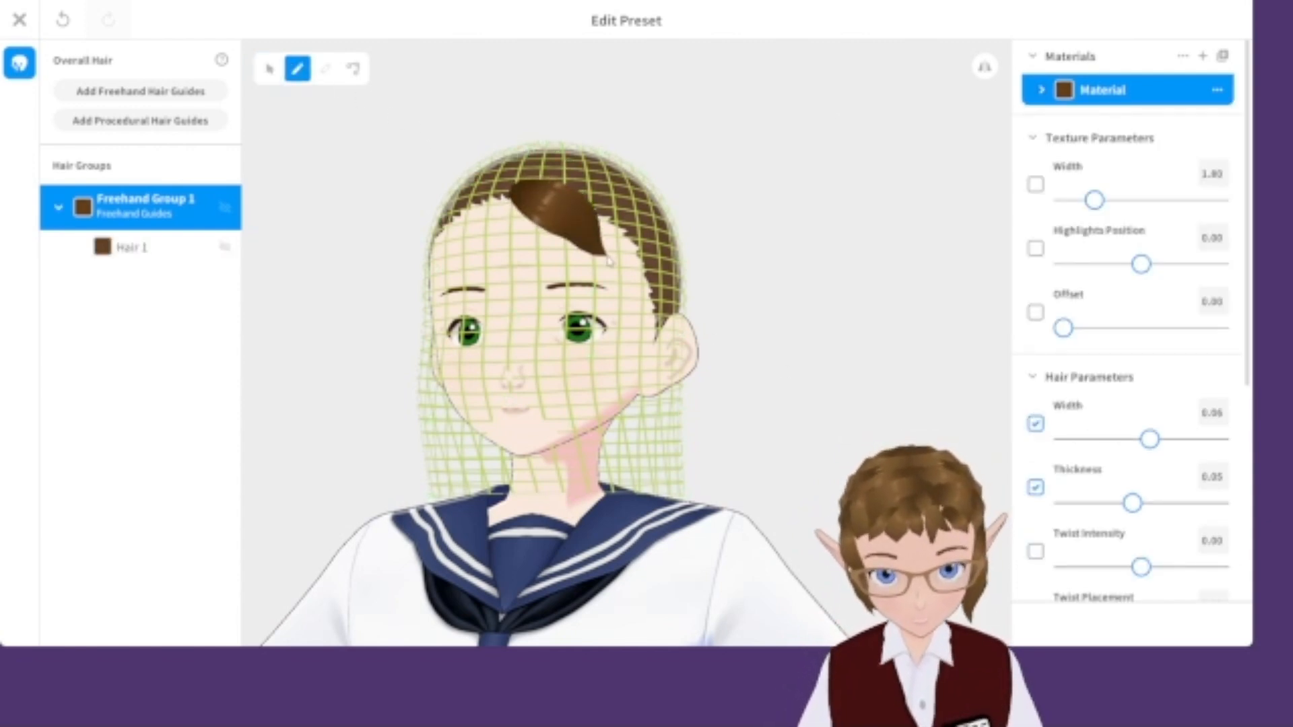
key("ctrl+z")
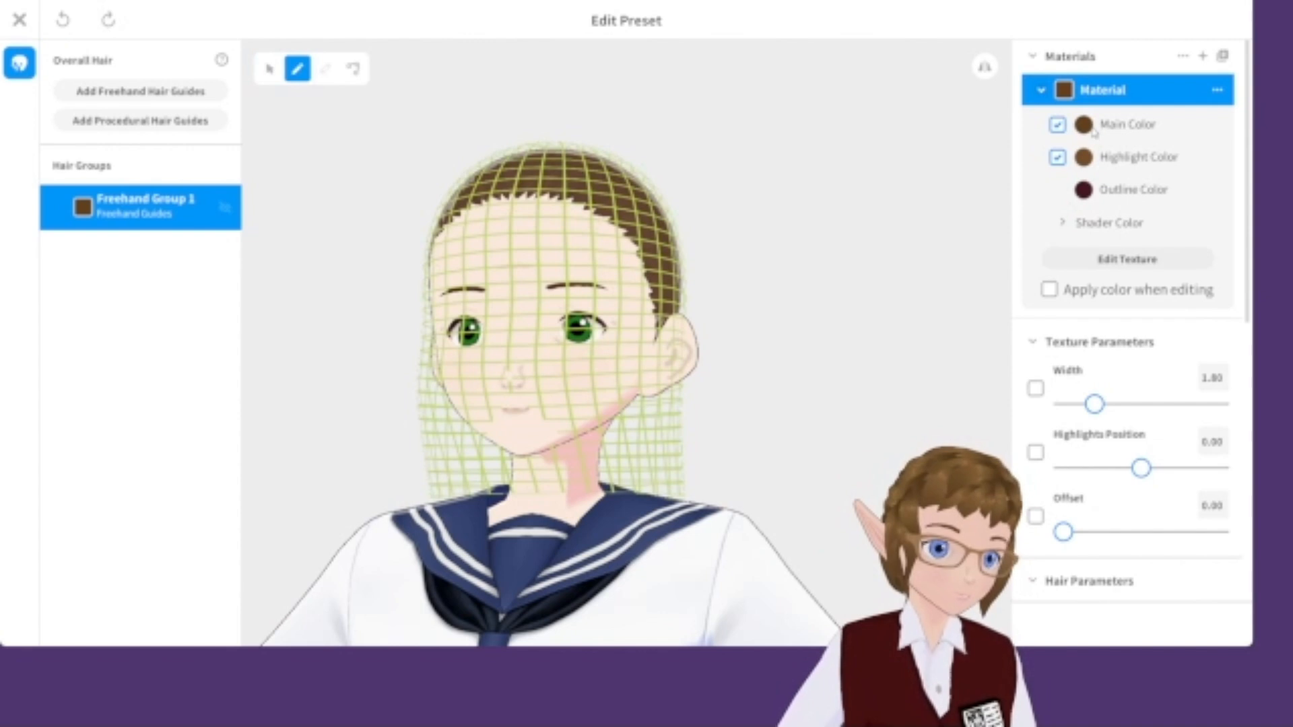
Try lighter brown shades for the hair's main and highlight colours.
left_click(1092, 132)
left_click(948, 252)
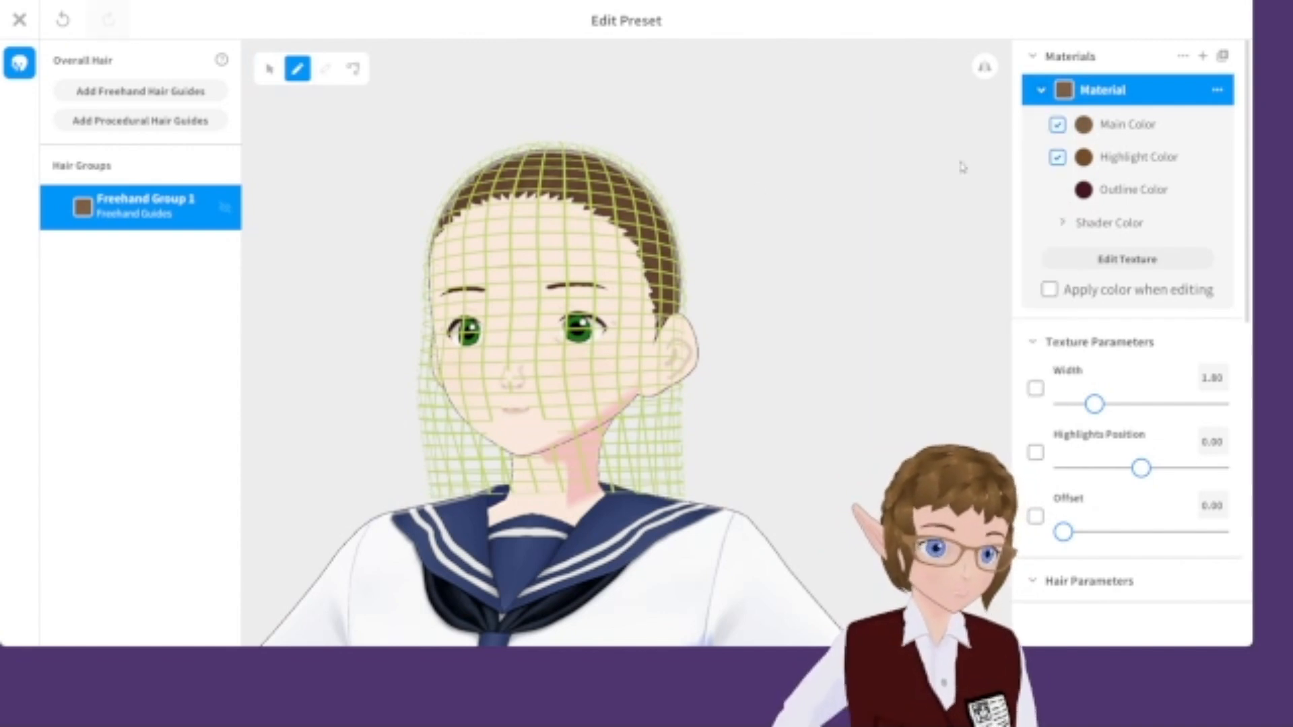
left_click(1084, 158)
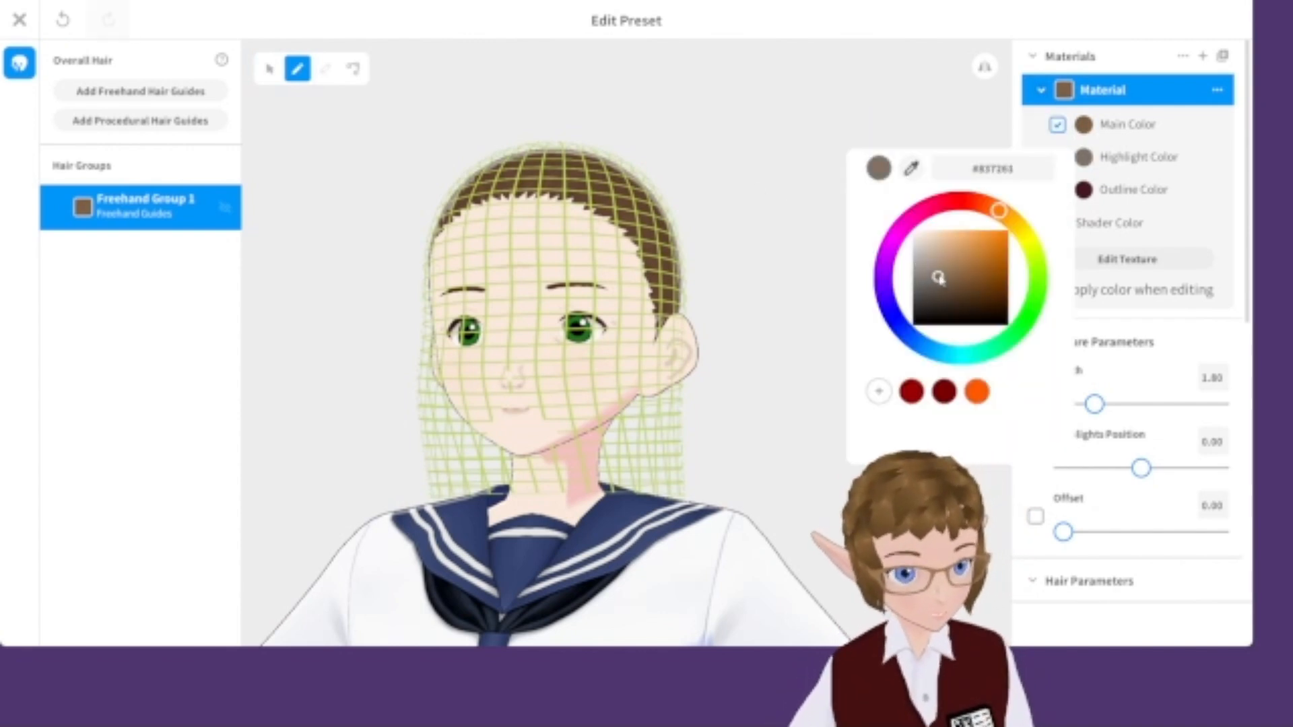
left_click(742, 203)
left_click_drag(594, 223, 650, 293)
mouse_move(667, 301)
right_mouse_down()
mouse_move(686, 314)
mouse_move(617, 322)
right_mouse_up()
key("ctrl+z")
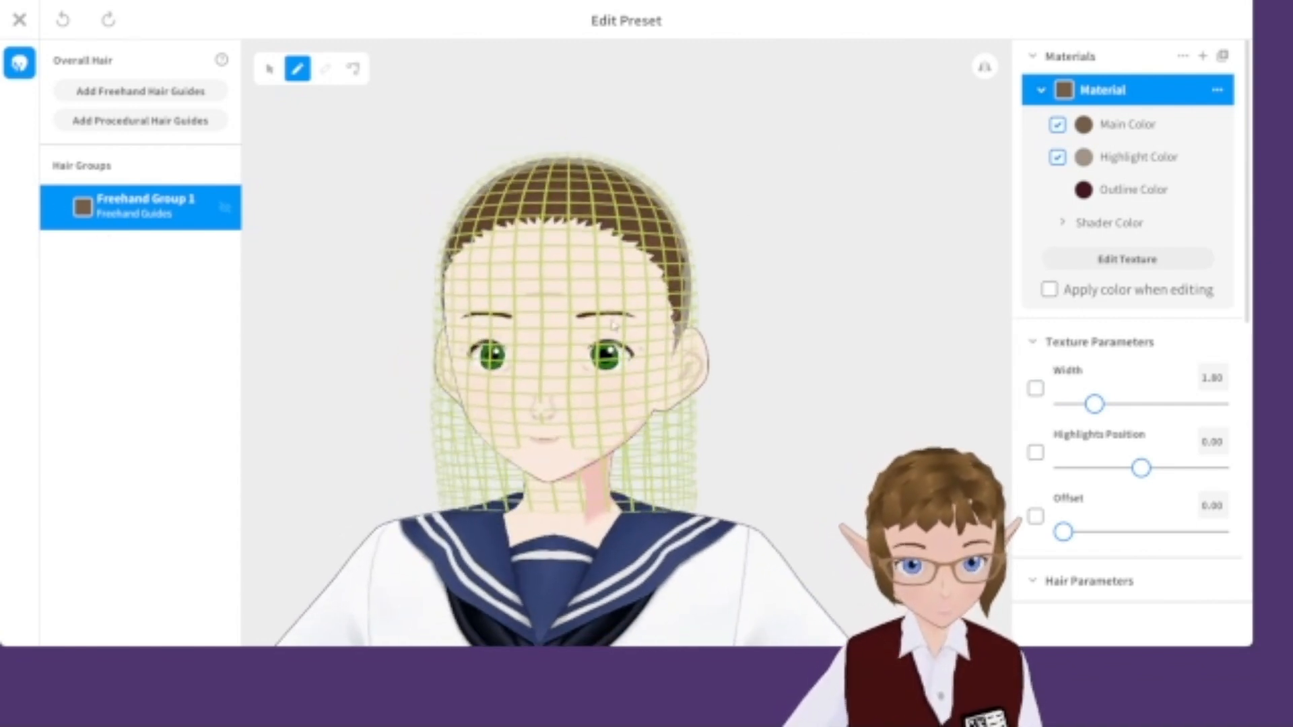
Sample the eyebrow's dark brown #502900 as the hair main colour and a hair brown as the highlight colour.
scroll(618, 322, "up", 3)
left_click(1086, 127)
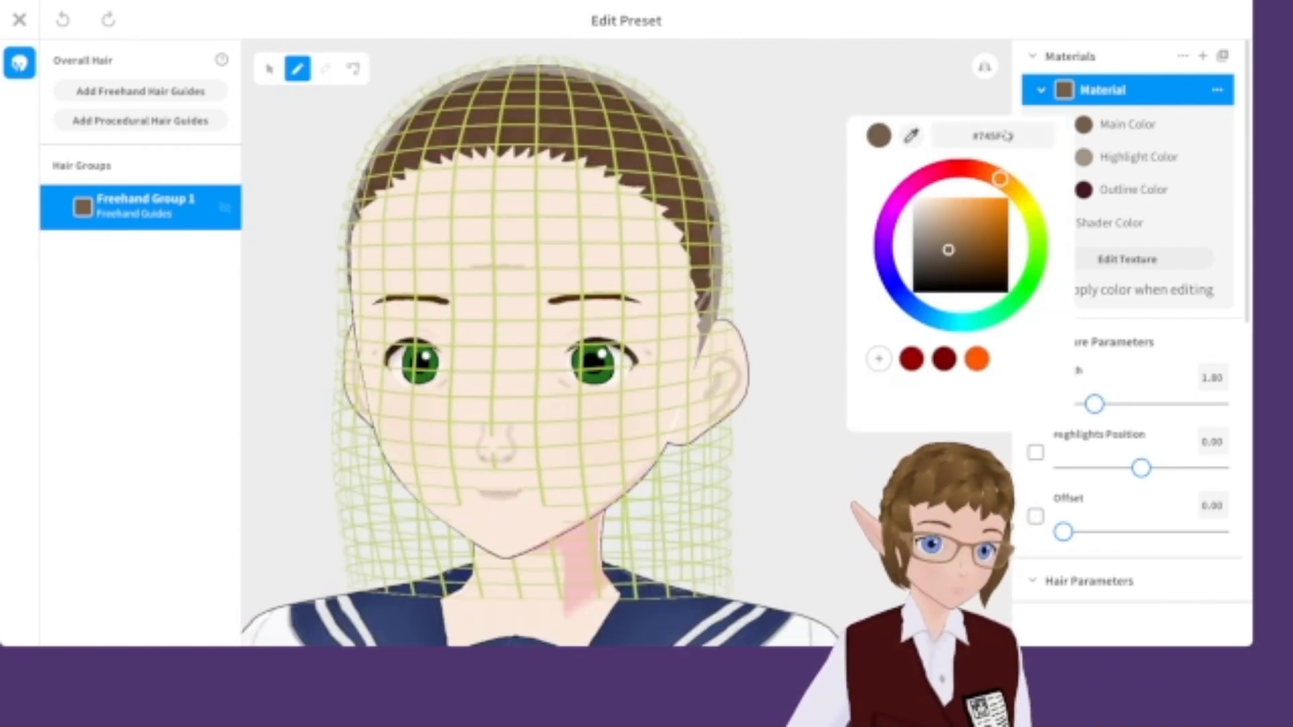
left_click(586, 291)
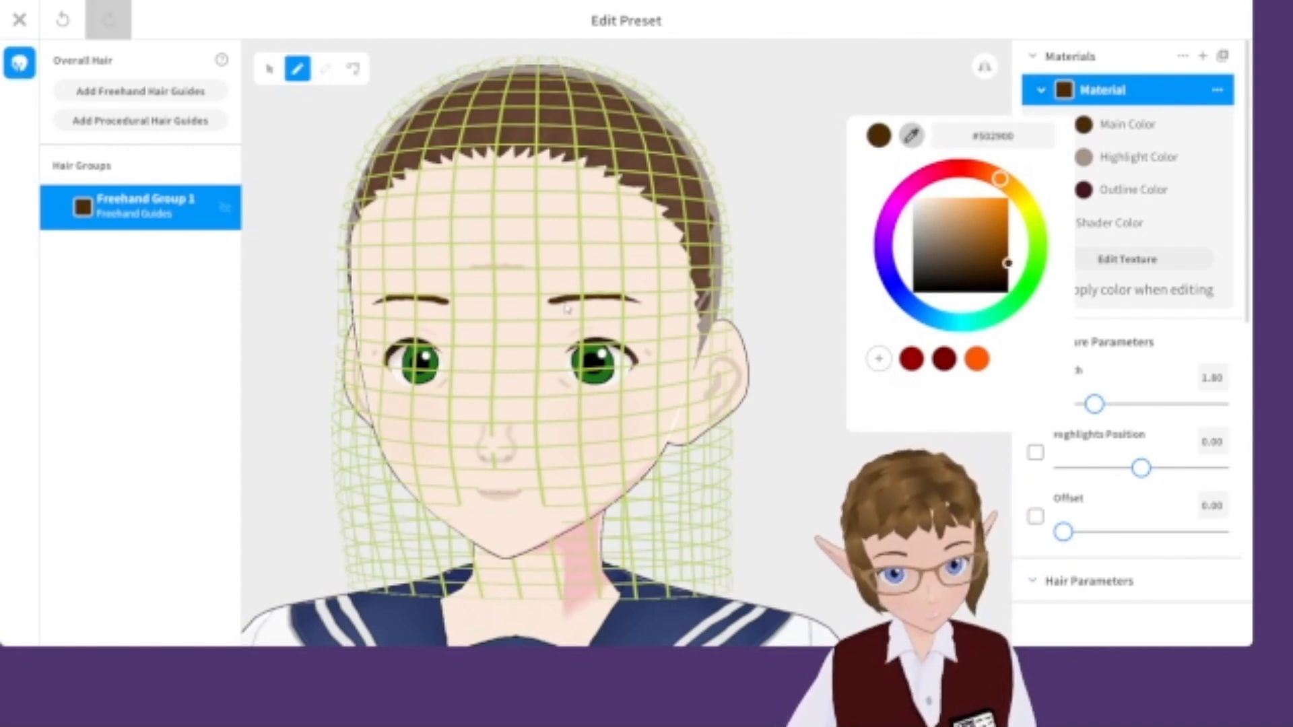
left_click(1084, 157)
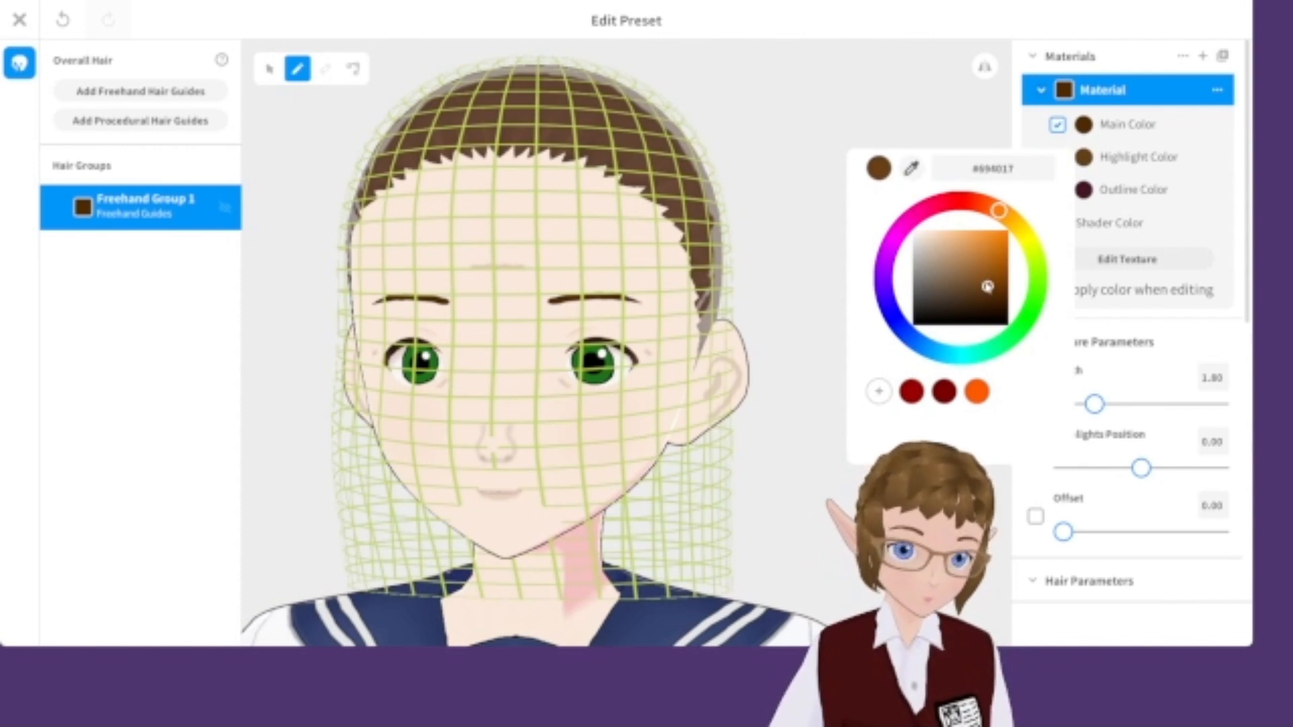
left_click(521, 116)
right_click_drag(714, 278, 627, 275)
Close the hairstyle editor and return to the Hairstyle section.
scroll(679, 282, "down", 3)
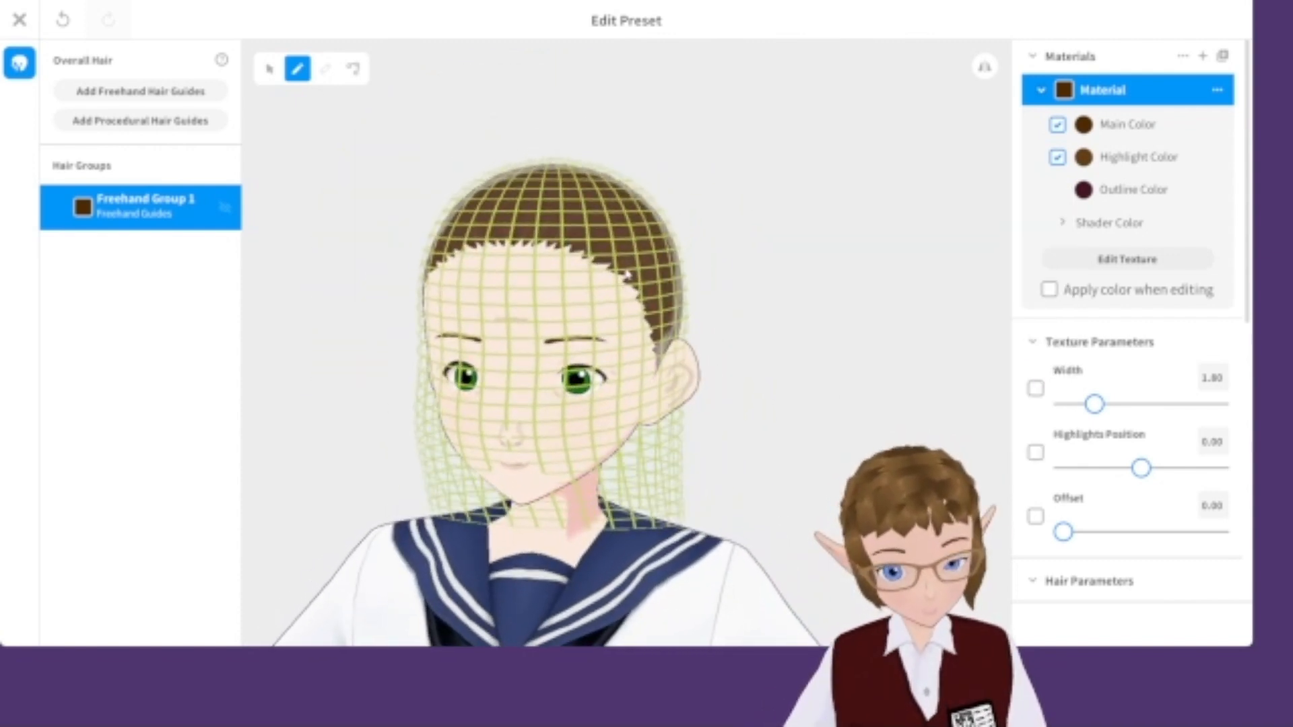
scroll(578, 76, "up", 5)
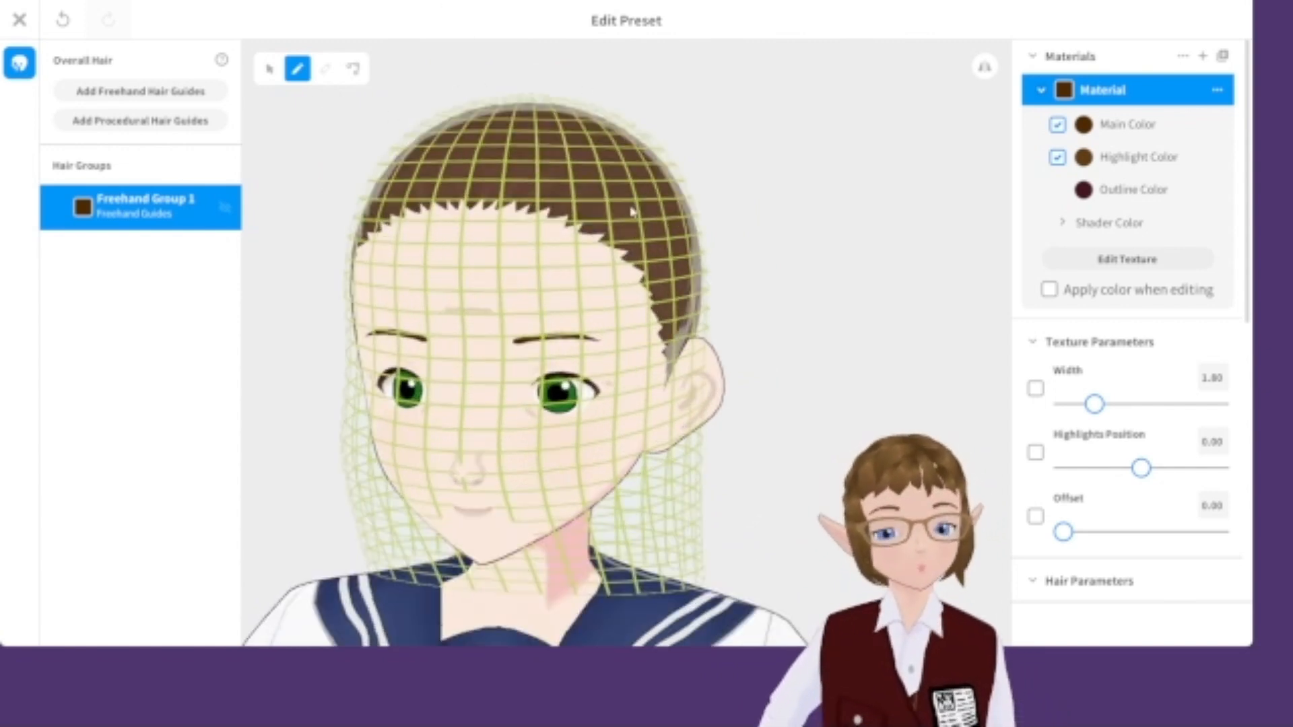
left_click(23, 21)
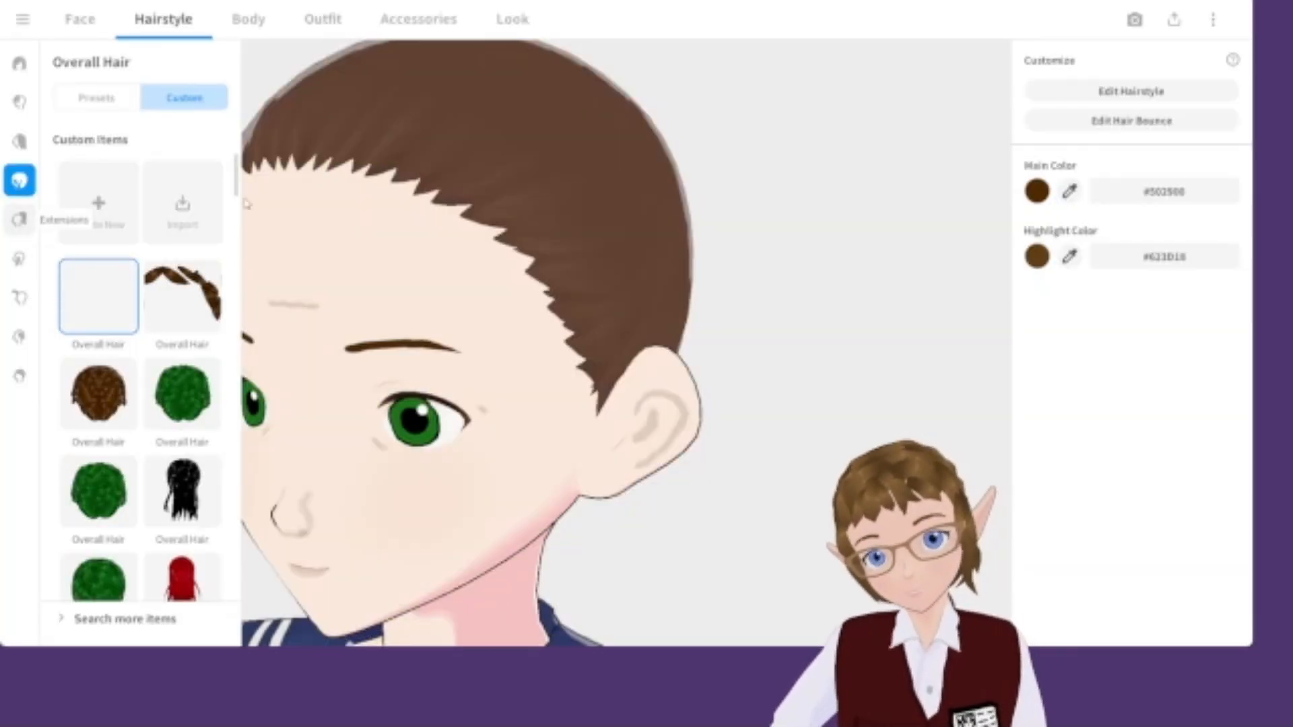
Browse the hair extension presets, previewing various bun and ponytail options.
left_click(19, 219)
scroll(158, 492, "down", 1)
left_click(181, 264)
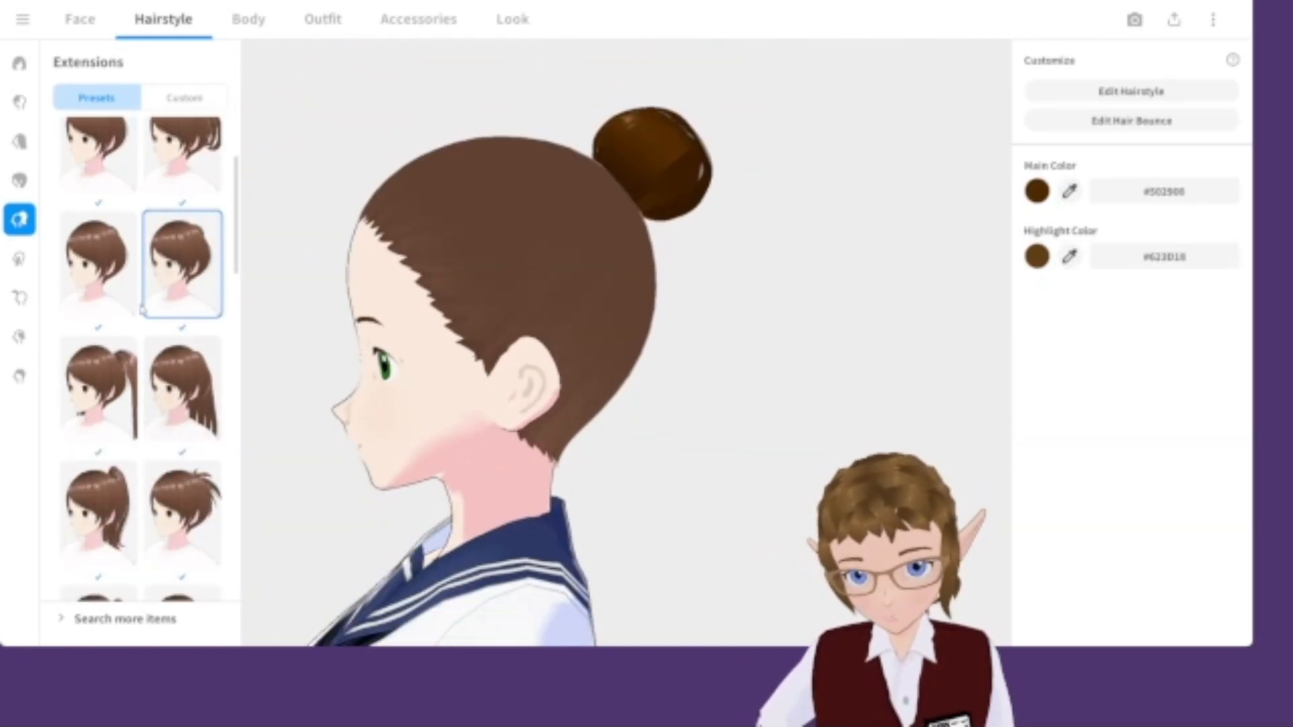
left_click(101, 515)
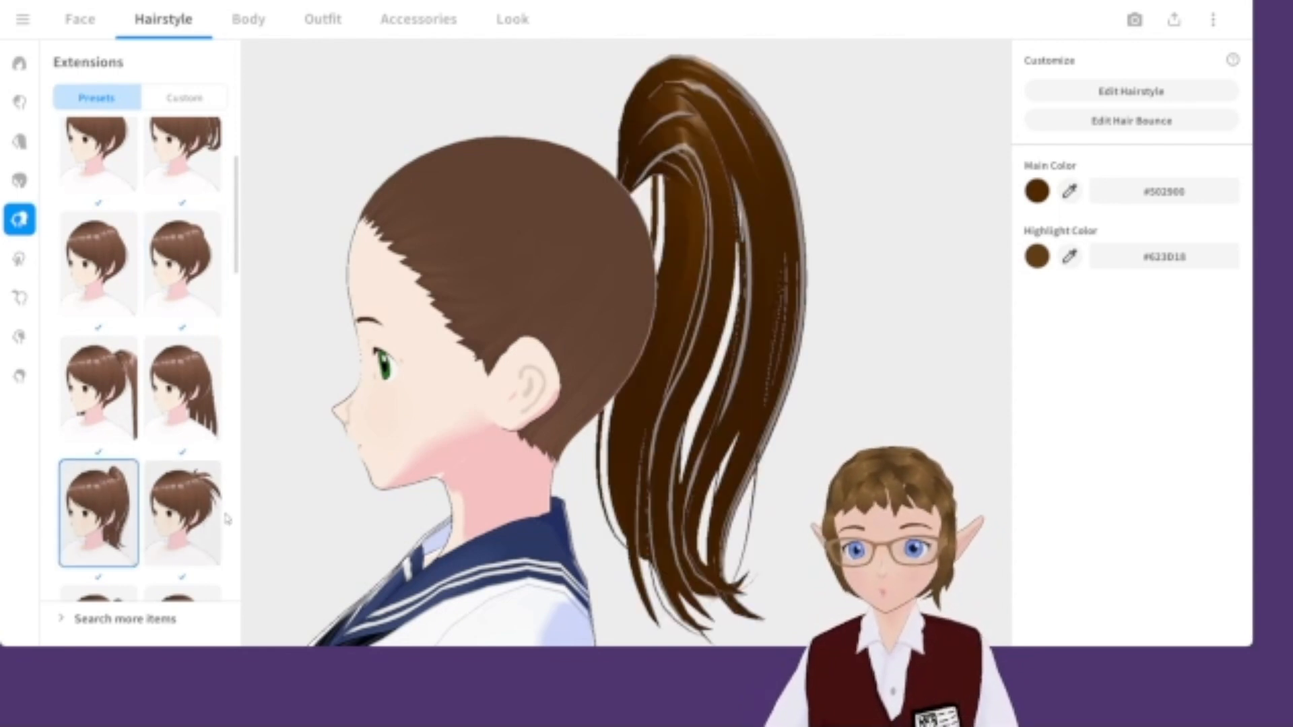
left_click(174, 517)
scroll(128, 404, "up", 2)
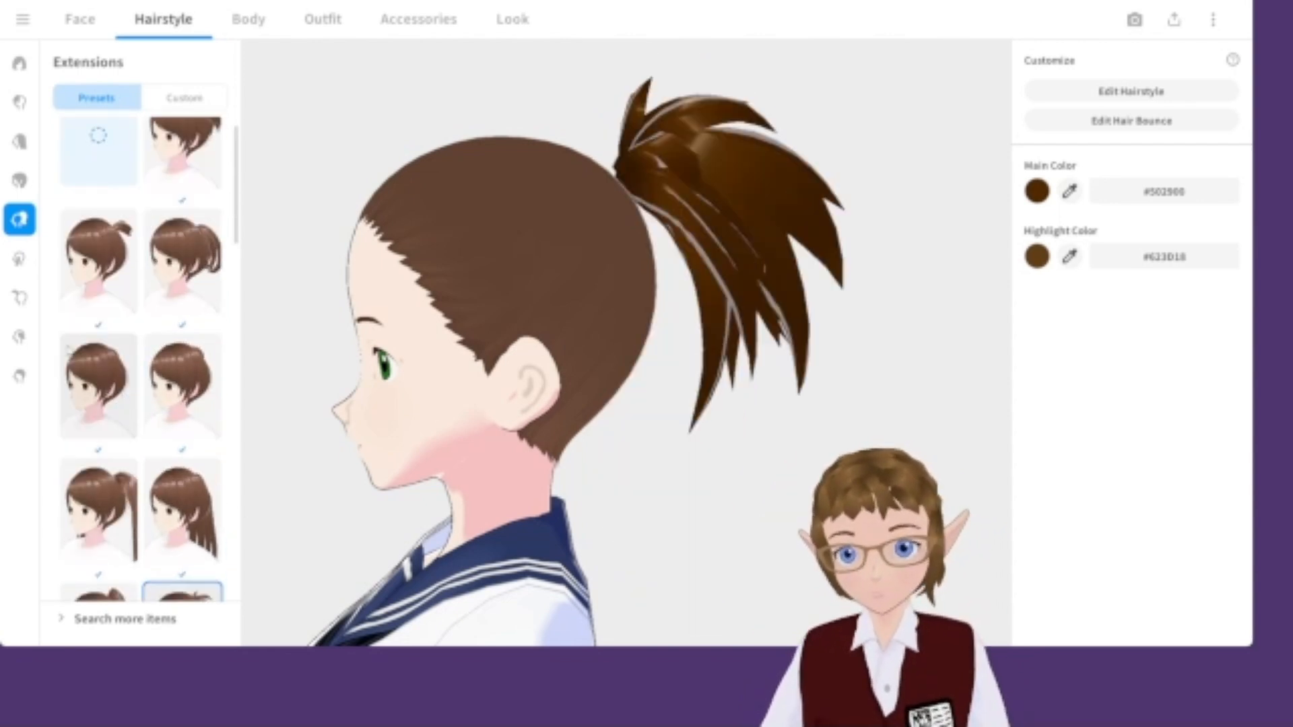
left_click(86, 372)
left_click(190, 253)
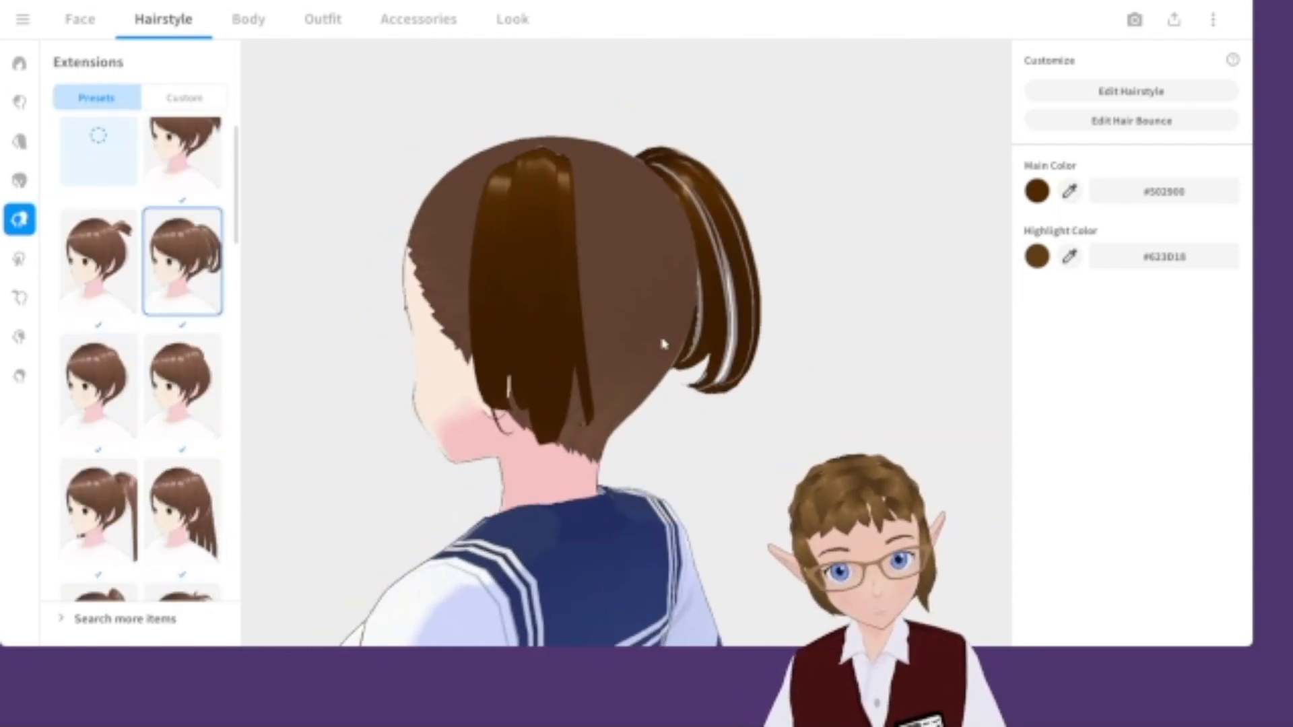
left_click(188, 175)
left_click(195, 401)
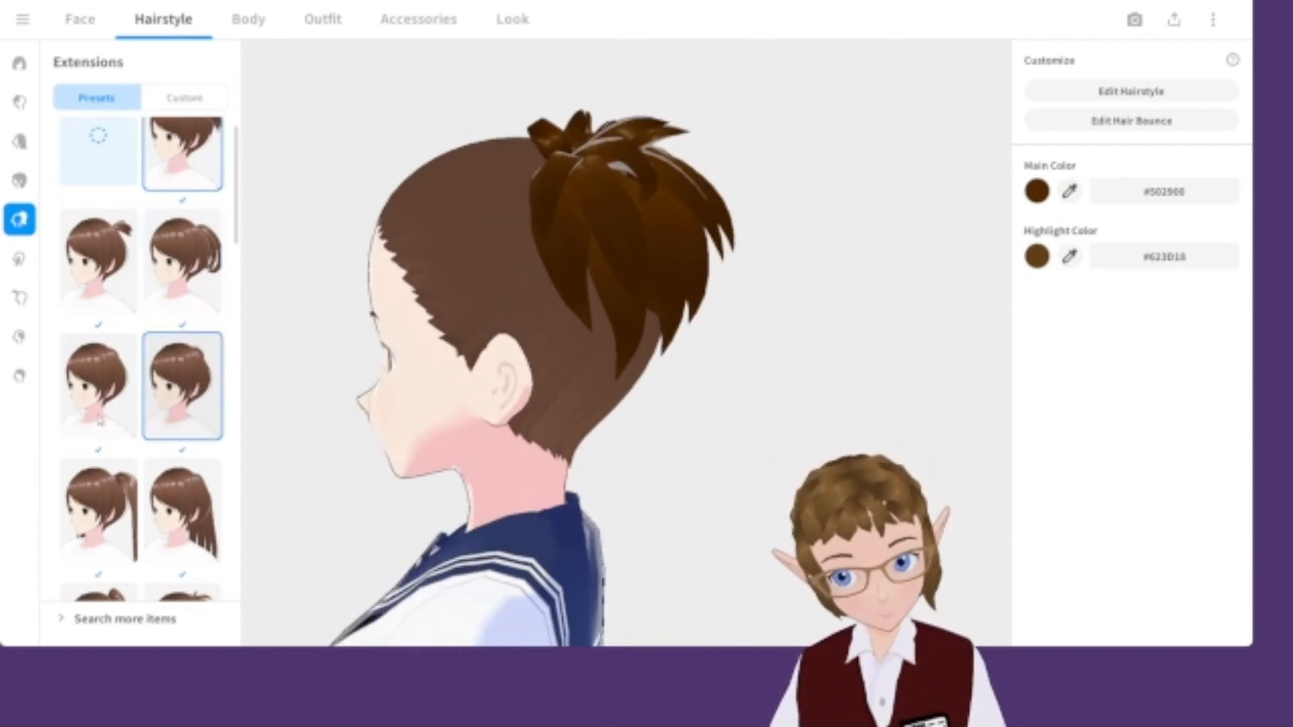
left_click(68, 397)
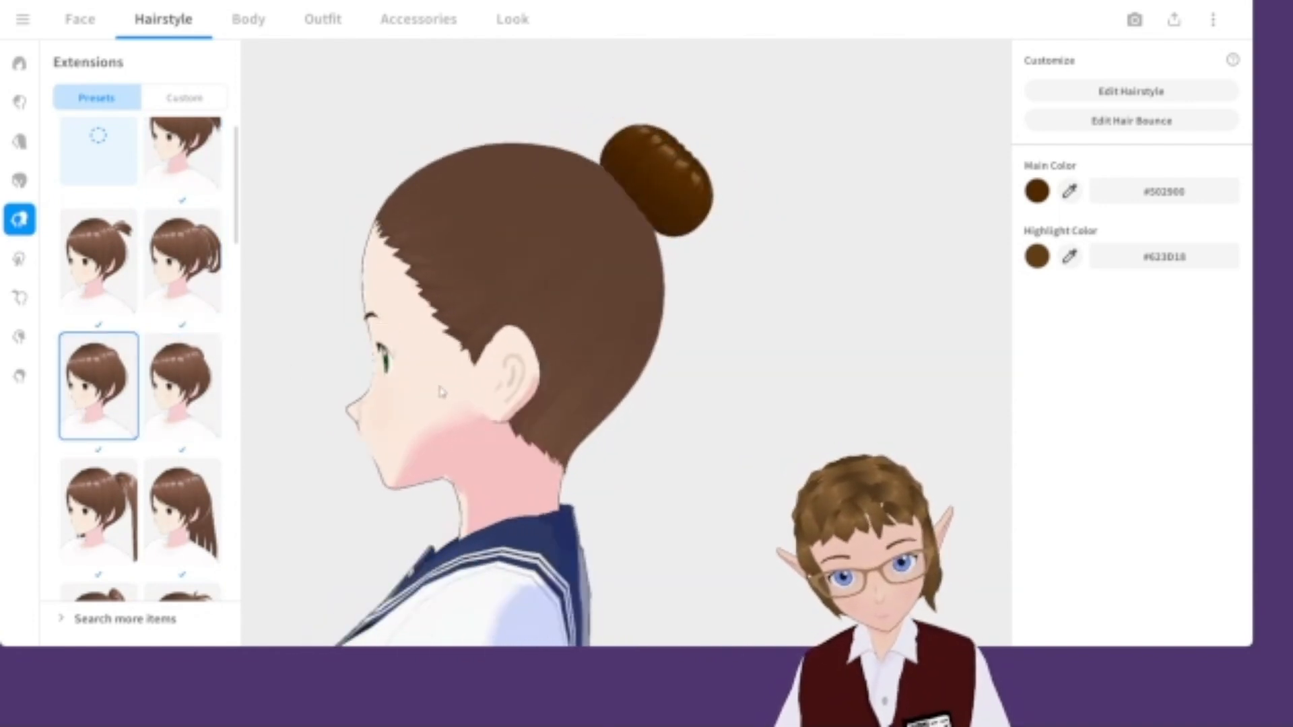
left_click_drag(454, 394, 521, 392)
scroll(142, 357, "down", 5)
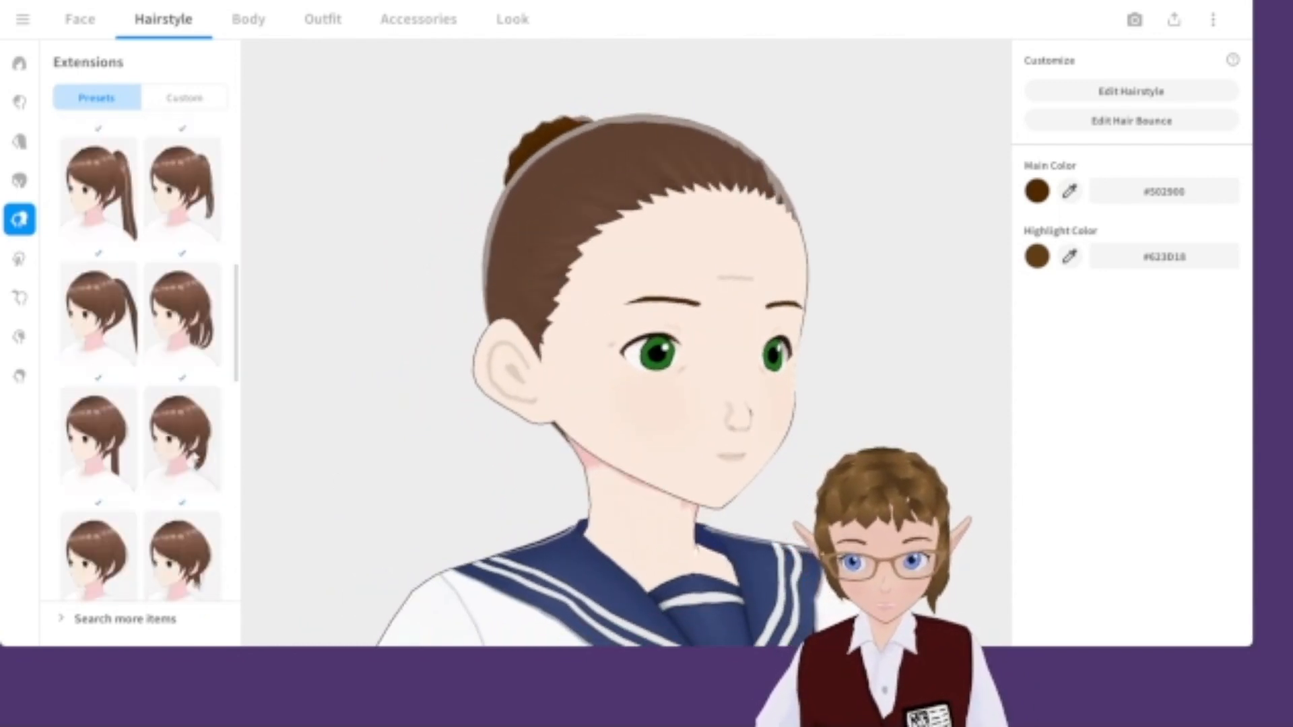
left_click(203, 280)
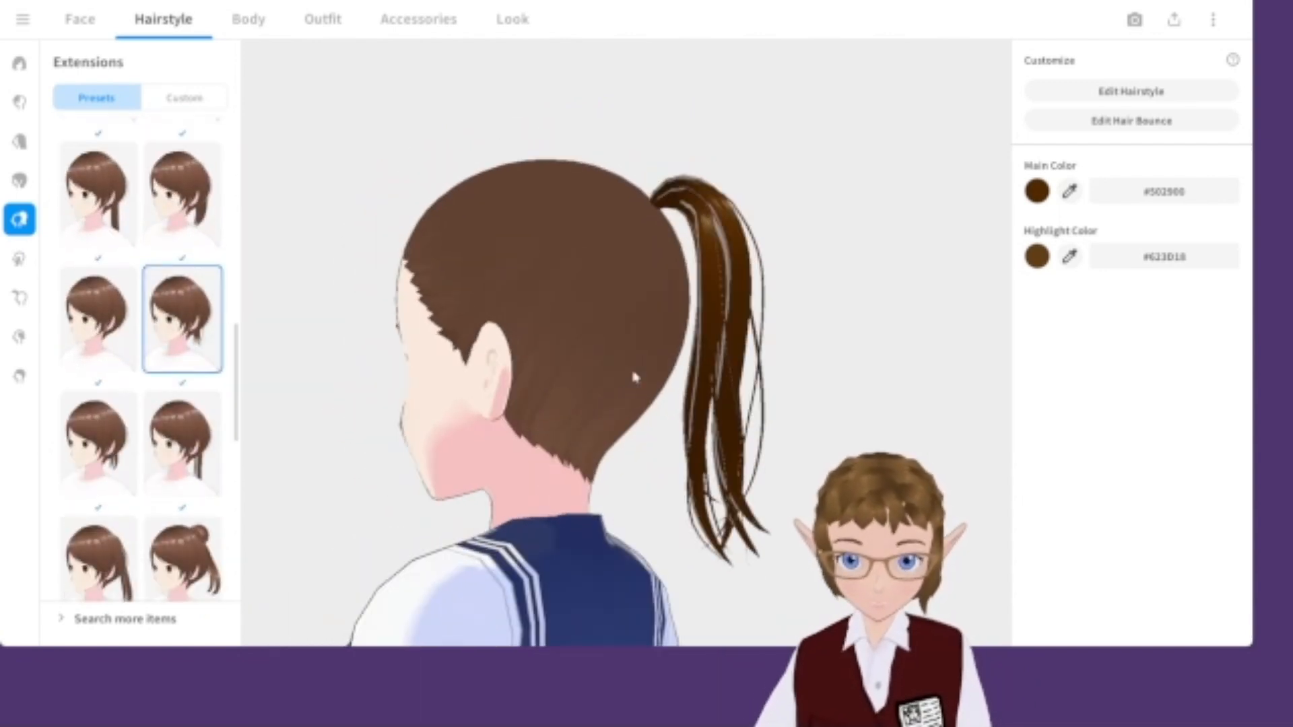
left_click(182, 202)
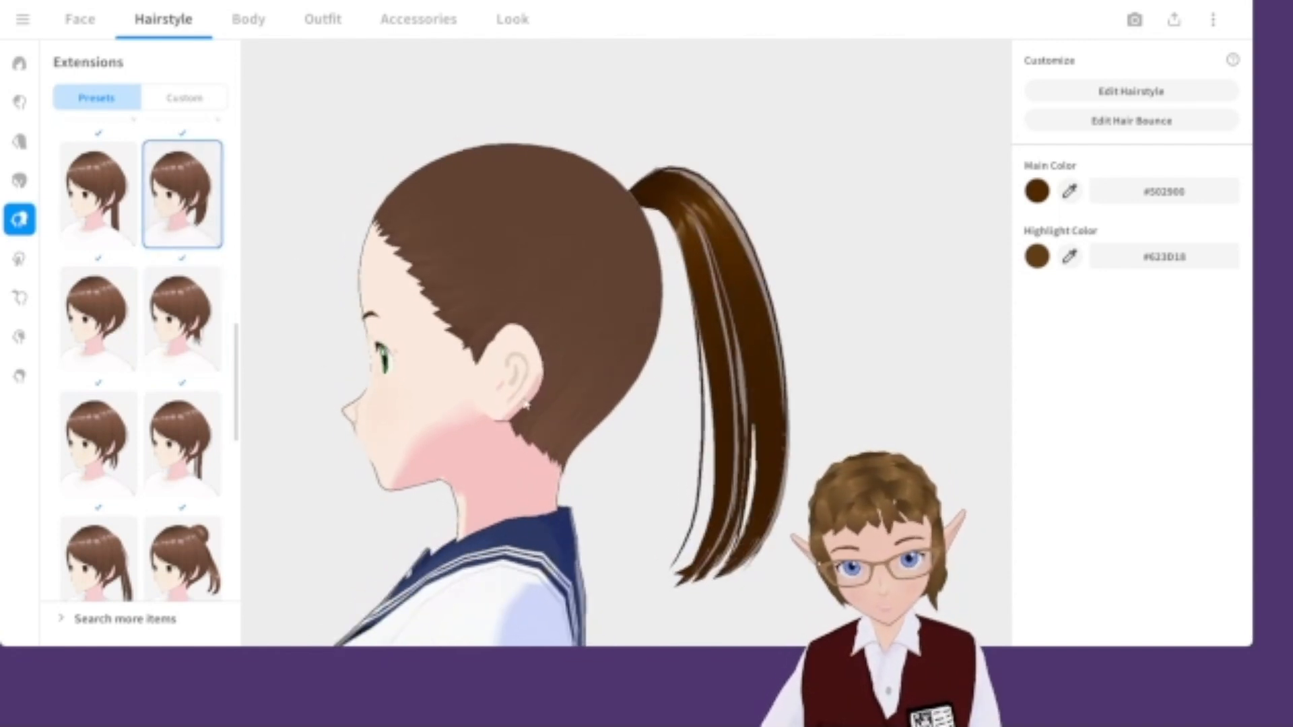
left_click(132, 316)
scroll(124, 256, "up", 6)
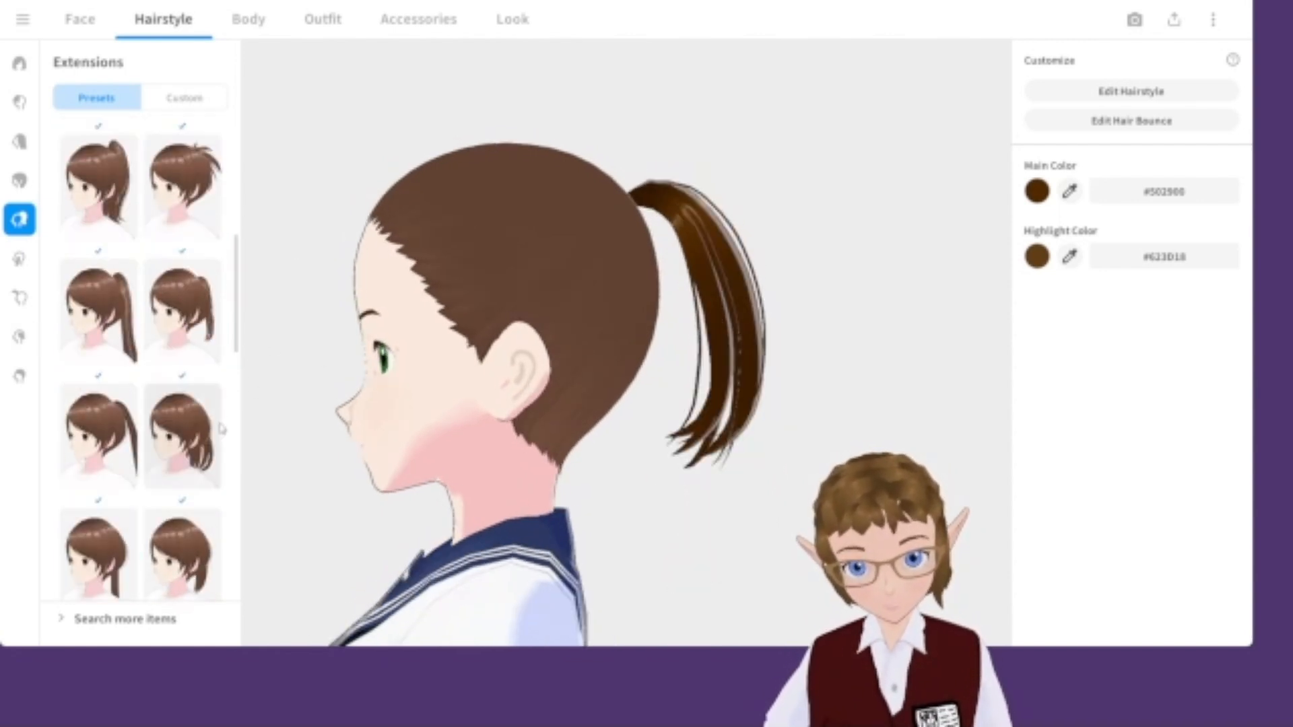
Browse the custom Overall Hair items in the hairstyle list.
left_click(19, 180)
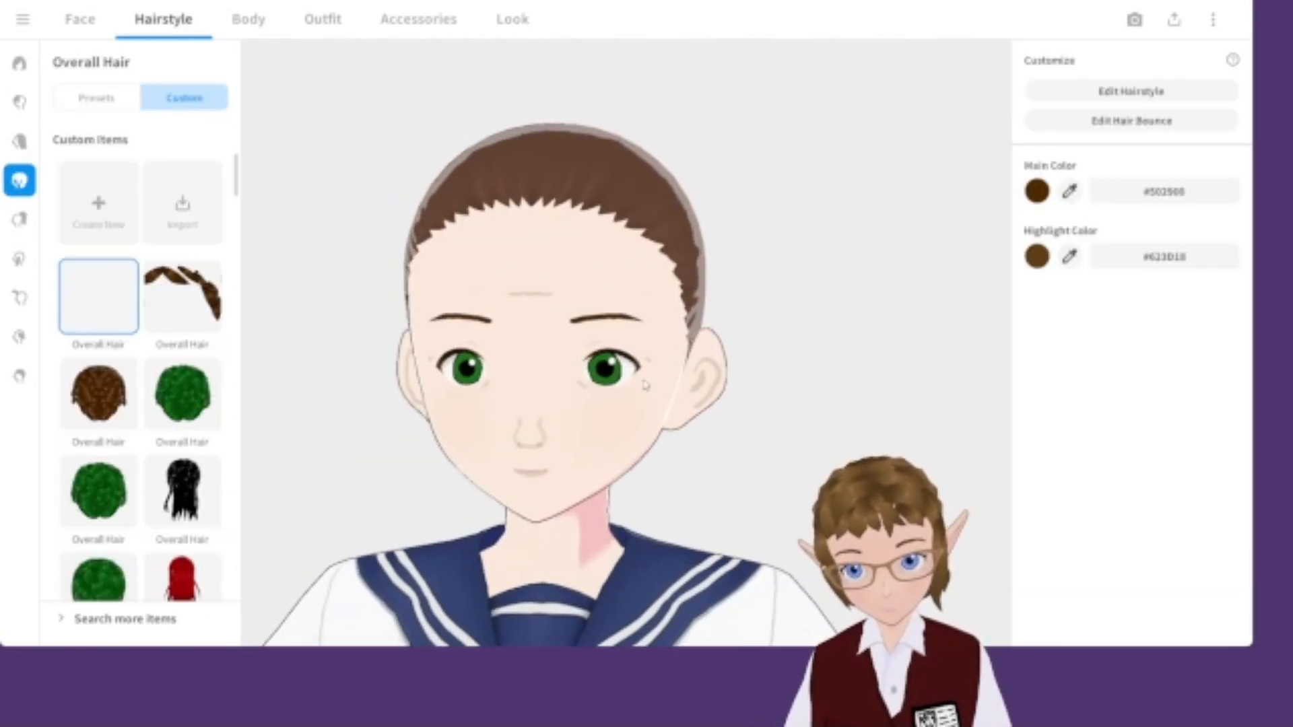
scroll(117, 450, "down", 2)
scroll(119, 450, "down", 6)
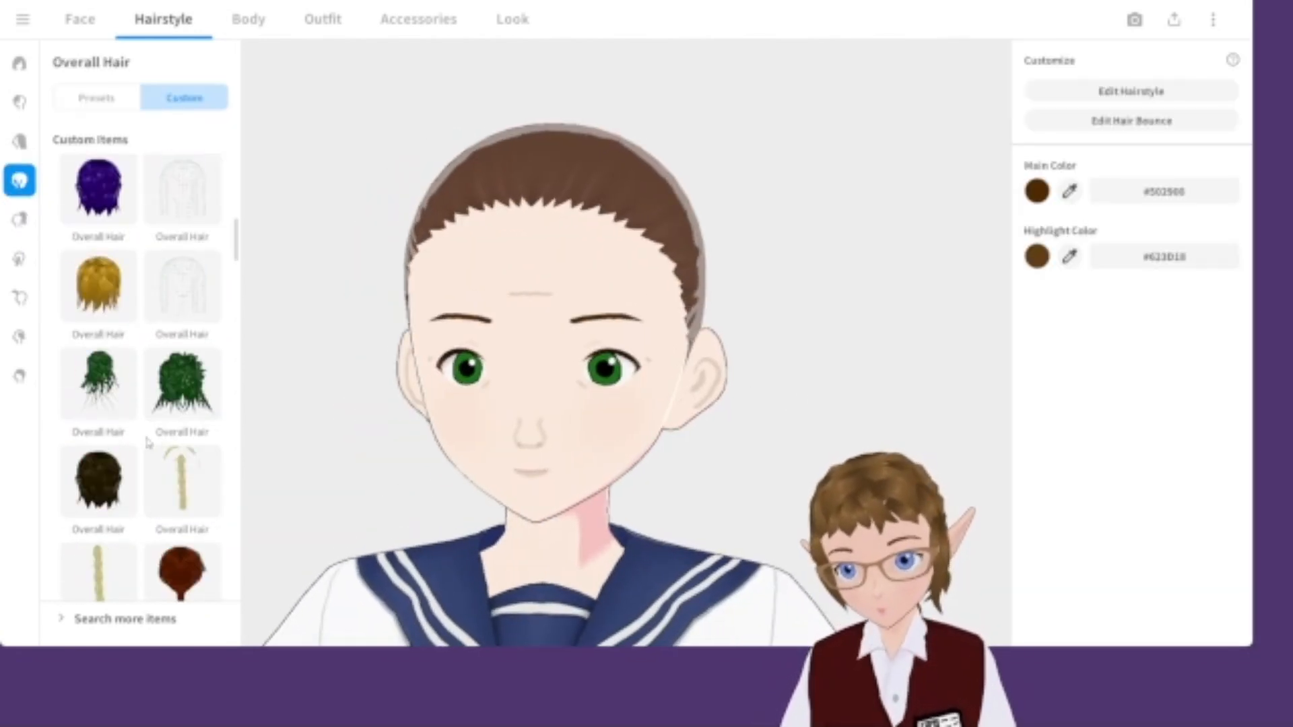
scroll(173, 323, "down", 5)
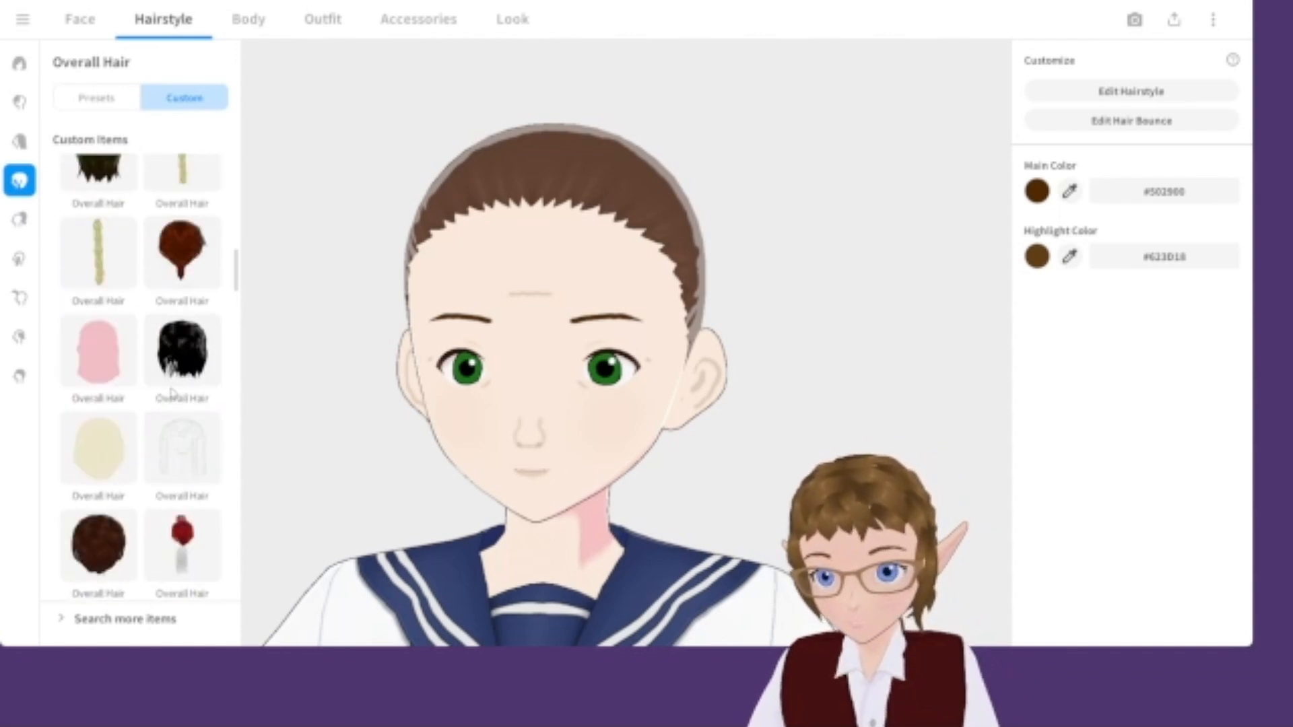
scroll(172, 396, "up", 2)
scroll(167, 418, "down", 7)
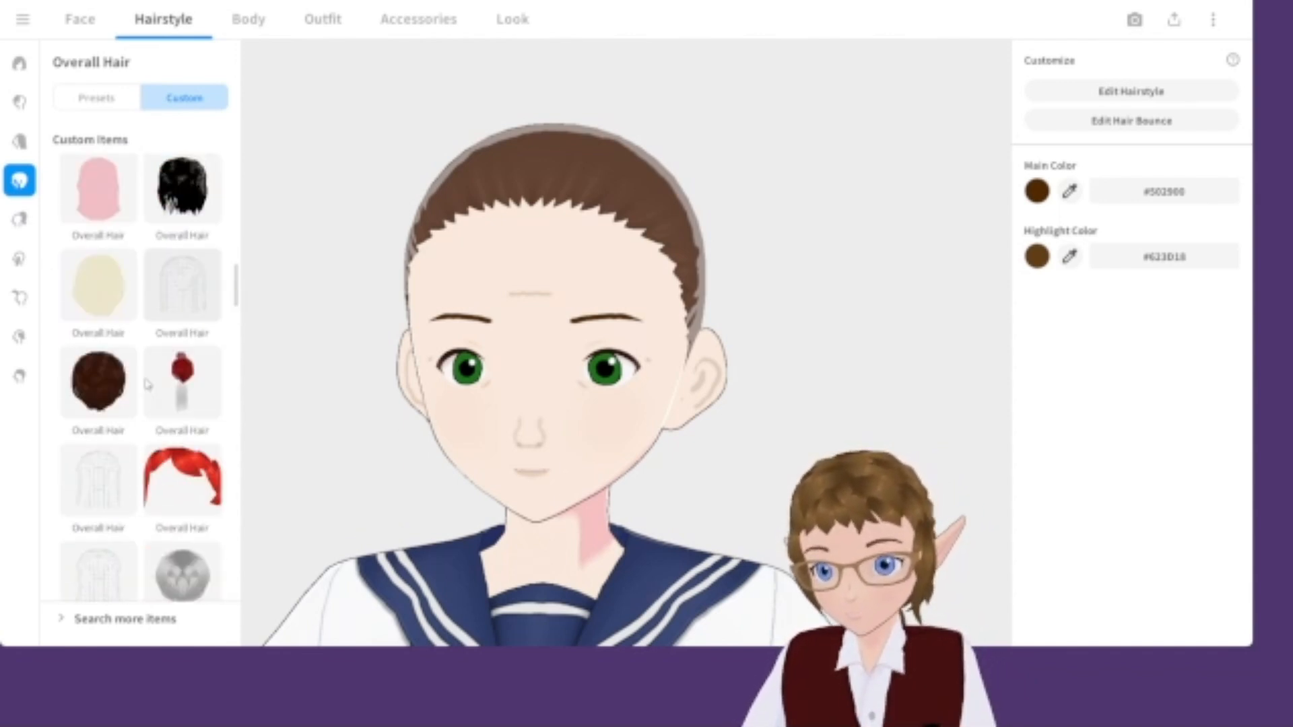
scroll(235, 308, "down", 5)
left_click_drag(235, 326, 247, 153)
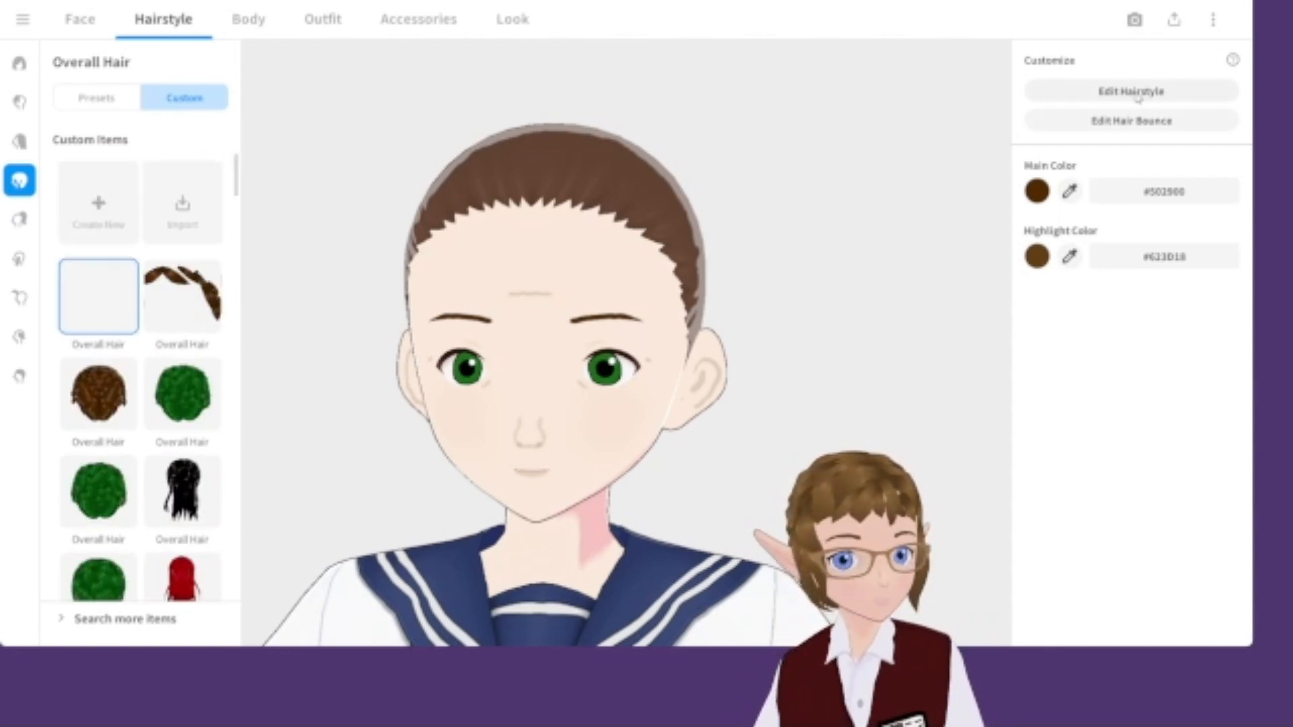
Open the hairstyle editor on Freehand Group 1 with the pen tool and set the hair width to 0.03.
left_click(1138, 96)
left_click(167, 202)
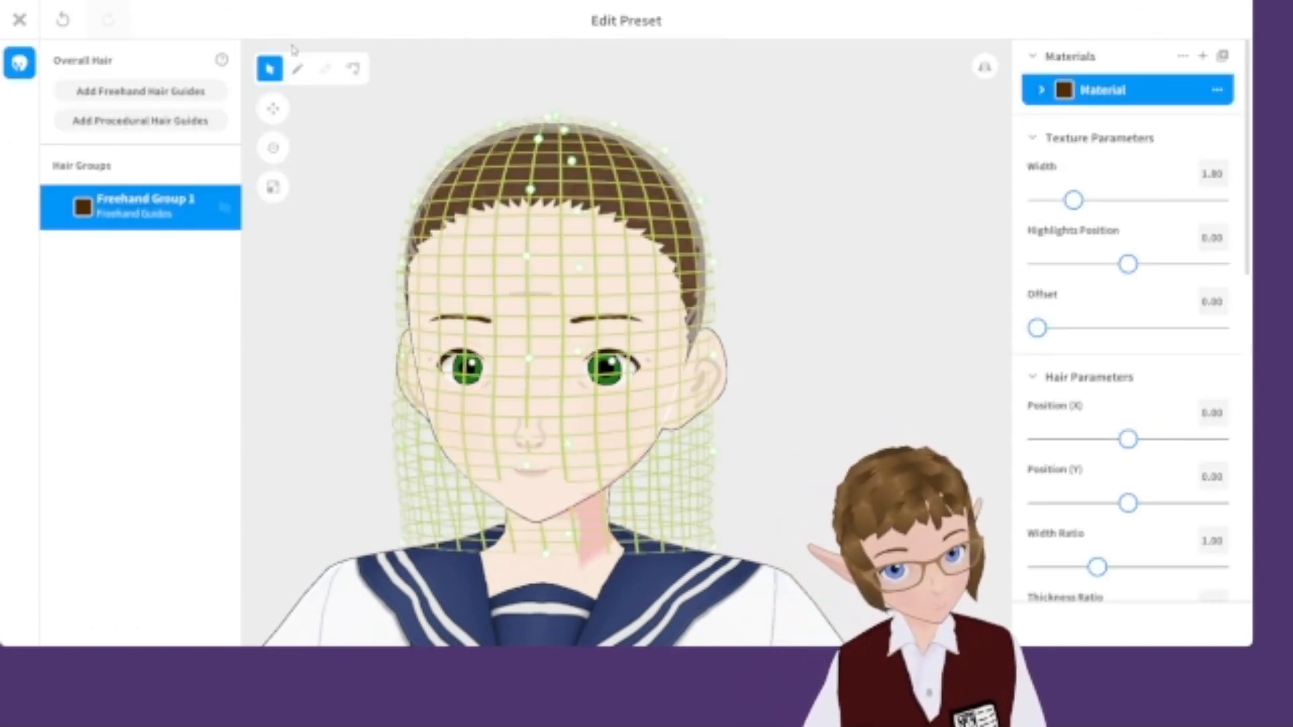
left_click(297, 68)
right_click_drag(596, 165, 542, 173)
scroll(519, 226, "up", 3)
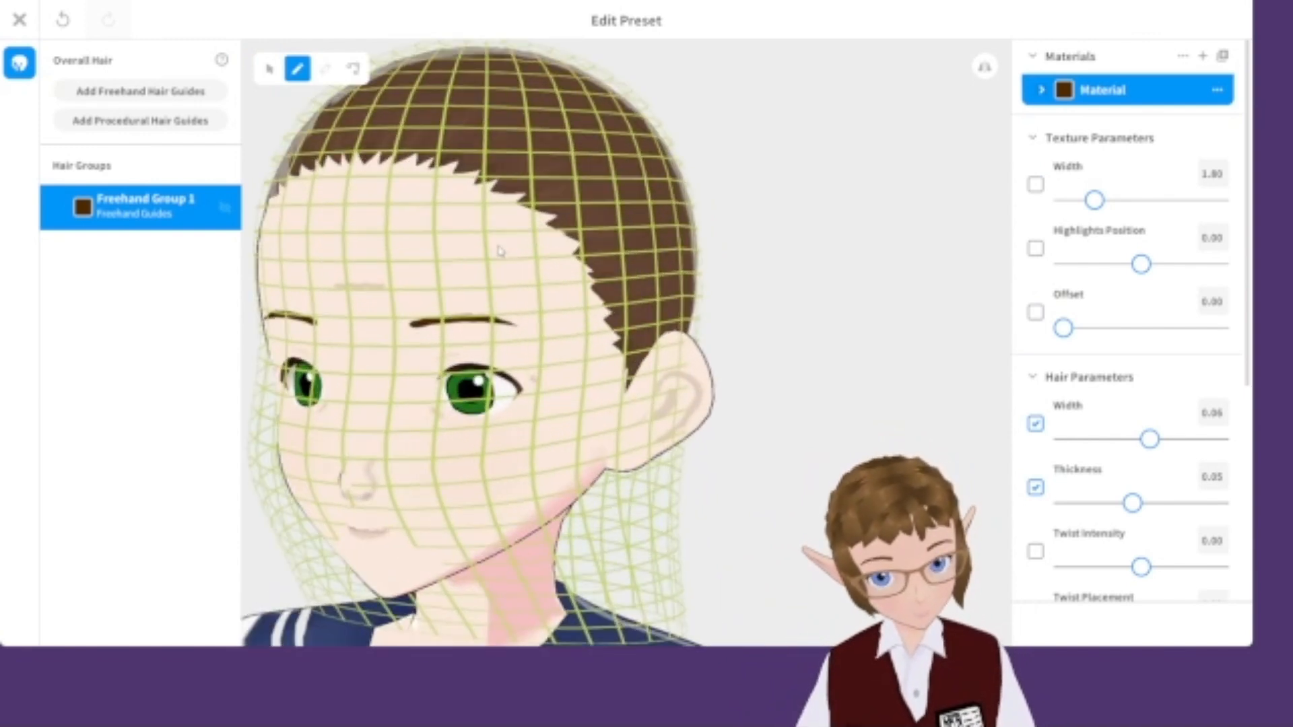
mouse_move(404, 155)
left_mouse_down()
mouse_move(495, 222)
mouse_move(516, 257)
left_mouse_up()
key("ctrl+z")
left_click_drag(1150, 441, 1115, 450)
Draw freehand hair strands sweeping across the forehead as bangs.
mouse_move(388, 134)
left_mouse_down()
mouse_move(472, 182)
mouse_move(542, 266)
left_mouse_up()
mouse_move(632, 315)
right_mouse_down()
mouse_move(612, 353)
mouse_move(631, 317)
mouse_move(608, 323)
right_mouse_up()
mouse_move(371, 101)
left_mouse_down()
mouse_move(500, 202)
mouse_move(525, 266)
left_mouse_up()
right_click_drag(549, 293, 528, 323)
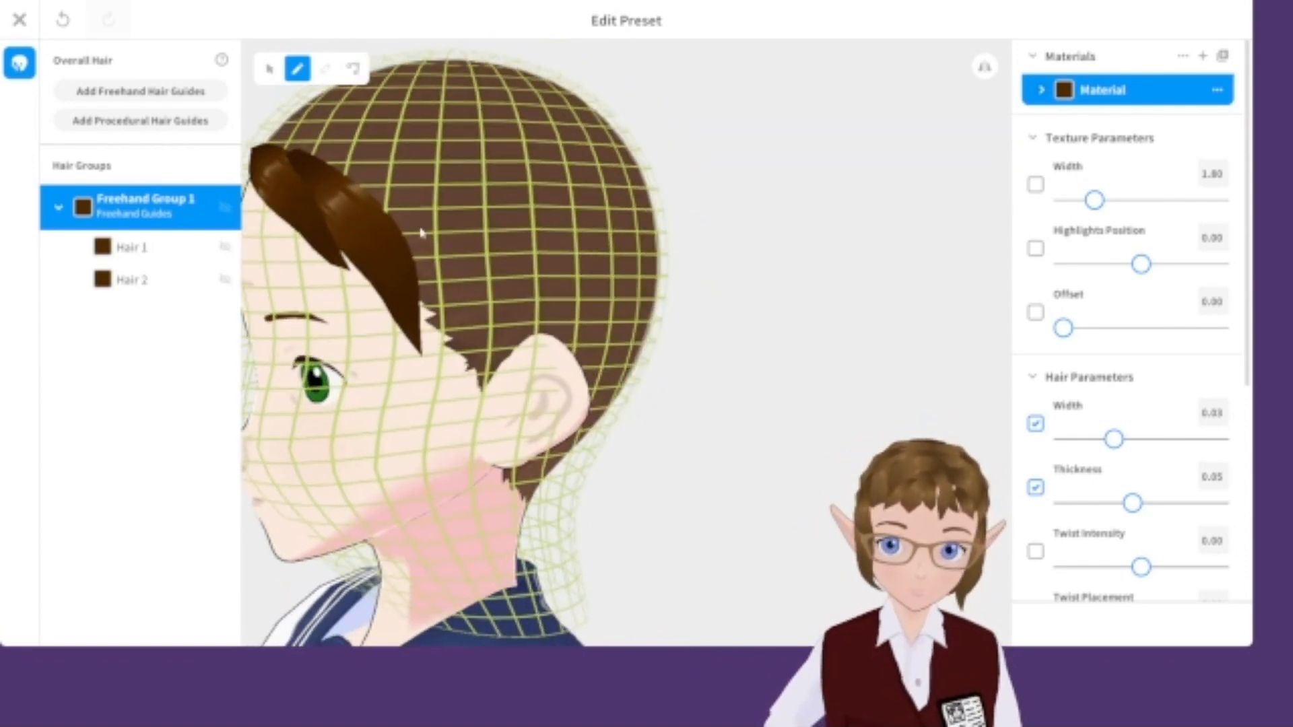
mouse_move(384, 212)
left_mouse_down()
mouse_move(446, 367)
mouse_move(500, 419)
left_mouse_up()
mouse_move(579, 317)
right_mouse_down()
mouse_move(626, 296)
mouse_move(601, 276)
mouse_move(584, 291)
right_mouse_up()
right_click_drag(425, 242, 570, 289)
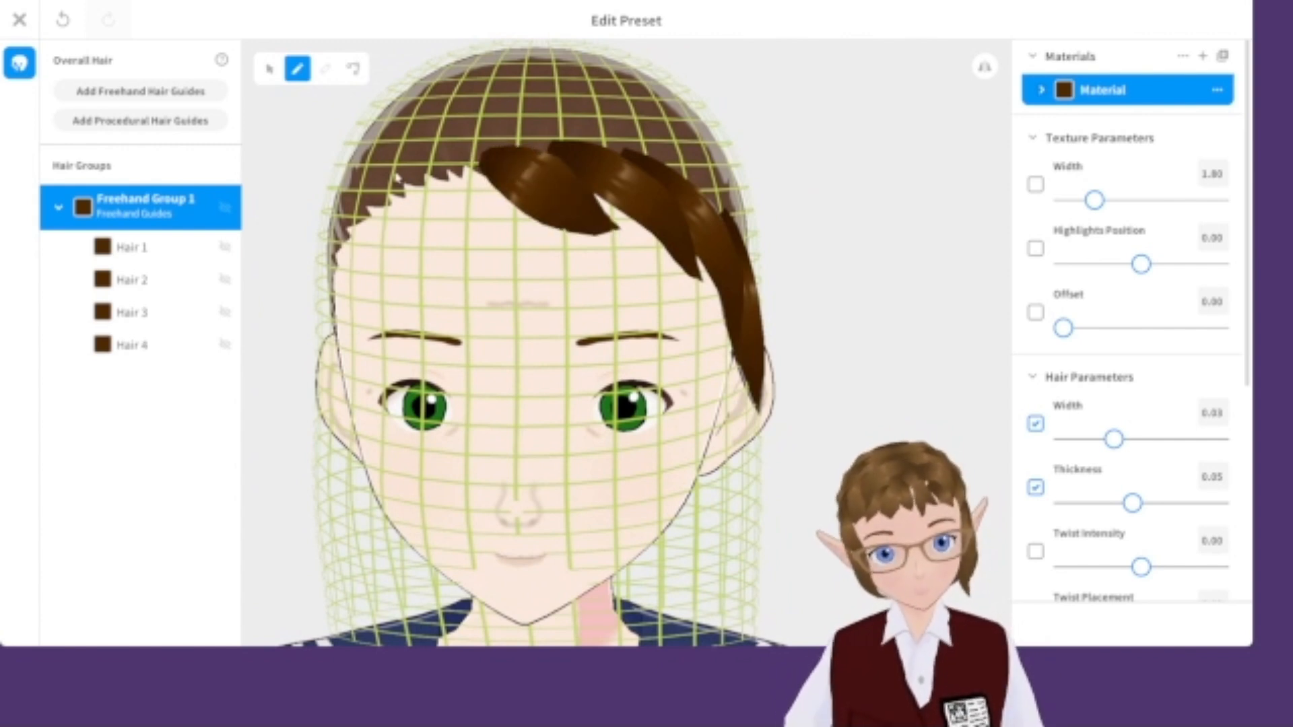
right_click_drag(579, 256, 667, 243)
left_click_drag(447, 145, 518, 205)
key("ctrl+z")
right_click_drag(511, 269, 707, 277)
left_click_drag(744, 198, 774, 232)
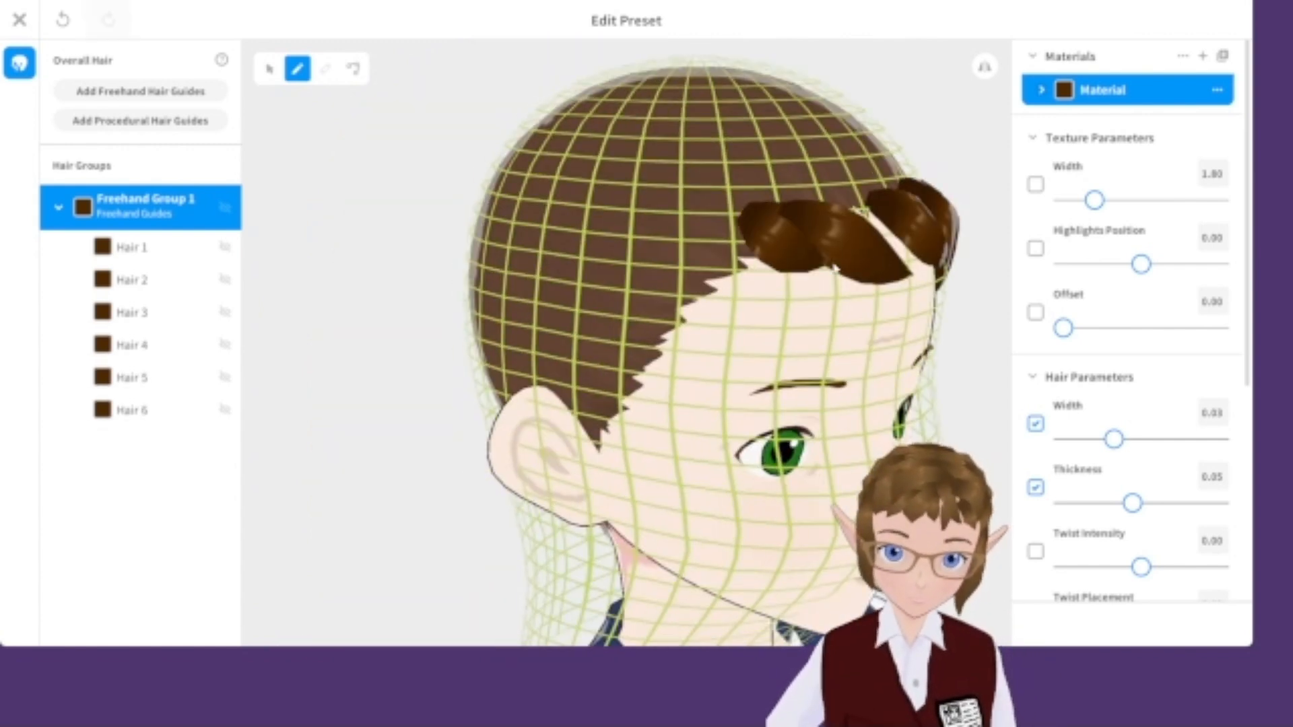
right_click_drag(707, 276, 579, 286)
left_click_drag(547, 175, 539, 300)
right_click_drag(441, 380, 633, 330)
key("ctrl+z")
key("ctrl+z")
Draw additional freehand strands covering the top and sides of the head.
left_click_drag(899, 210, 852, 337)
left_click_drag(850, 251, 781, 404)
left_click_drag(790, 317, 764, 417)
right_click_drag(755, 297, 303, 289)
left_click_drag(360, 246, 412, 404)
left_click_drag(367, 259, 407, 353)
left_click_drag(350, 202, 398, 303)
right_click_drag(404, 337, 471, 202)
key("ctrl+z")
left_click_drag(441, 202, 546, 315)
key("ctrl+z")
right_click_drag(417, 289, 451, 270)
right_click_drag(600, 342, 592, 421)
left_click_drag(525, 324, 596, 417)
mouse_move(404, 471)
right_mouse_down()
mouse_move(458, 543)
mouse_move(377, 431)
mouse_move(539, 323)
right_mouse_up()
left_click_drag(582, 317, 620, 393)
right_click_drag(620, 393, 471, 303)
left_click_drag(377, 196, 424, 231)
right_click_drag(424, 231, 606, 323)
left_click_drag(606, 340, 649, 353)
right_click_drag(649, 352, 498, 269)
left_click_drag(498, 270, 510, 321)
right_click_drag(510, 322, 929, 121)
left_click_drag(930, 121, 976, 173)
right_click_drag(975, 173, 498, 270)
left_click_drag(498, 269, 552, 359)
right_click_drag(596, 148, 641, 427)
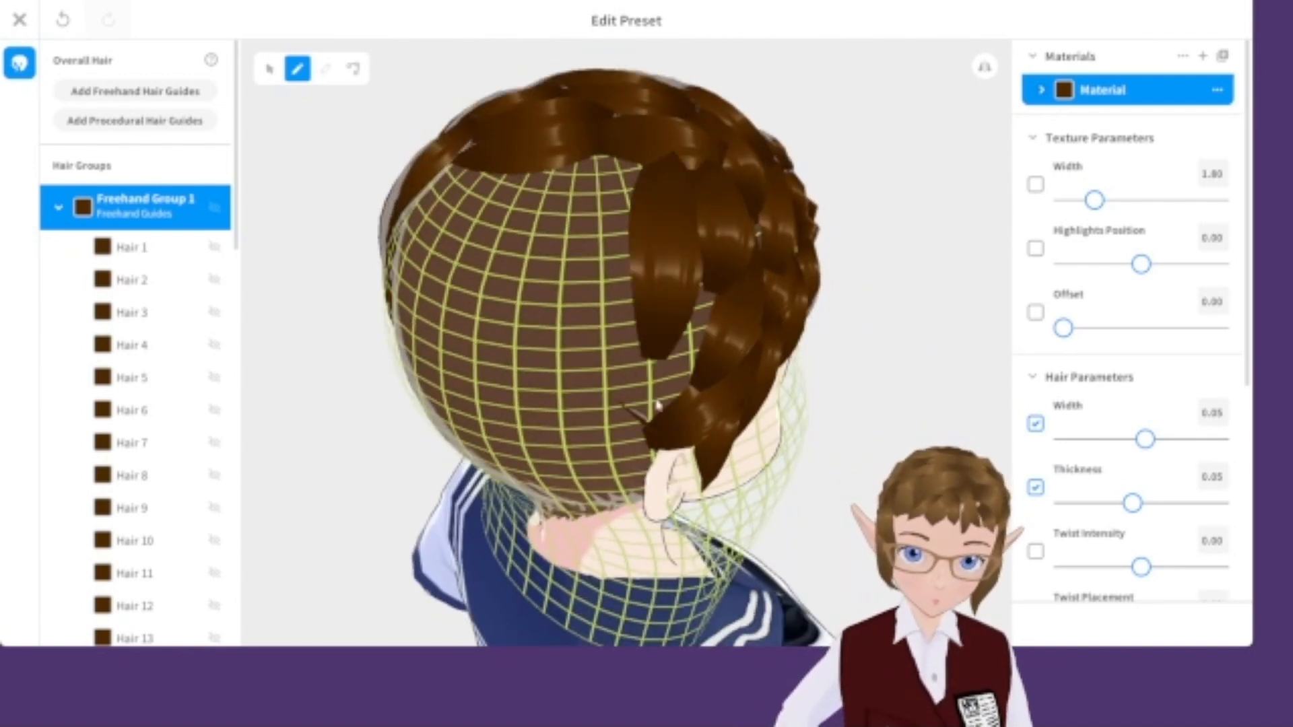
Draw freehand strands down the back of the head and switch to the selection tool.
right_click_drag(495, 383, 601, 191)
right_click_drag(643, 463, 606, 307)
right_click_drag(529, 297, 548, 370)
left_click_drag(519, 310, 594, 466)
left_click_drag(424, 337, 509, 493)
left_click_drag(404, 377, 478, 584)
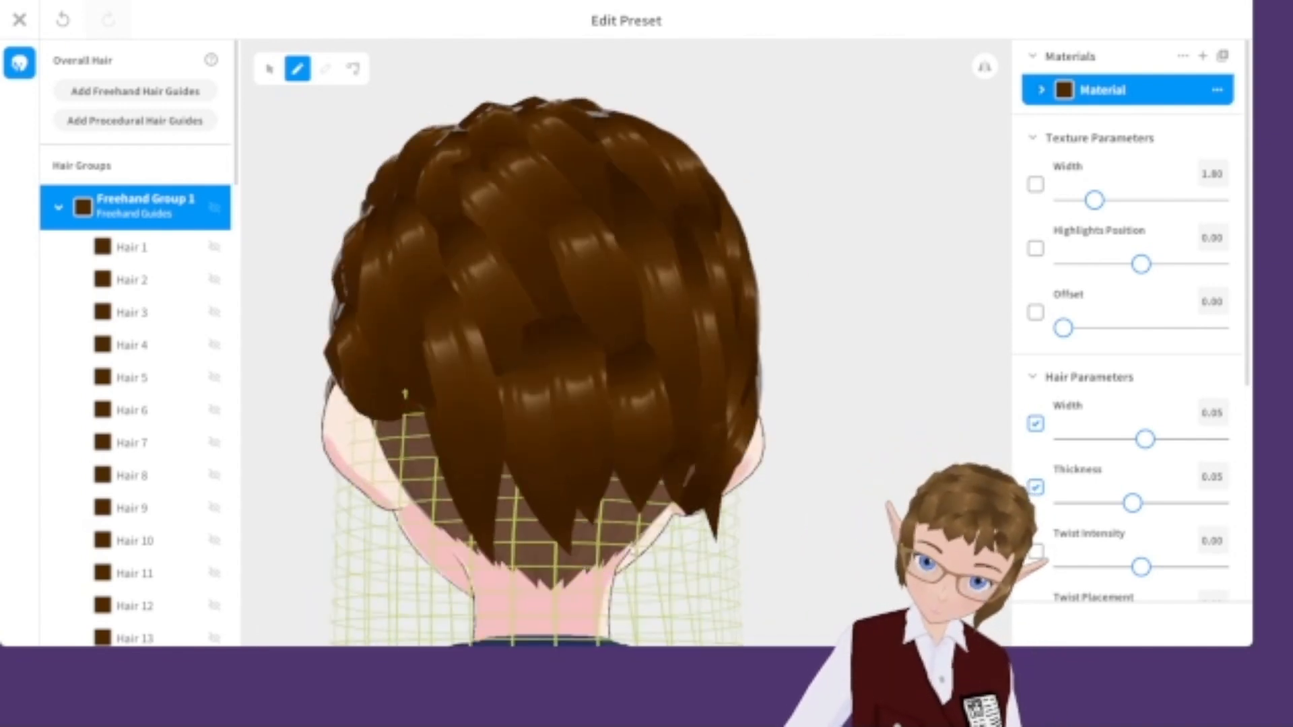
right_click_drag(537, 329, 441, 333)
right_click_drag(583, 380, 599, 547)
left_click(270, 69)
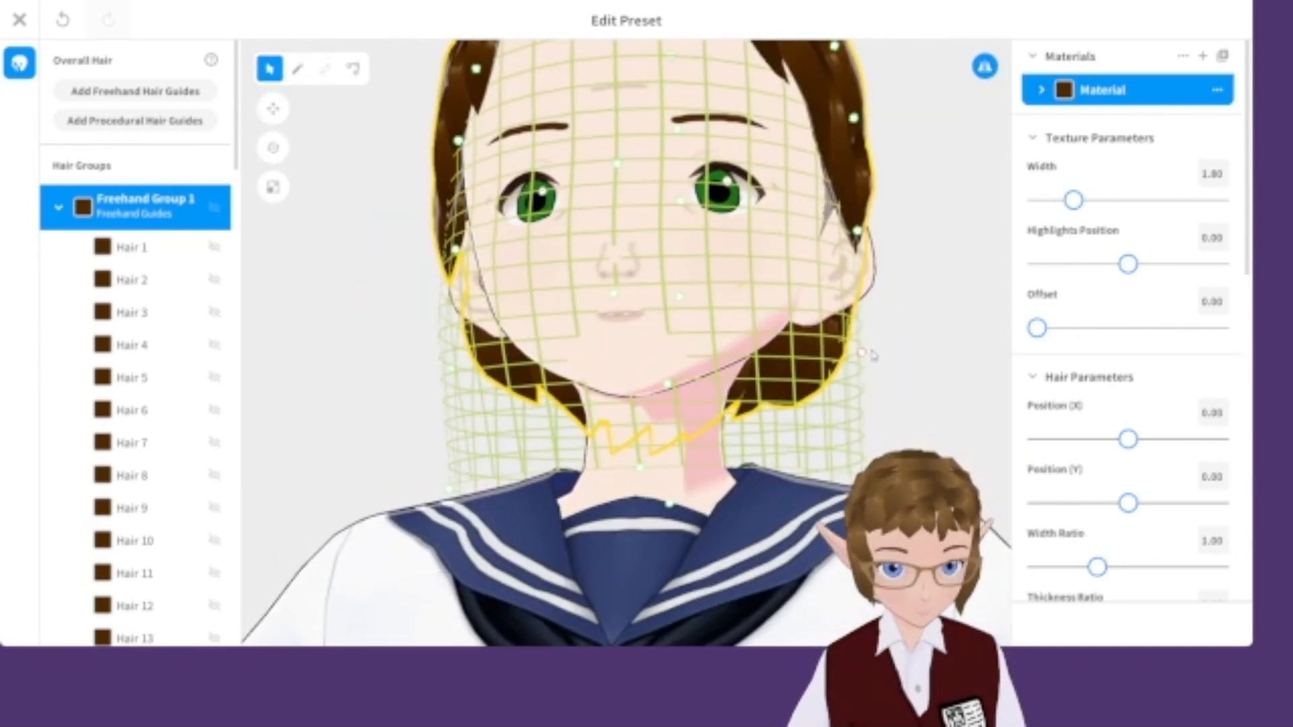
Reshape the hair guide mesh around the neck and review the hairstyle from behind.
right_click_drag(835, 464, 792, 342)
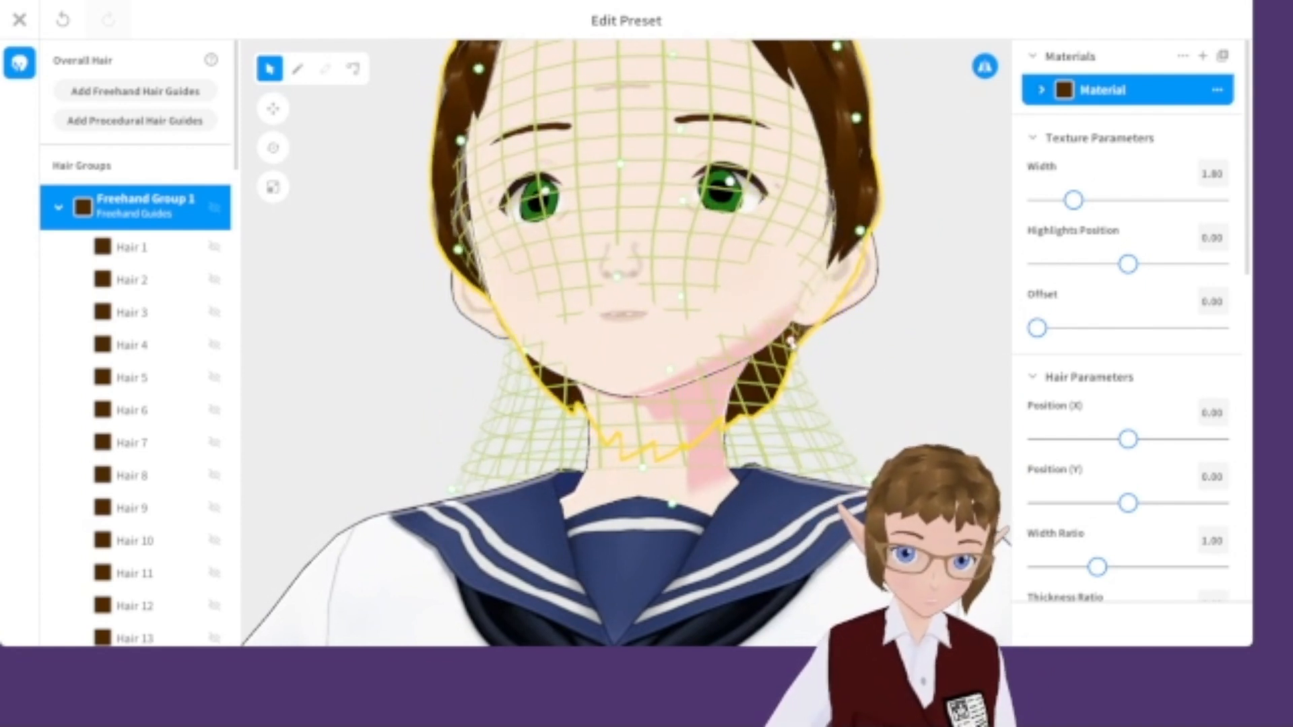
left_click_drag(851, 472, 834, 460)
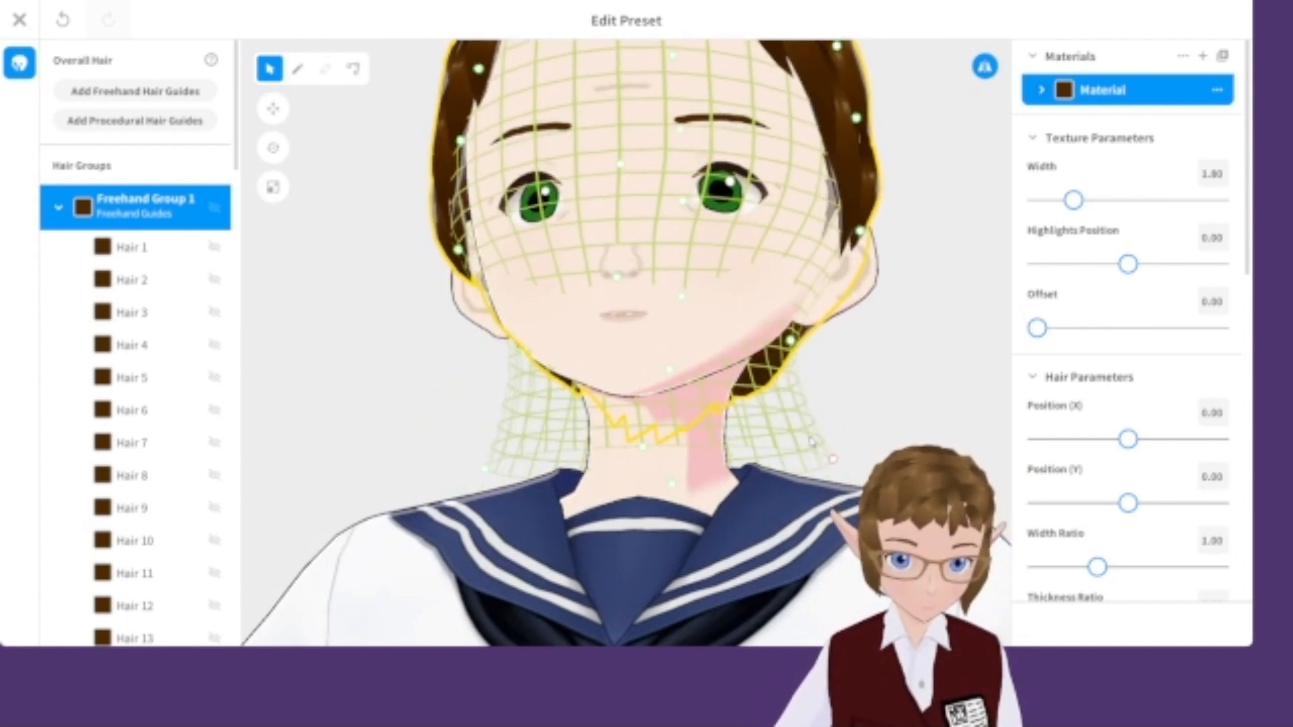
right_click_drag(833, 459, 748, 438)
left_click_drag(662, 394, 669, 391)
left_click_drag(675, 438, 612, 479)
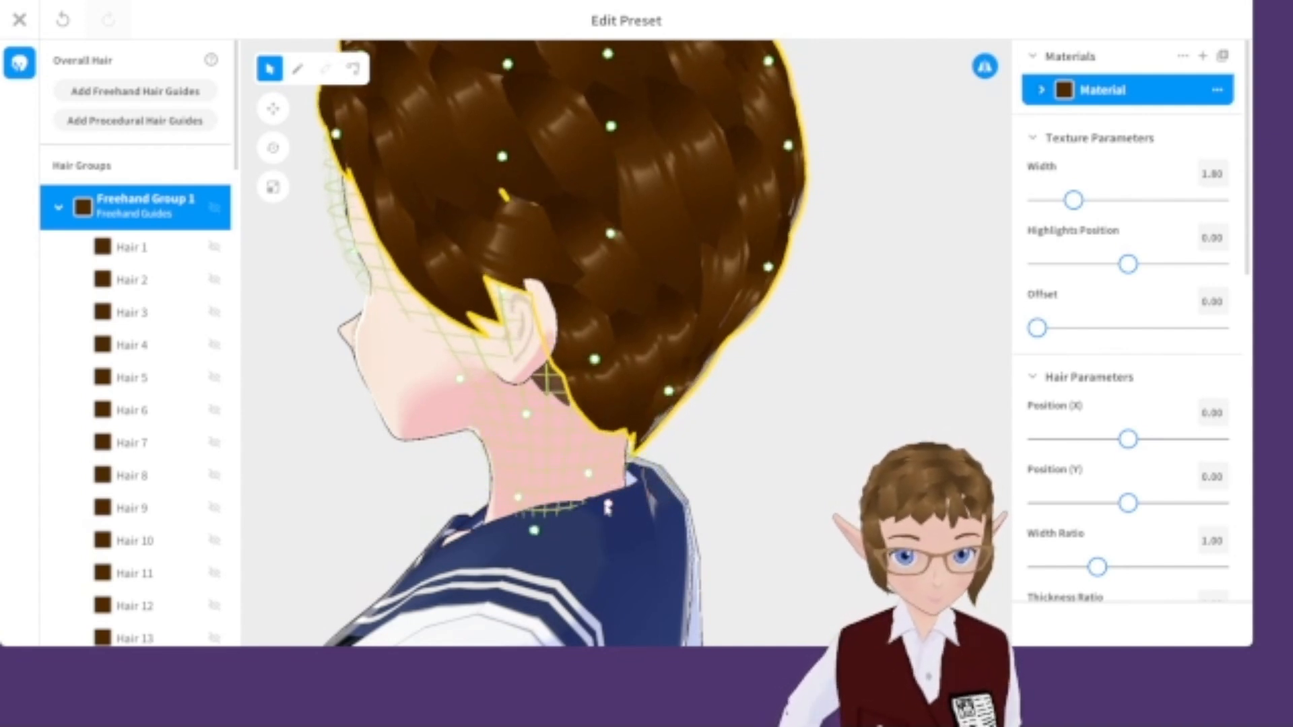
right_click_drag(603, 504, 598, 385)
mouse_move(822, 394)
right_mouse_down()
mouse_move(752, 402)
mouse_move(781, 412)
mouse_move(767, 381)
mouse_move(739, 392)
right_mouse_up()
left_click(794, 392)
scroll(780, 411, "down", 5)
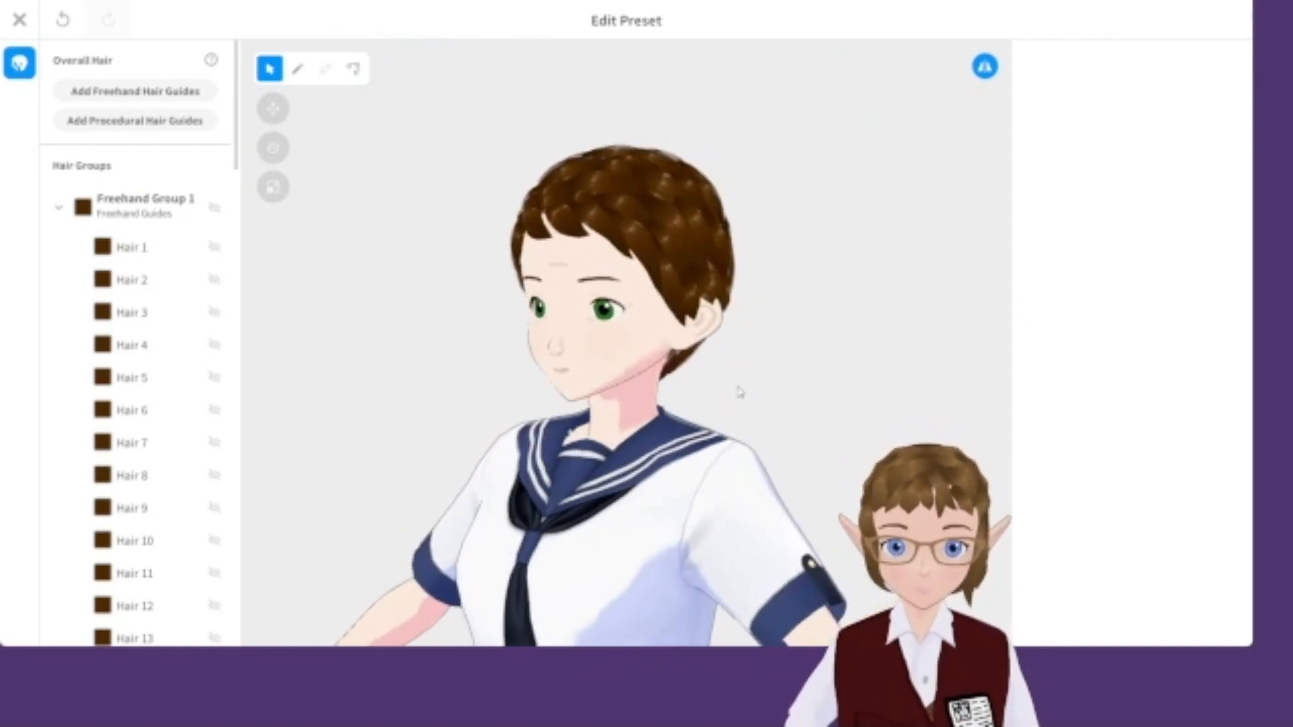
Select Freehand Group 1 with the pen tool, set the hair width to 0.03, and draw strands beside the ear.
left_click(140, 211)
left_click(297, 71)
left_click_drag(1147, 439, 1118, 444)
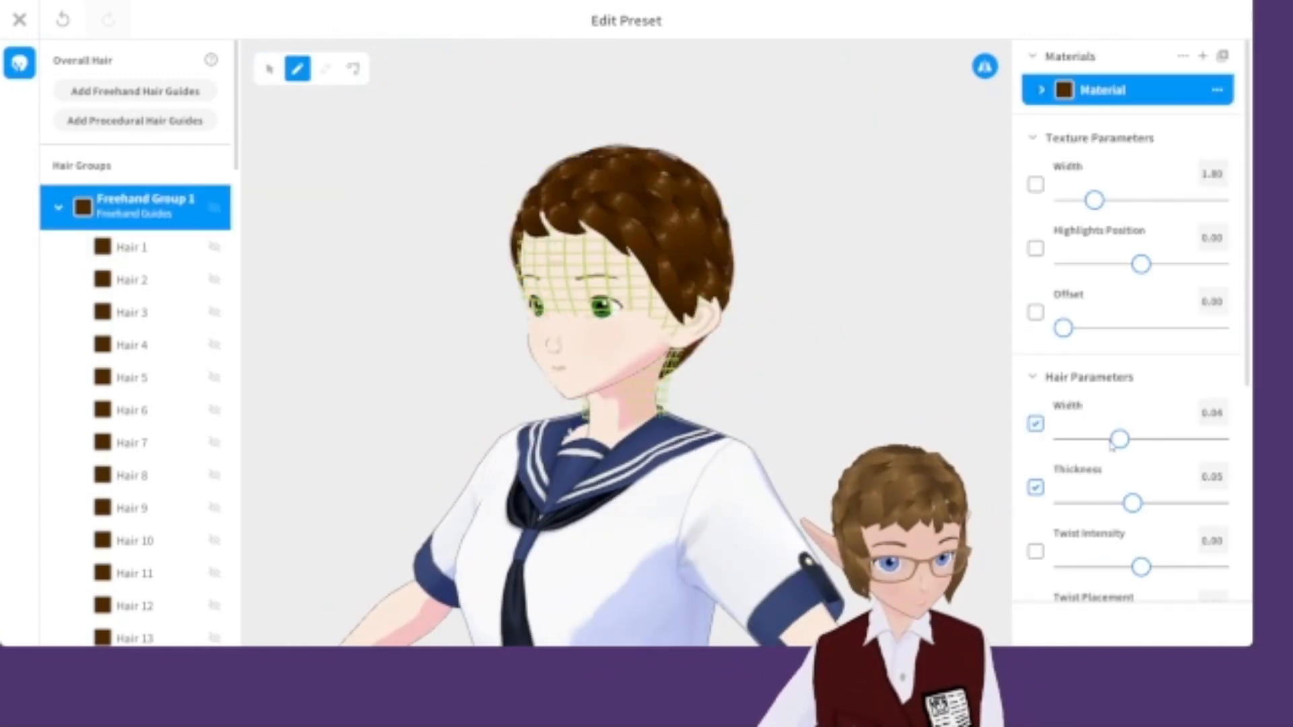
scroll(709, 336, "up", 5)
right_click_drag(835, 338, 748, 343)
right_click_drag(701, 298, 688, 319)
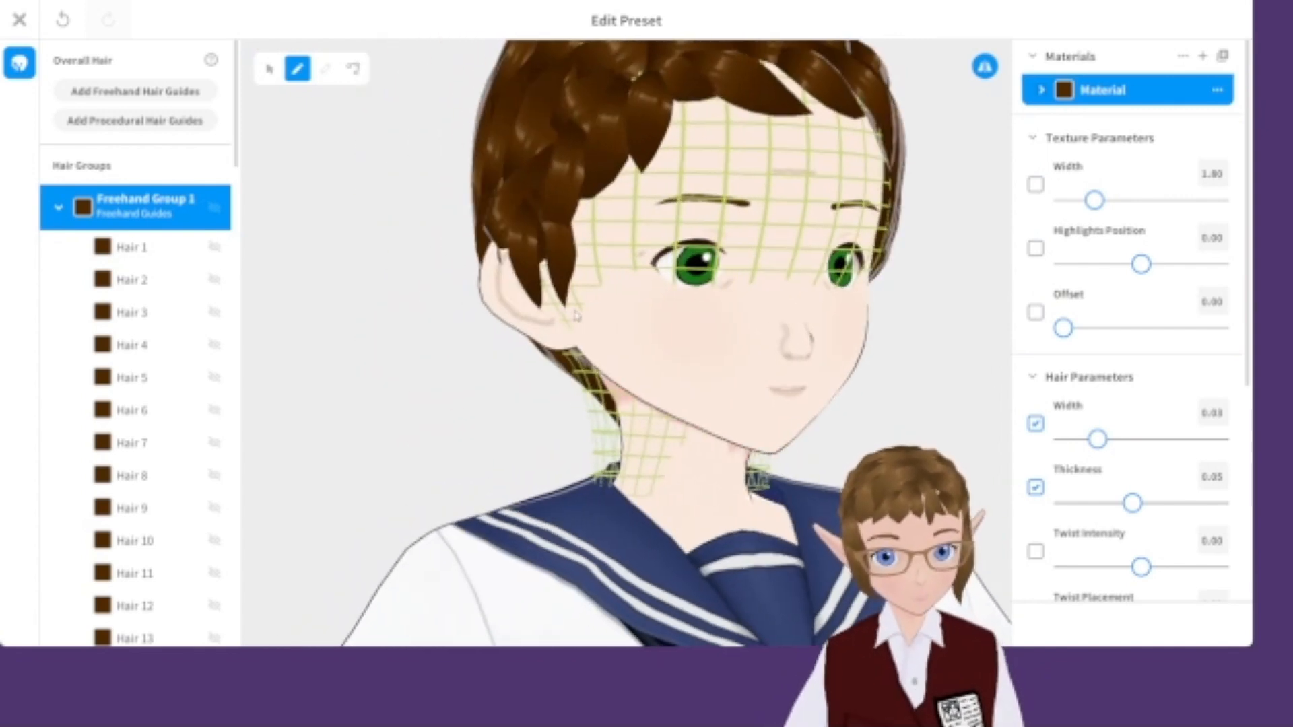
right_click_drag(568, 315, 594, 310)
Draw a few more freehand strands over the side and nape of the head.
left_click(984, 66)
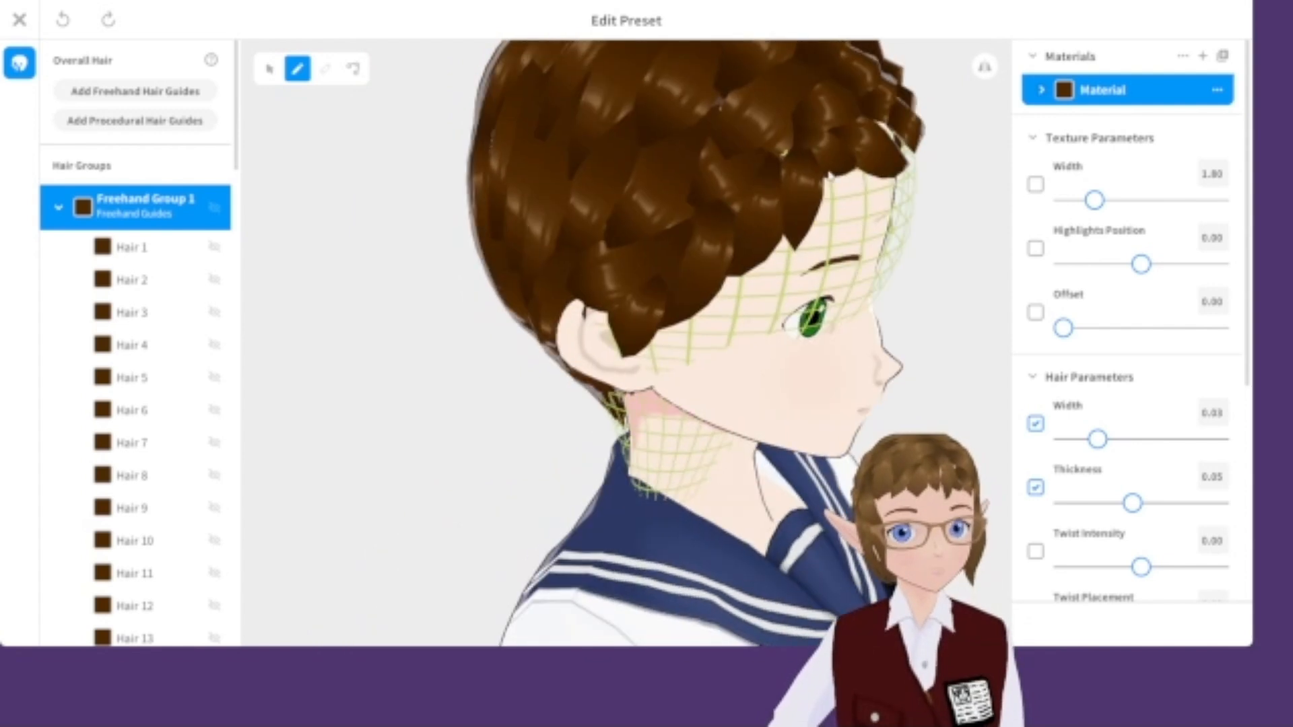
left_click_drag(655, 393, 658, 399)
mouse_move(795, 384)
right_mouse_down()
mouse_move(719, 366)
mouse_move(730, 369)
right_mouse_up()
left_click(869, 359)
Close the hairstyle editor, overwriting the existing hair item, and switch to the outfit section.
scroll(869, 359, "down", 5)
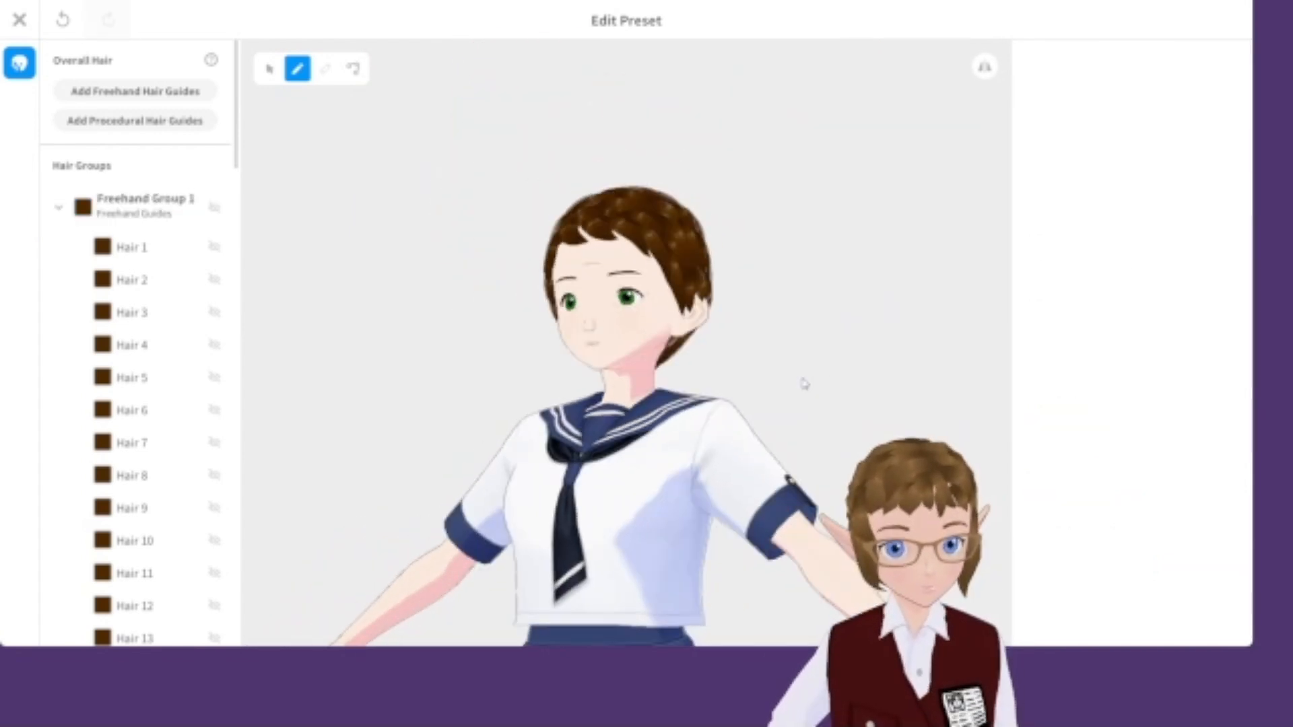
scroll(737, 475, "down", 3)
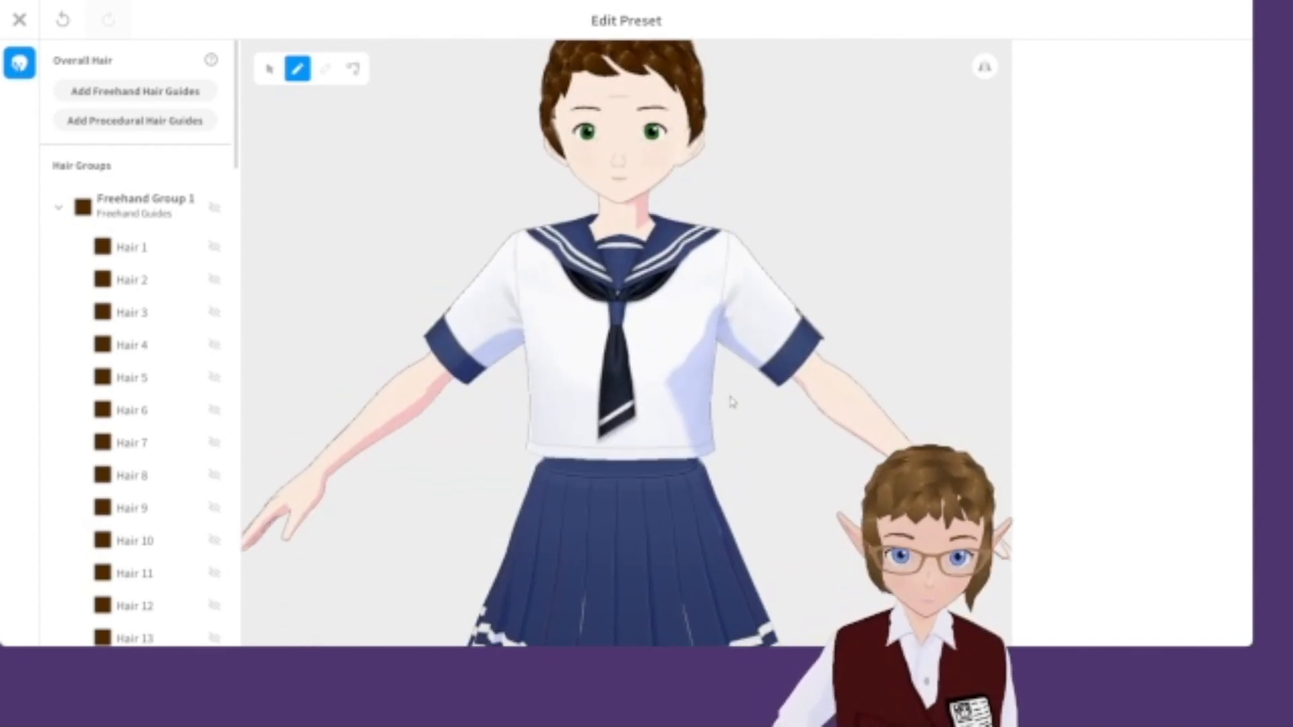
mouse_move(811, 344)
right_mouse_down()
mouse_move(771, 317)
mouse_move(756, 343)
mouse_move(810, 342)
right_mouse_up()
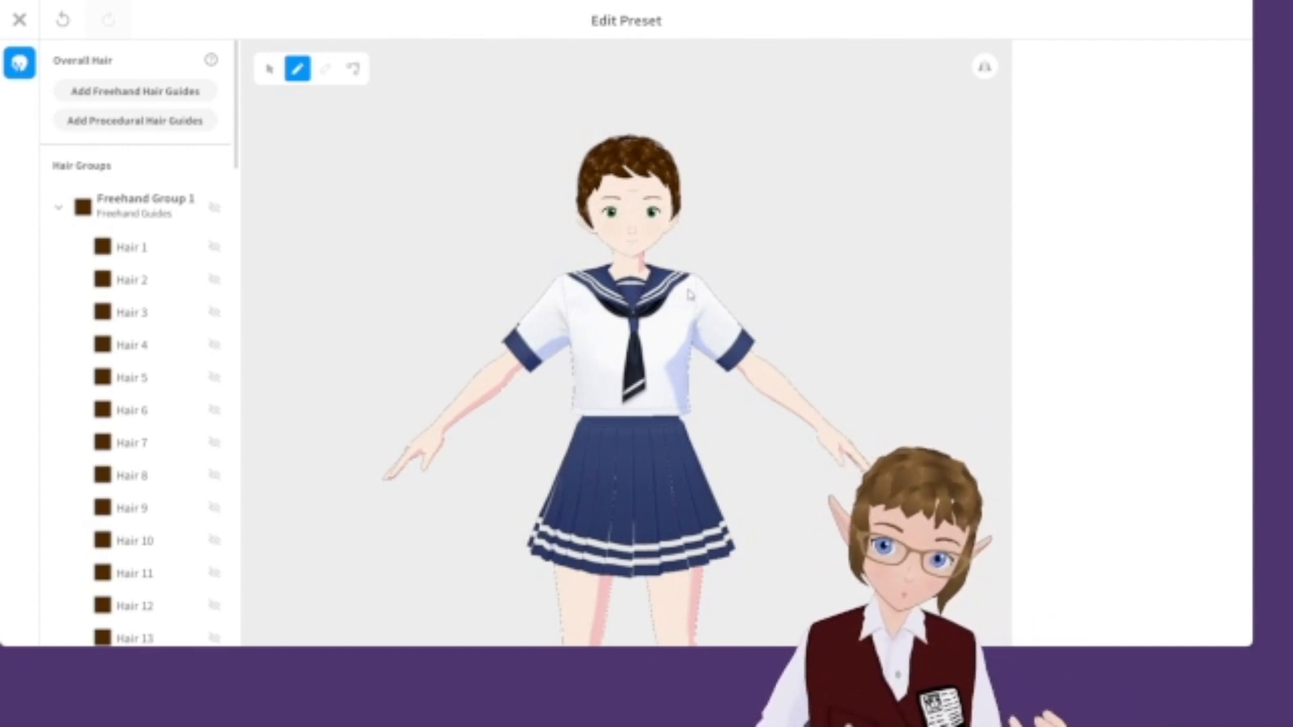
left_click(20, 20)
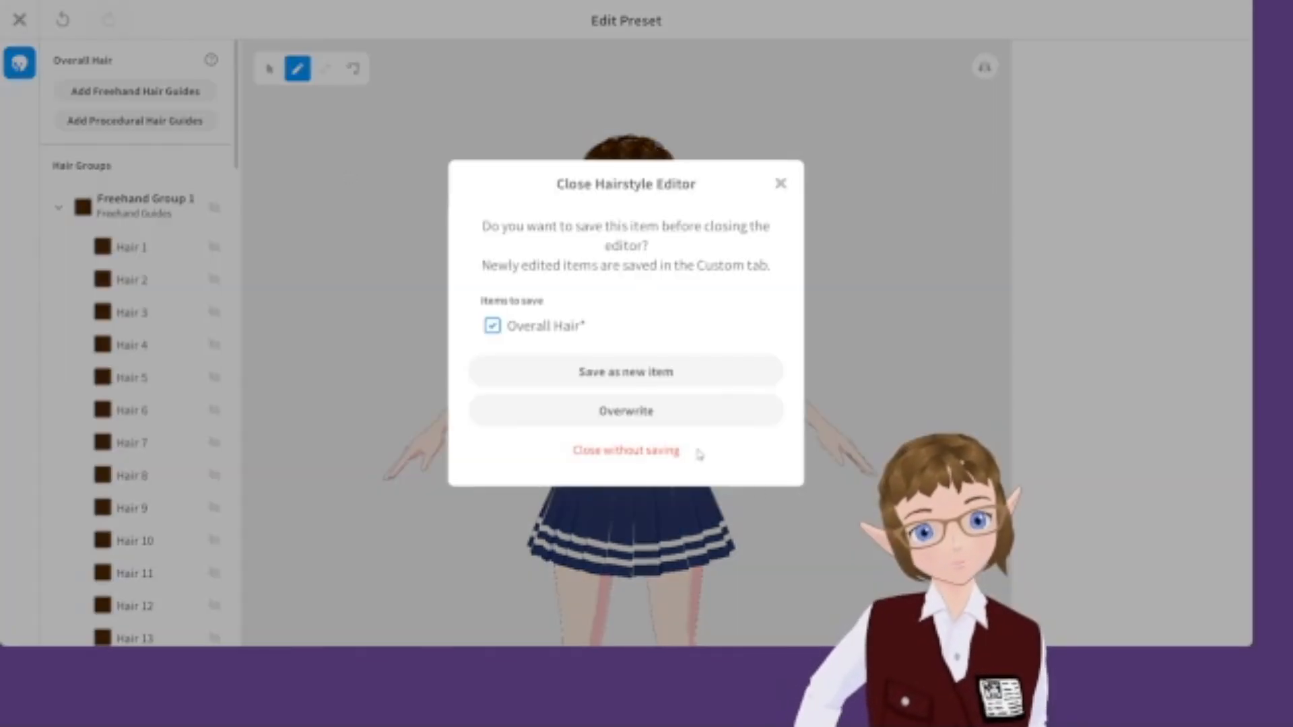
left_click(731, 405)
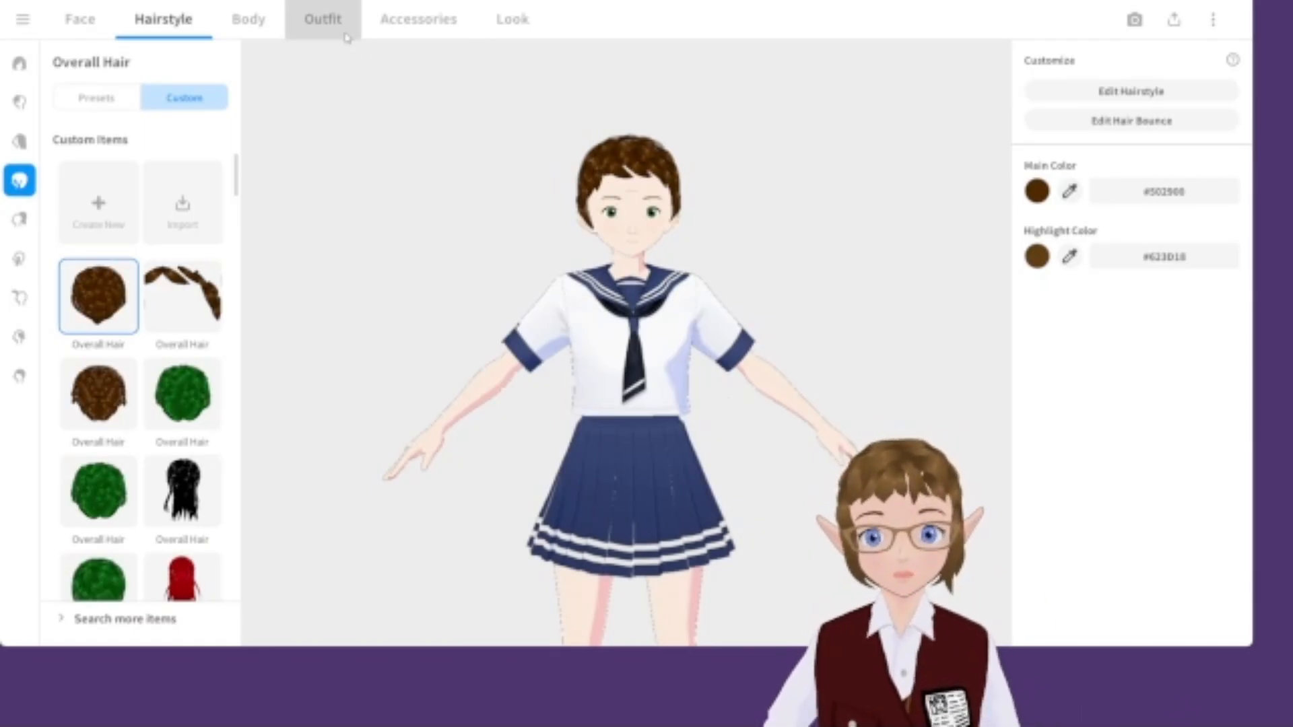
left_click(325, 20)
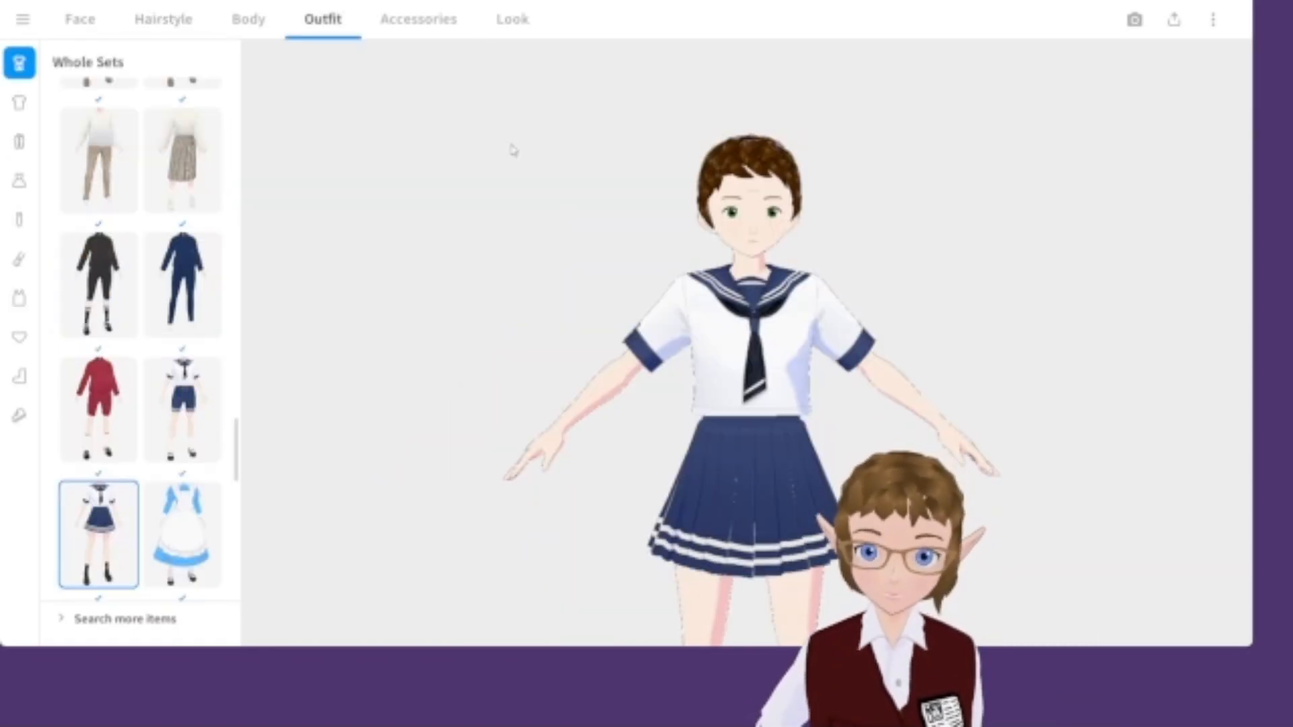
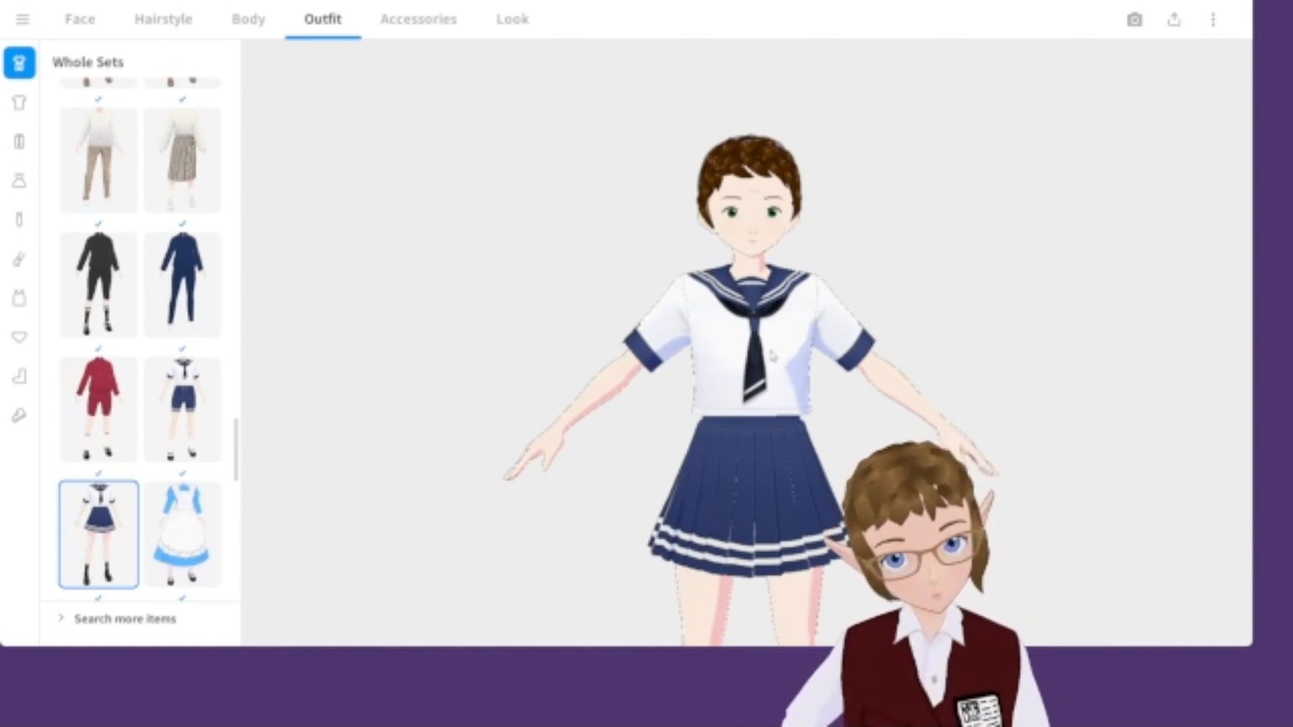
Browse the whole outfit sets and apply the beige blazer school uniform set.
scroll(776, 348, "down", 3)
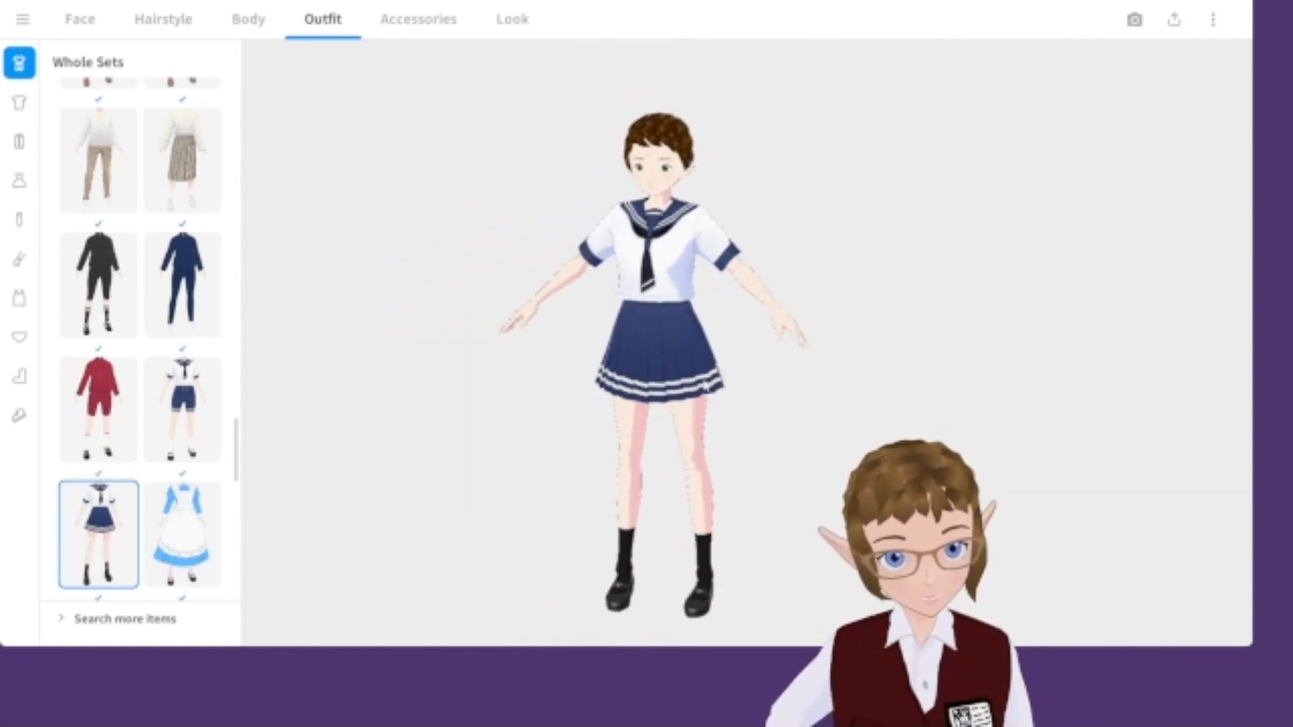
scroll(82, 360, "up", 4)
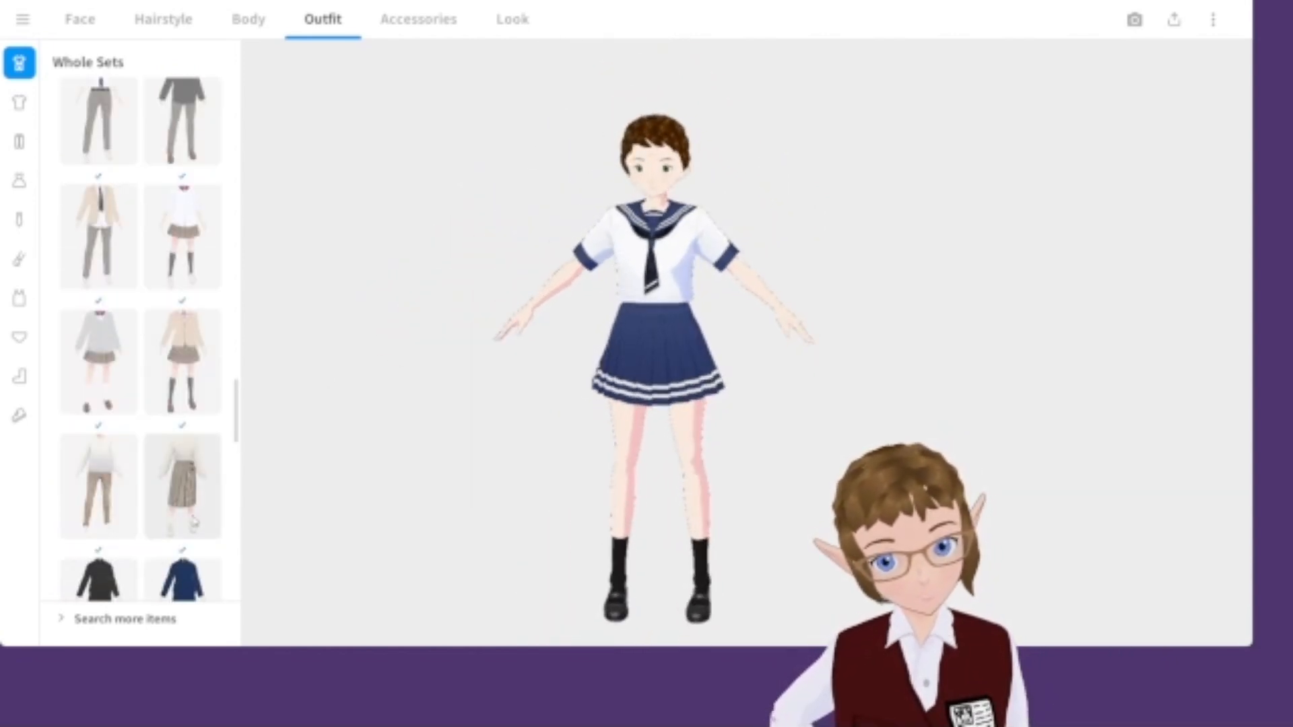
scroll(121, 460, "up", 6)
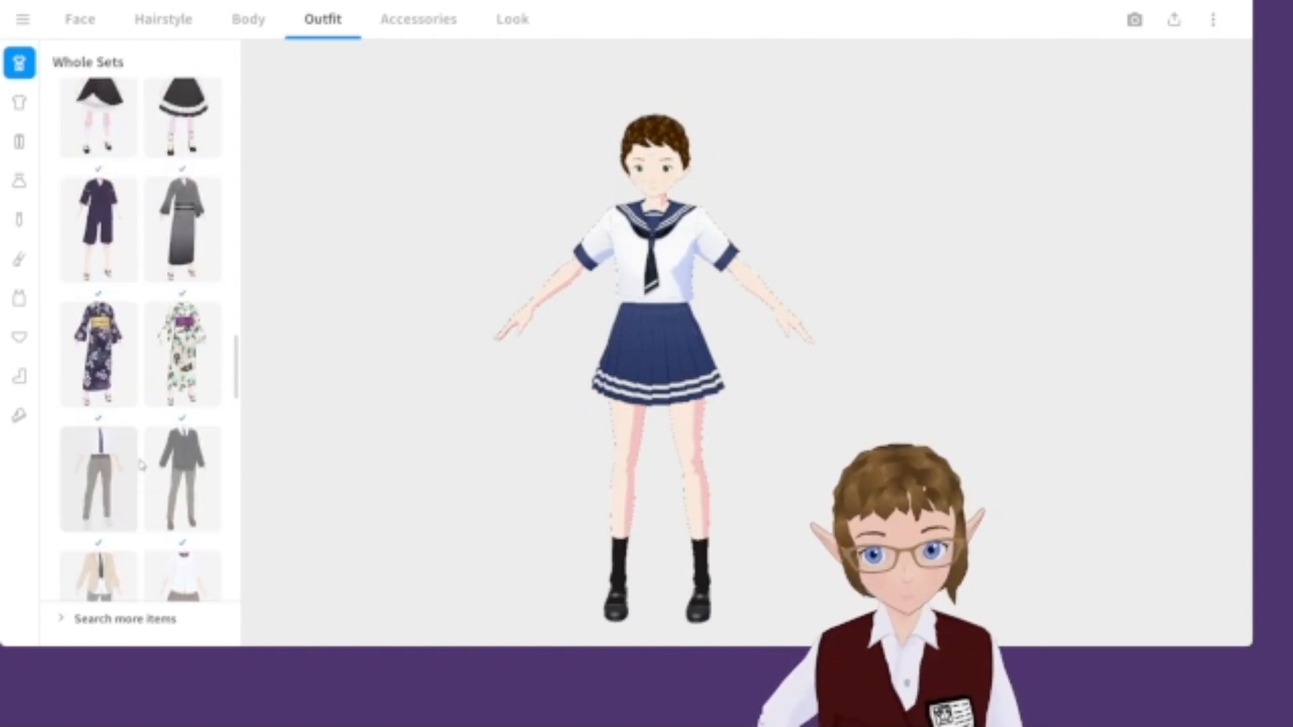
scroll(137, 502, "down", 6)
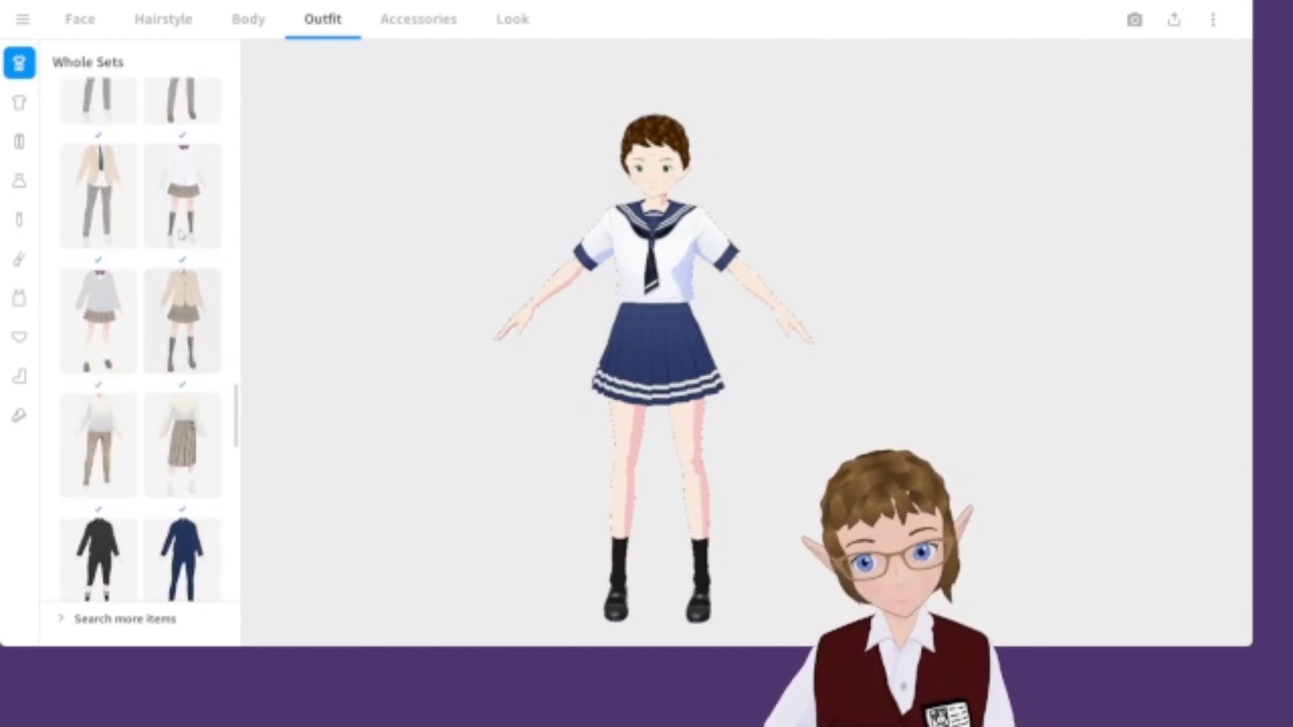
left_click(181, 321)
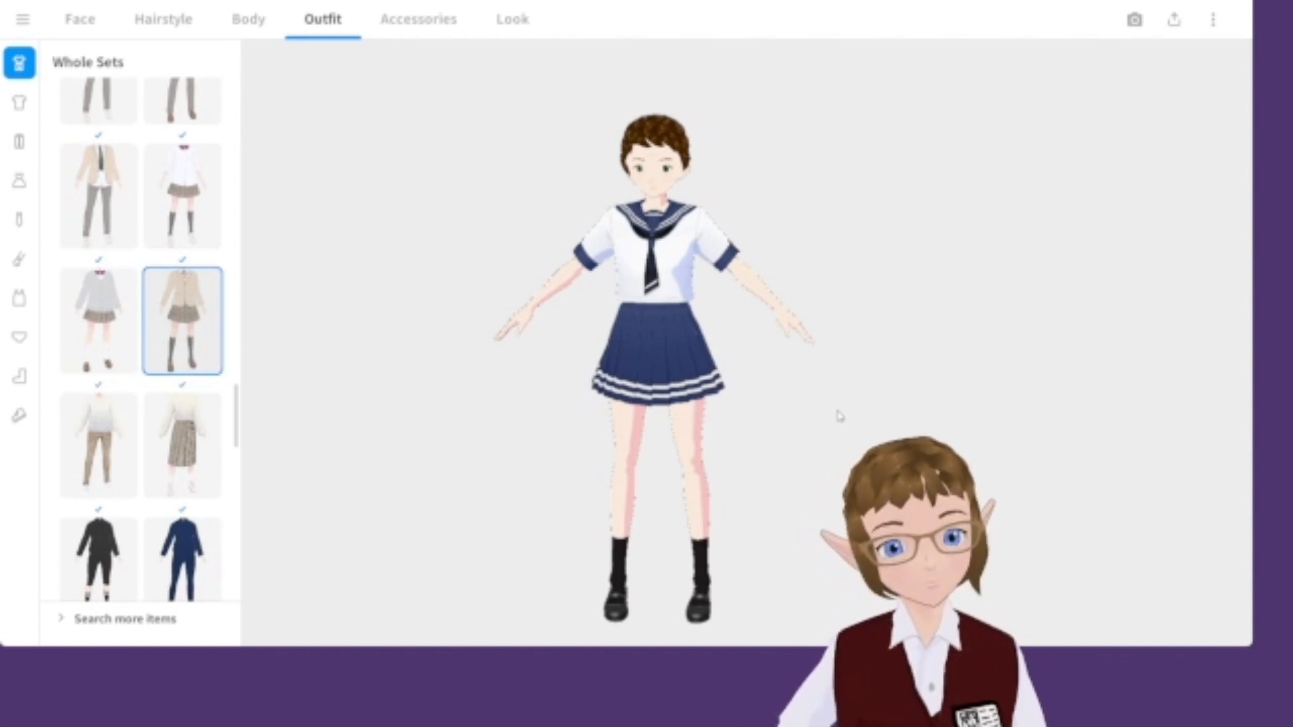
Browse more whole sets and apply the cream sweater with long plaid skirt set, briefly trying its trousers version.
scroll(158, 333, "down", 12)
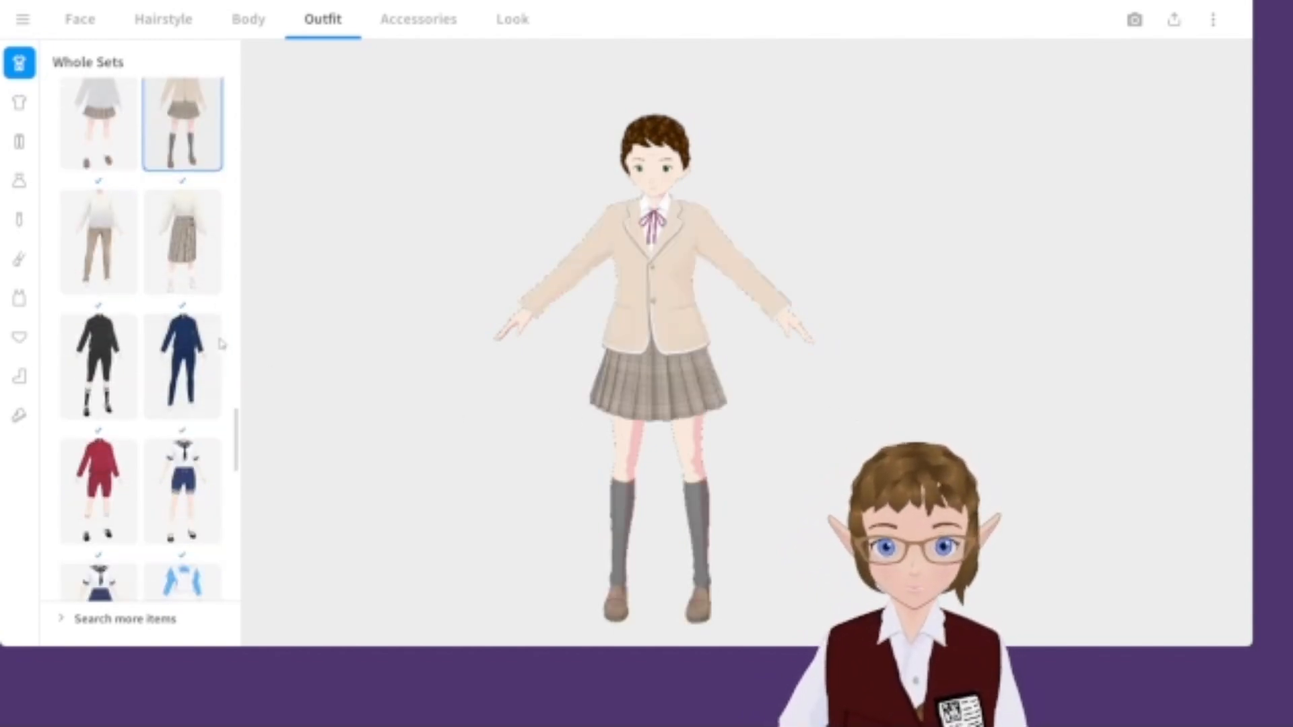
scroll(159, 333, "down", 3)
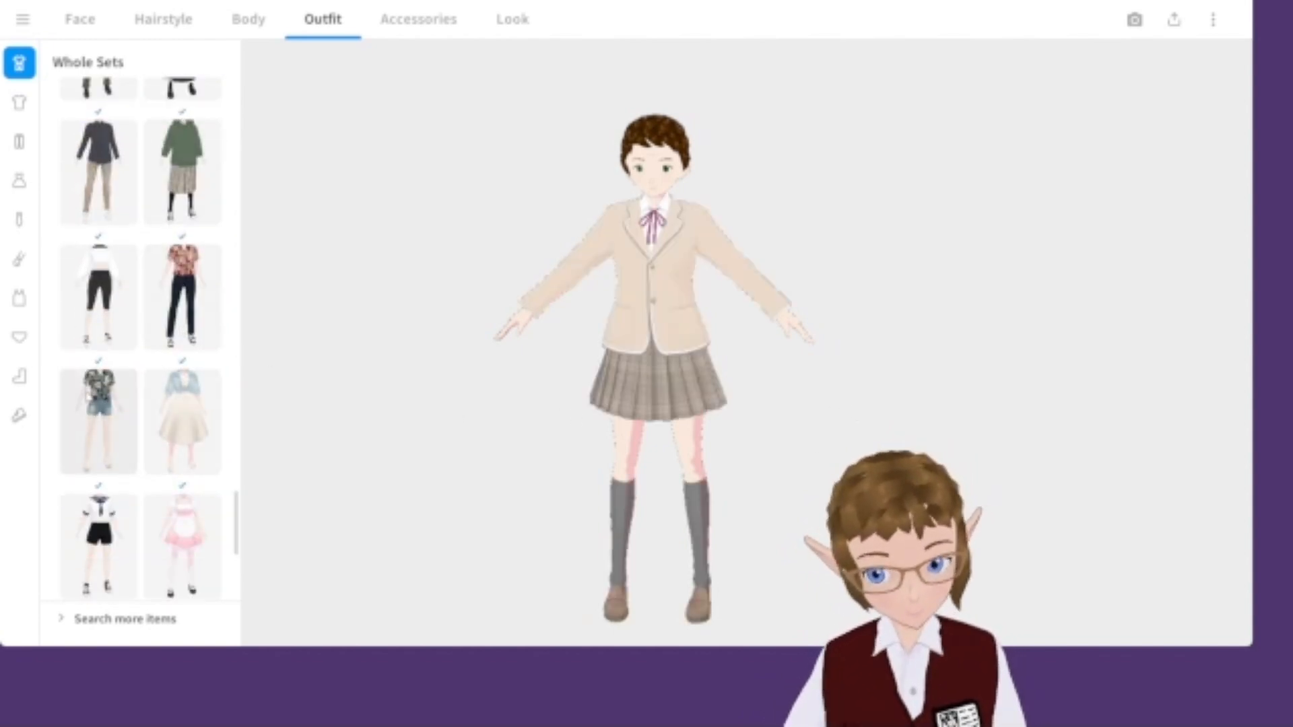
scroll(140, 381, "up", 3)
scroll(145, 431, "down", 9)
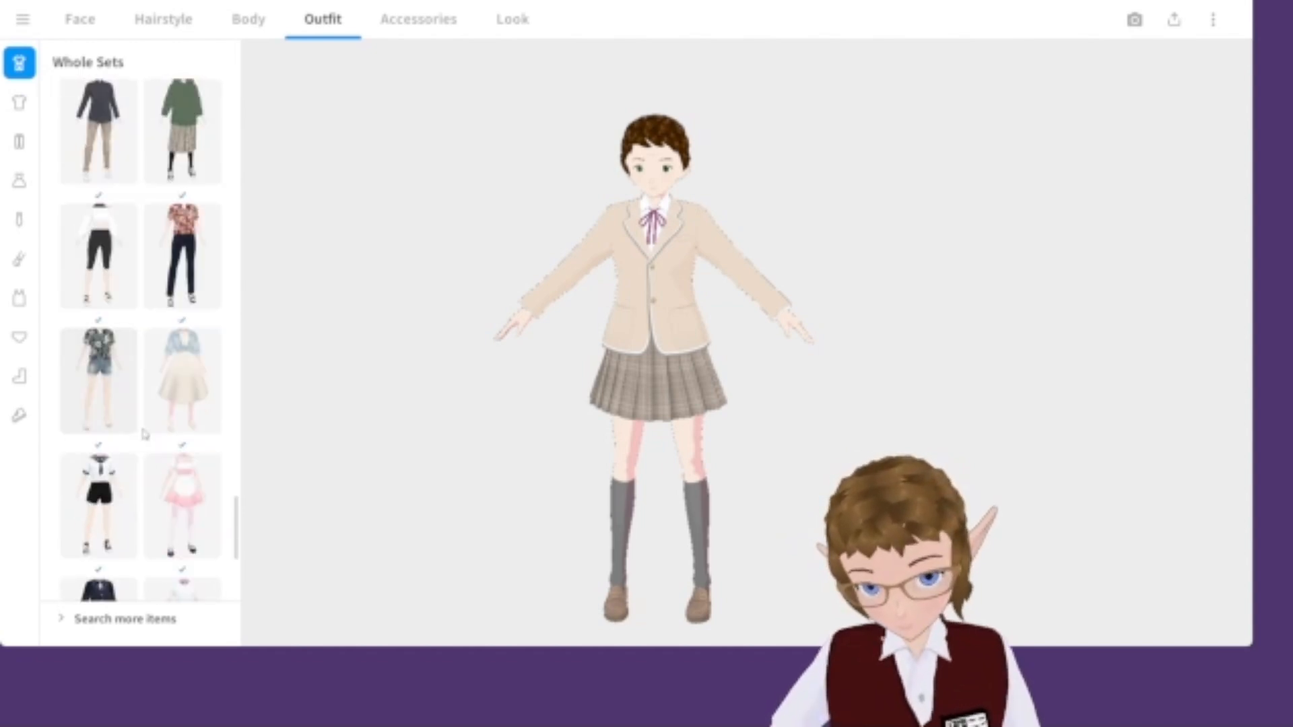
scroll(151, 437, "up", 5)
scroll(159, 451, "up", 15)
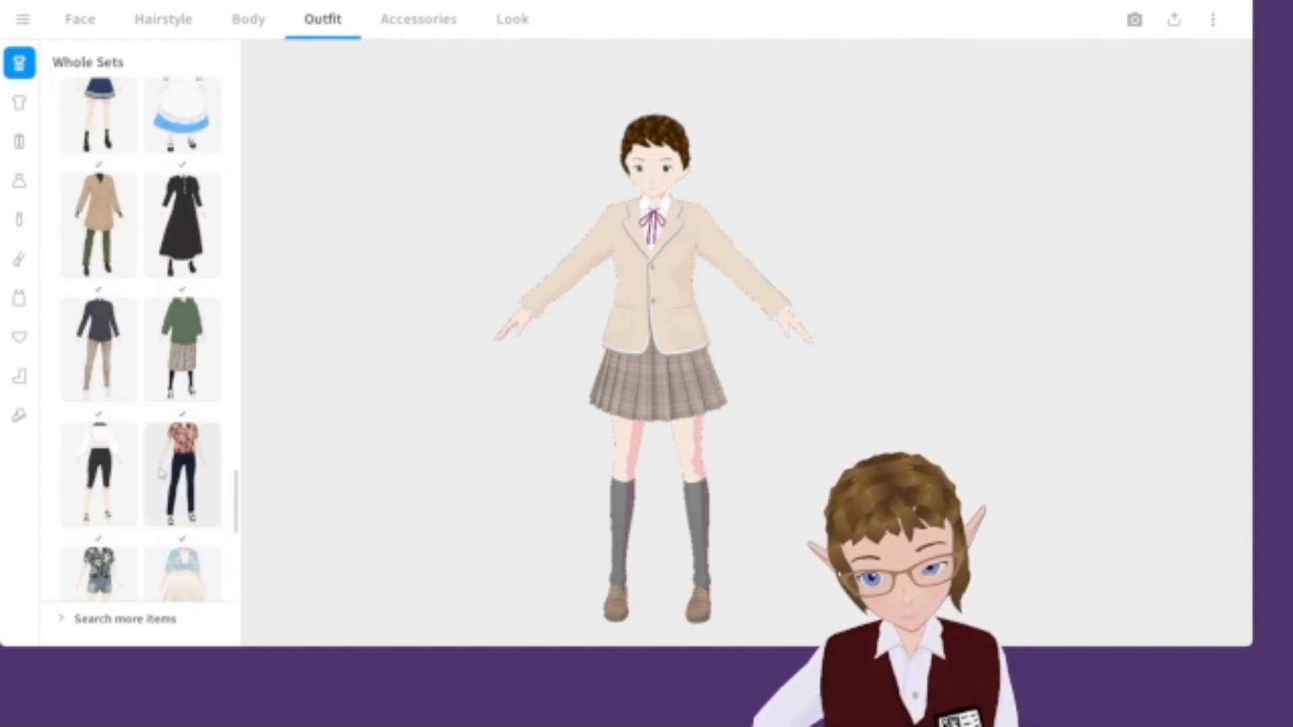
scroll(180, 502, "up", 15)
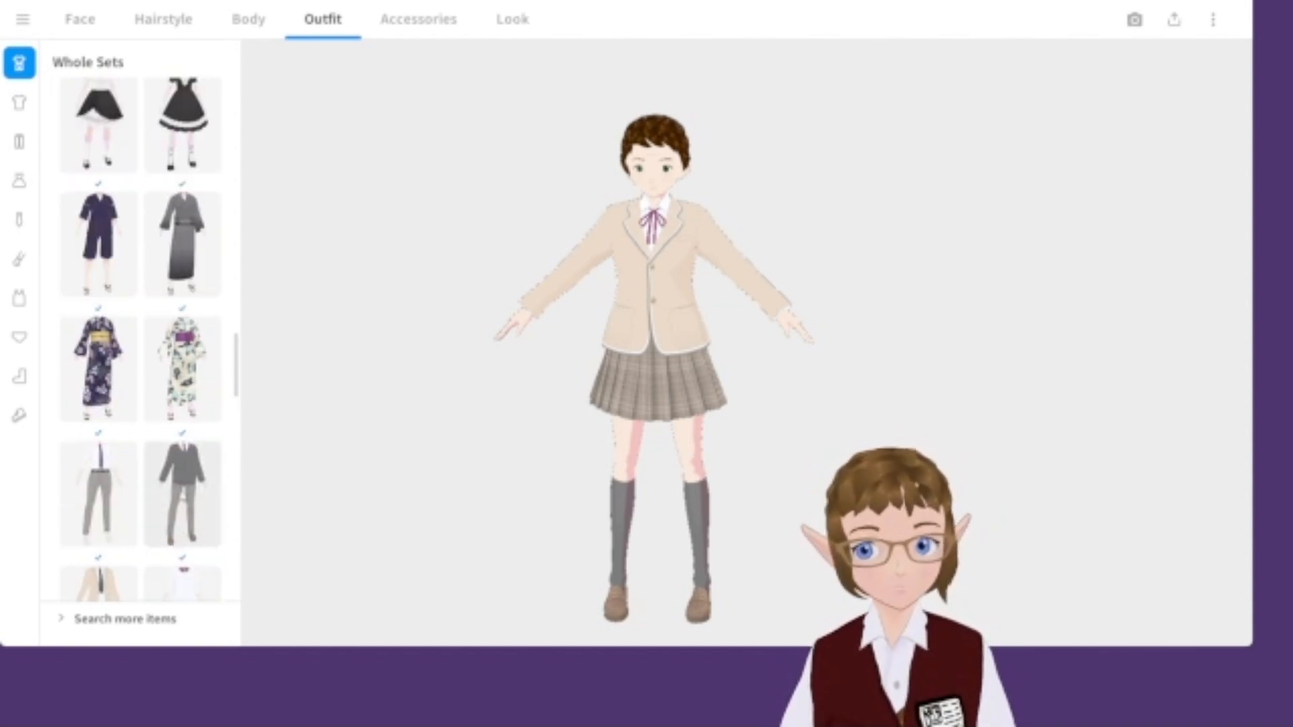
scroll(190, 372, "down", 8)
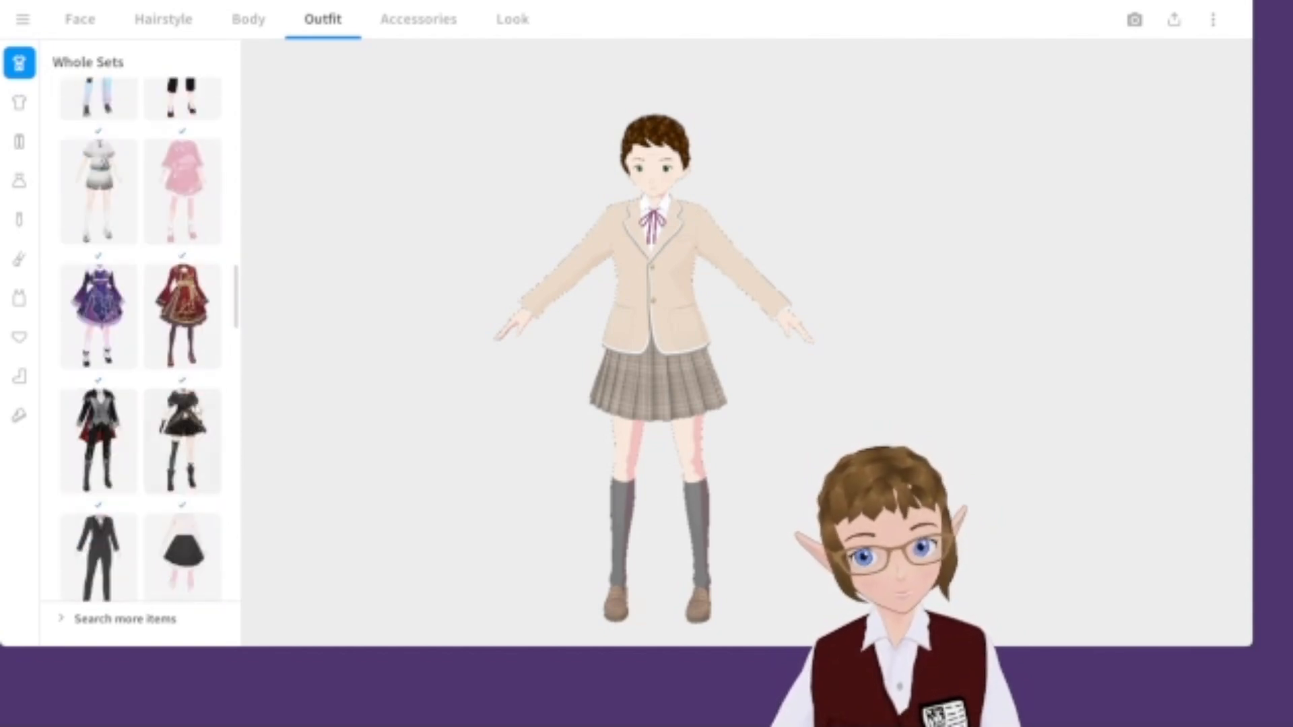
scroll(190, 373, "down", 2)
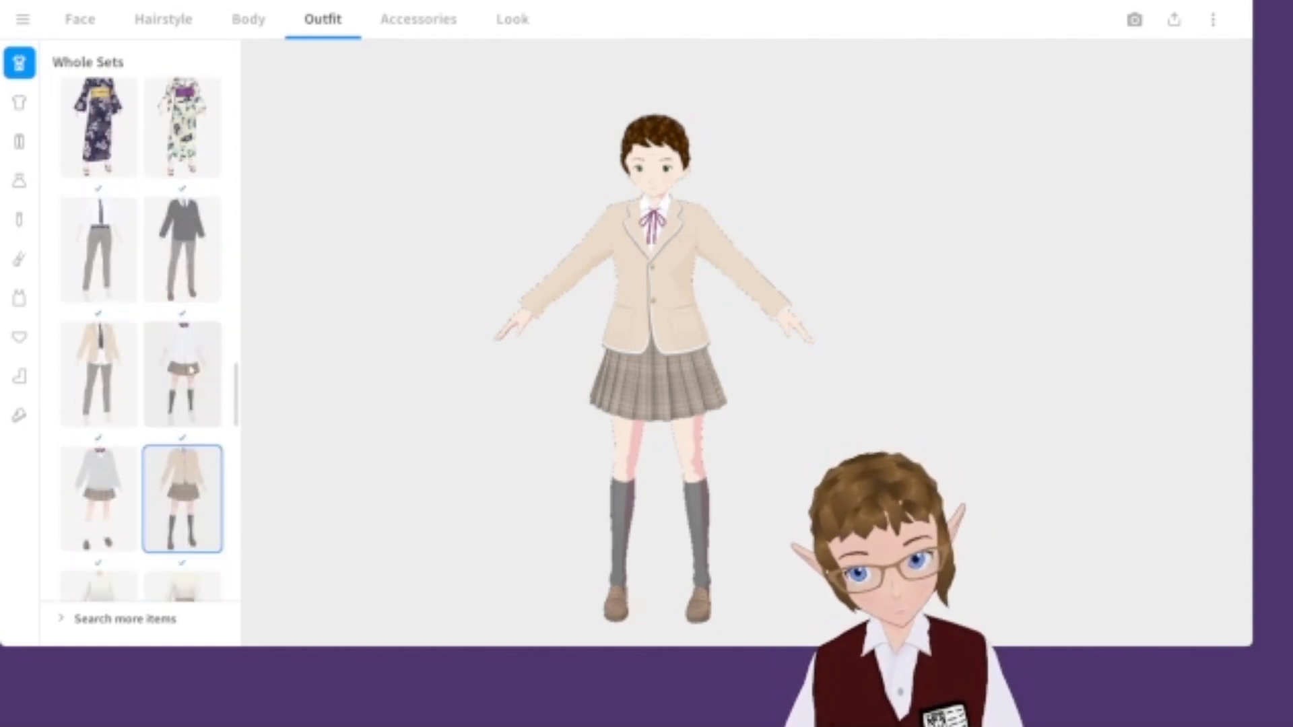
scroll(163, 409, "down", 4)
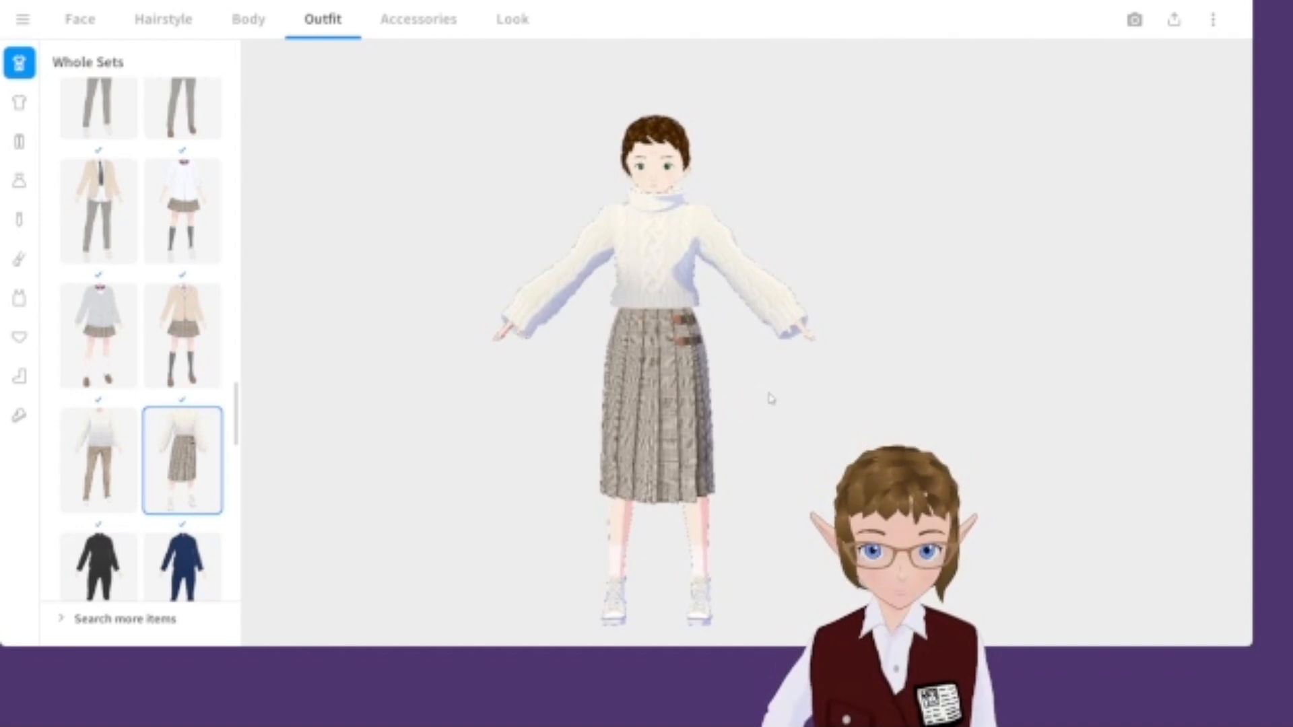
left_click(72, 453)
scroll(128, 481, "down", 3)
left_click(183, 313)
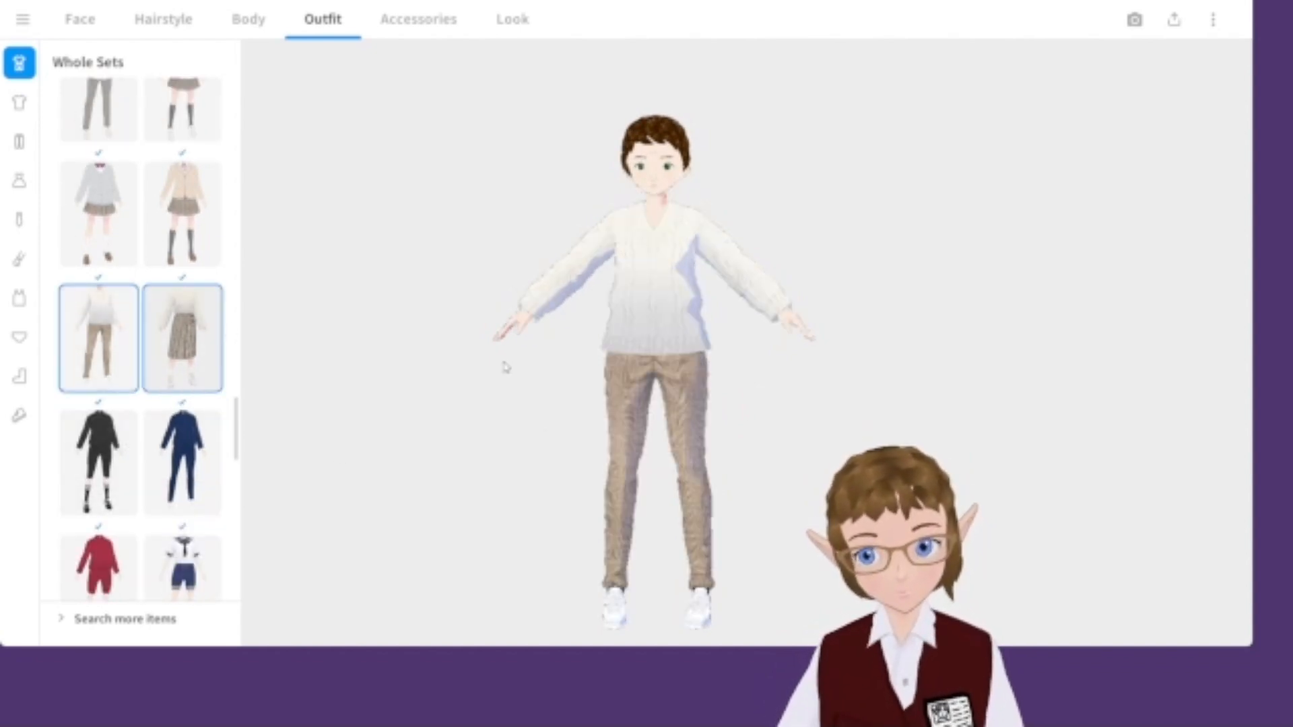
Try several beige blazer tops over the outfit, checking them from different angles.
scroll(120, 391, "down", 10)
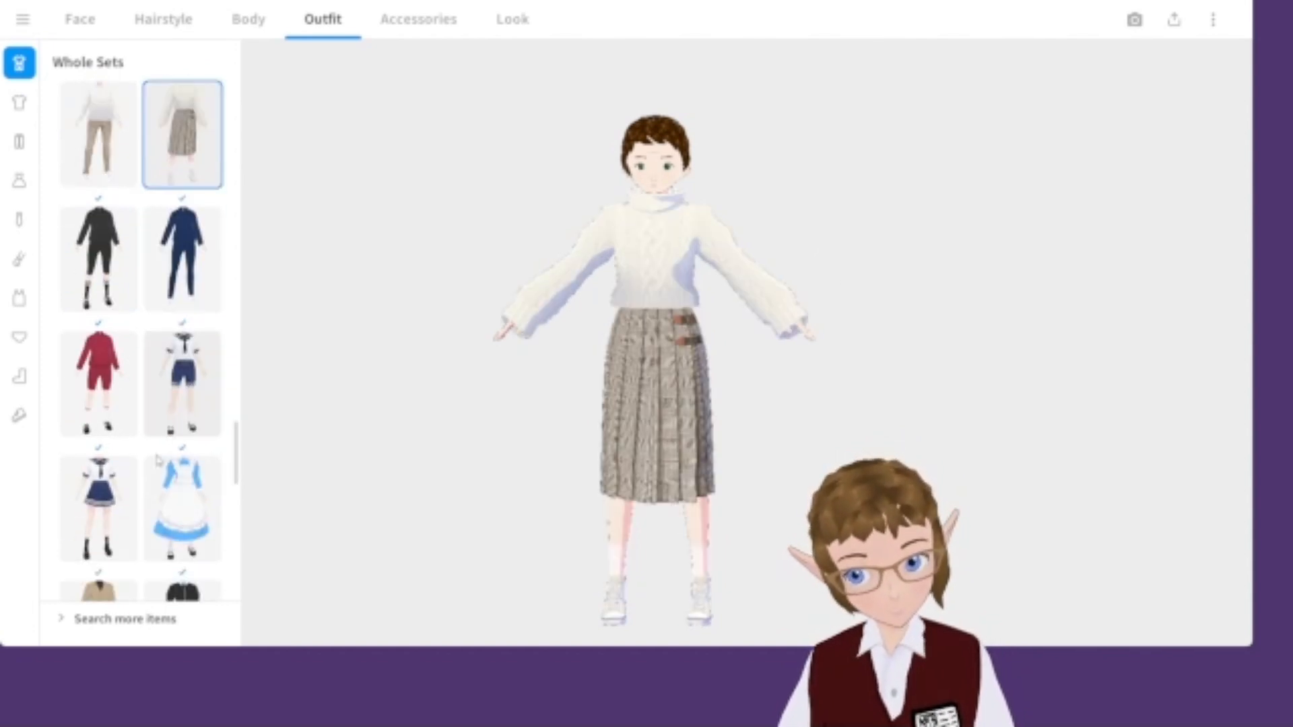
scroll(120, 391, "up", 5)
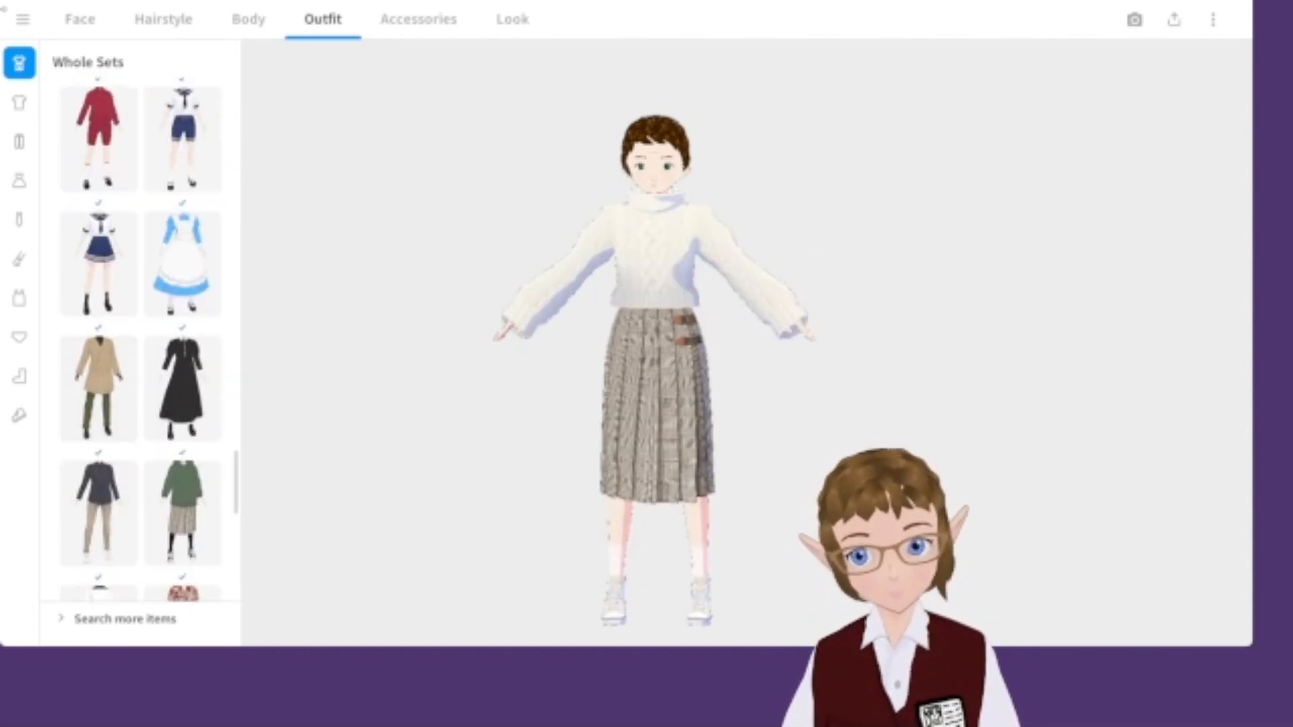
left_click(19, 102)
scroll(125, 269, "up", 6)
scroll(113, 441, "up", 5)
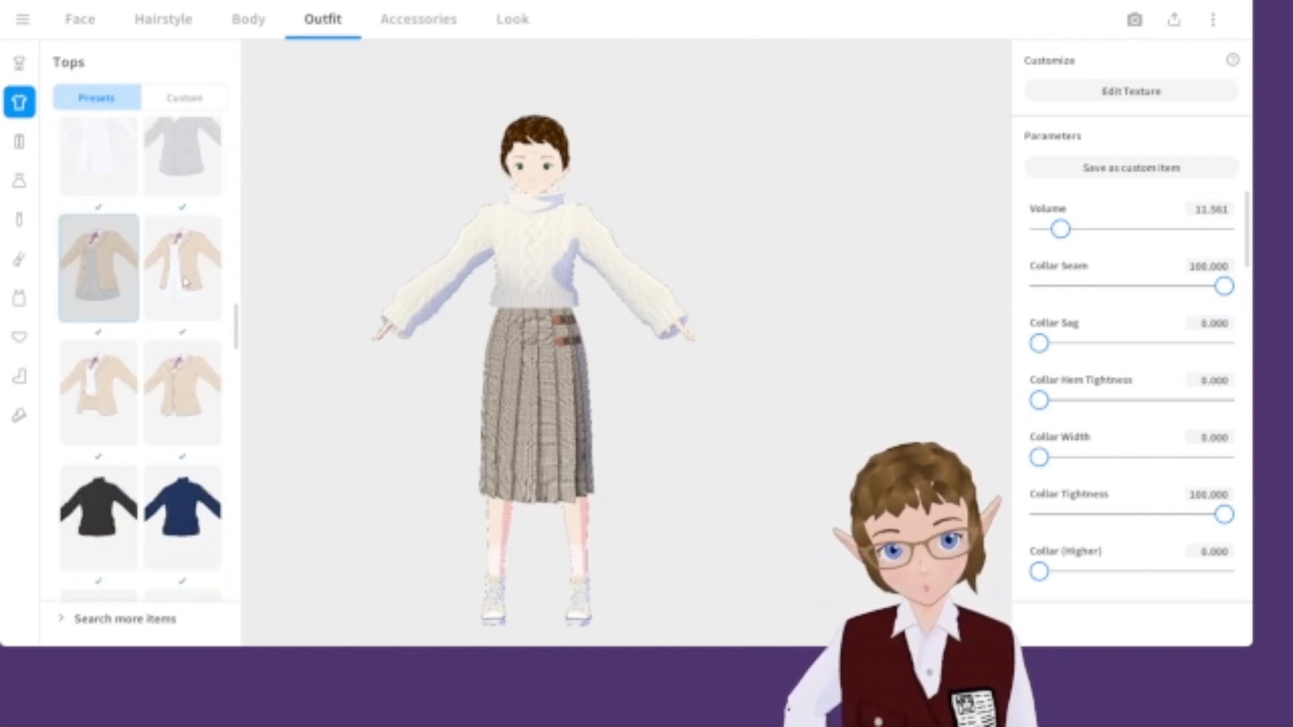
left_click(100, 269)
scroll(147, 426, "up", 1)
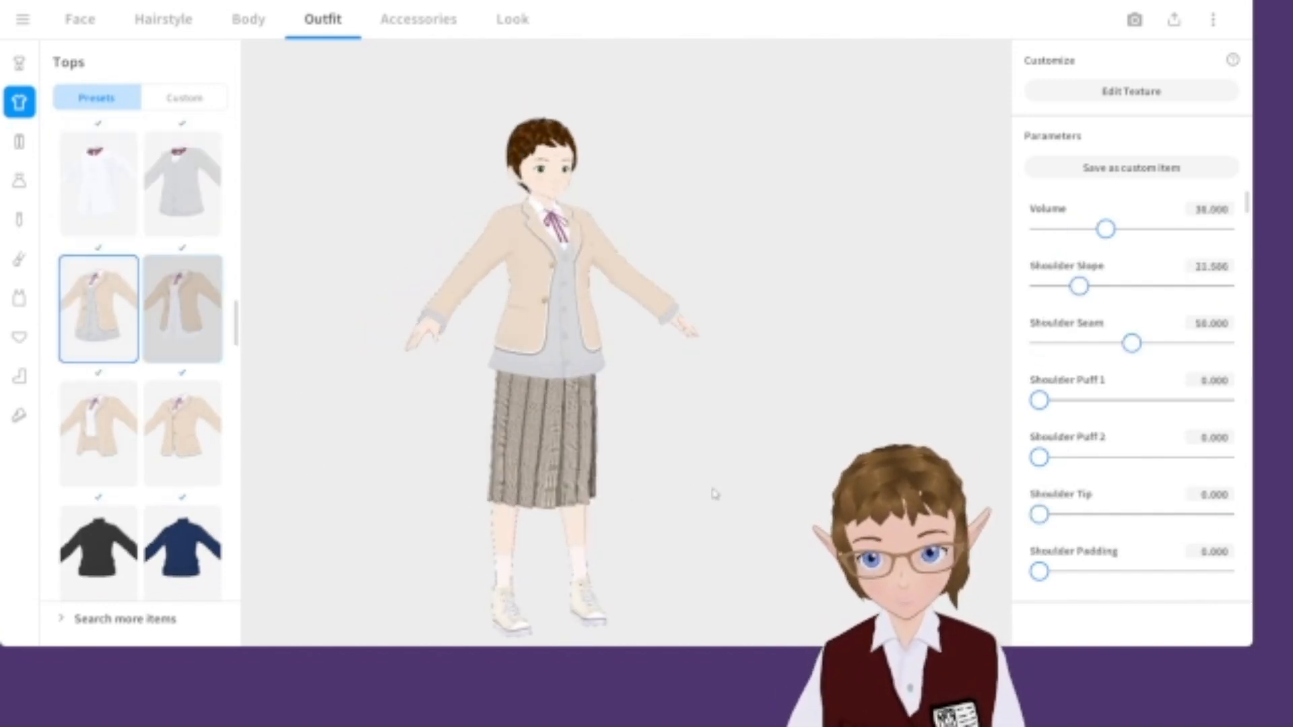
right_click_drag(600, 445, 501, 444)
left_click(175, 436)
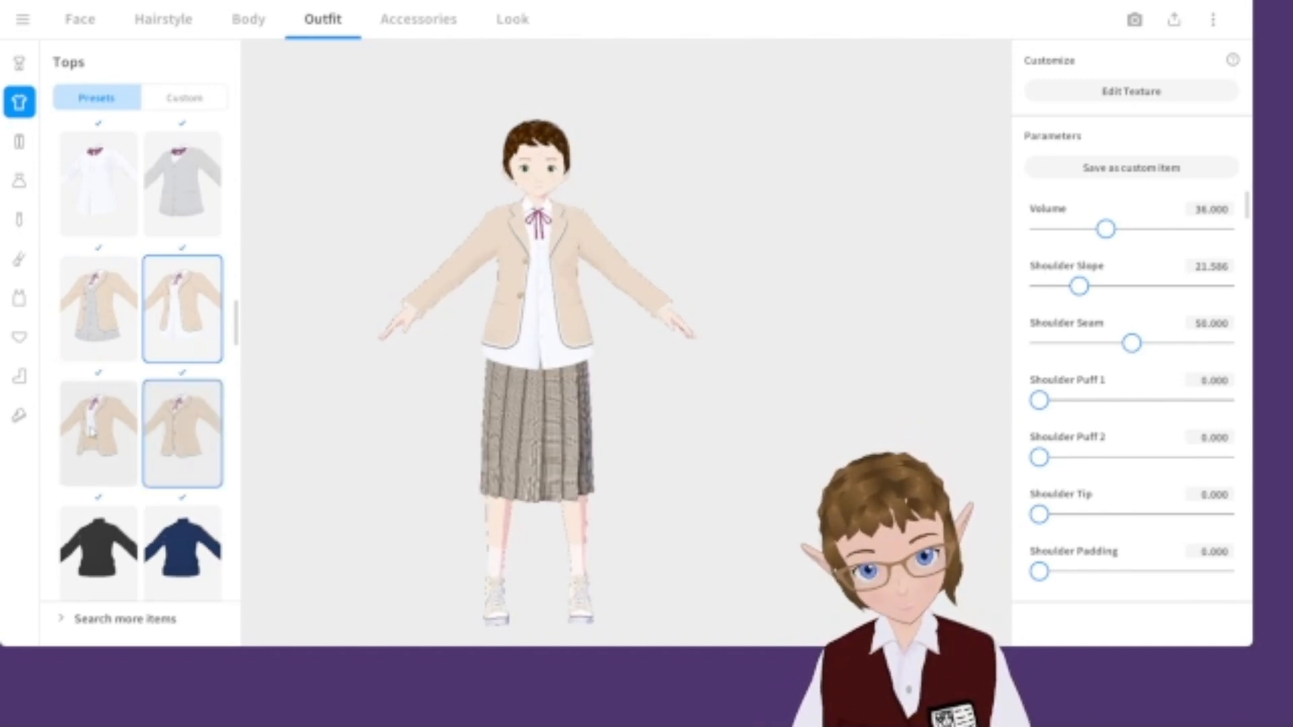
left_click(99, 450)
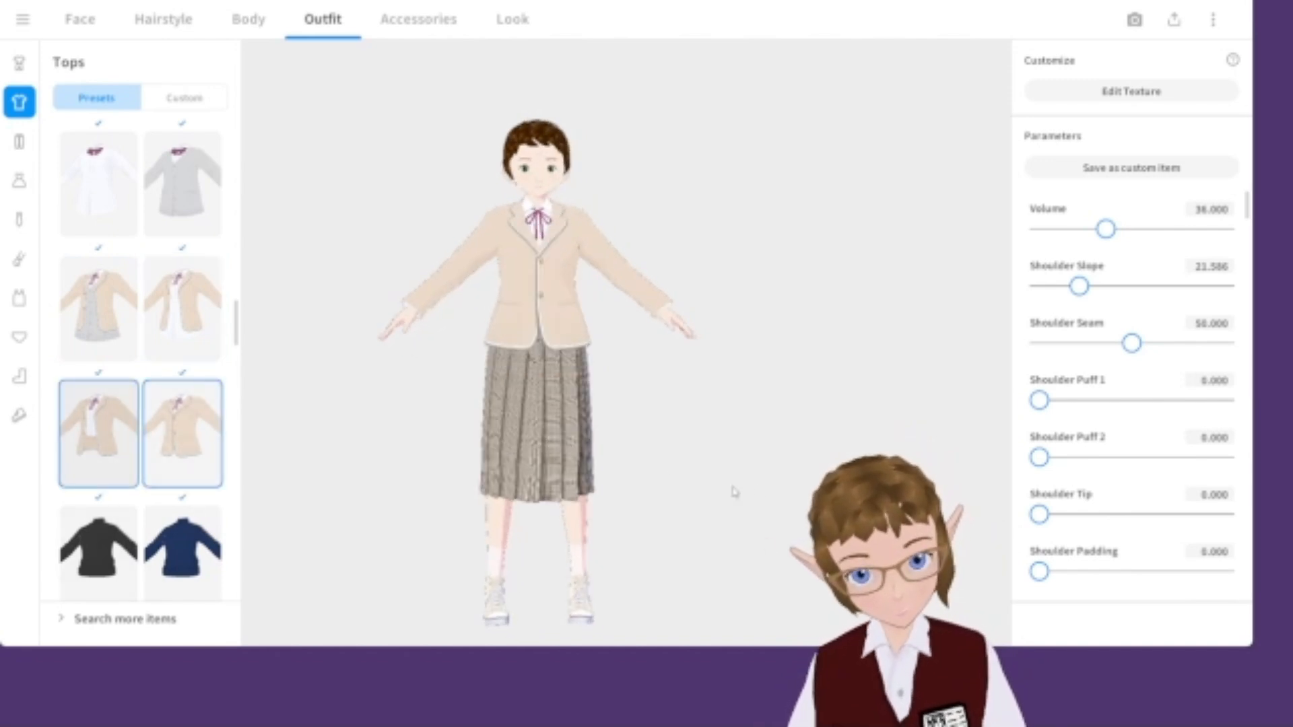
right_click_drag(702, 470, 680, 467)
scroll(680, 468, "down", 1)
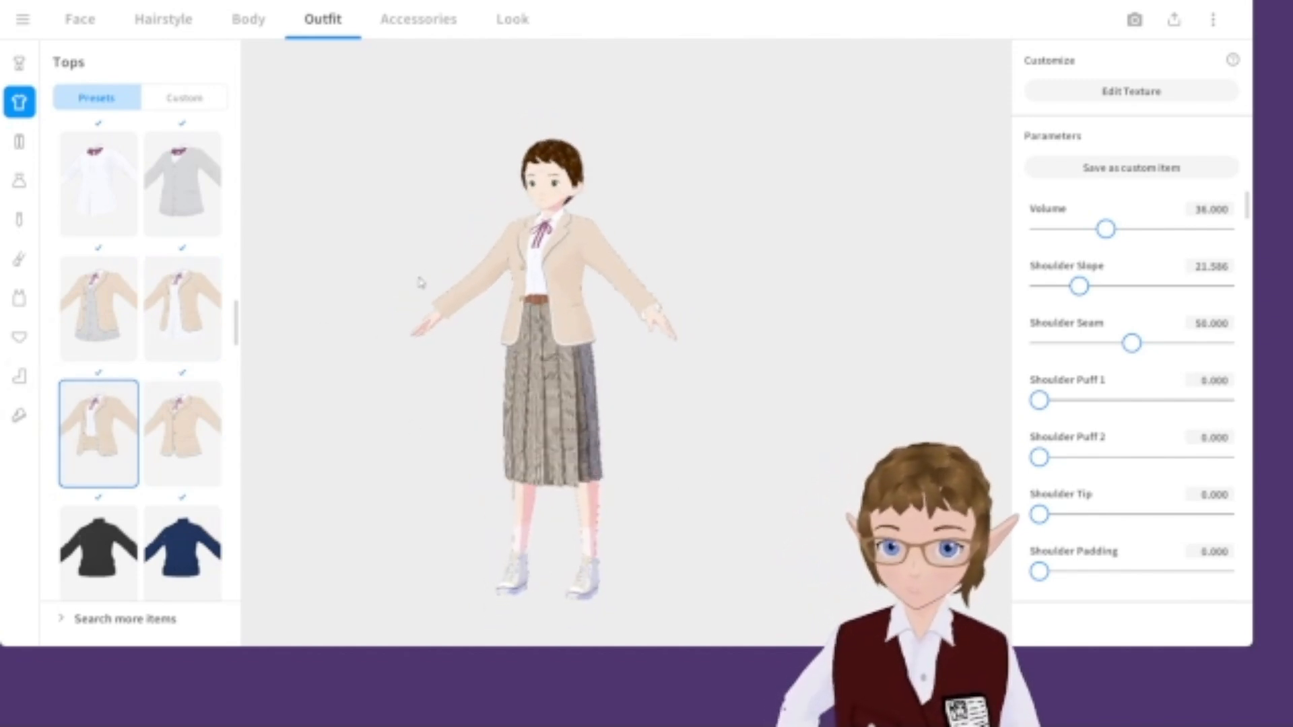
Look through the arm and neck accessory categories.
left_click(19, 258)
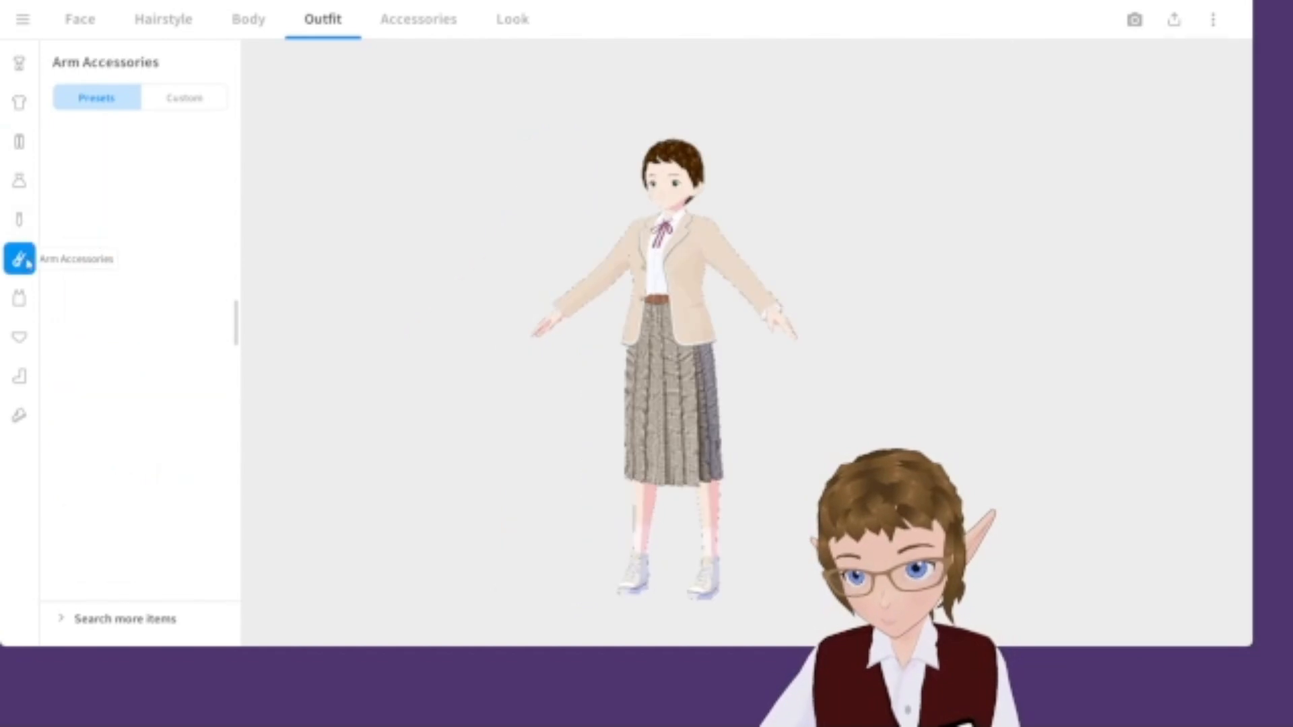
left_click(19, 219)
scroll(106, 194, "up", 5)
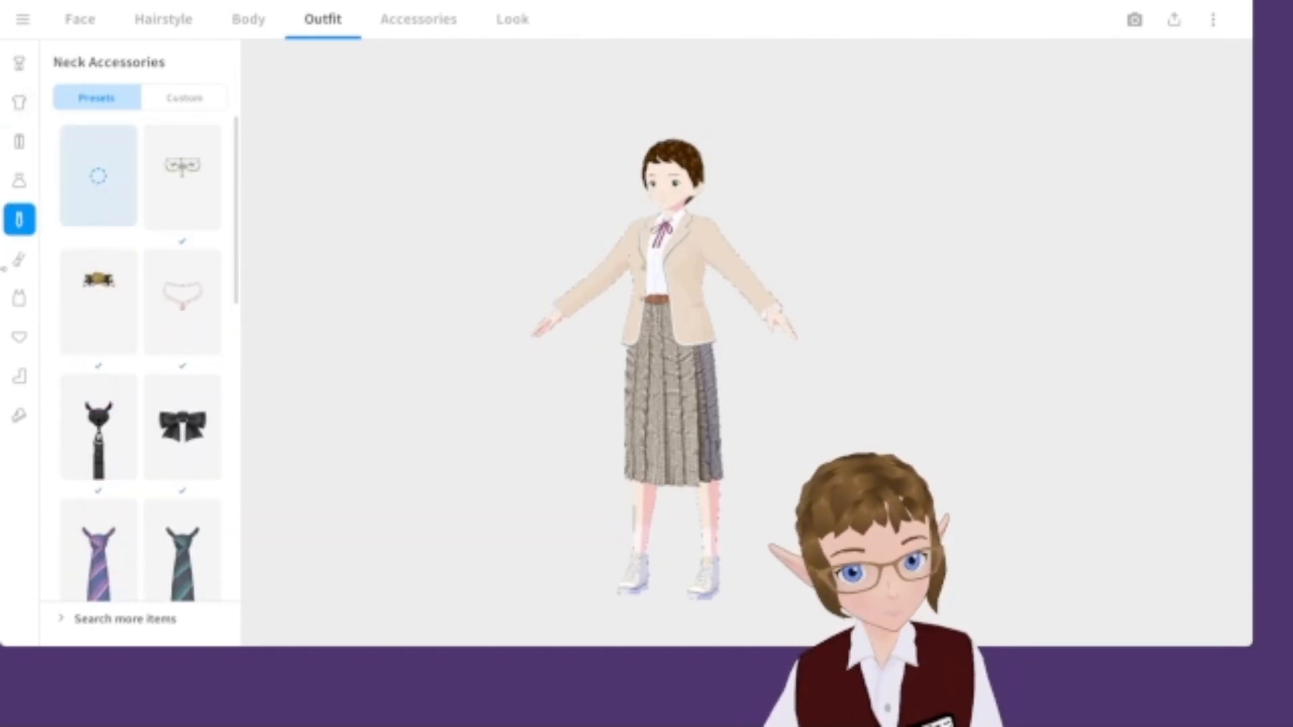
Change the top to the open beige blazer with a striped tie.
left_click(19, 103)
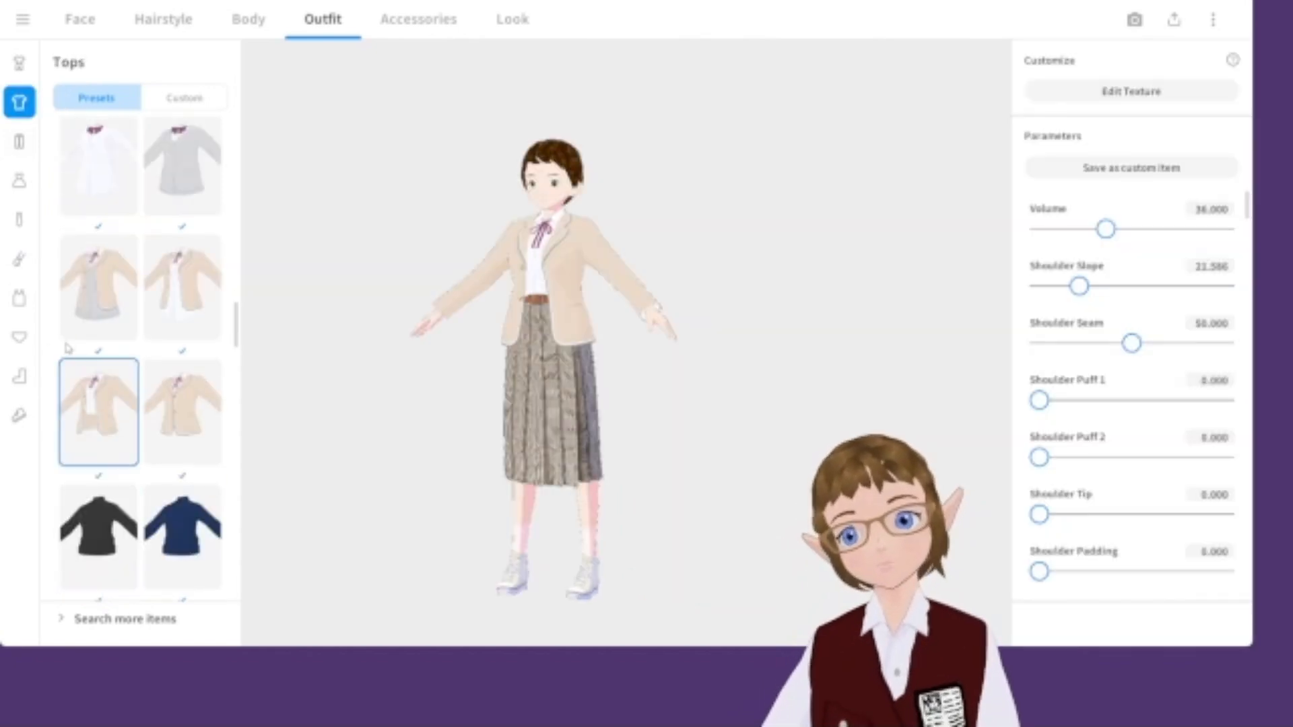
scroll(108, 420, "down", 5)
scroll(108, 421, "up", 6)
scroll(107, 421, "up", 5)
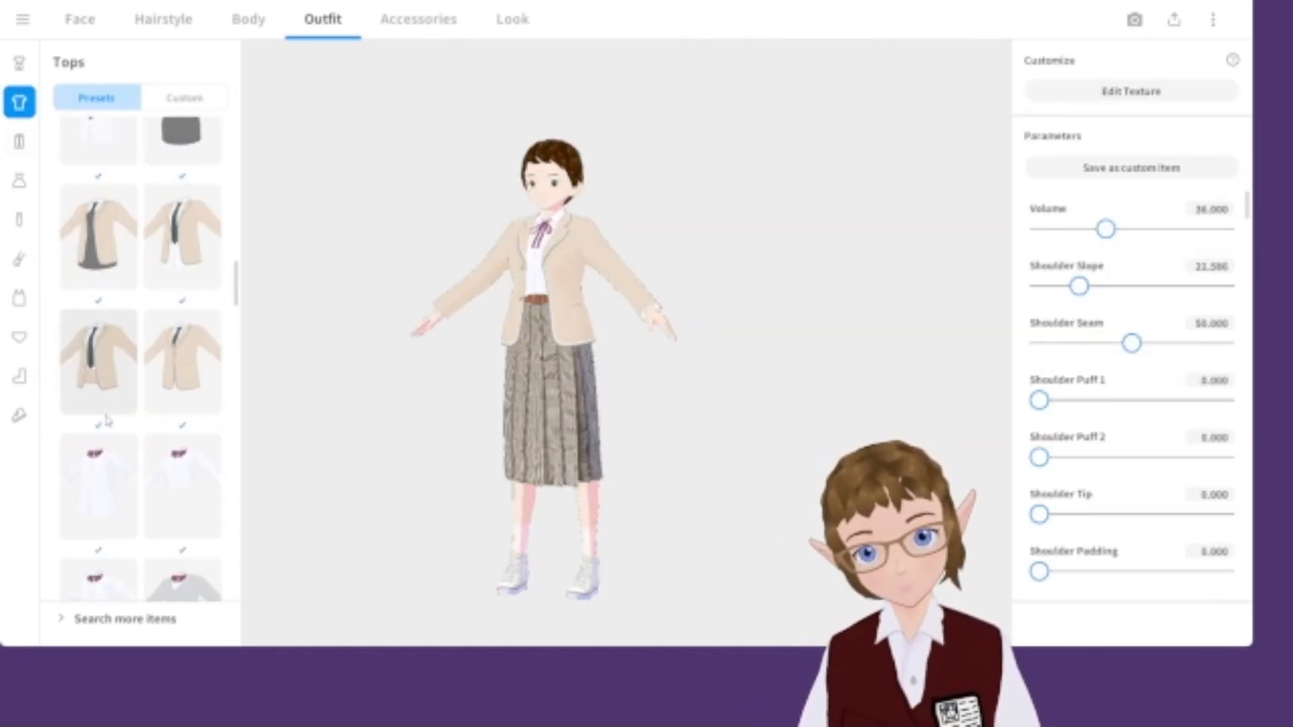
left_click(86, 447)
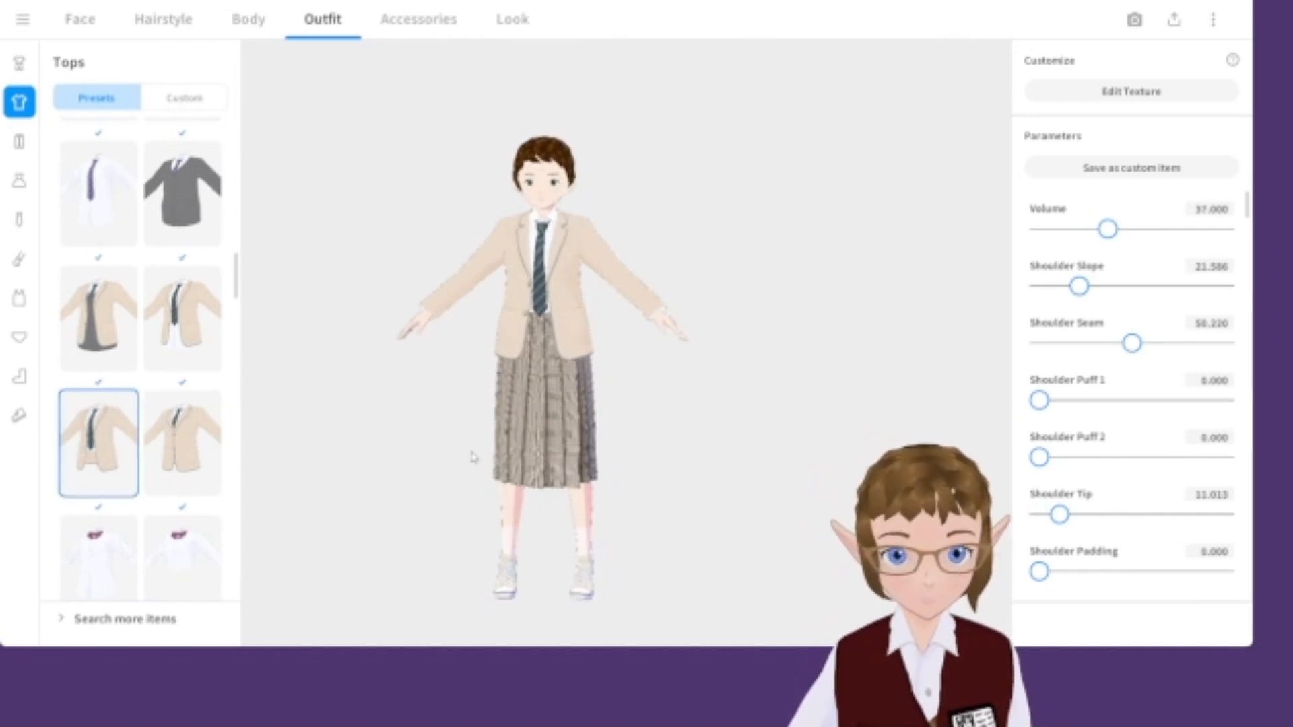
left_click(207, 434)
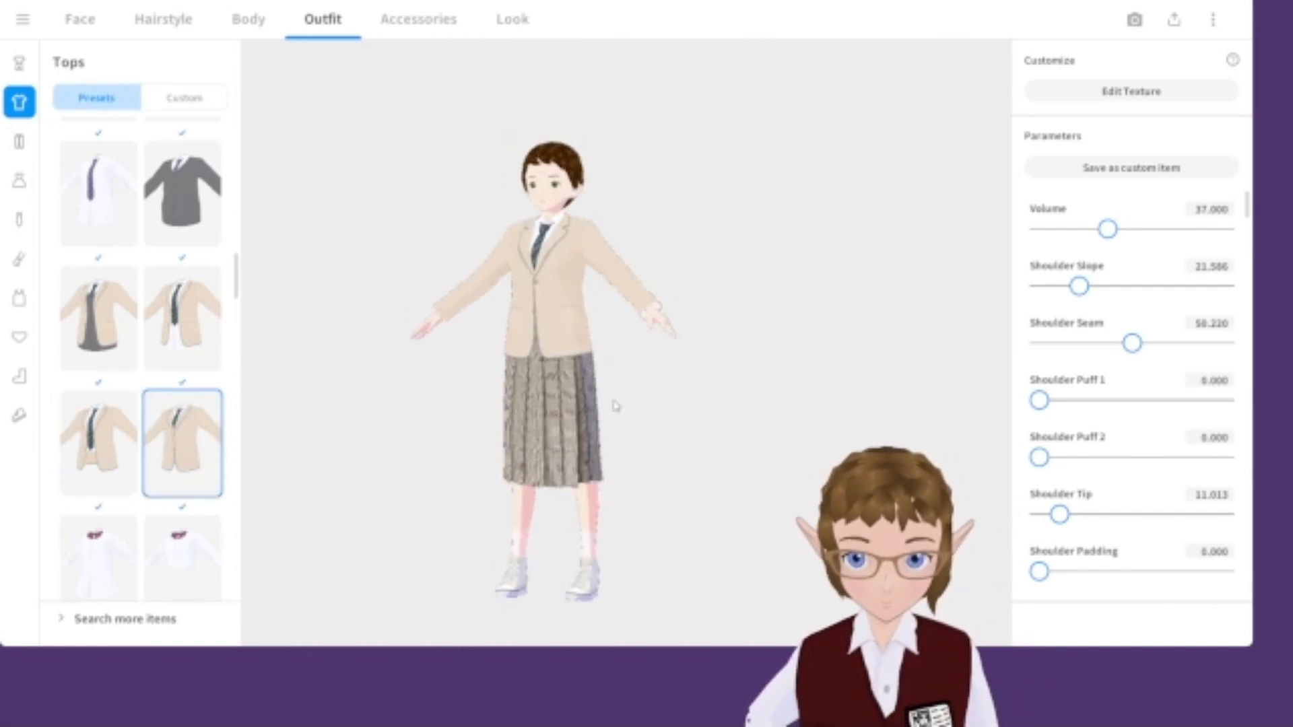
Browse the preset and custom tops lists for other options.
scroll(122, 438, "up", 10)
scroll(122, 438, "up", 10)
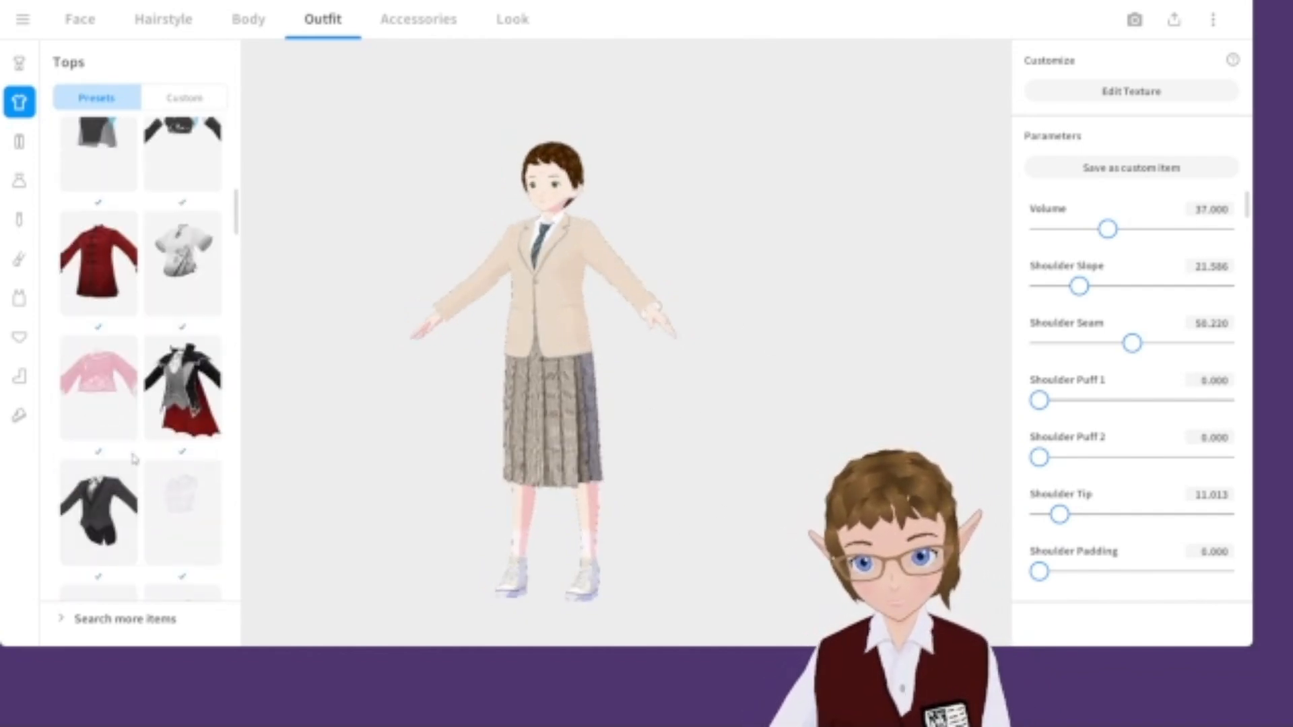
left_click_drag(240, 189, 237, 380)
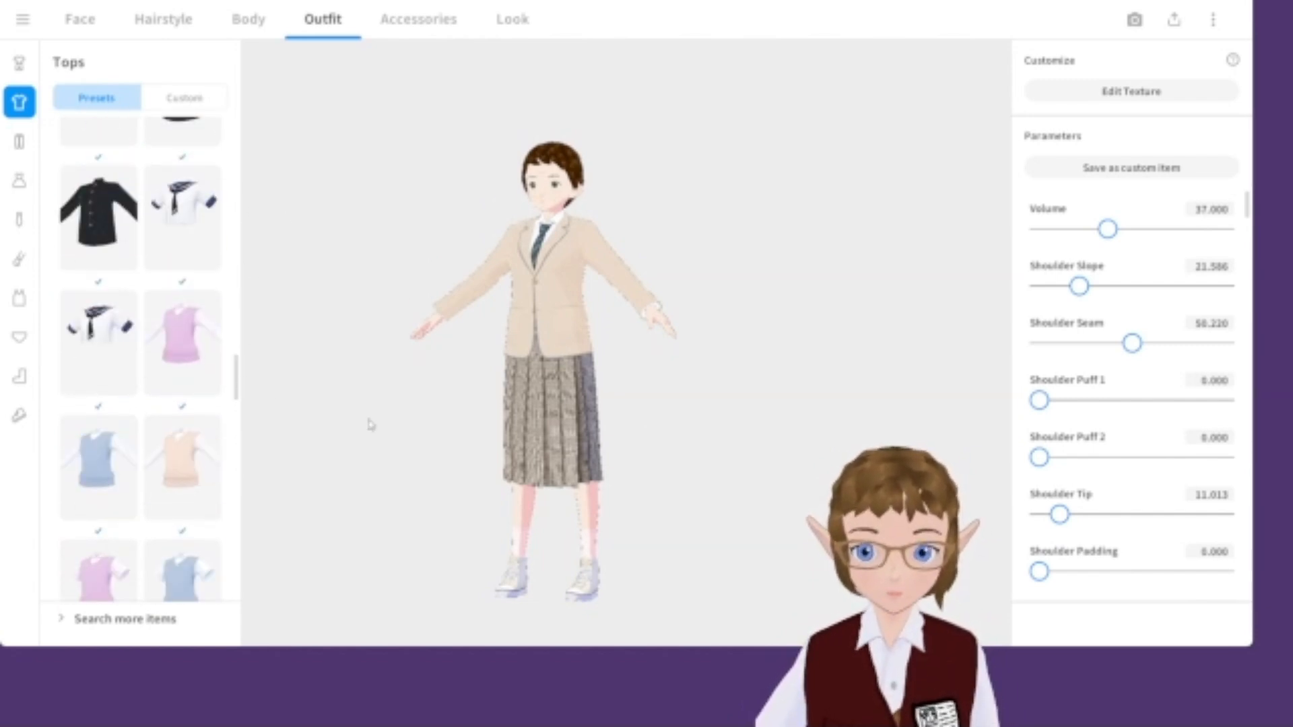
left_click(166, 97)
scroll(143, 401, "down", 10)
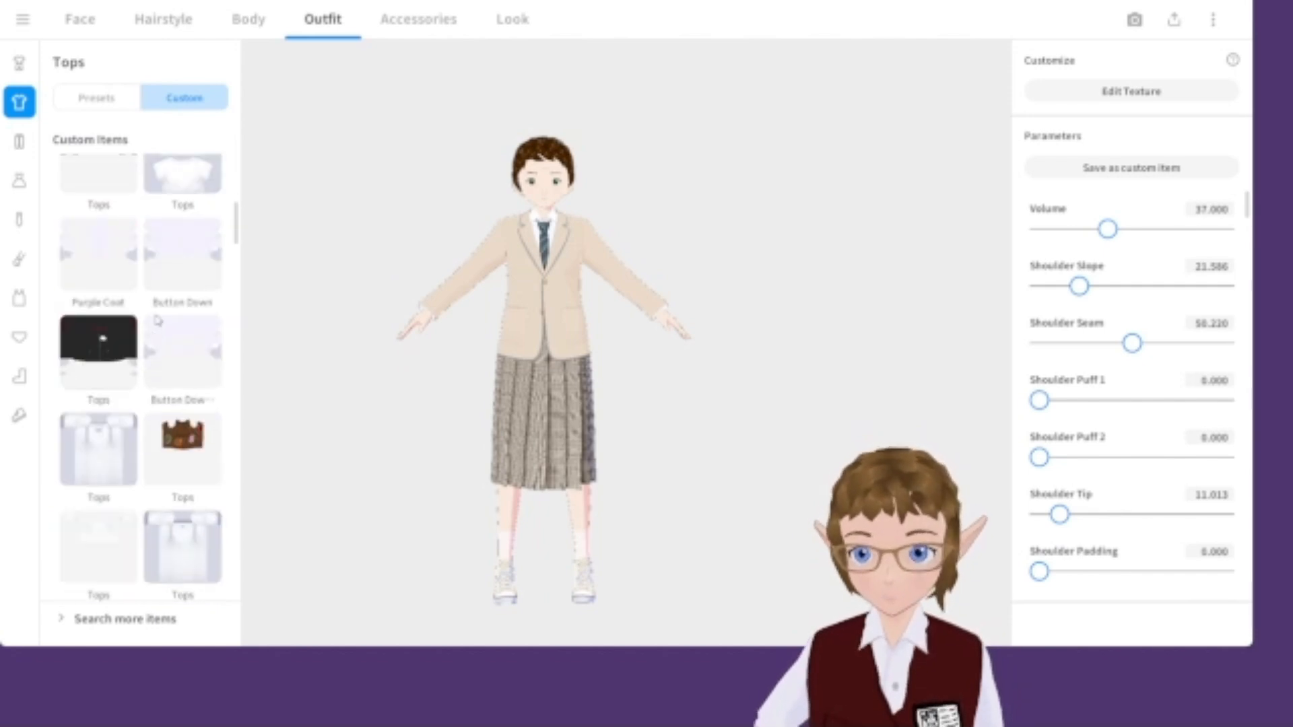
scroll(160, 247, "down", 8)
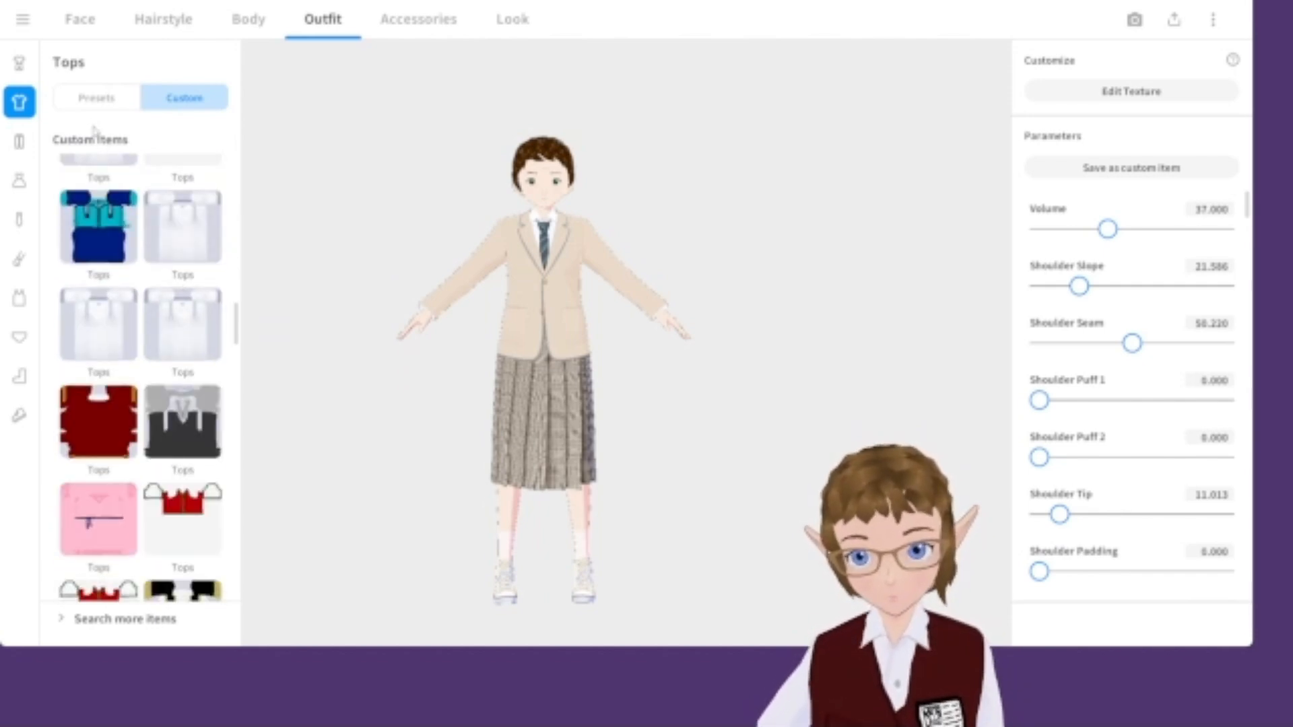
left_click(86, 99)
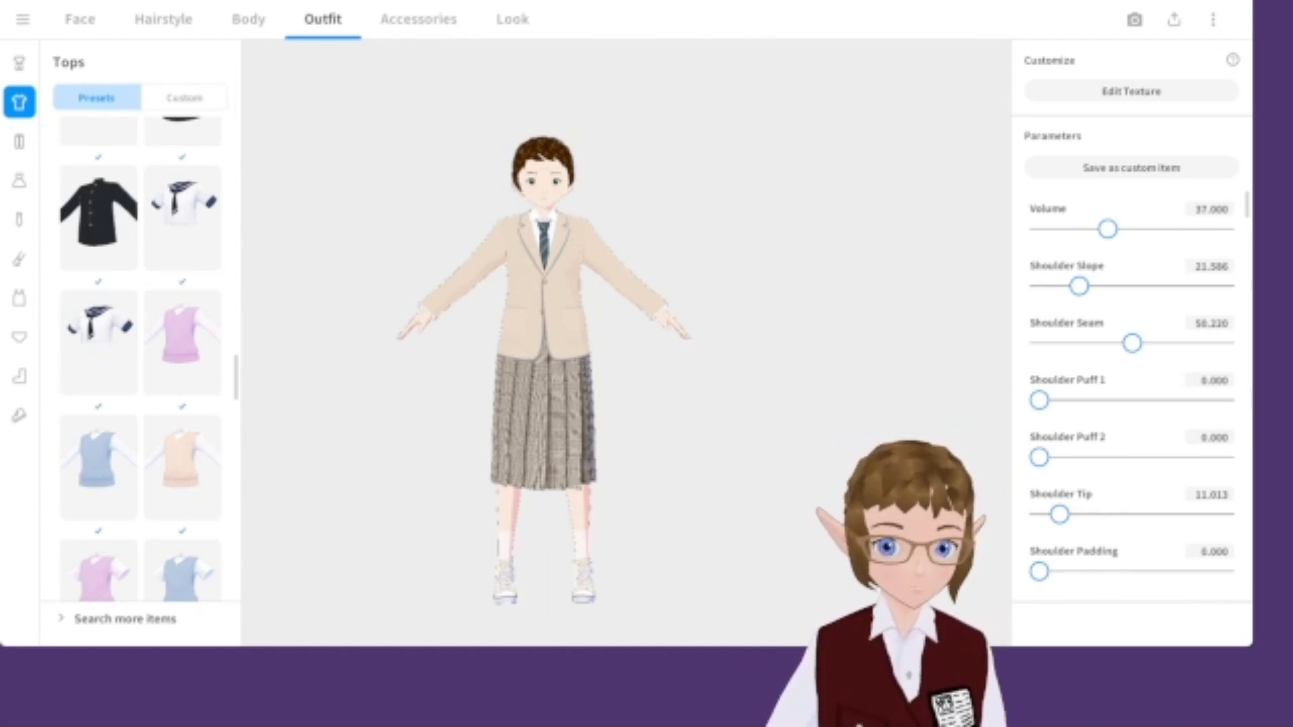
scroll(572, 179, "up", 3)
scroll(739, 354, "up", 4)
middle_click_drag(573, 178, 686, 512)
scroll(739, 354, "up", 3)
scroll(505, 353, "up", 4)
scroll(505, 352, "up", 4)
Return to the face settings and open the custom skin in the Texture Editor.
left_click(80, 20)
right_click_drag(382, 293, 548, 303)
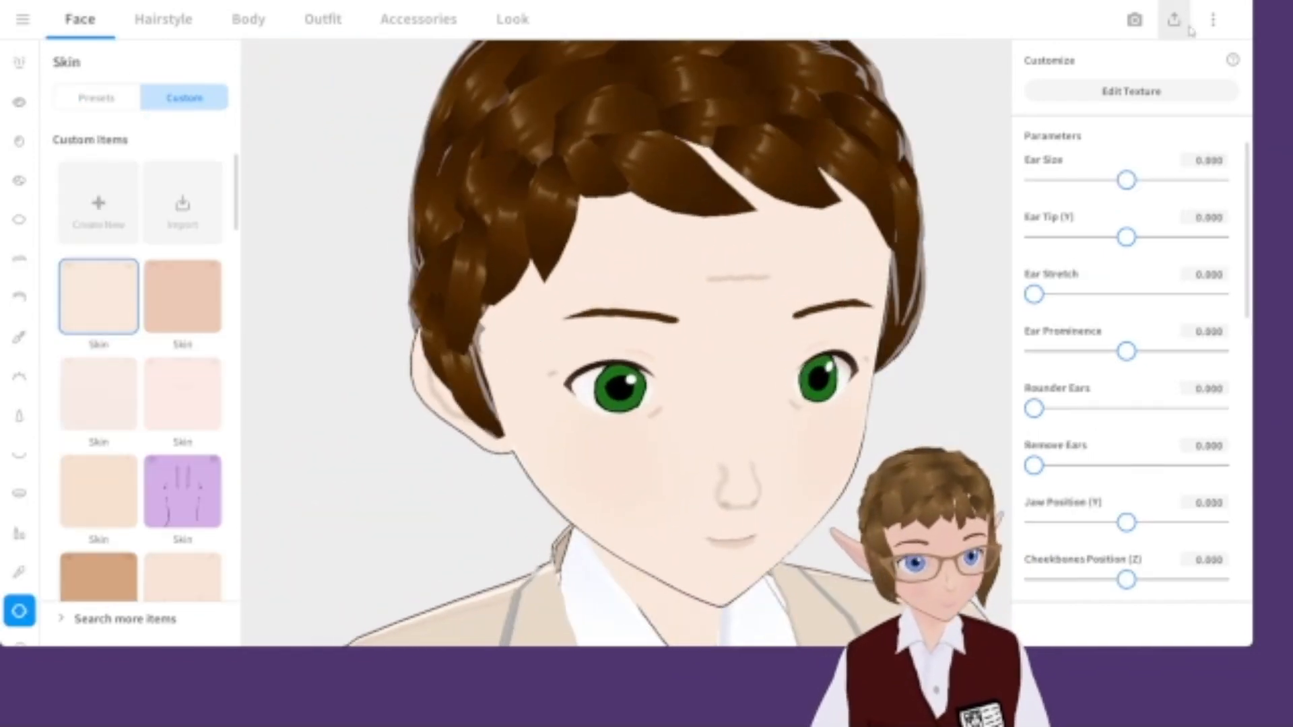
left_click(1216, 89)
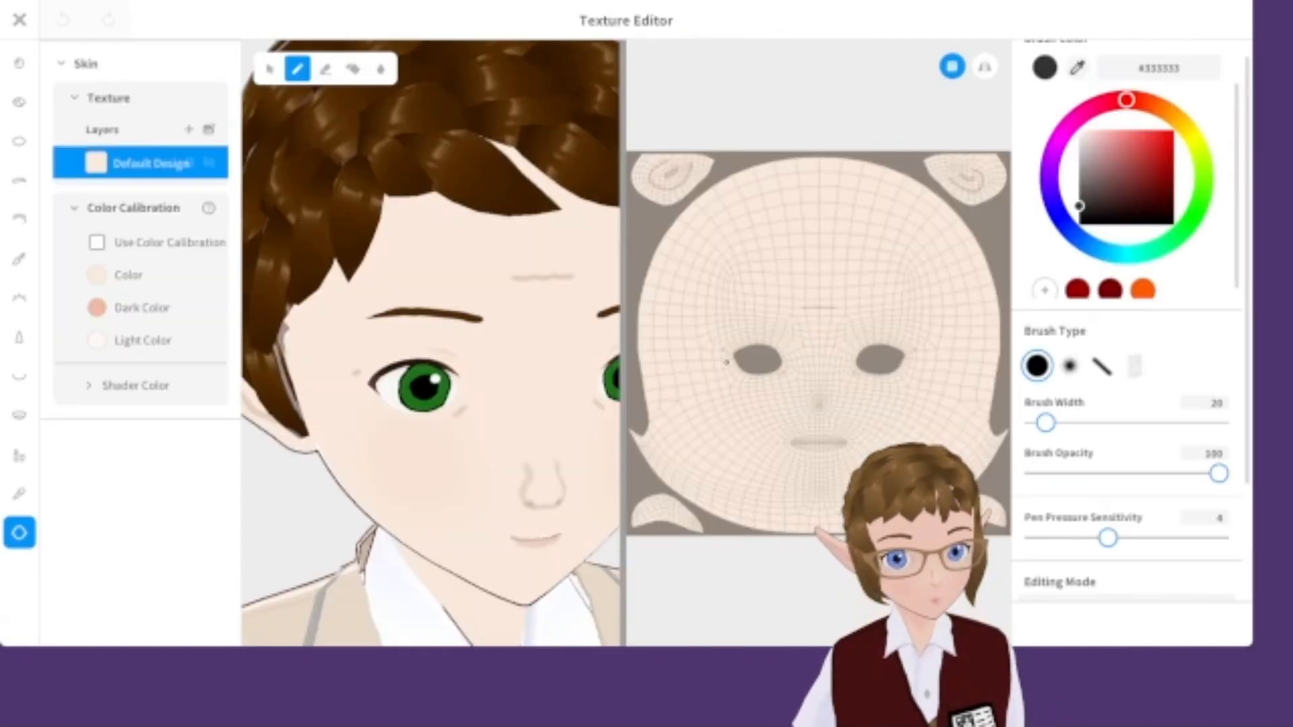
Sample a light skin colour, set a soft brush of width 21, and try a test stroke on the face before undoing it.
left_click(1079, 67)
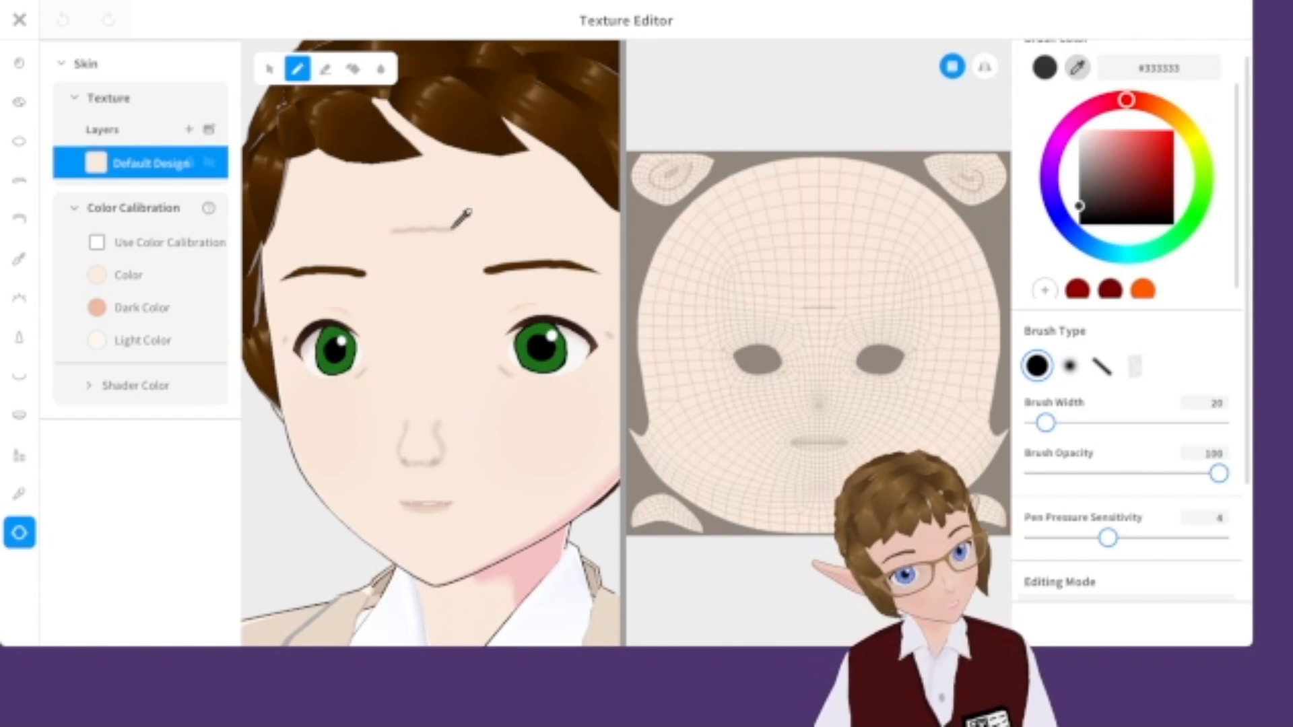
left_click(454, 225)
left_click(1092, 141)
mouse_move(1047, 424)
left_mouse_down()
mouse_move(1064, 429)
mouse_move(1048, 423)
left_mouse_up()
left_click(1070, 366)
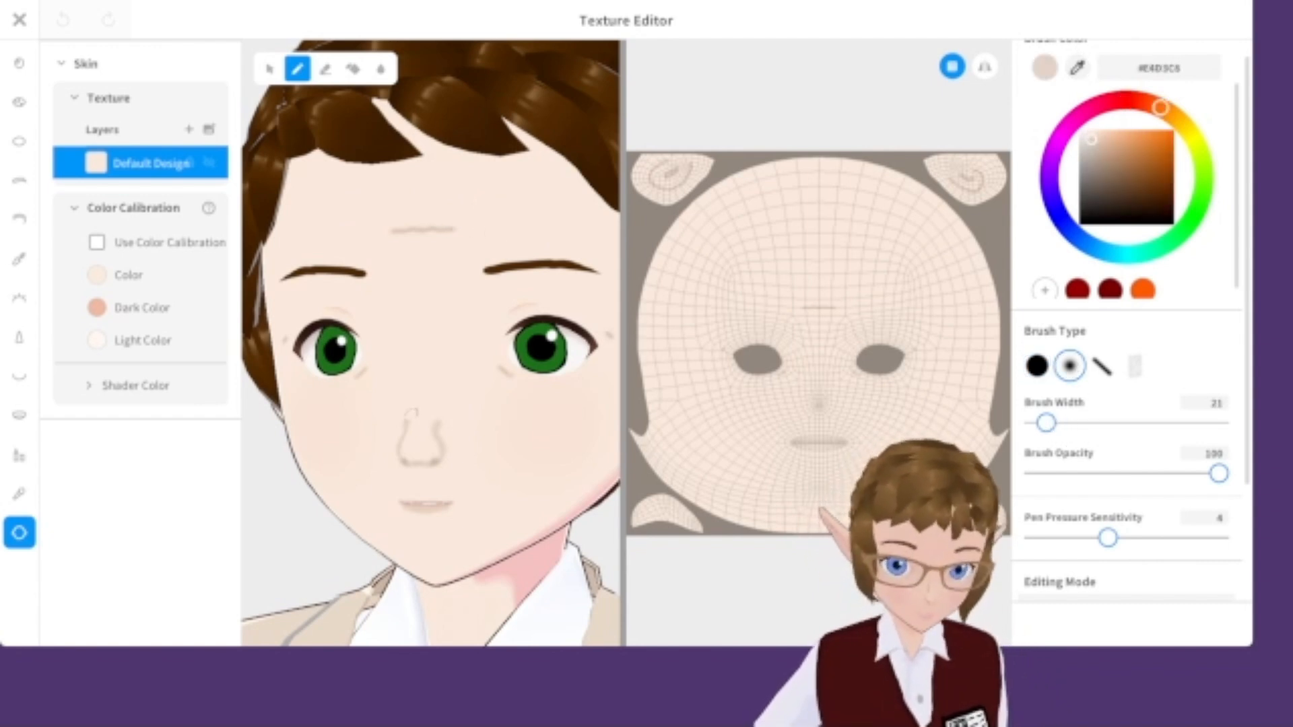
right_click_drag(408, 414, 374, 416)
middle_click_drag(452, 446, 537, 181)
scroll(537, 182, "up", 3)
left_click(546, 187)
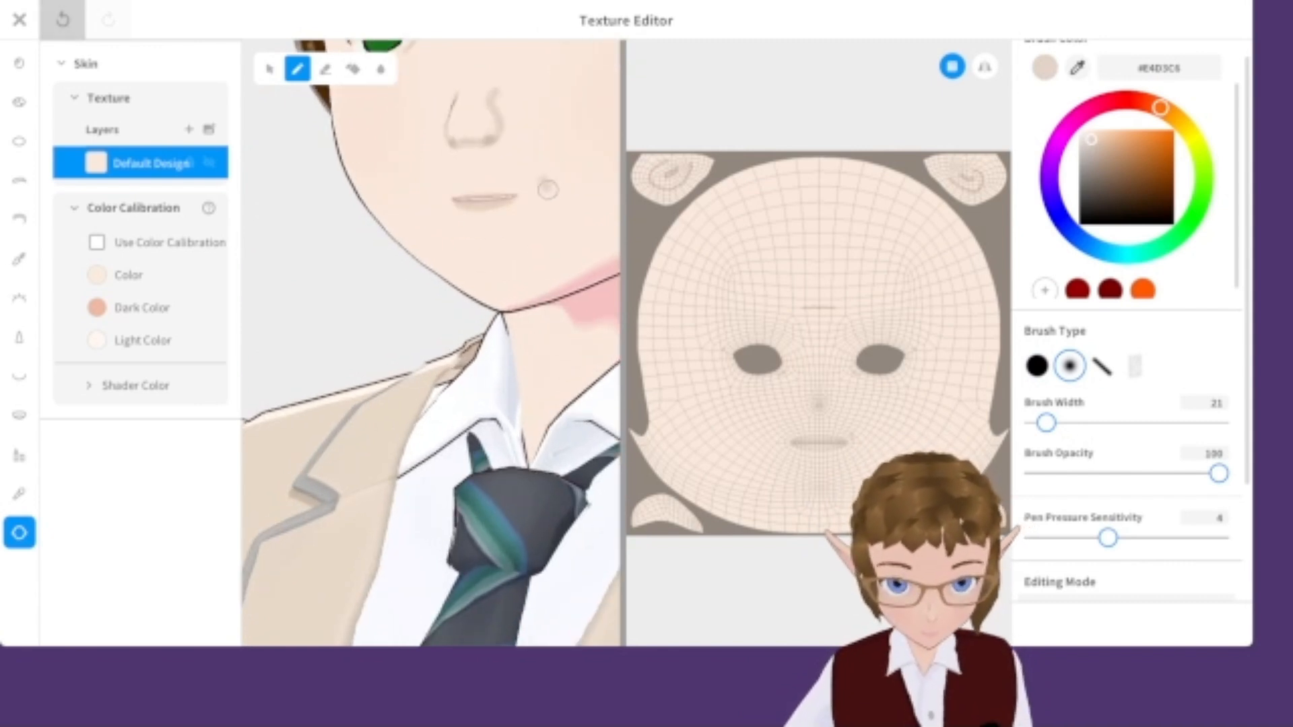
key("ctrl+z")
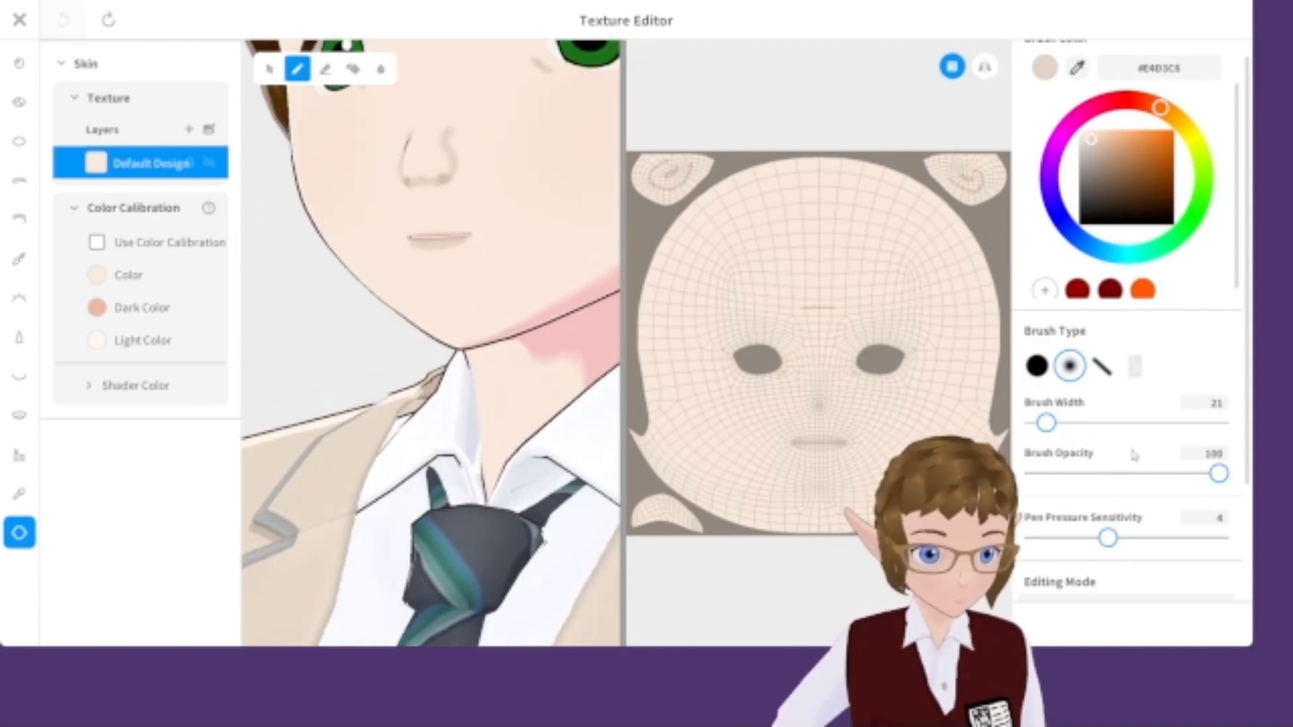
Set the brush width to 13, turn on mirrored painting, and paint fine wrinkle lines beside the eyes and mouth.
left_click_drag(1046, 423, 1041, 424)
left_click(983, 68)
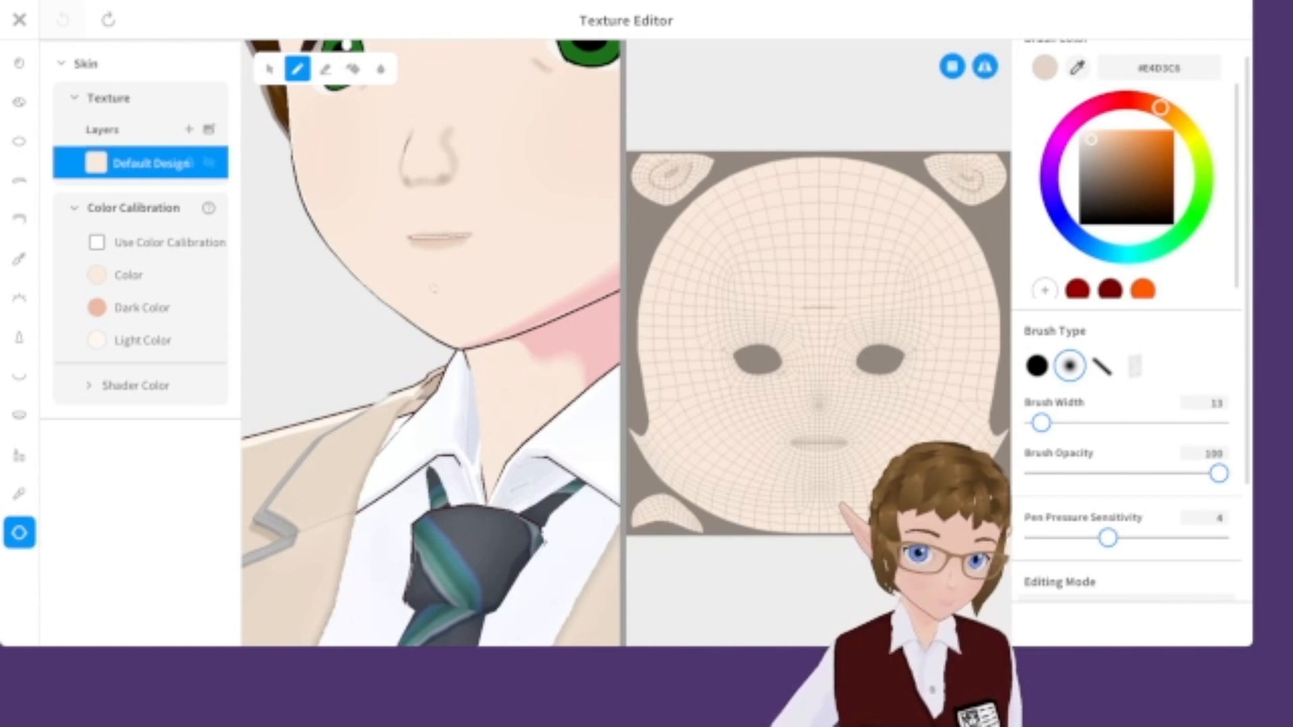
left_click(485, 231)
scroll(530, 263, "down", 5)
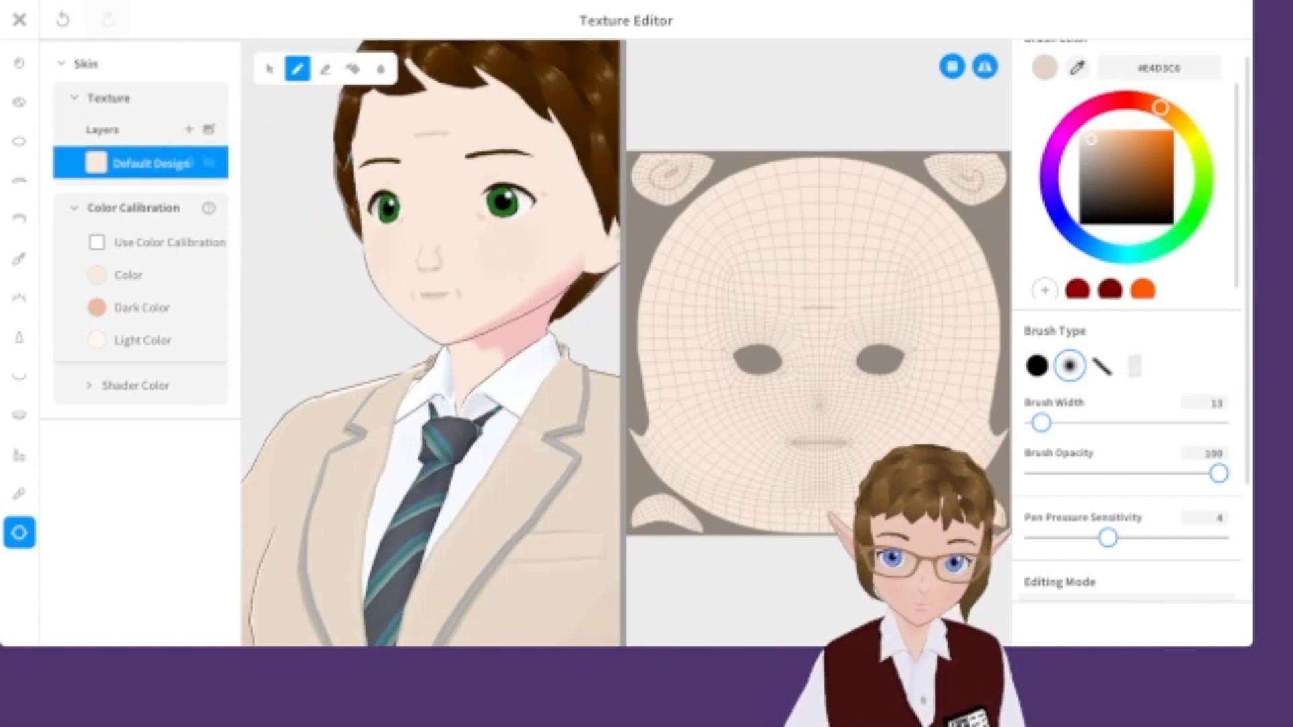
right_click_drag(530, 264, 567, 261)
scroll(526, 332, "up", 5)
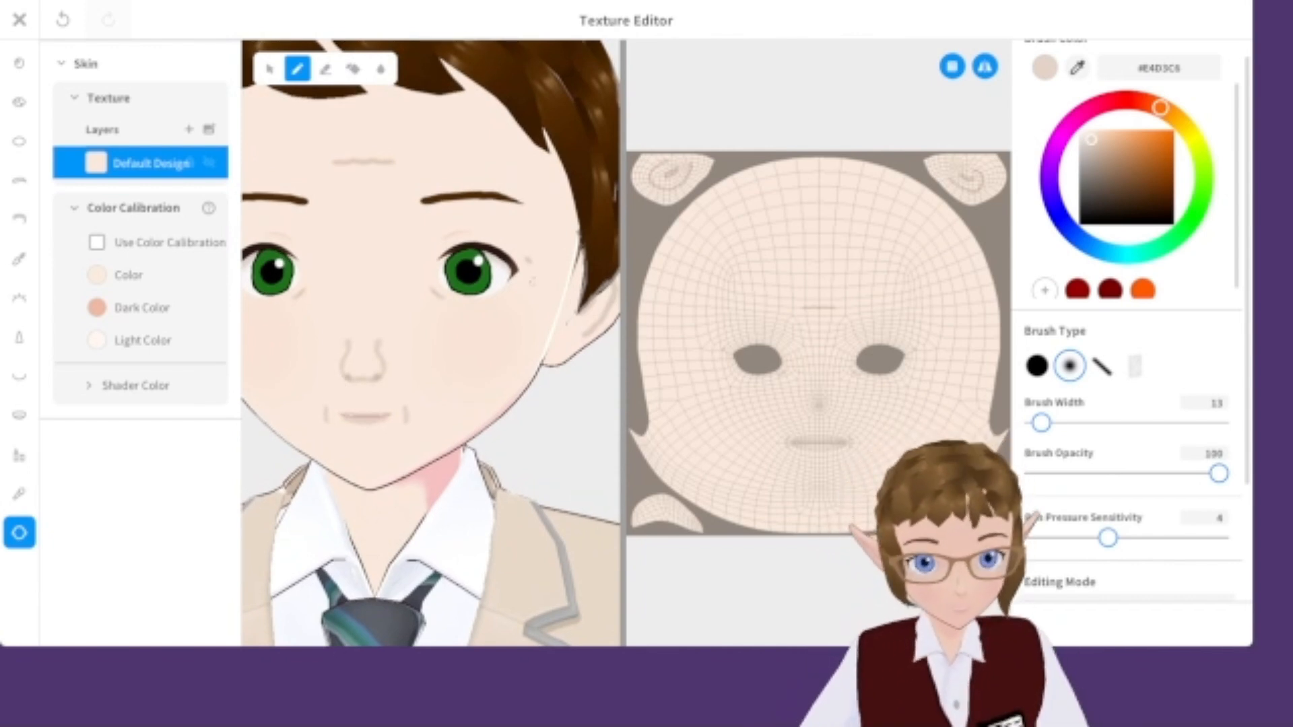
scroll(512, 262, "up", 3)
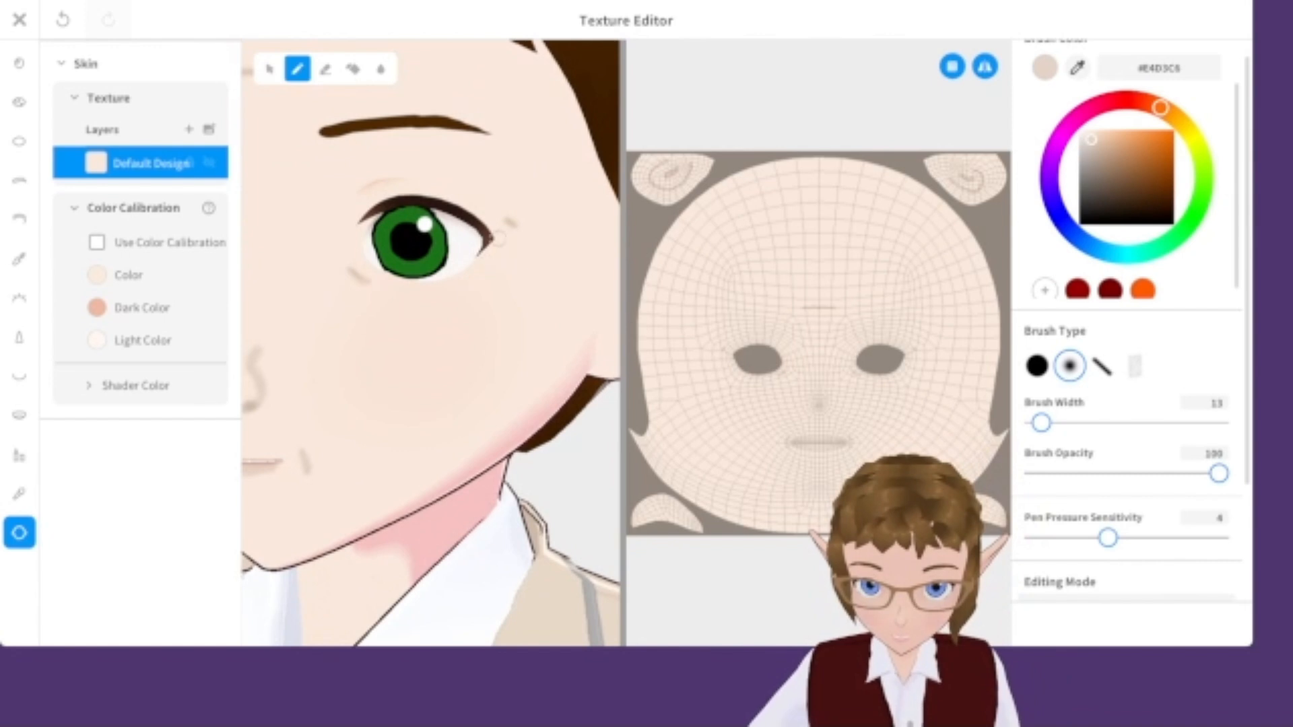
scroll(531, 252, "down", 4)
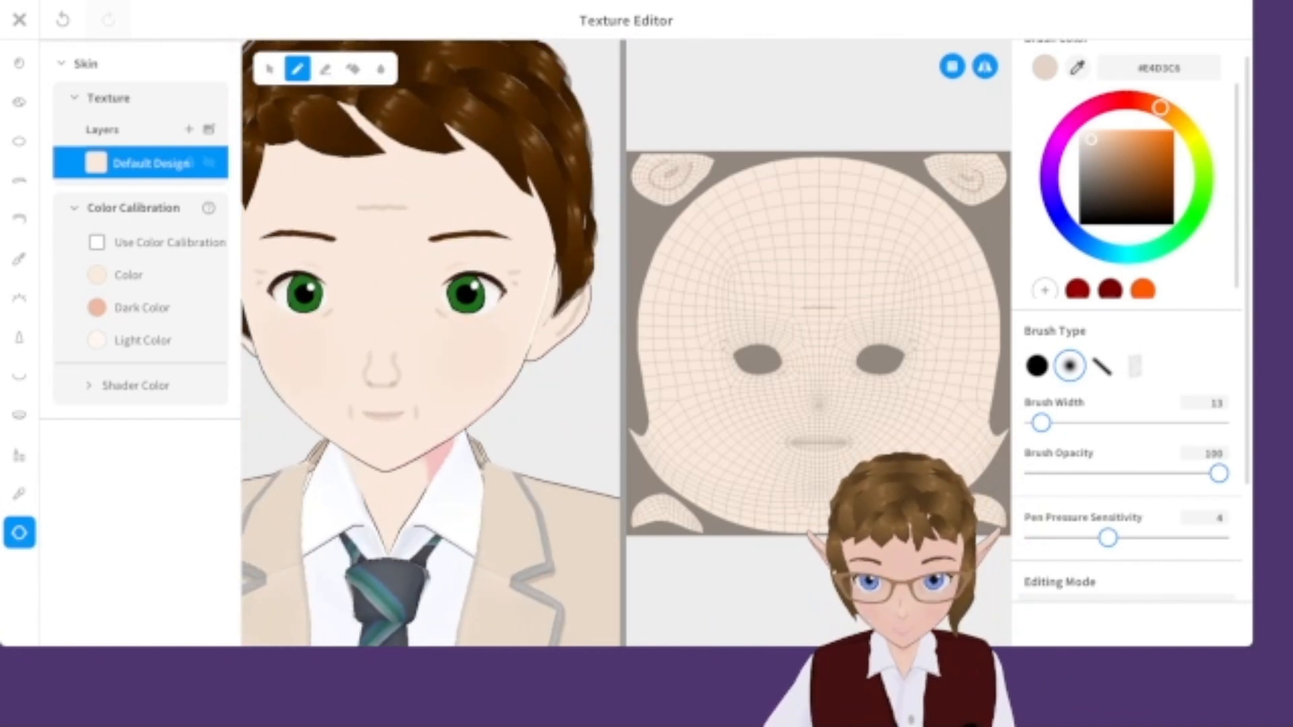
scroll(445, 196, "up", 4)
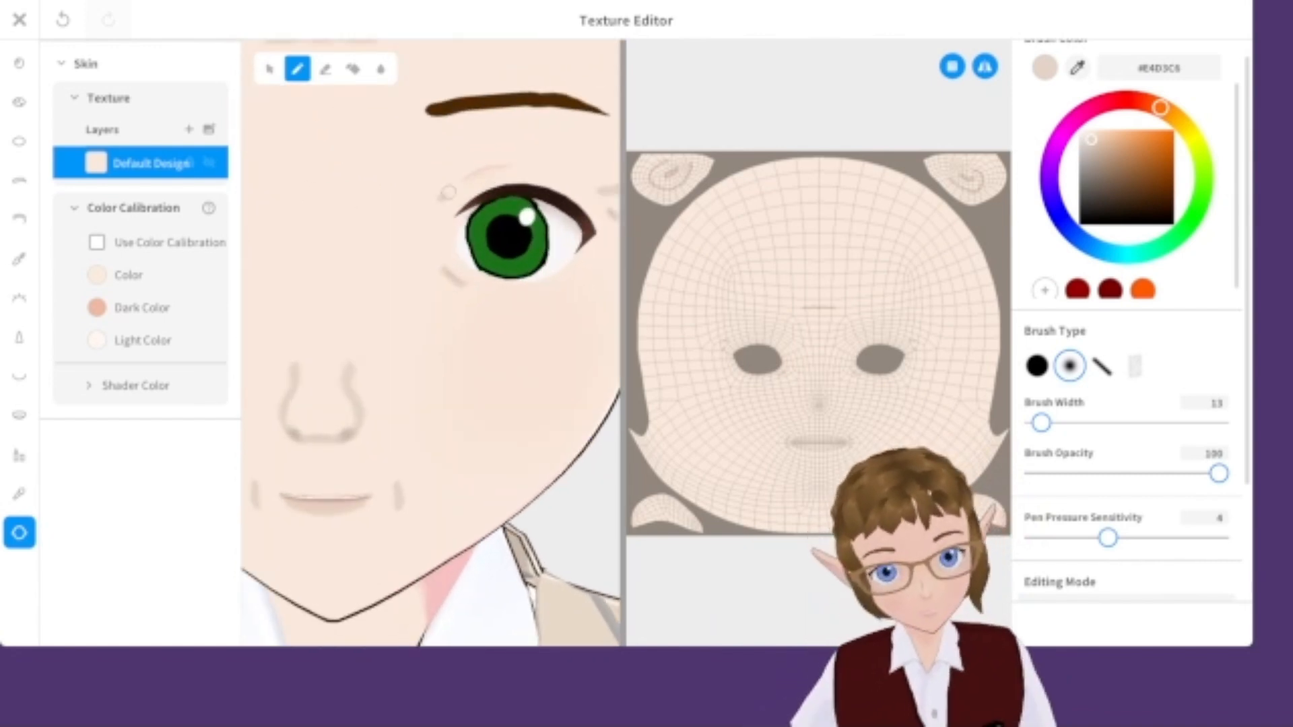
scroll(496, 269, "down", 2)
key("ctrl+z")
right_click_drag(574, 311, 515, 367)
scroll(506, 373, "down", 2)
scroll(506, 373, "down", 3)
scroll(506, 373, "up", 3)
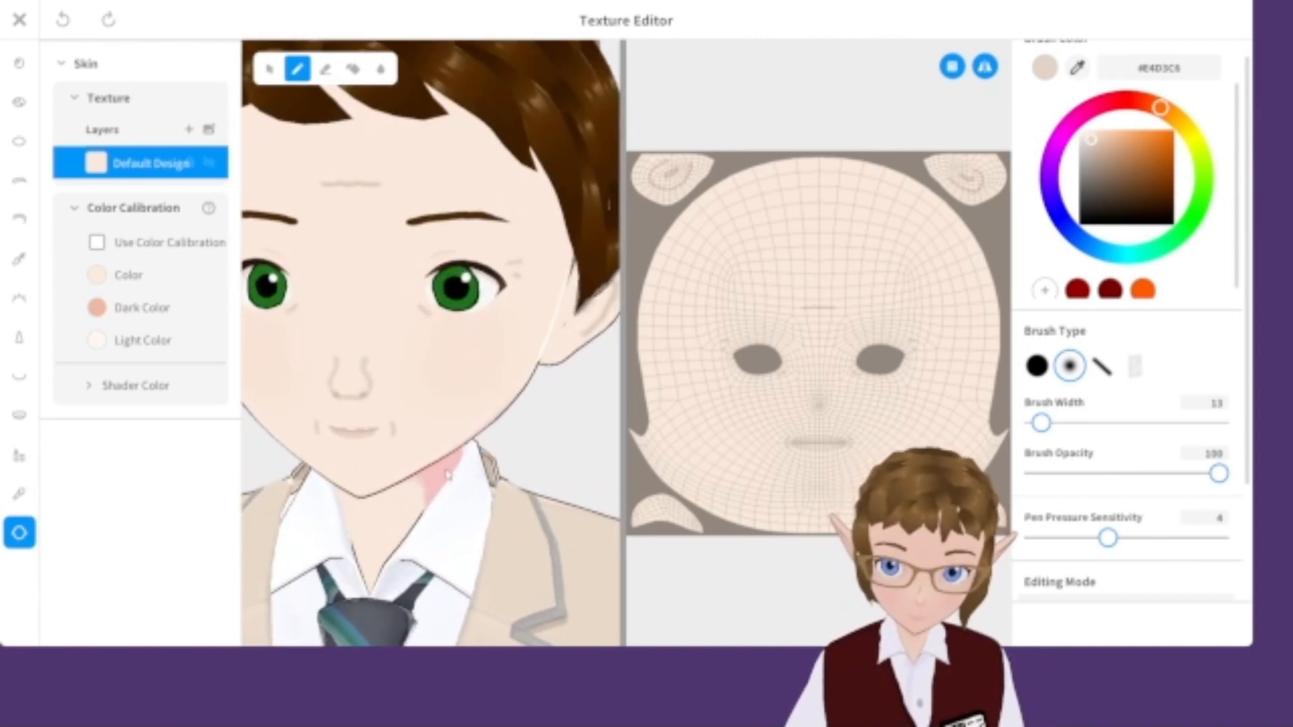
mouse_move(505, 373)
right_mouse_down()
mouse_move(465, 372)
mouse_move(519, 373)
right_mouse_up()
scroll(378, 178, "up", 5)
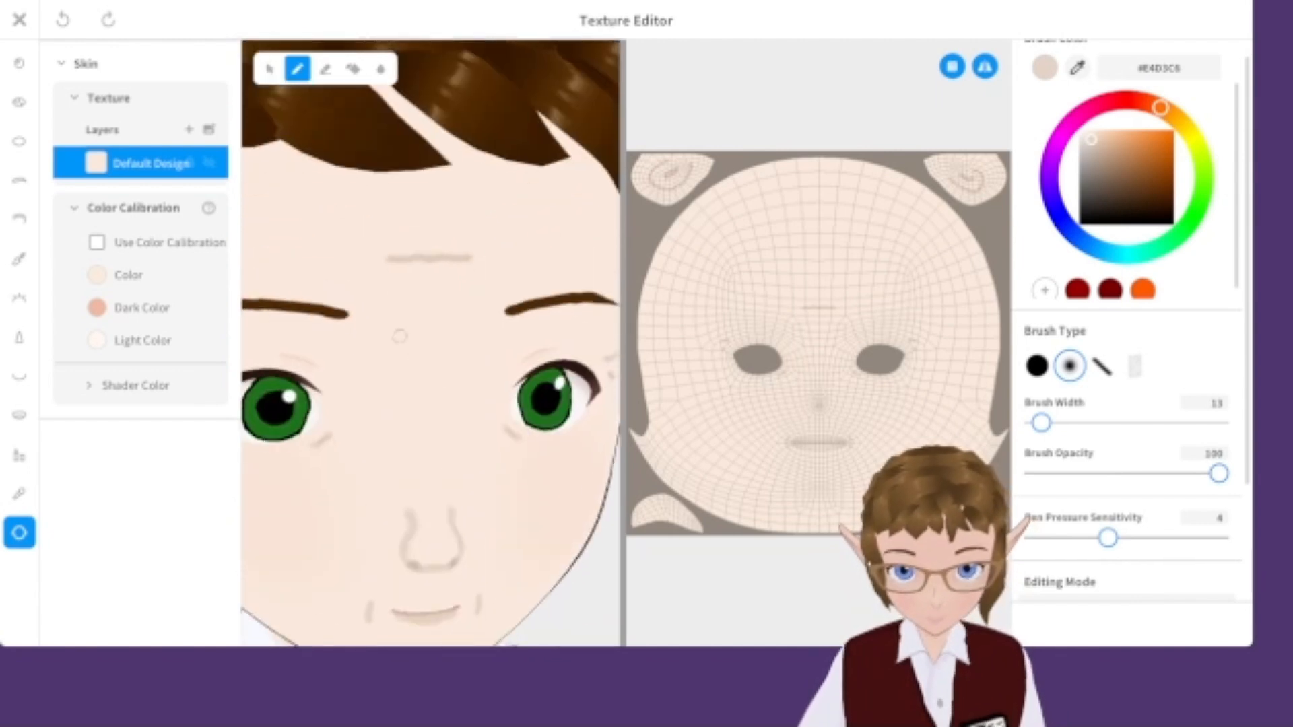
Paint horizontal wrinkle lines across the forehead and short lines beside the mouth.
left_click_drag(375, 362, 467, 360)
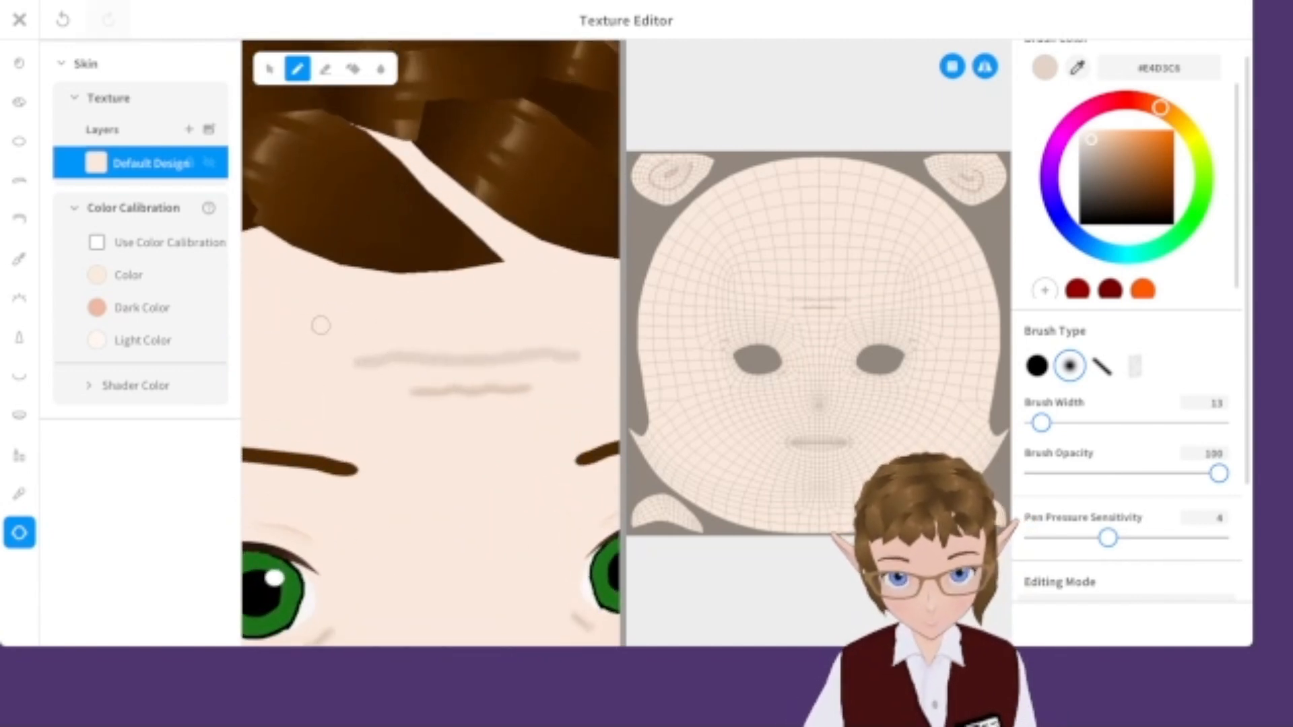
left_click_drag(320, 330, 475, 328)
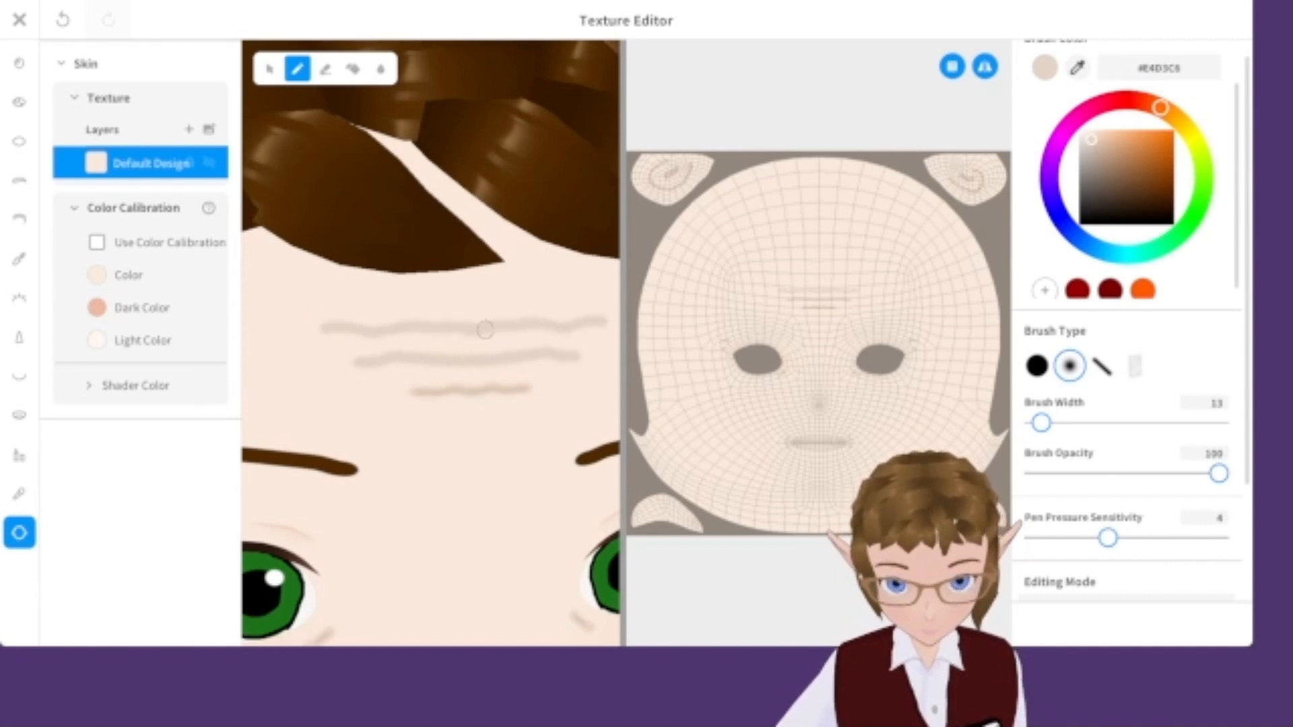
scroll(527, 370, "down", 2)
scroll(527, 369, "down", 5)
middle_click_drag(560, 448, 511, 390)
right_click_drag(511, 390, 509, 447)
Zoom in and out on the face to inspect the painted wrinkles.
scroll(453, 388, "up", 4)
scroll(523, 454, "up", 2)
scroll(531, 462, "down", 5)
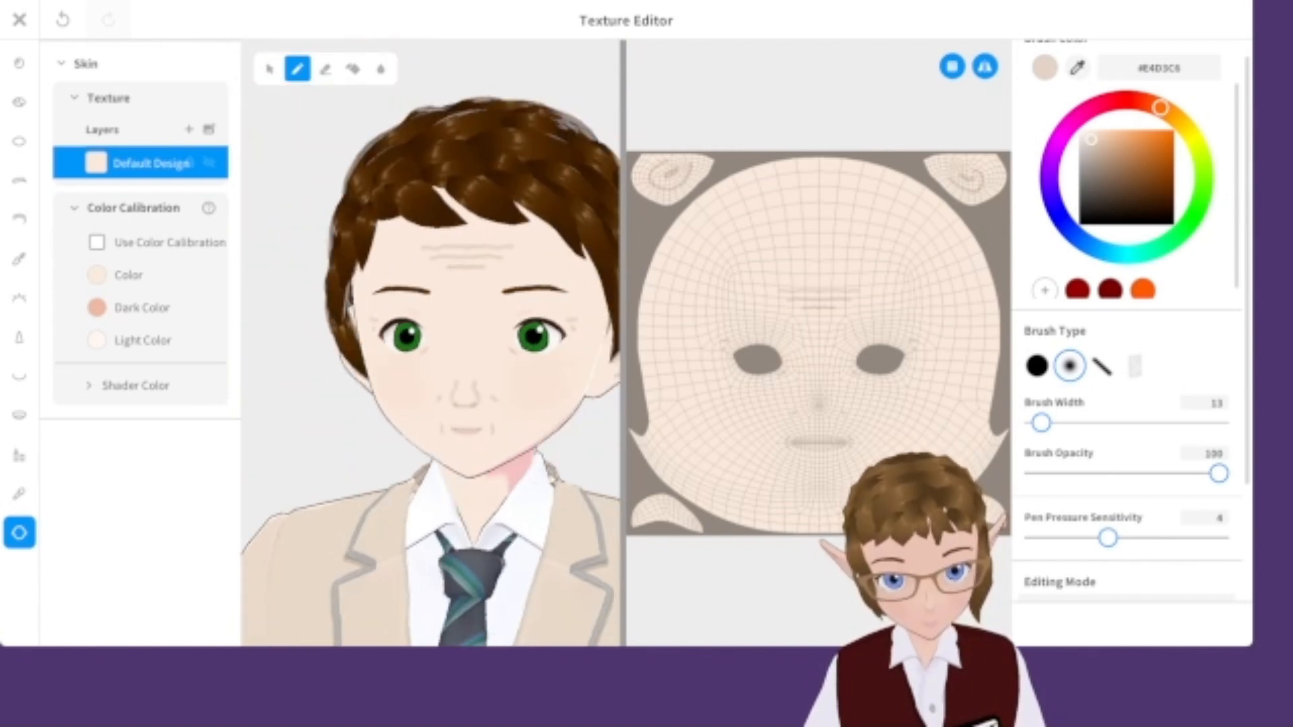
scroll(558, 464, "up", 5)
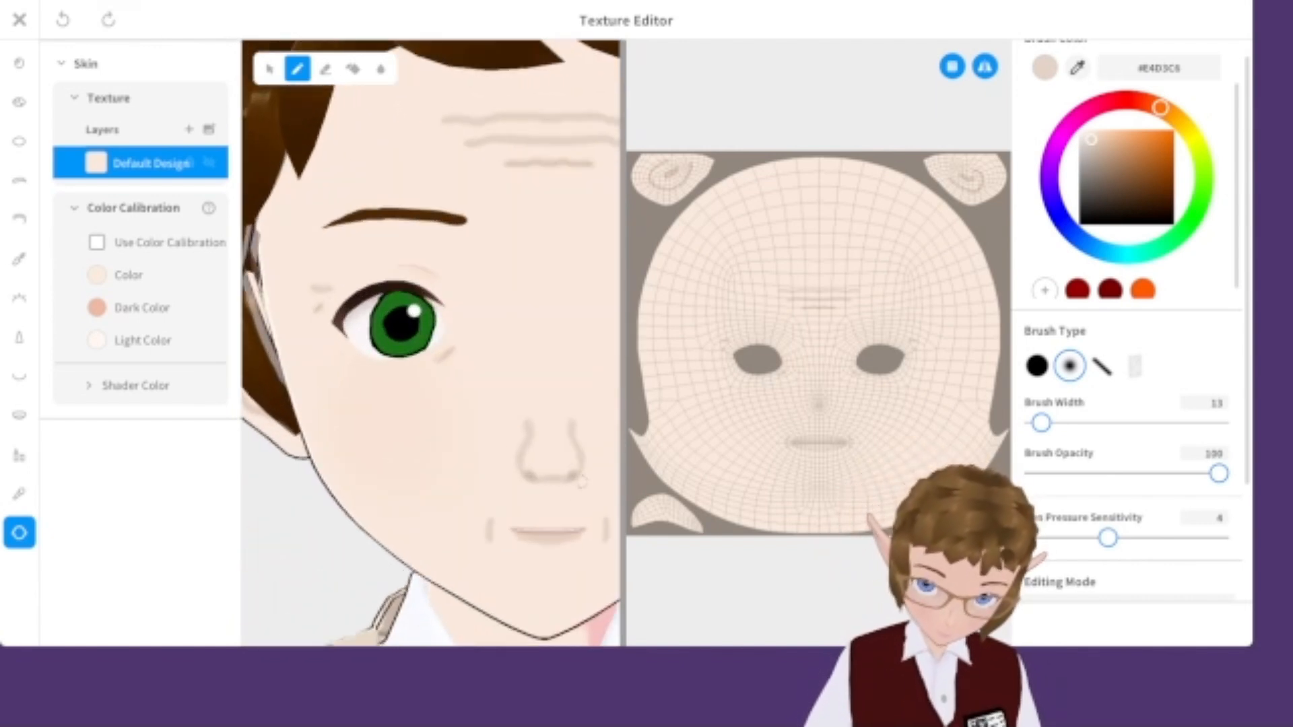
scroll(581, 482, "down", 5)
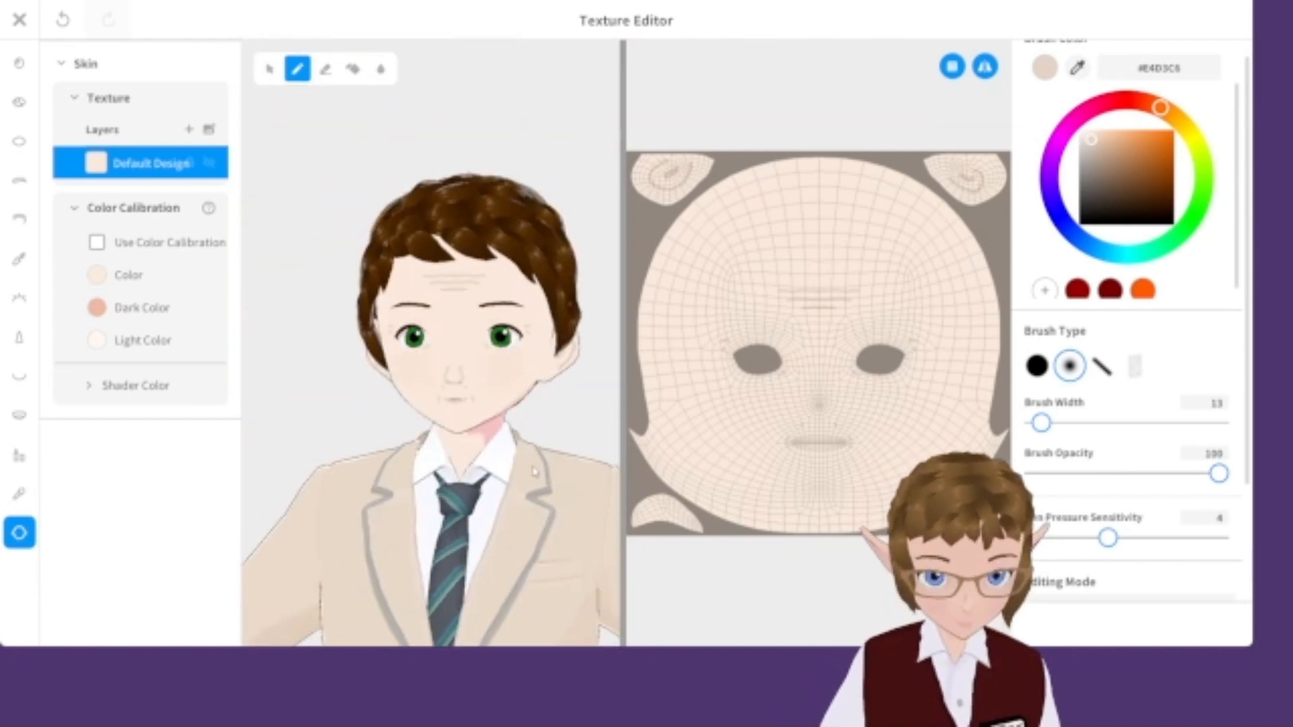
scroll(535, 471, "up", 5)
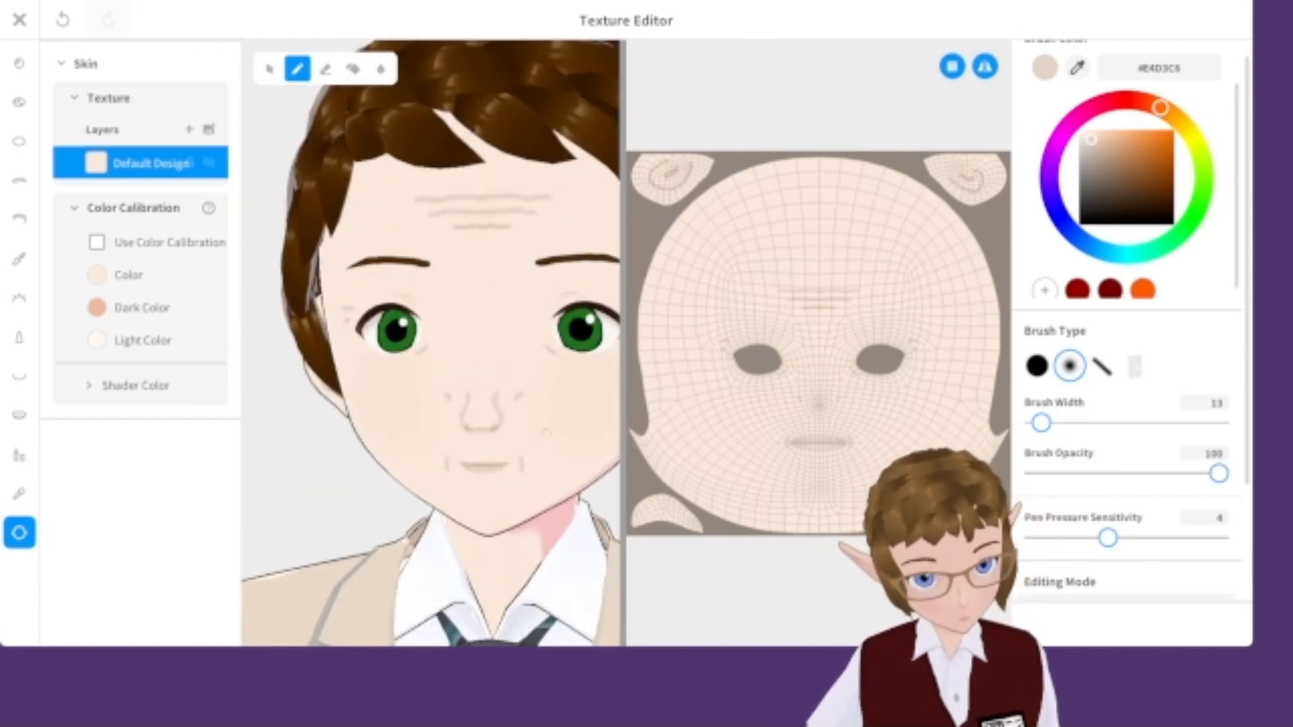
scroll(516, 400, "down", 5)
scroll(522, 396, "up", 5)
scroll(561, 419, "down", 5)
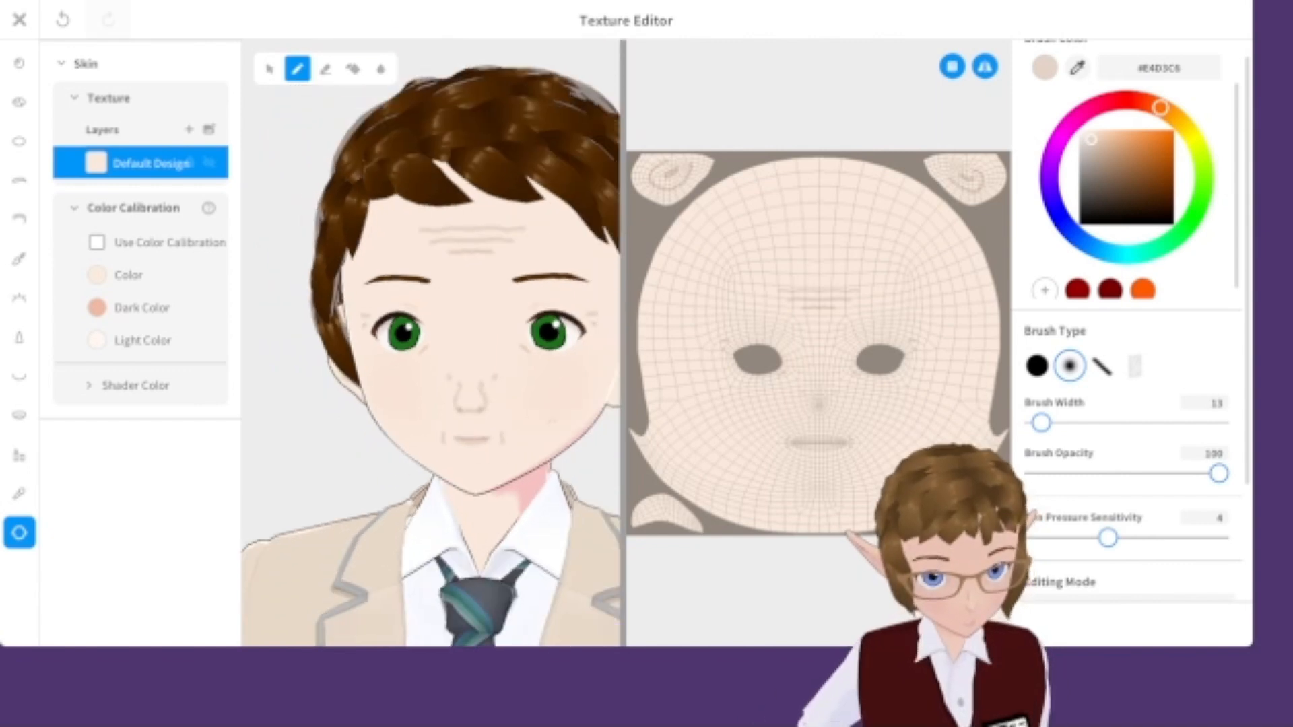
scroll(558, 421, "up", 5)
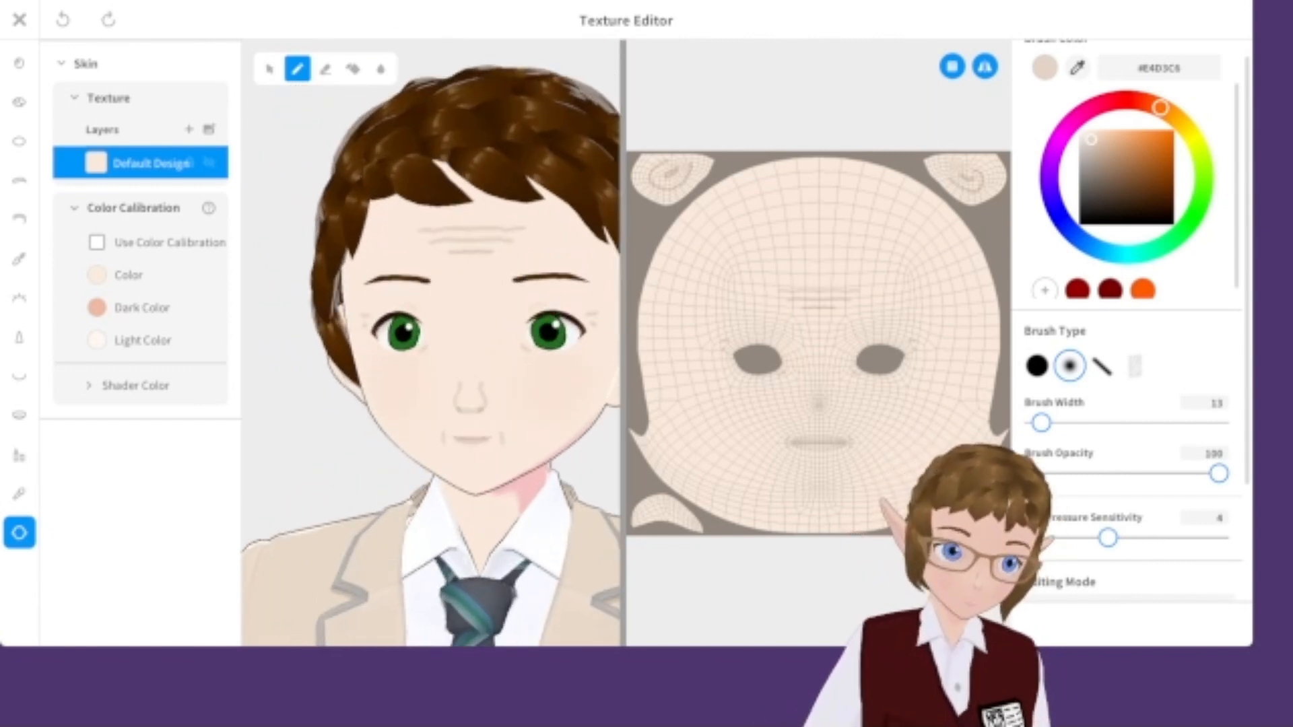
Pick colour #CFB0AF, set brush width 5 and opacity 71, and paint a fine line near the mouth.
left_click(1094, 147)
left_click_drag(1041, 423, 1037, 423)
left_click_drag(1219, 474, 1166, 473)
scroll(471, 458, "up", 8)
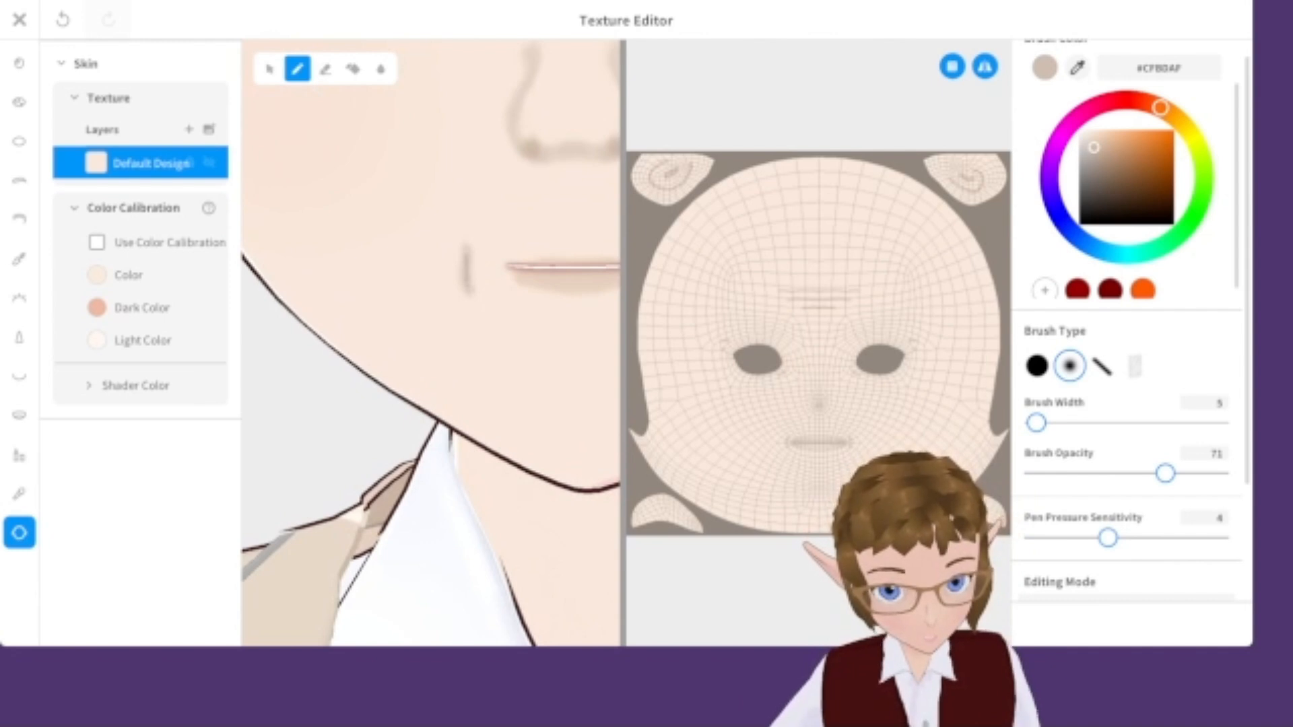
scroll(431, 343, "down", 4)
middle_click_drag(458, 168, 404, 629)
Add more fine strokes around the chin and neck with the darker brush.
scroll(430, 344, "up", 3)
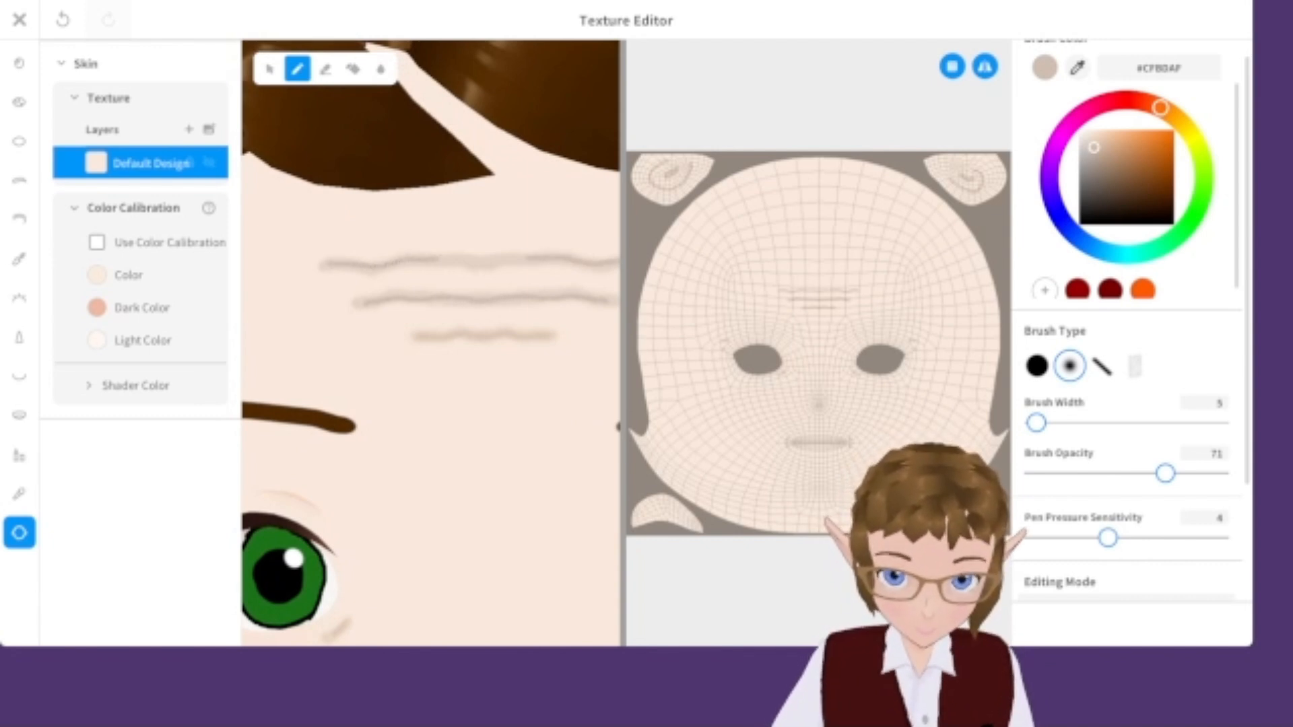
scroll(431, 344, "down", 8)
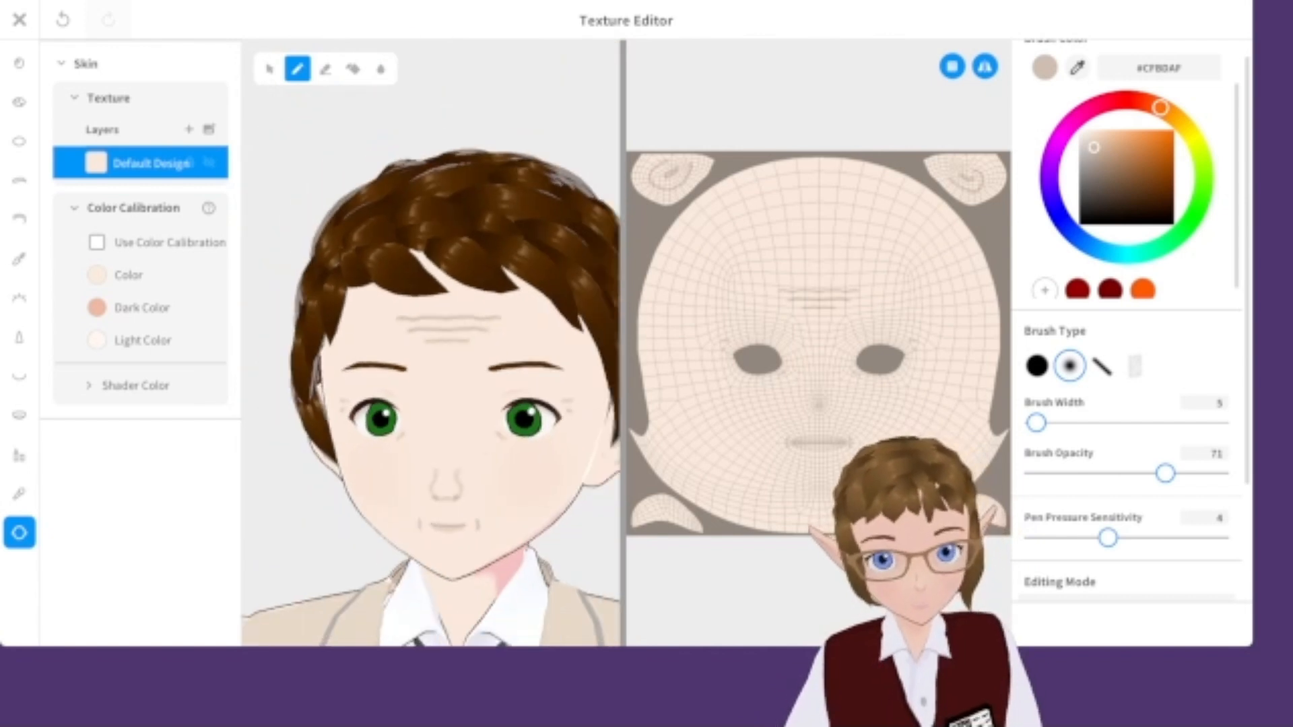
scroll(336, 424, "up", 10)
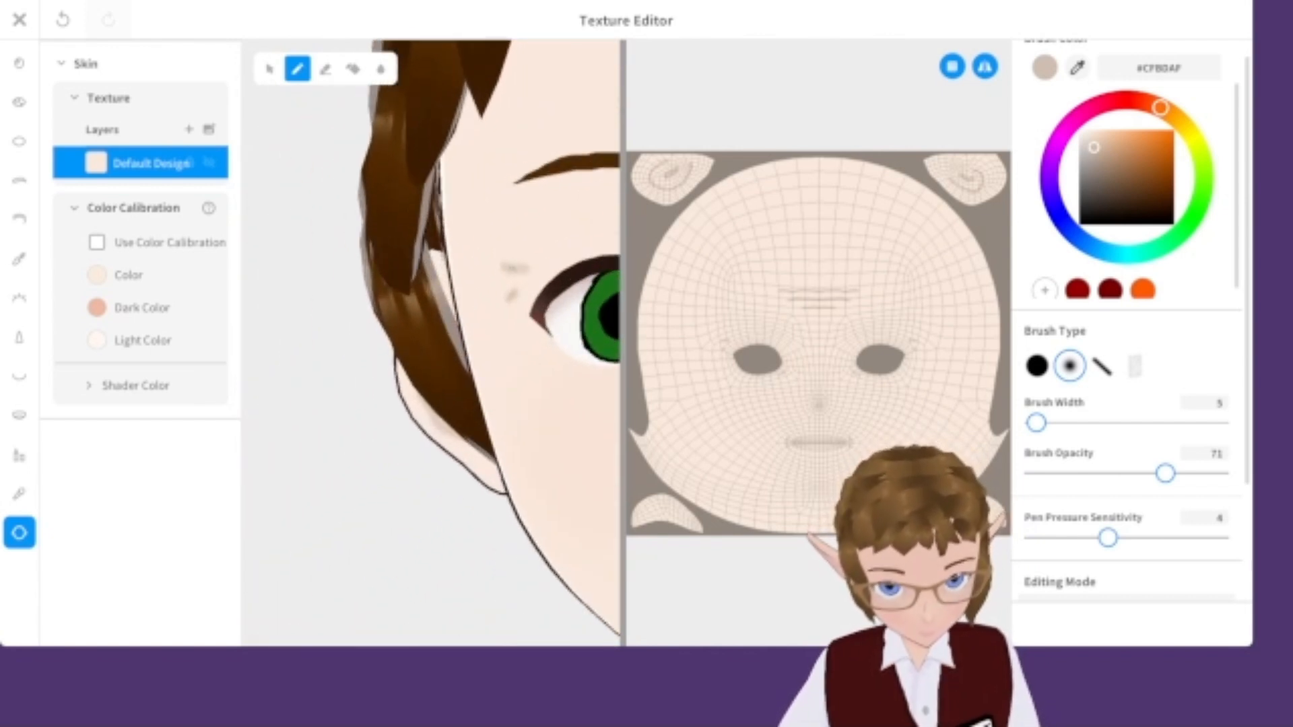
scroll(449, 418, "down", 10)
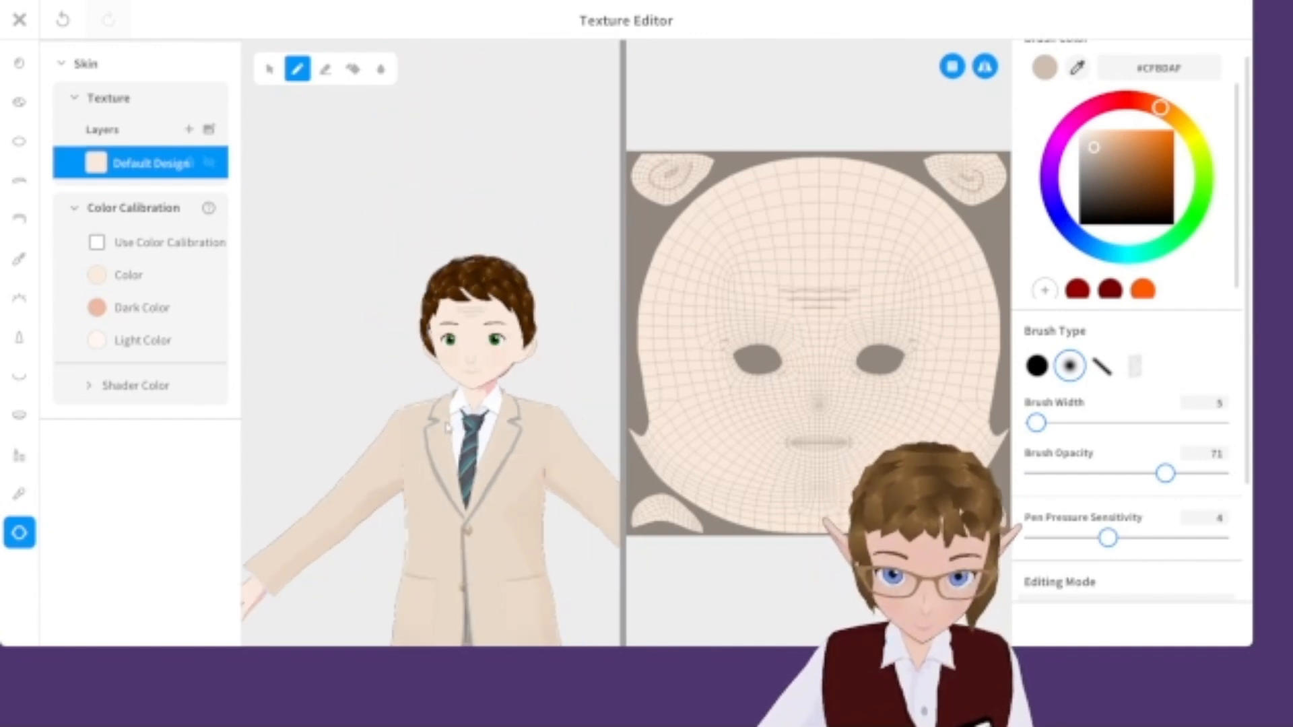
scroll(450, 419, "down", 2)
middle_click_drag(480, 424, 496, 335)
scroll(490, 261, "up", 5)
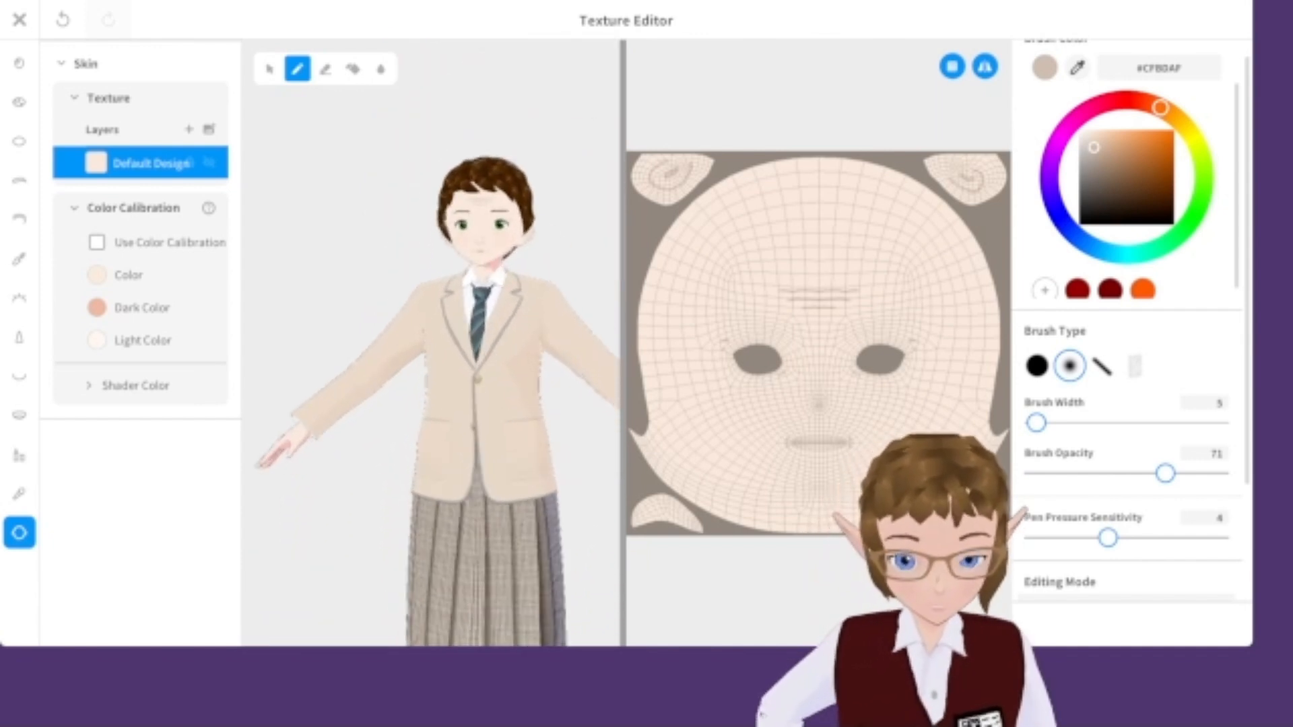
scroll(489, 262, "up", 5)
middle_click_drag(490, 261, 412, 296)
scroll(400, 534, "up", 1)
scroll(399, 534, "up", 8)
scroll(412, 297, "down", 1)
scroll(464, 468, "up", 4)
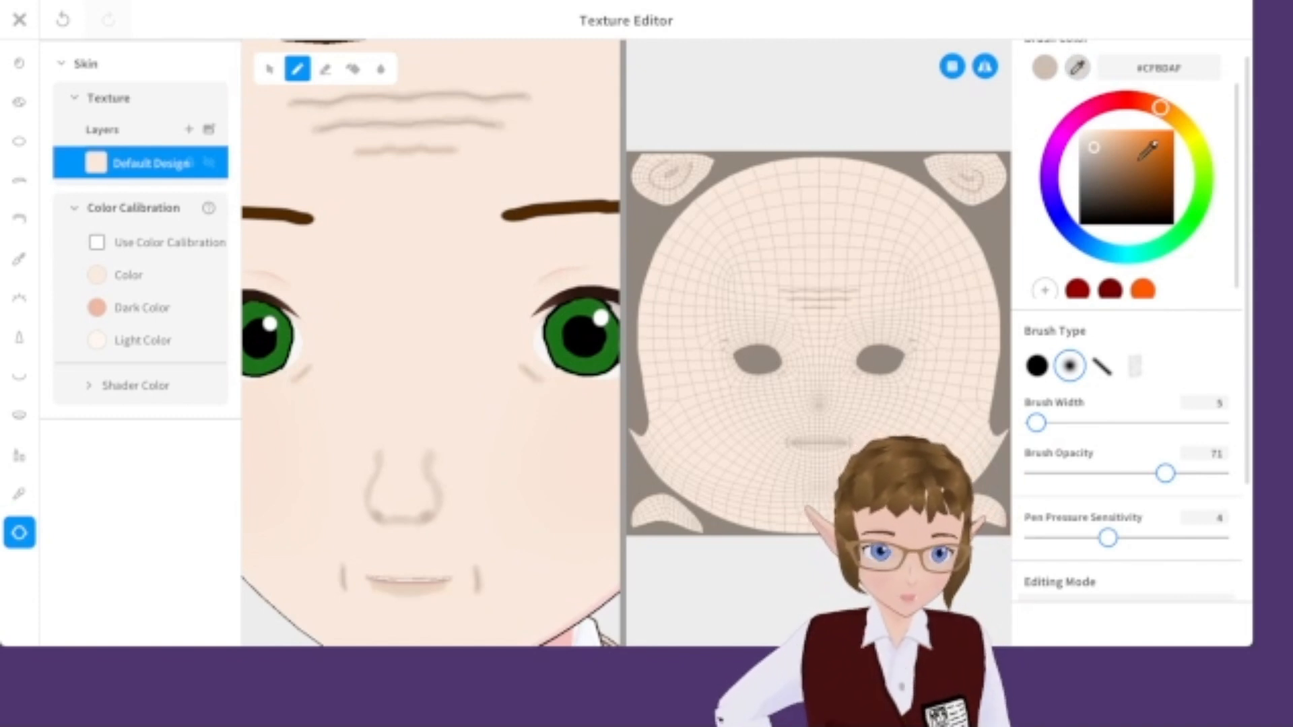
Pick colour #D8BCA7 and paint a soft stroke across the under-eye area.
left_click(1102, 138)
left_click_drag(1102, 138, 1100, 146)
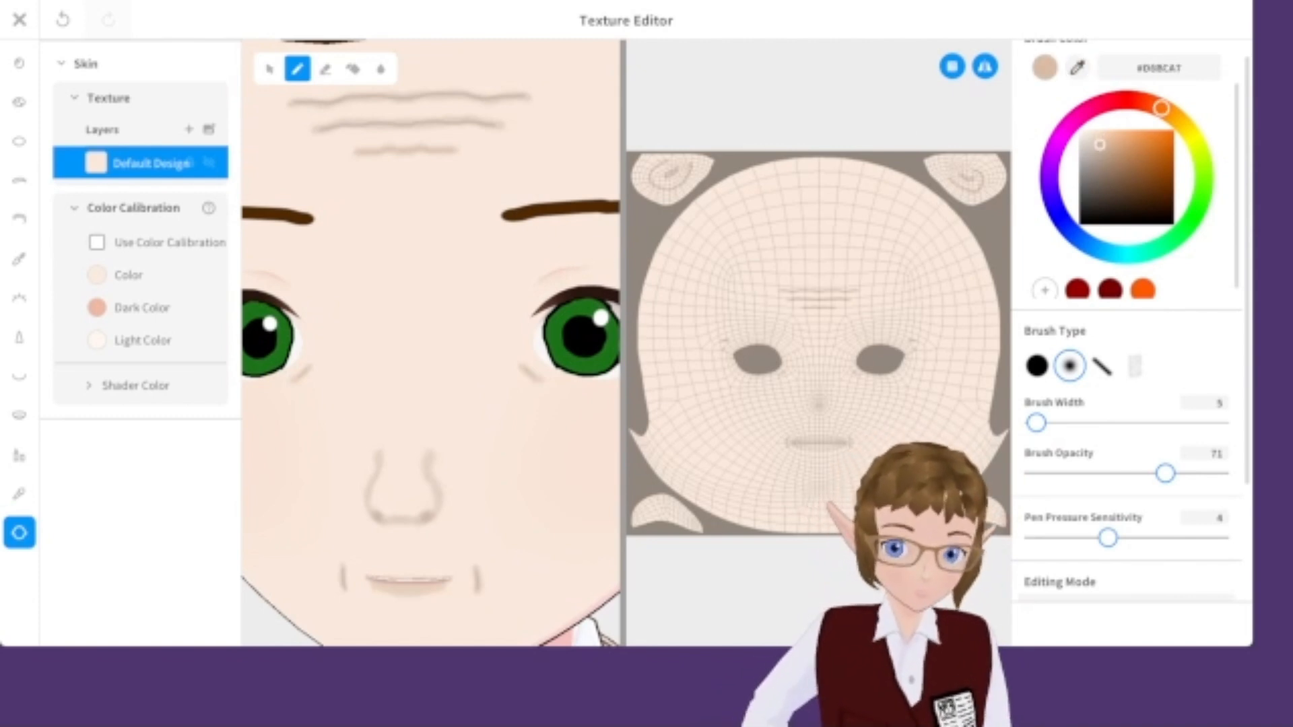
right_click_drag(551, 332, 392, 406)
scroll(431, 343, "down", 5)
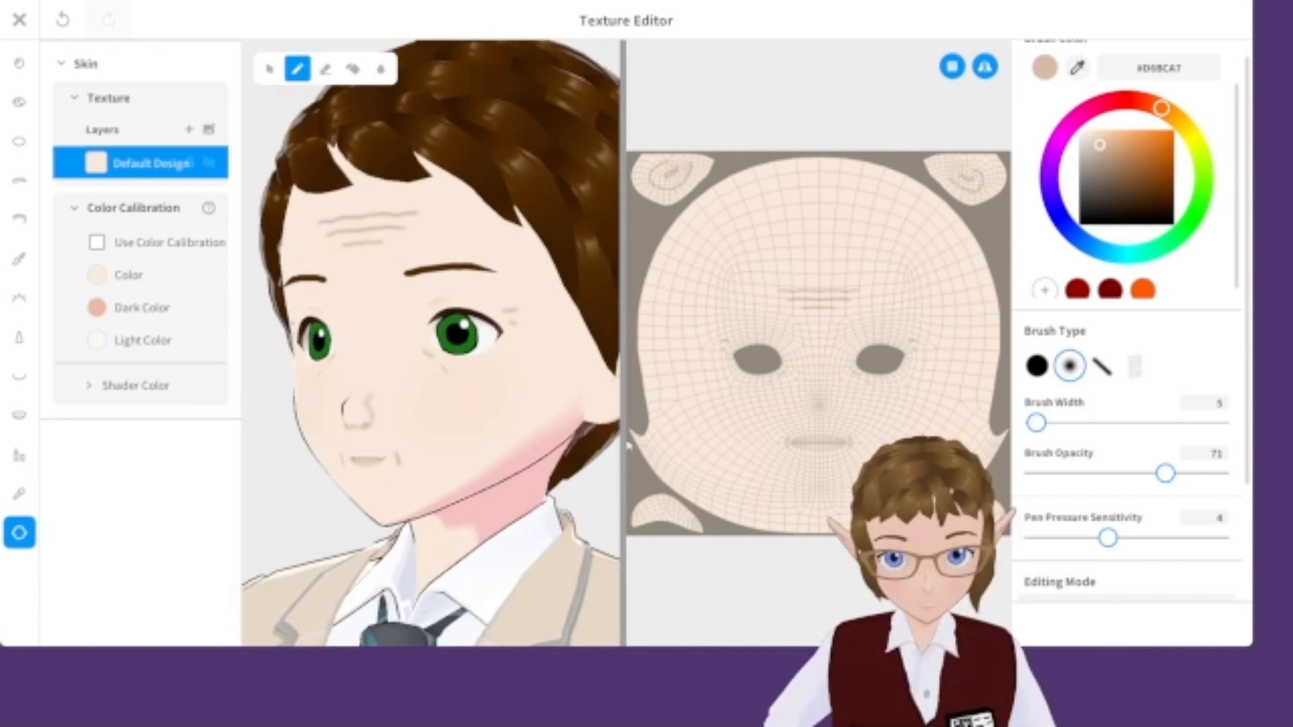
Raise the brush opacity to 100 and width to 24, paint a stroke beside the nose, and undo it.
left_click_drag(1167, 472, 1227, 474)
left_click_drag(1037, 423, 1048, 423)
scroll(462, 391, "up", 3)
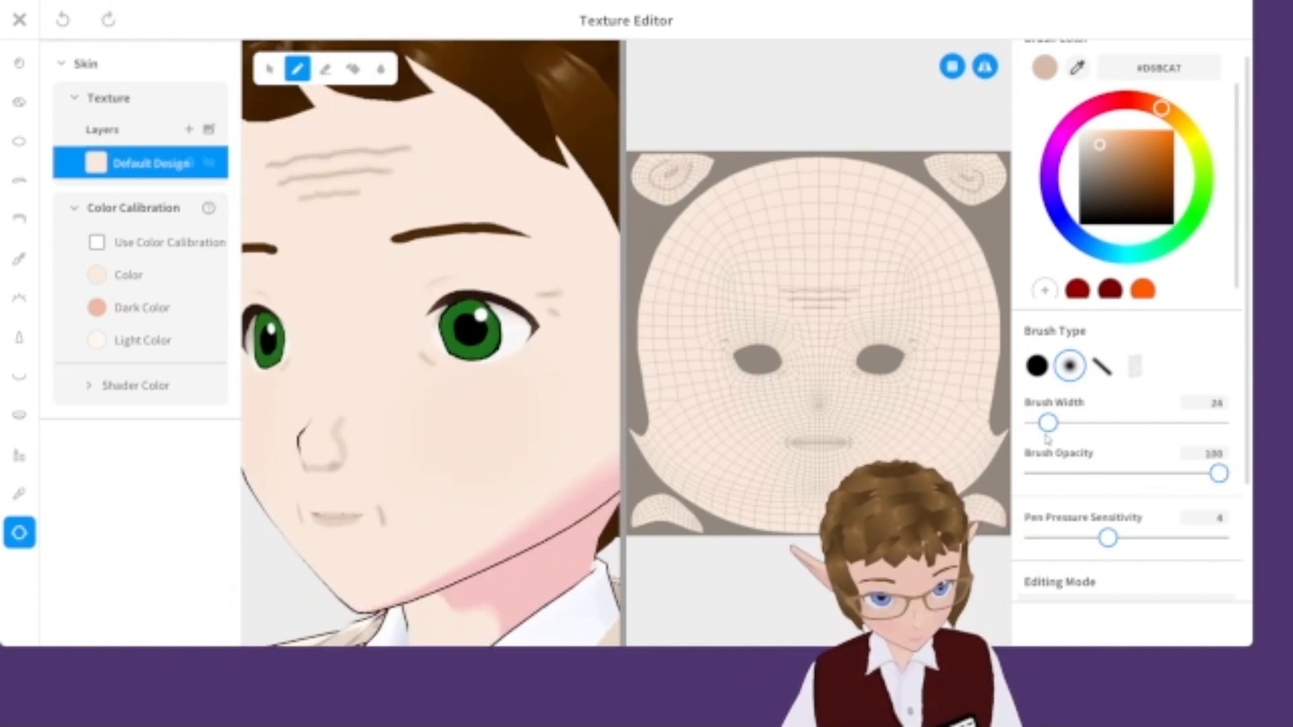
scroll(496, 421, "up", 1)
left_click_drag(450, 379, 462, 397)
scroll(525, 464, "down", 5)
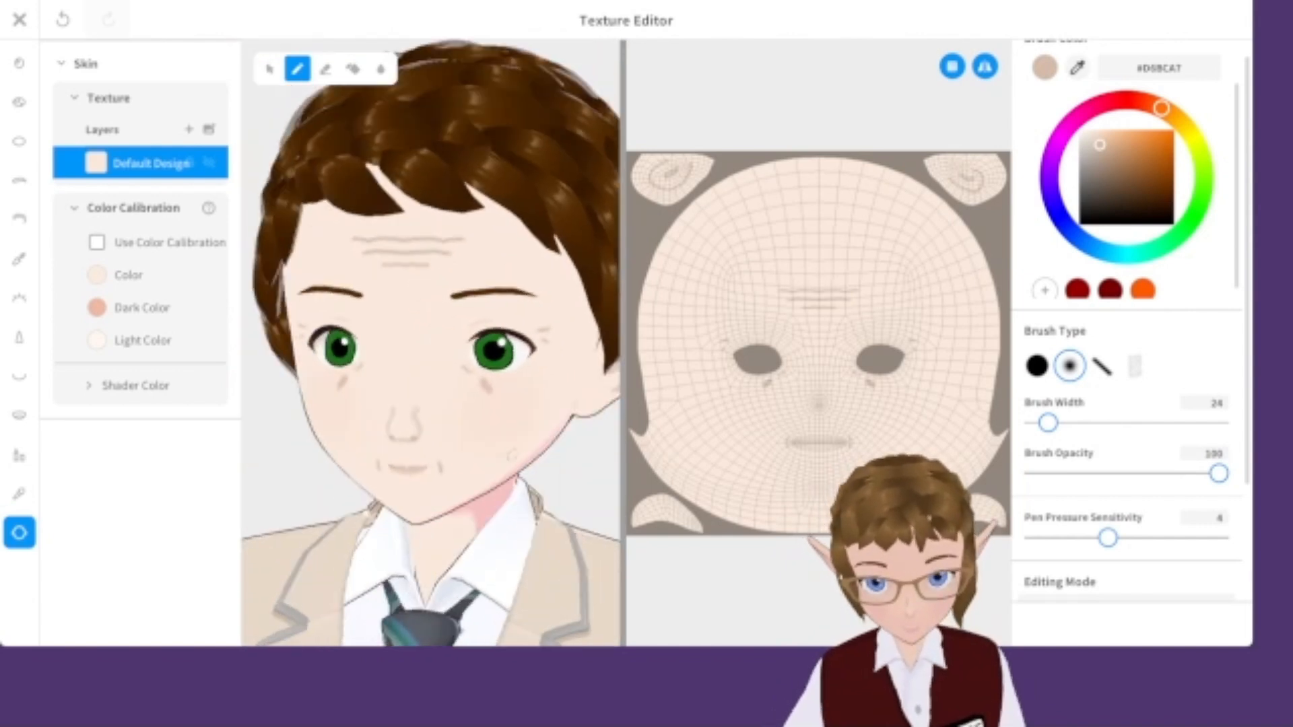
key("ctrl+z")
Set the brush width to 15 and view the face up close.
left_click_drag(1048, 422, 1042, 422)
scroll(535, 398, "up", 3)
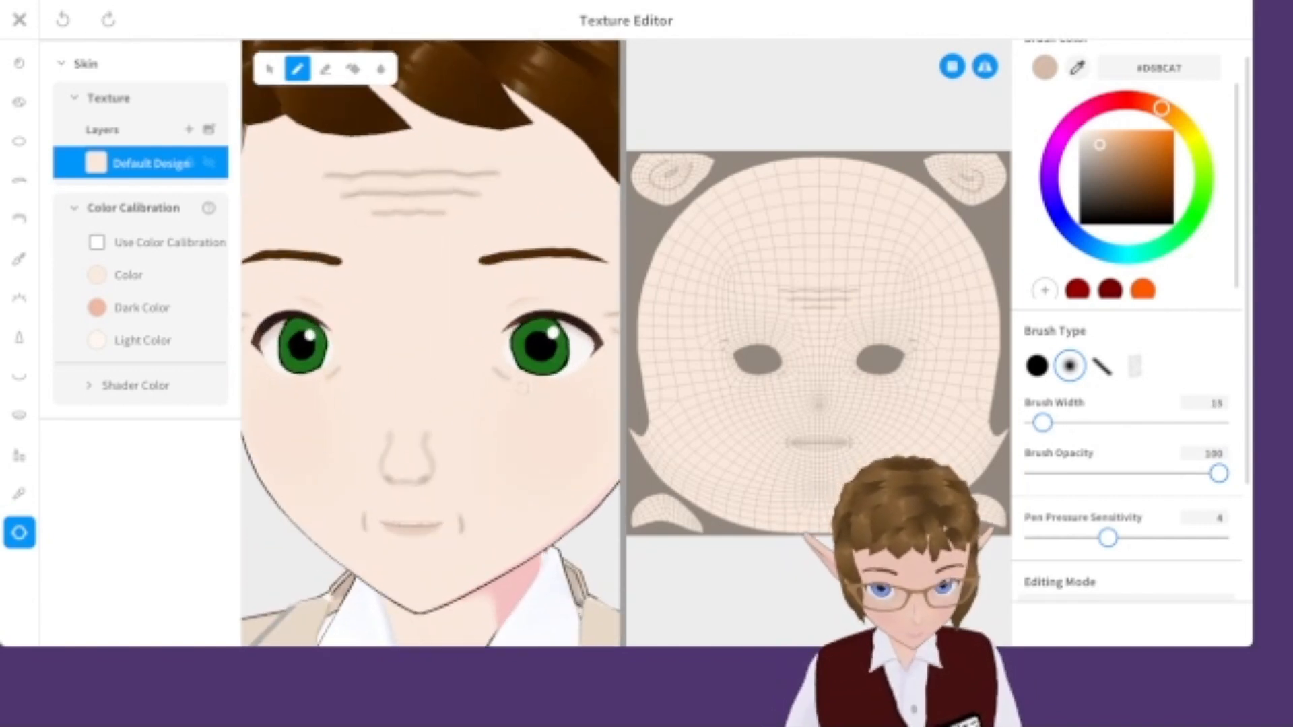
scroll(508, 406, "down", 5)
scroll(512, 404, "up", 3)
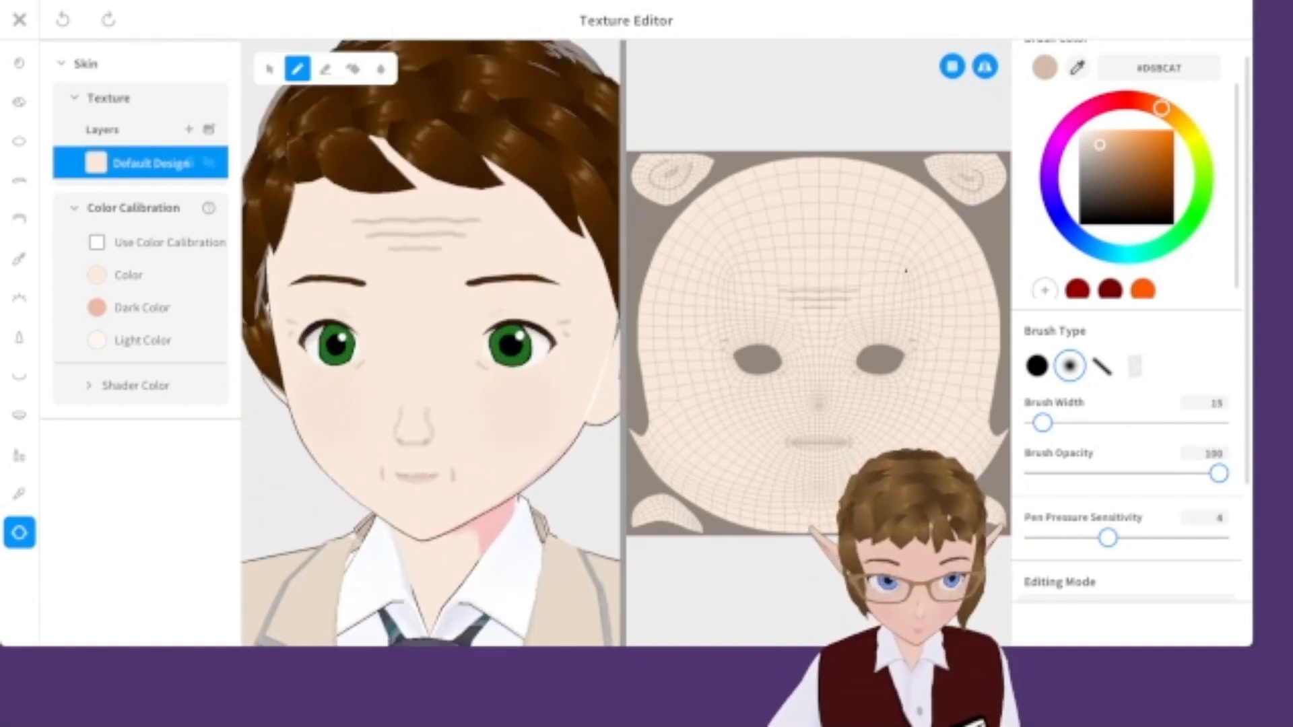
Pick colour #DFCCBD, paint a stroke on the lower face beside the neck, and undo it.
left_click_drag(1092, 151, 1093, 142)
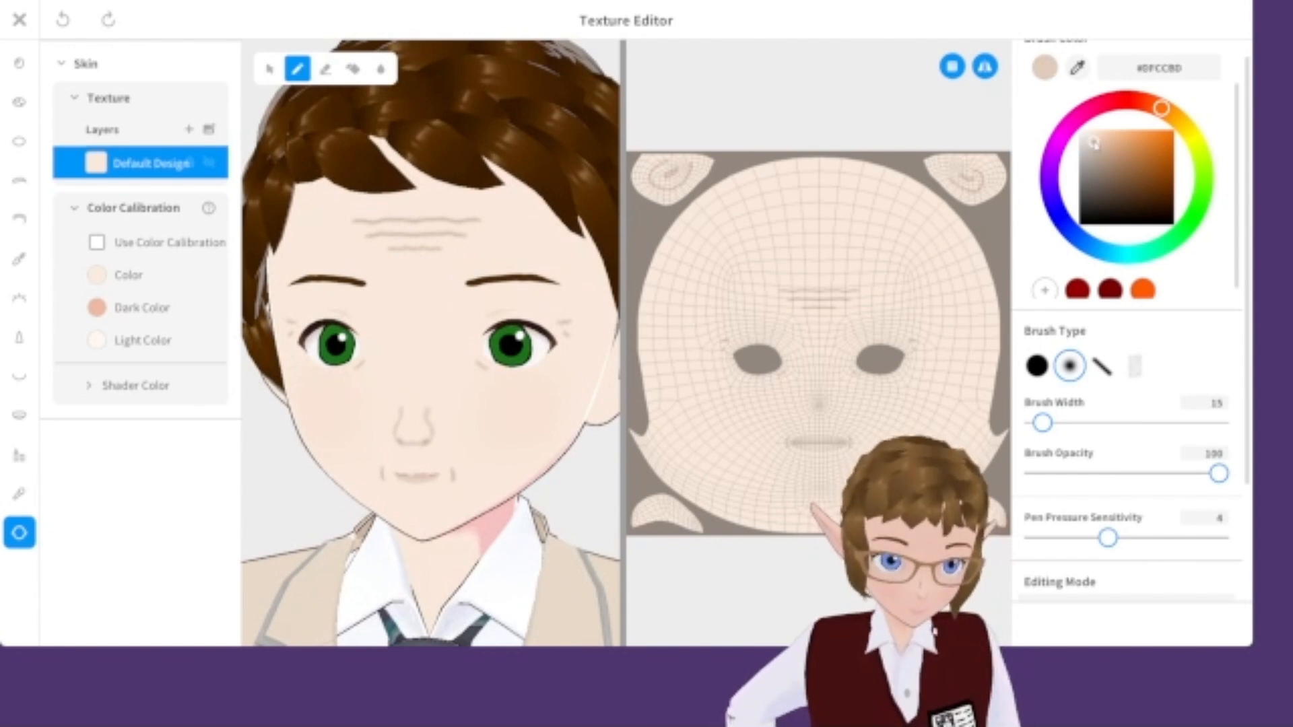
scroll(451, 392, "up", 3)
left_click_drag(492, 375, 486, 396)
scroll(529, 471, "down", 4)
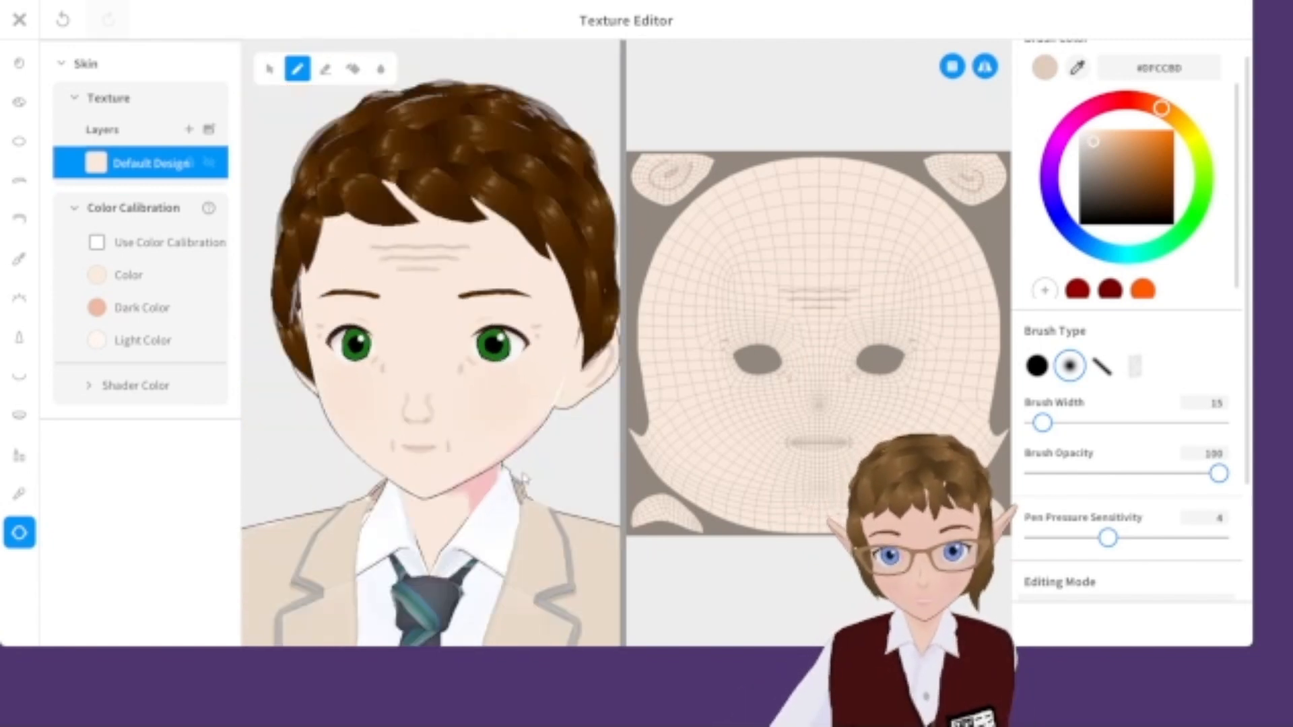
key("ctrl+z")
scroll(465, 421, "up", 4)
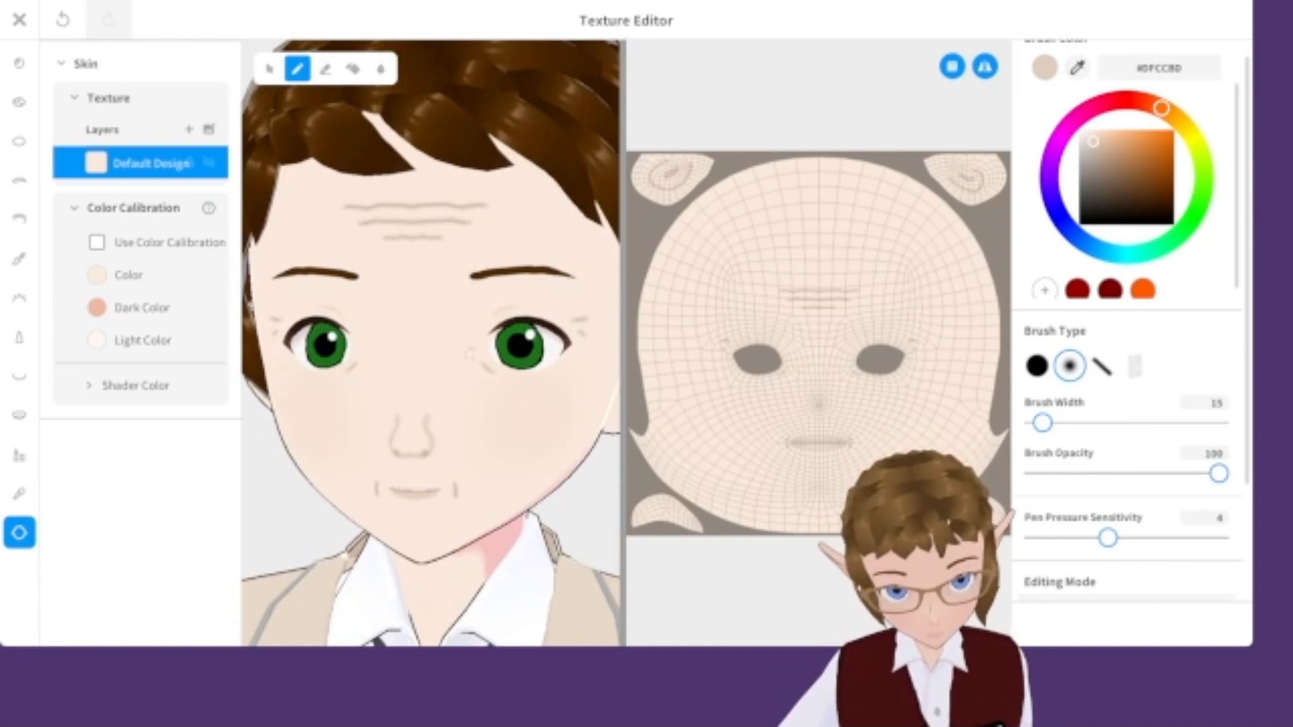
Close the texture editor, overwriting the Skin item with the painted changes.
scroll(485, 409, "down", 2)
scroll(511, 475, "up", 4)
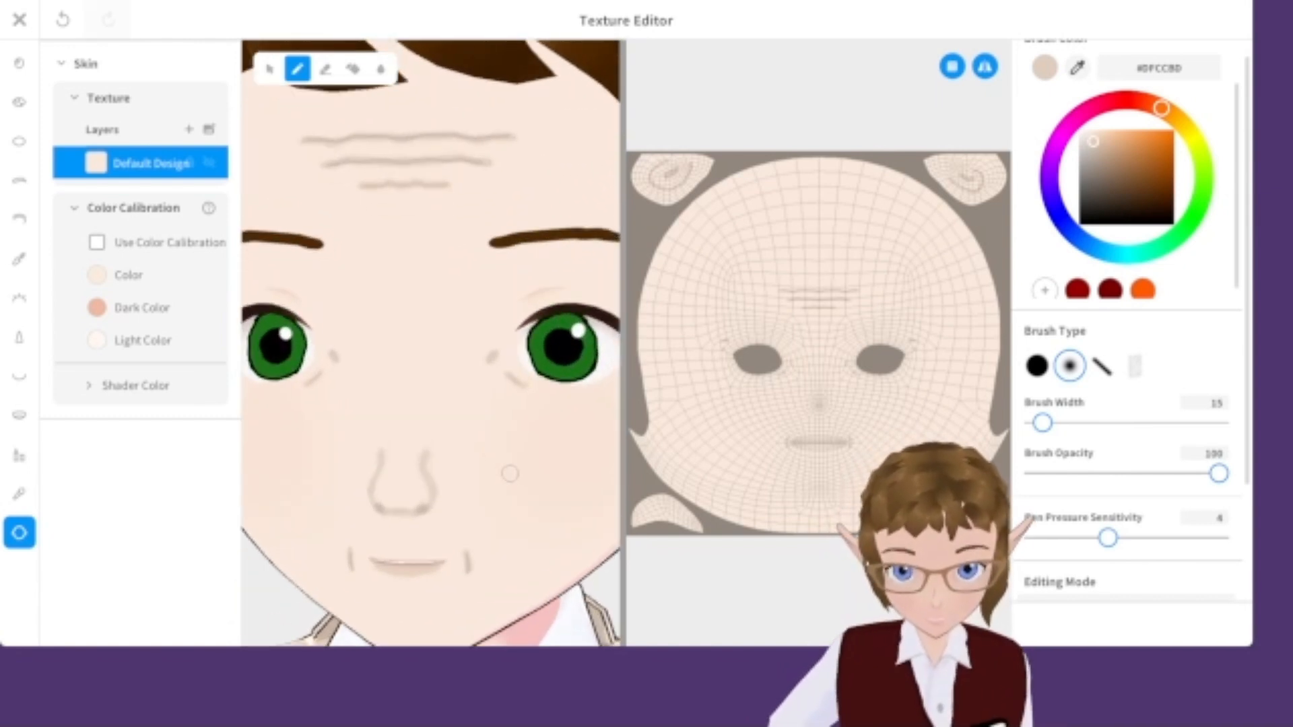
scroll(444, 400, "down", 5)
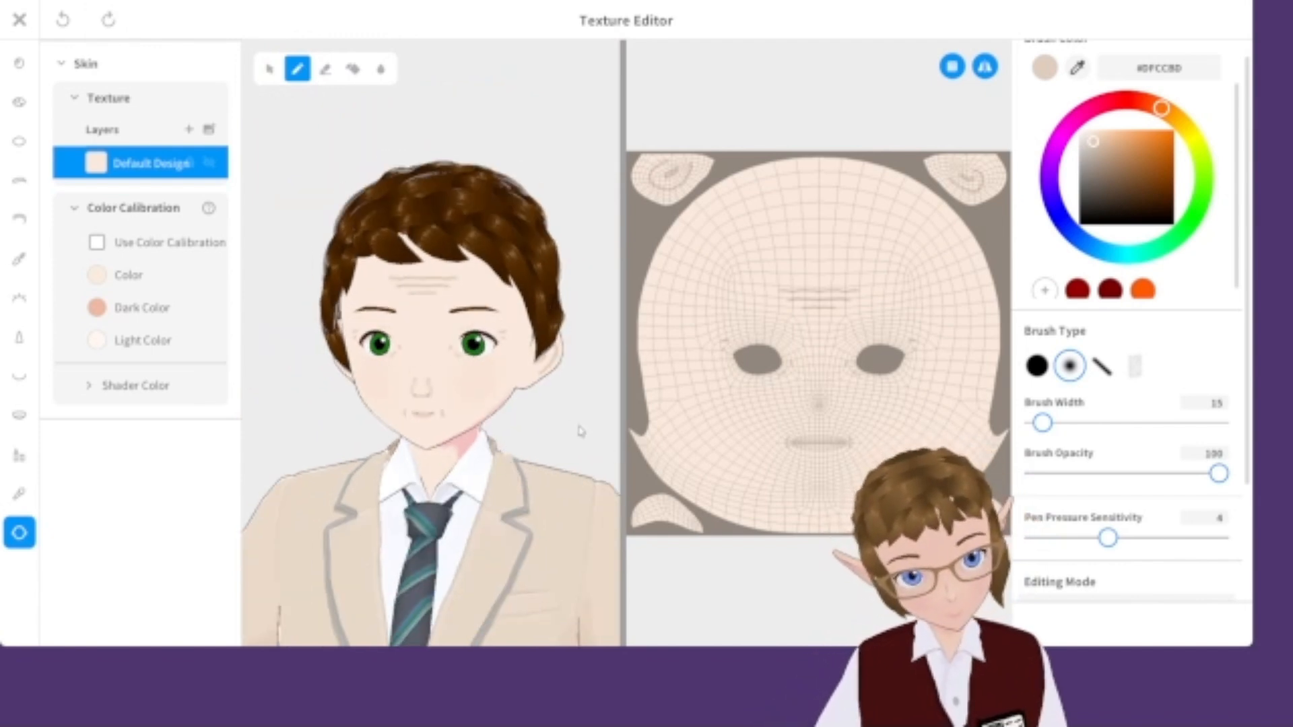
scroll(448, 237, "down", 5)
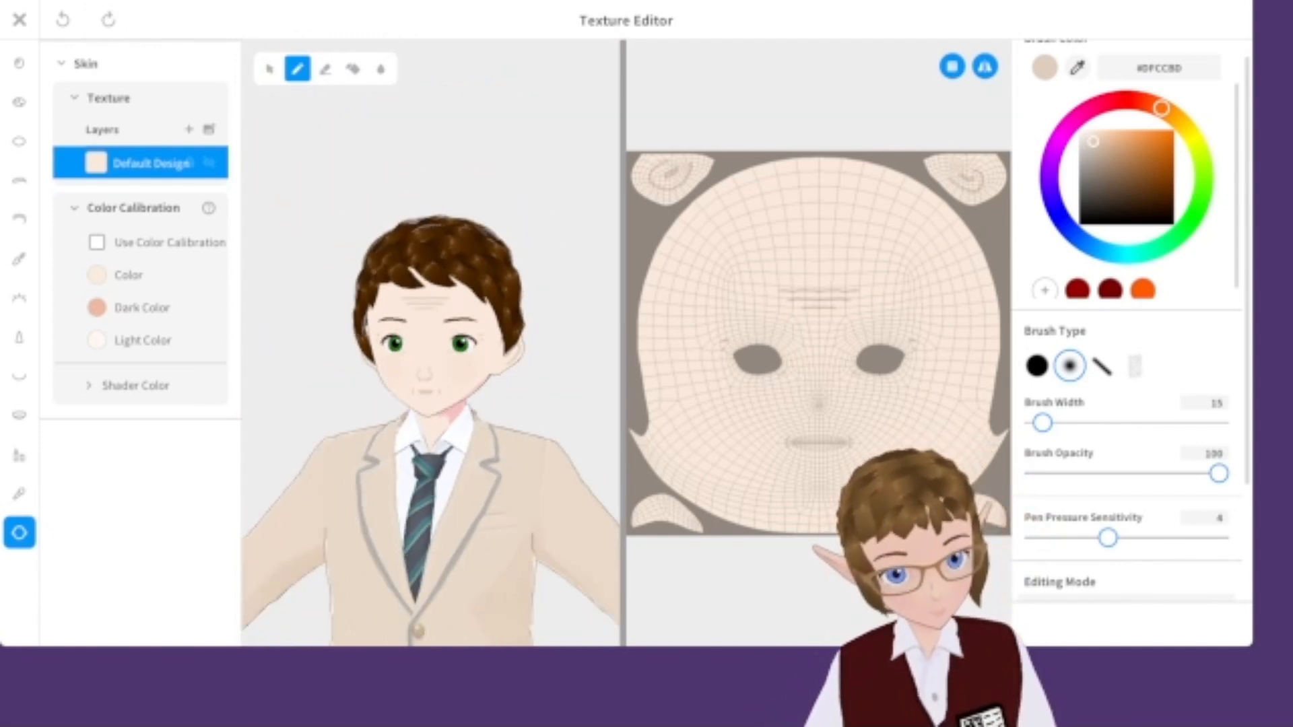
scroll(448, 237, "up", 8)
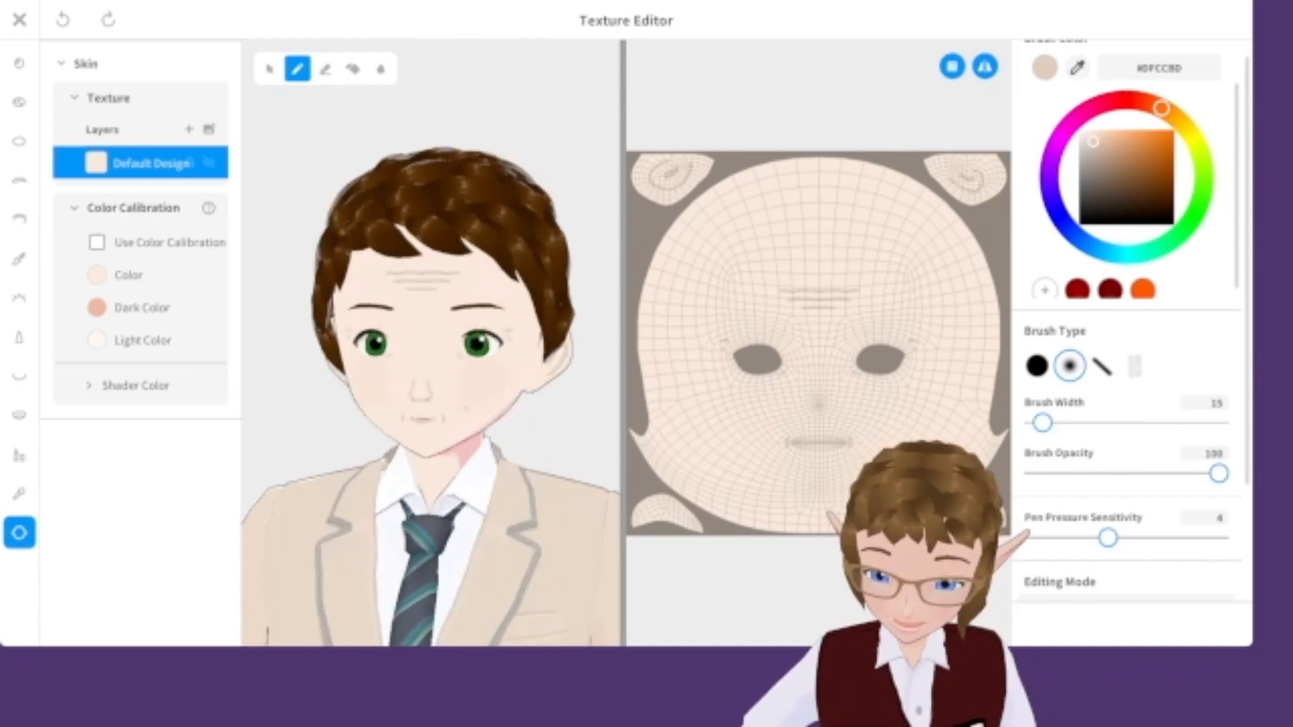
left_click(19, 19)
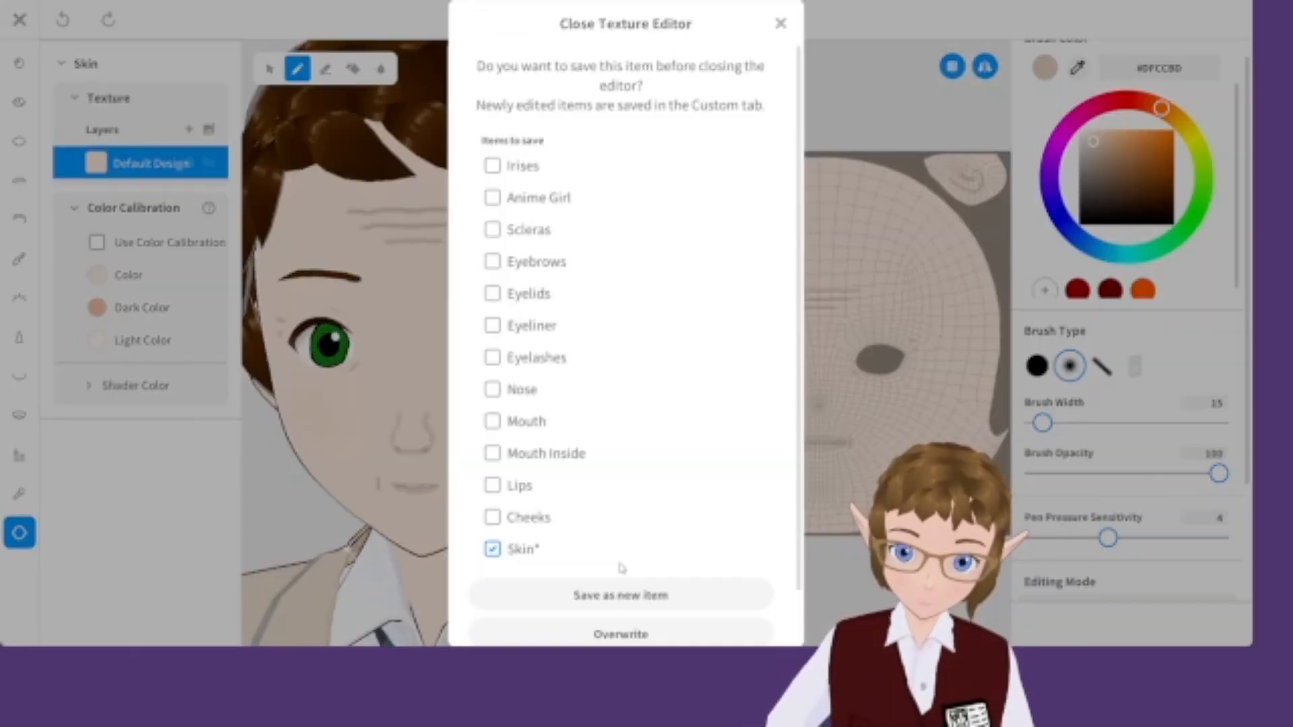
left_click(607, 635)
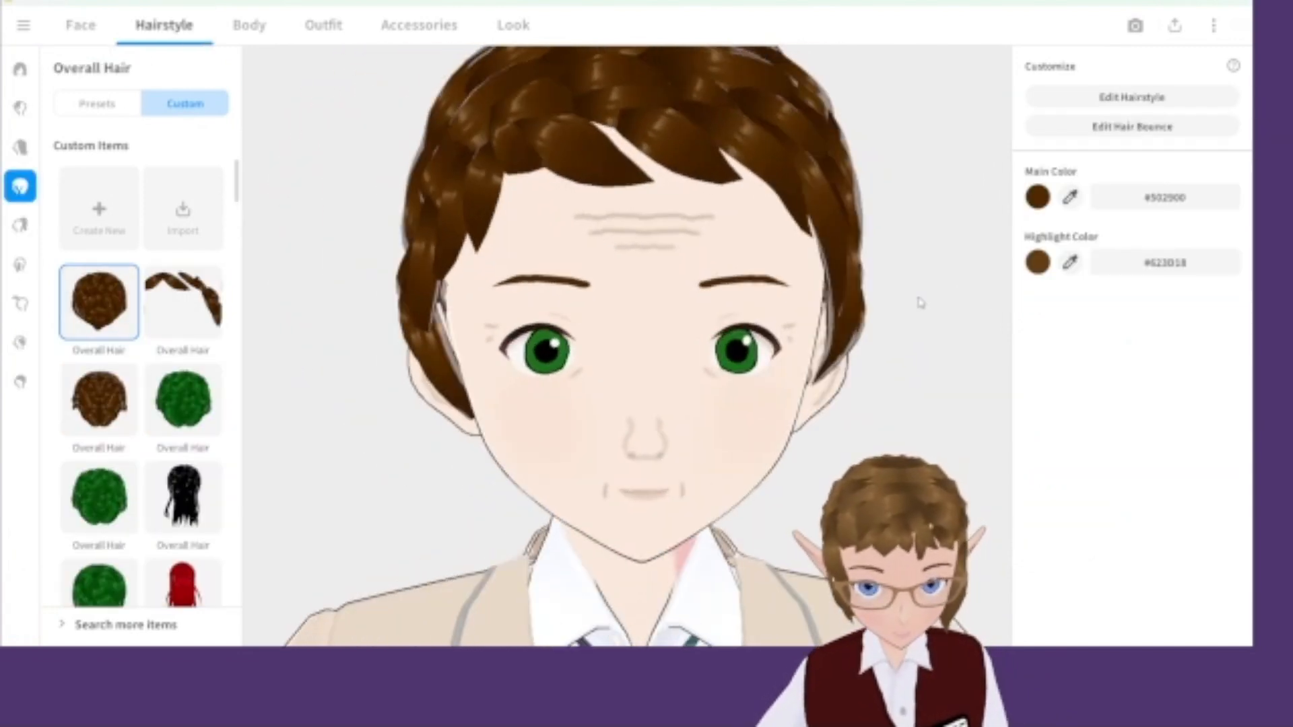
Open hairstyle editing and change the hair material's main colour to a light grey.
left_click(1176, 98)
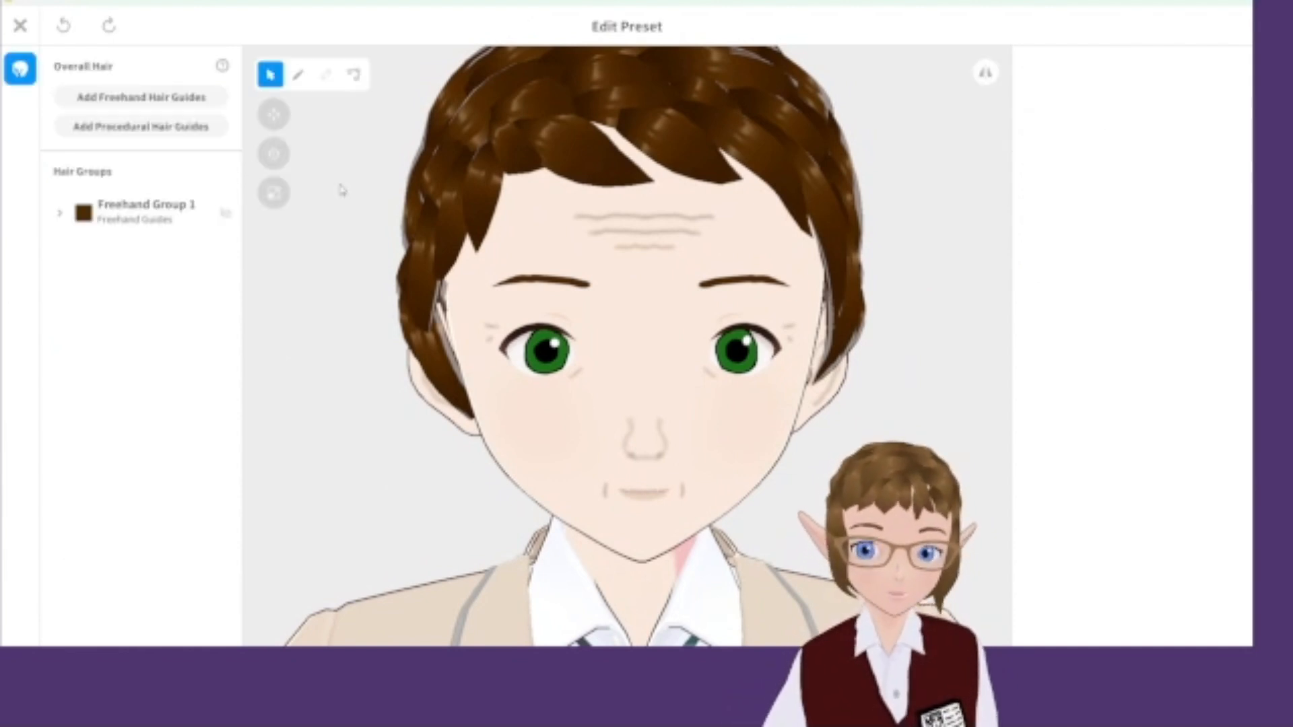
left_click(1042, 98)
left_click(1042, 97)
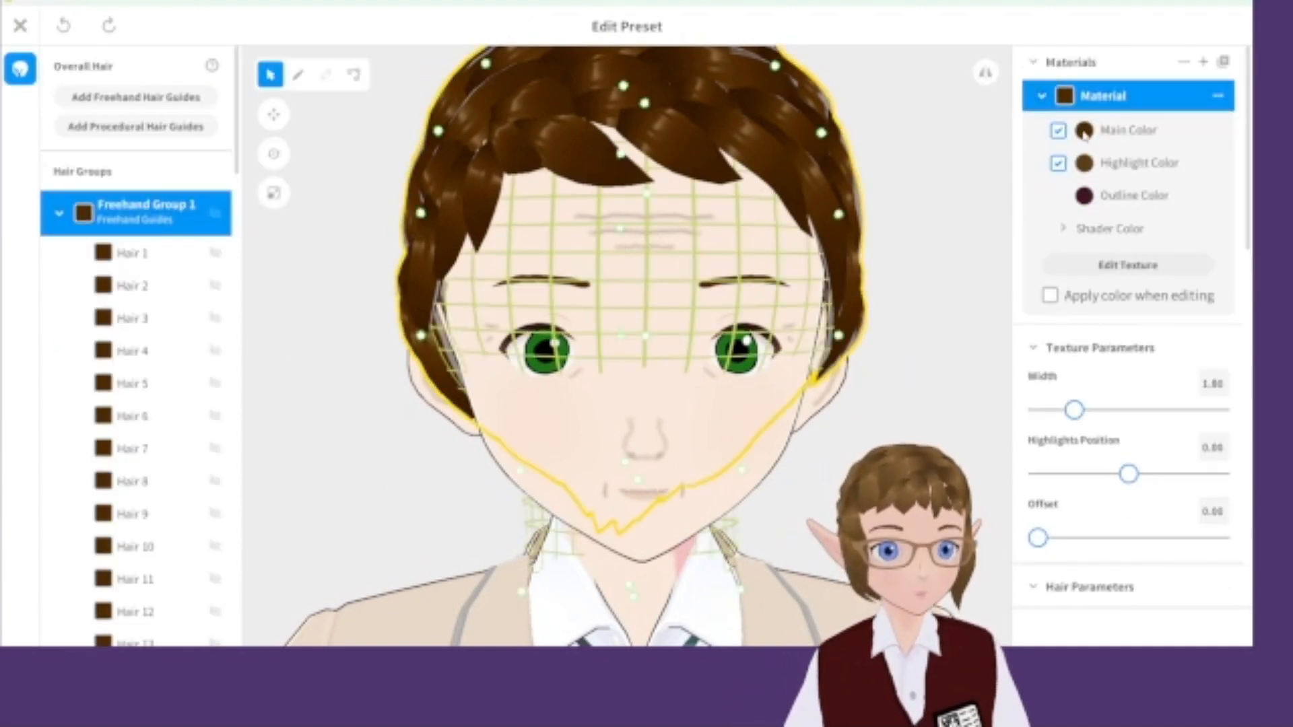
left_click(1084, 130)
left_click(921, 241)
mouse_move(923, 239)
left_mouse_down()
mouse_move(930, 248)
mouse_move(926, 238)
left_mouse_up()
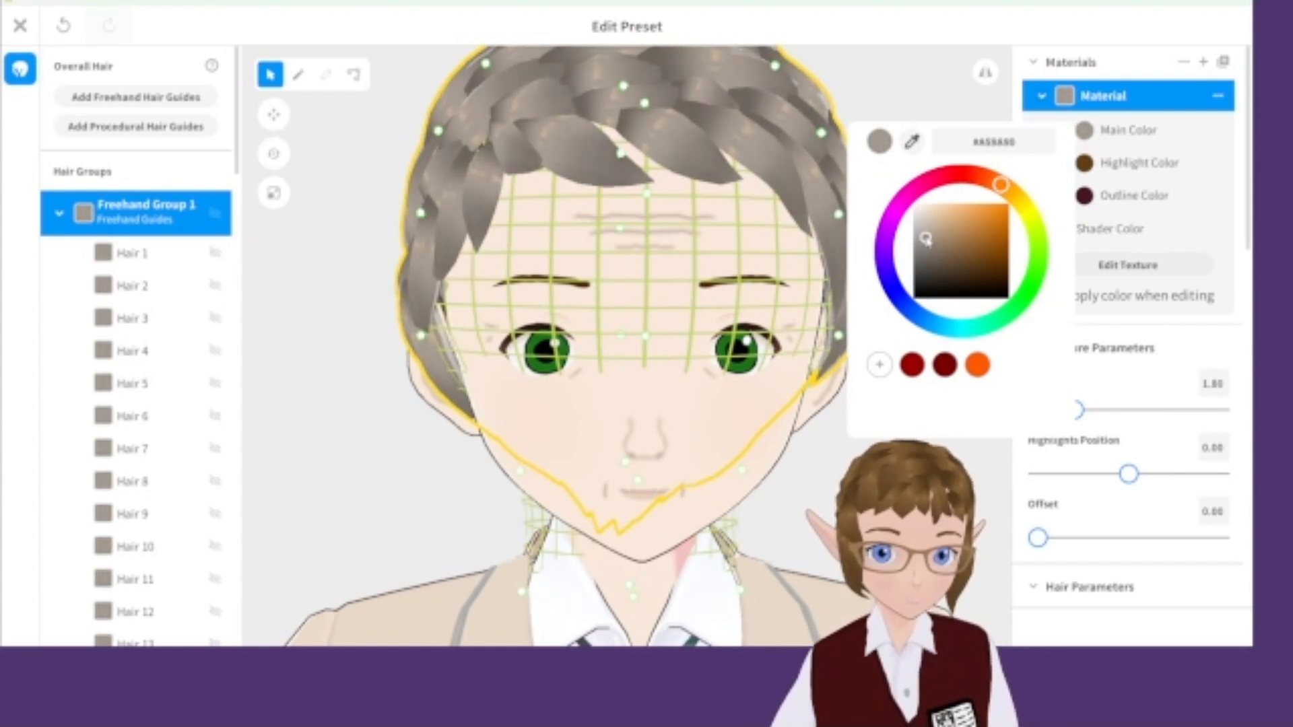
left_click(914, 64)
Change the hair highlight colour to a lighter grey and close the hairstyle editor.
left_click(1085, 169)
left_click(928, 256)
left_click(920, 251)
left_click_drag(920, 251, 924, 262)
left_click(929, 169)
left_click(929, 169)
right_click_drag(930, 170, 847, 331)
scroll(904, 269, "down", 6)
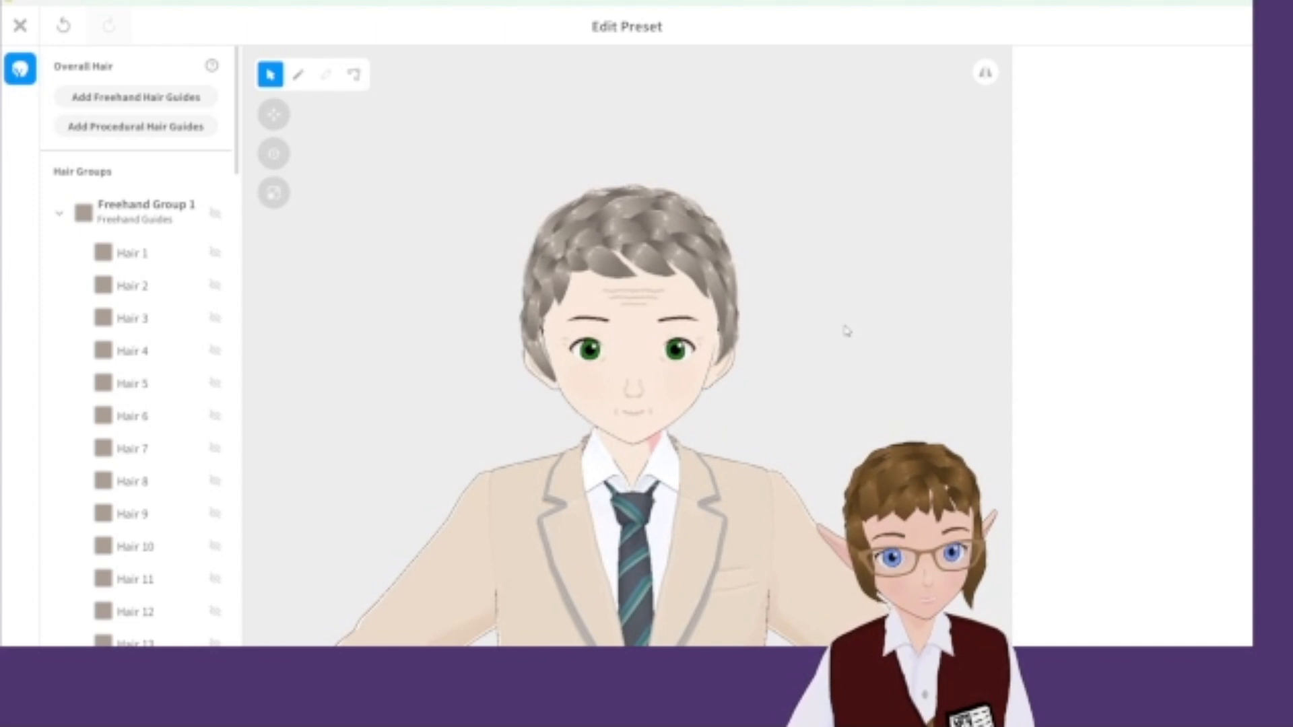
left_click(20, 25)
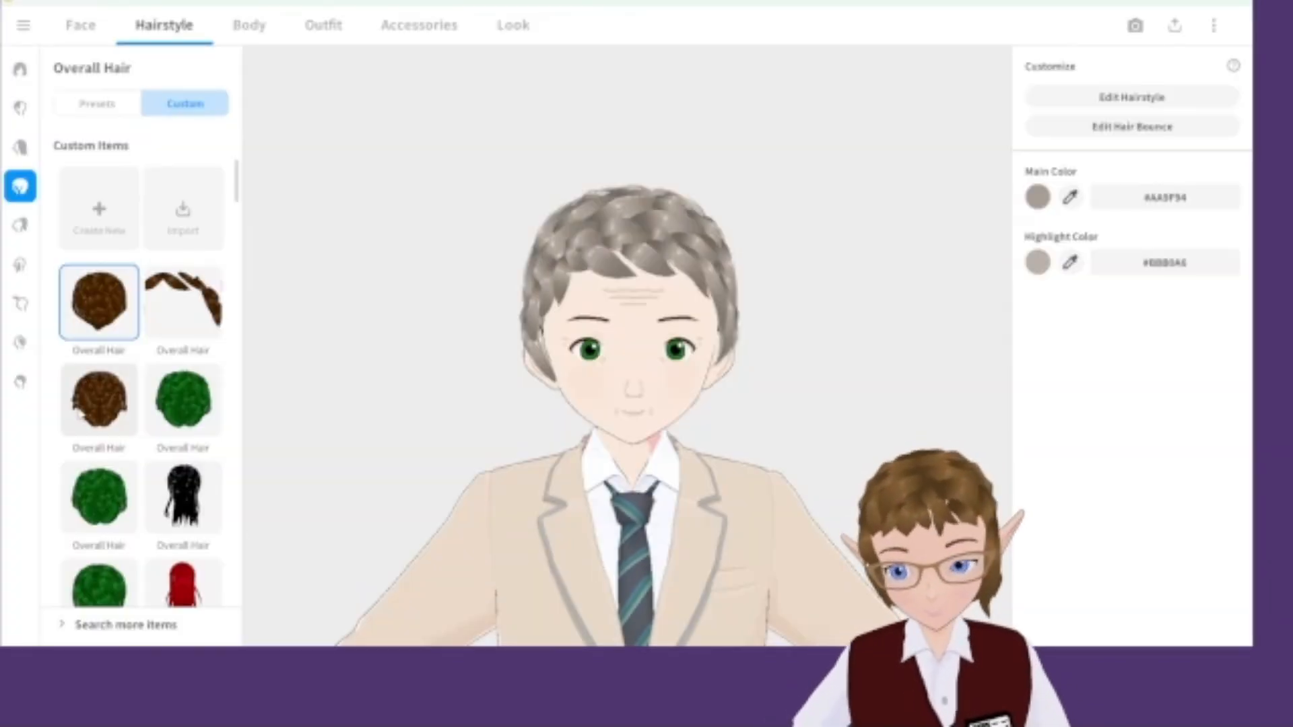
Set the base hair colour by sampling the grey hair with the eyedropper.
left_click(21, 382)
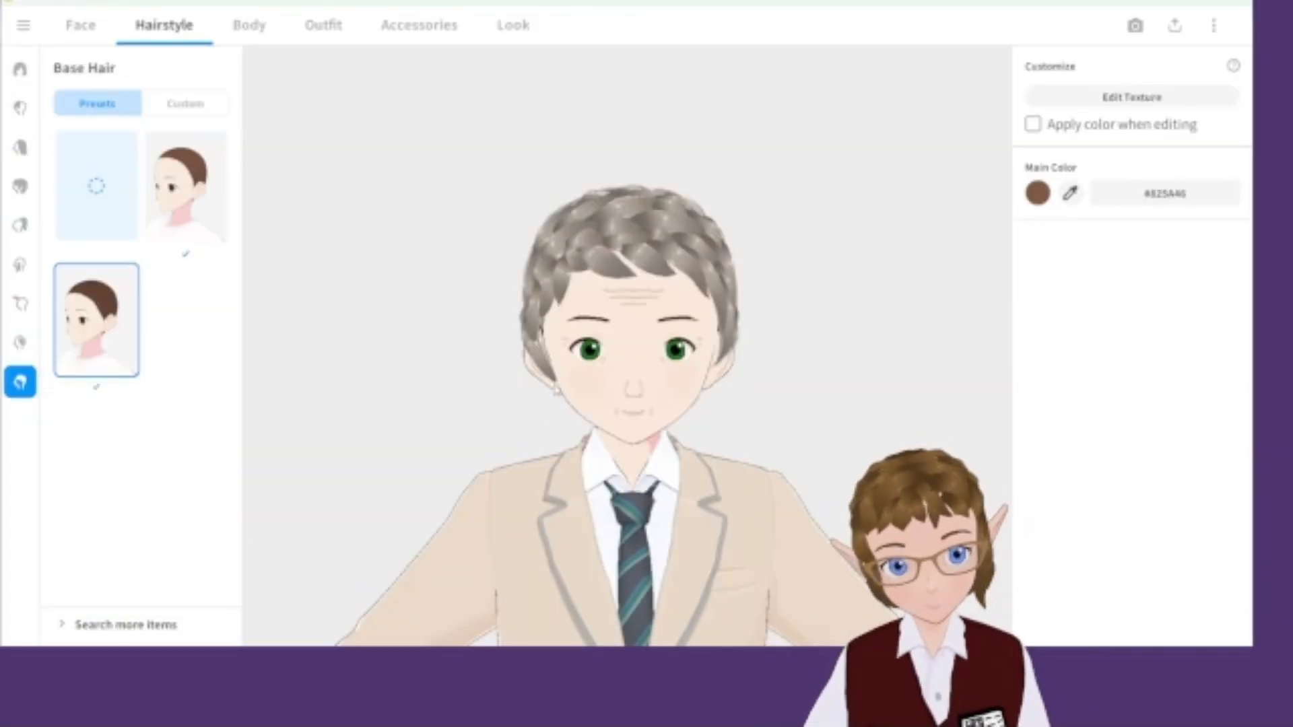
left_click(1070, 193)
left_click(667, 216)
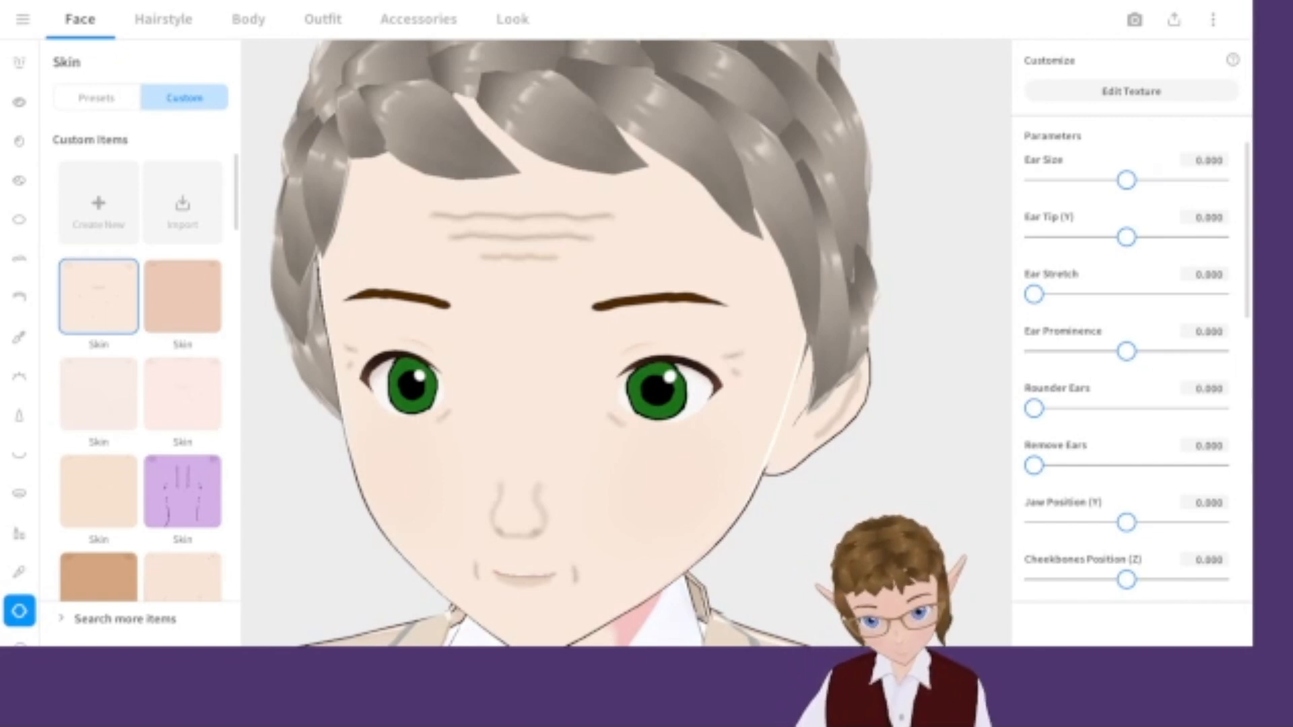
Open the eyebrow texture, sample the grey hair colour, and fill both eyebrows with it.
left_click(17, 260)
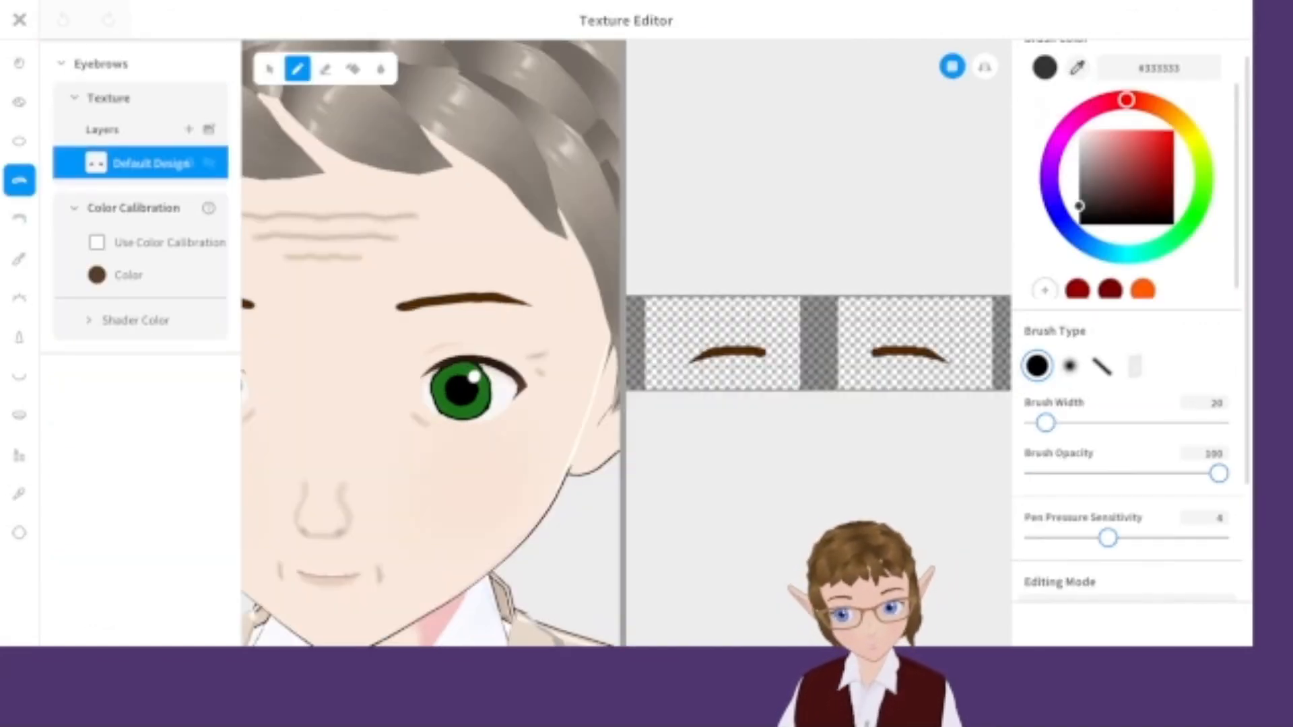
left_click(1078, 70)
left_click(447, 115)
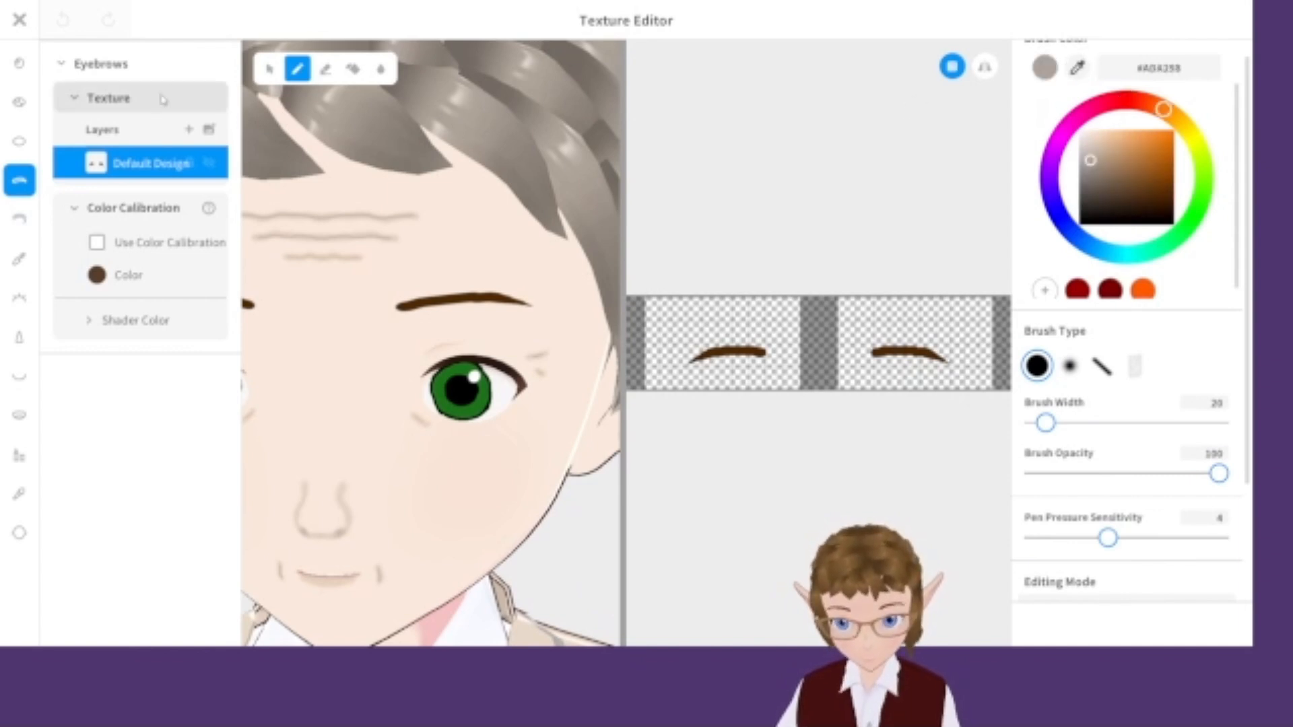
left_click(353, 69)
left_click(984, 66)
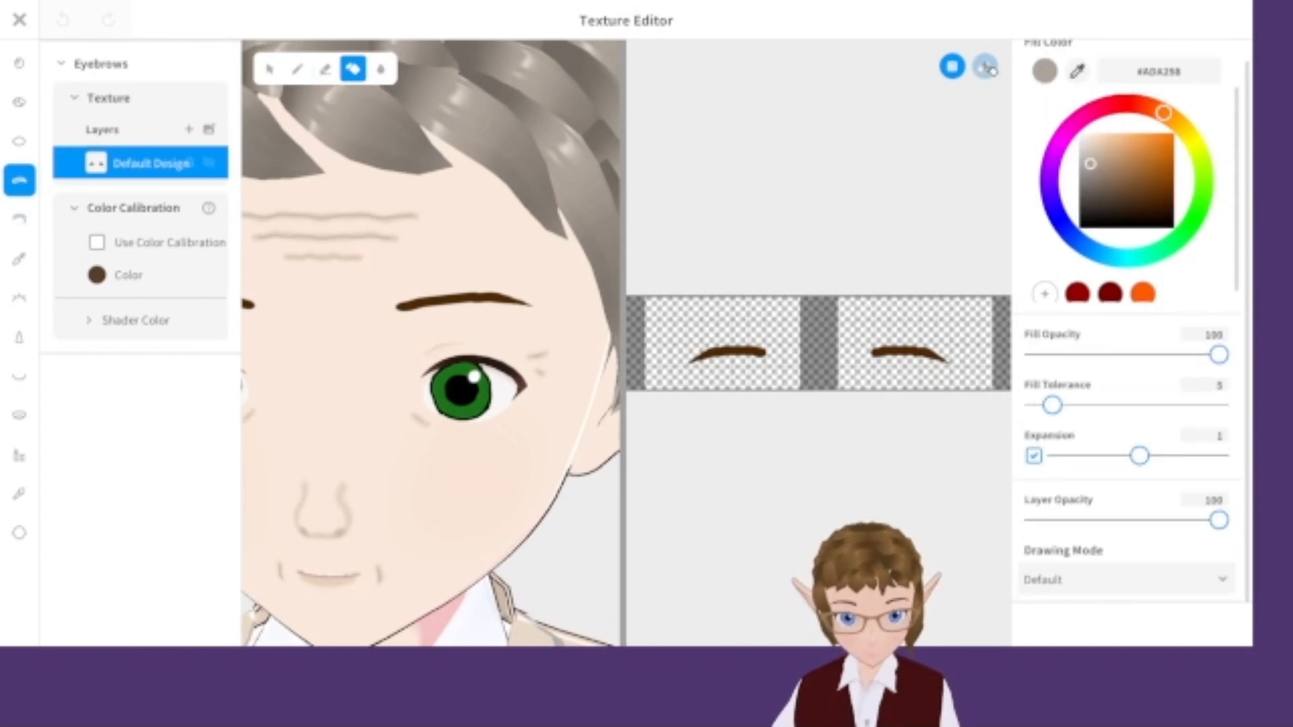
left_click(906, 353)
left_click(751, 354)
Close the texture editor, overwriting the eyebrows item.
scroll(453, 412, "down", 5)
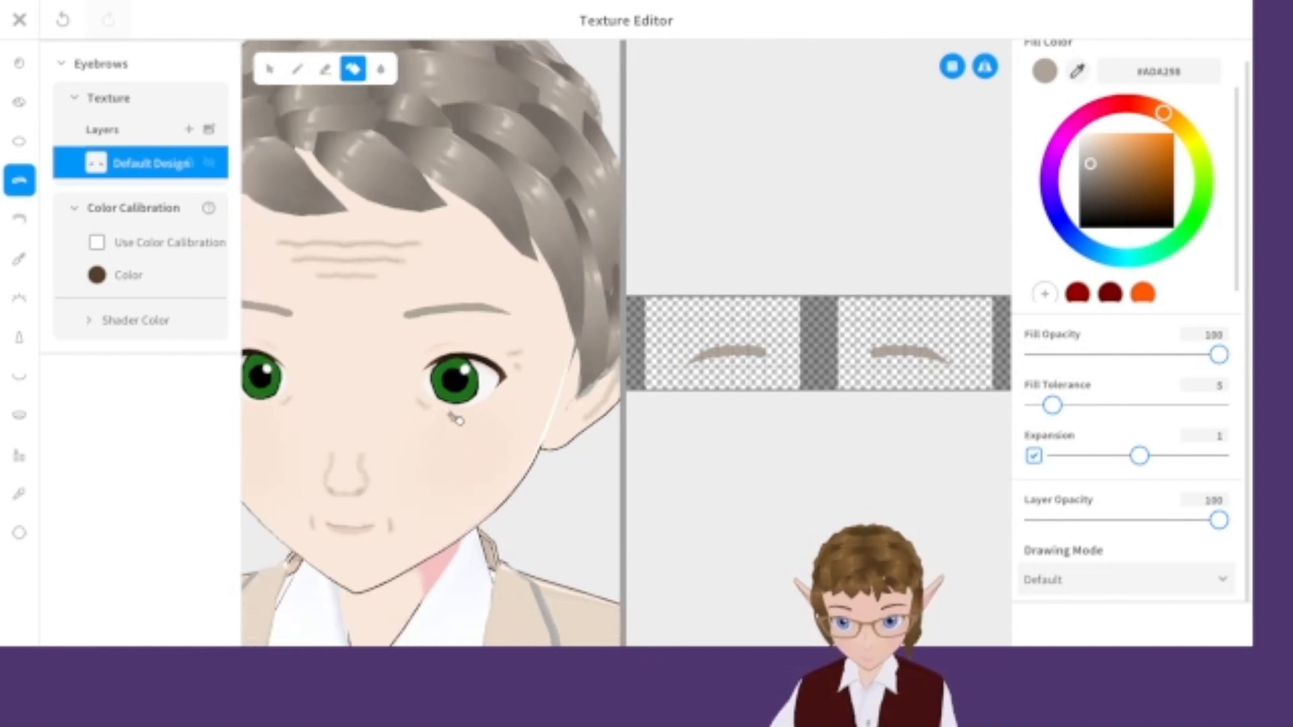
scroll(431, 431, "up", 3)
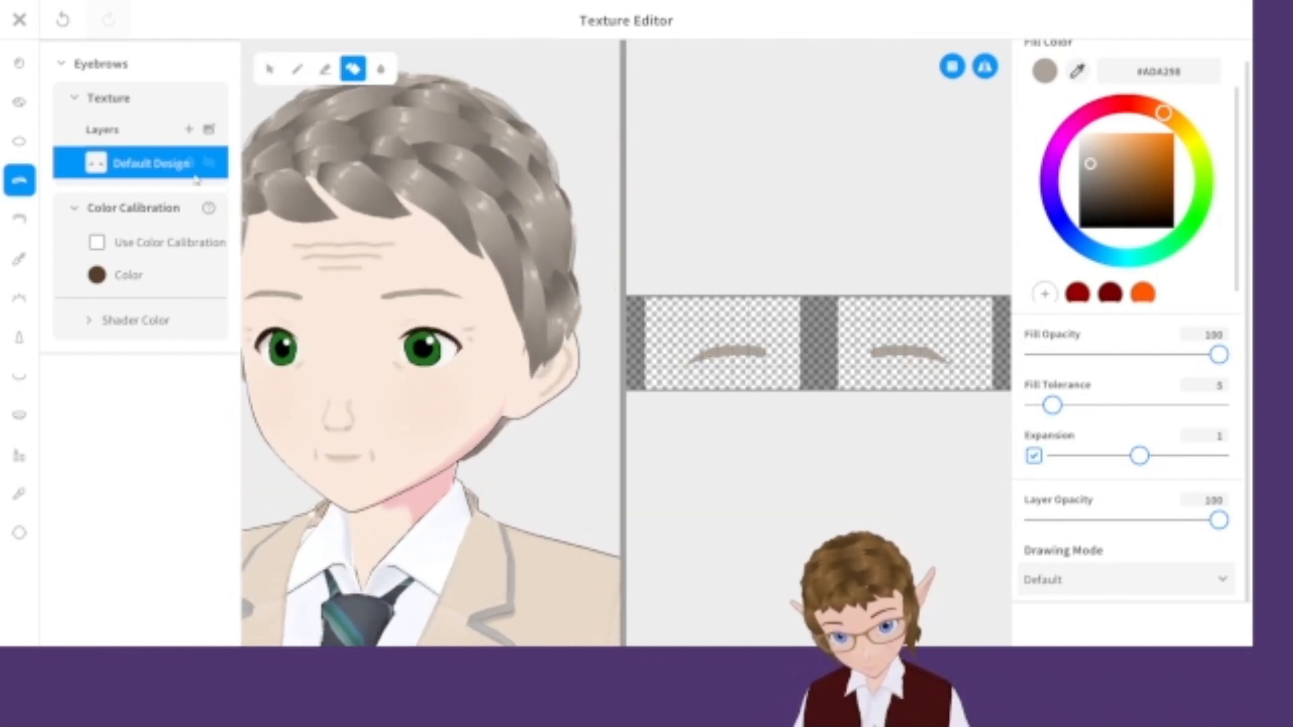
left_click(19, 19)
left_click(610, 596)
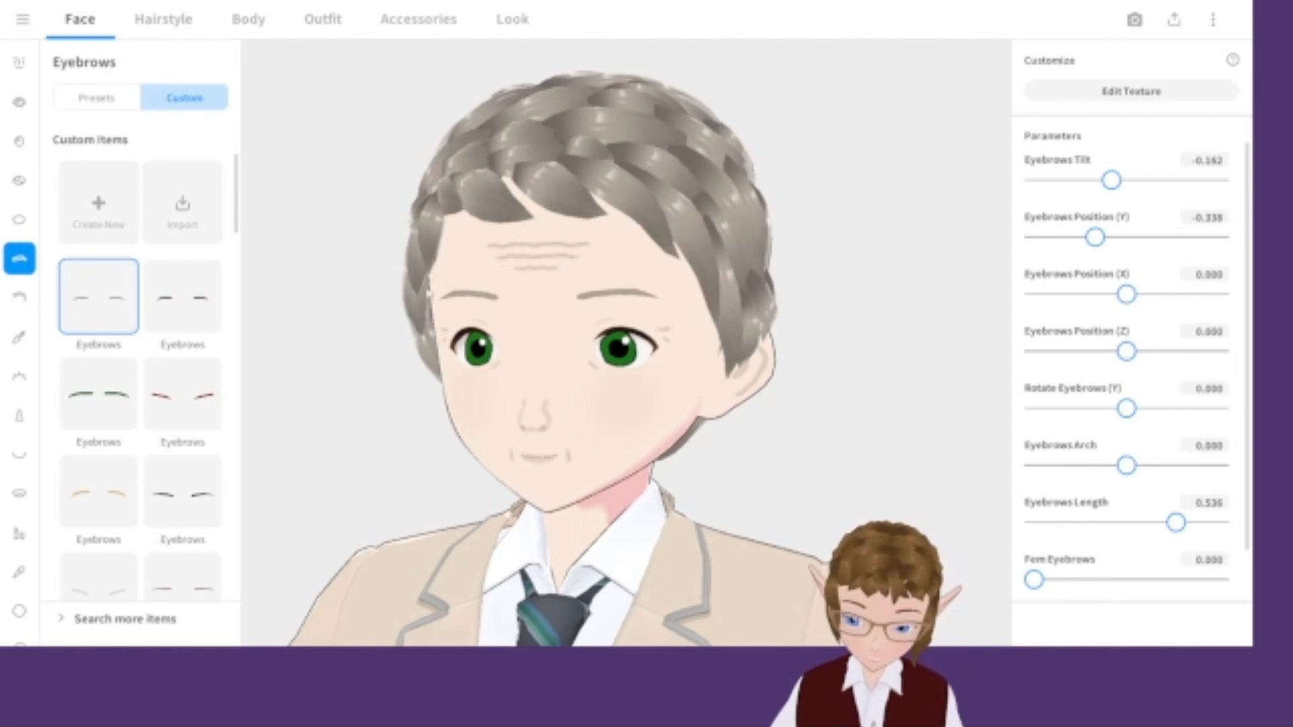
Lower the eyebrows by setting Eyebrows Position (Y) to -1.000.
left_click(316, 20)
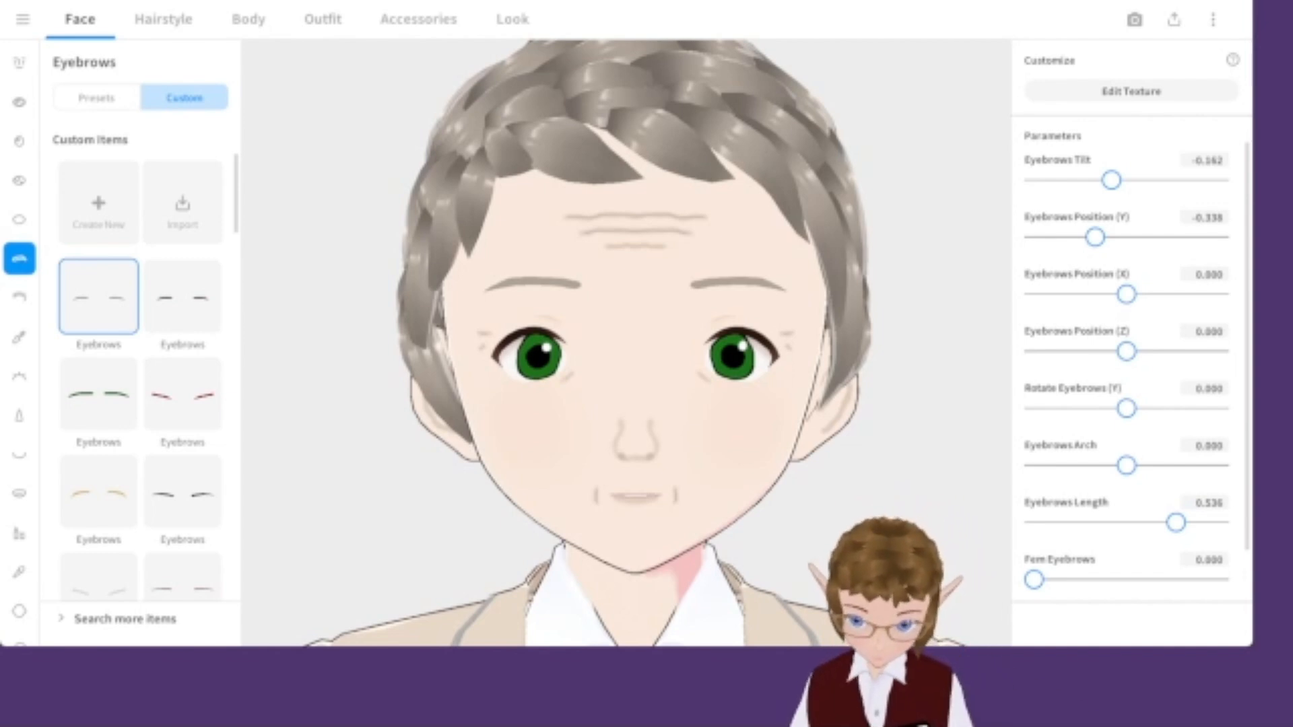
scroll(860, 471, "up", 3)
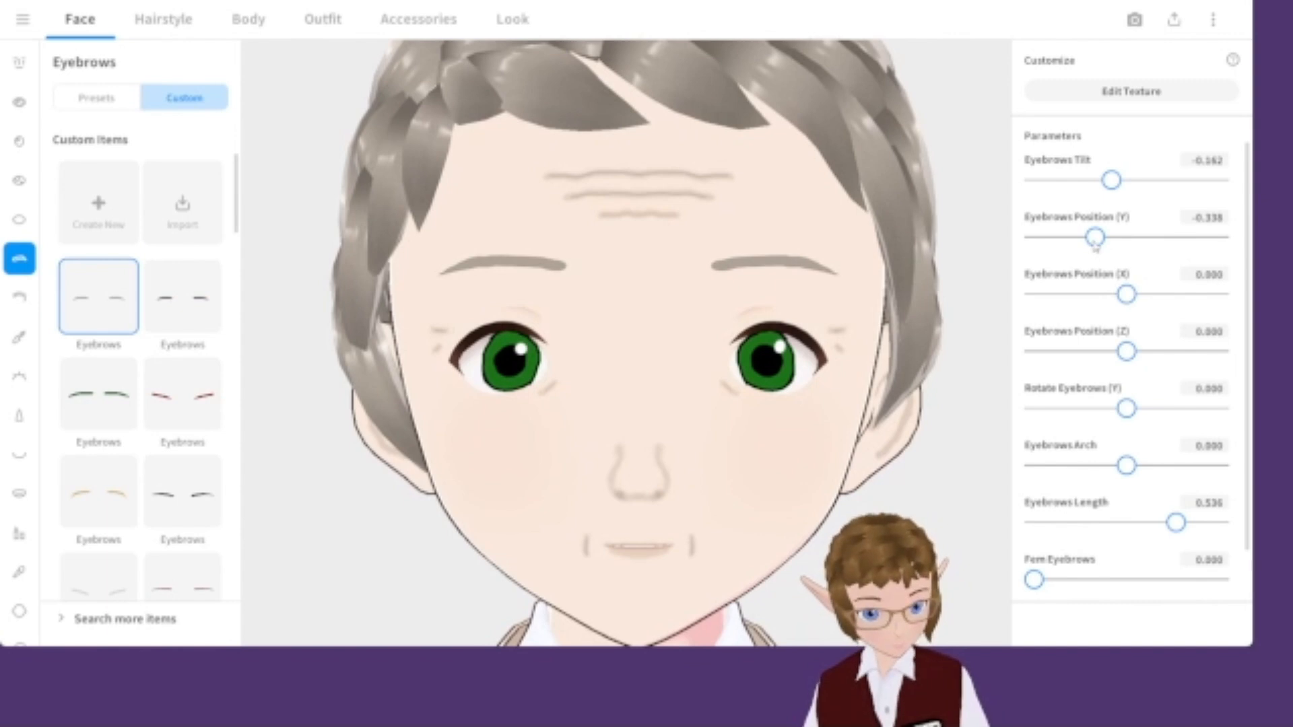
left_click_drag(1091, 244, 1004, 236)
right_click_drag(976, 245, 877, 270)
scroll(858, 348, "down", 3)
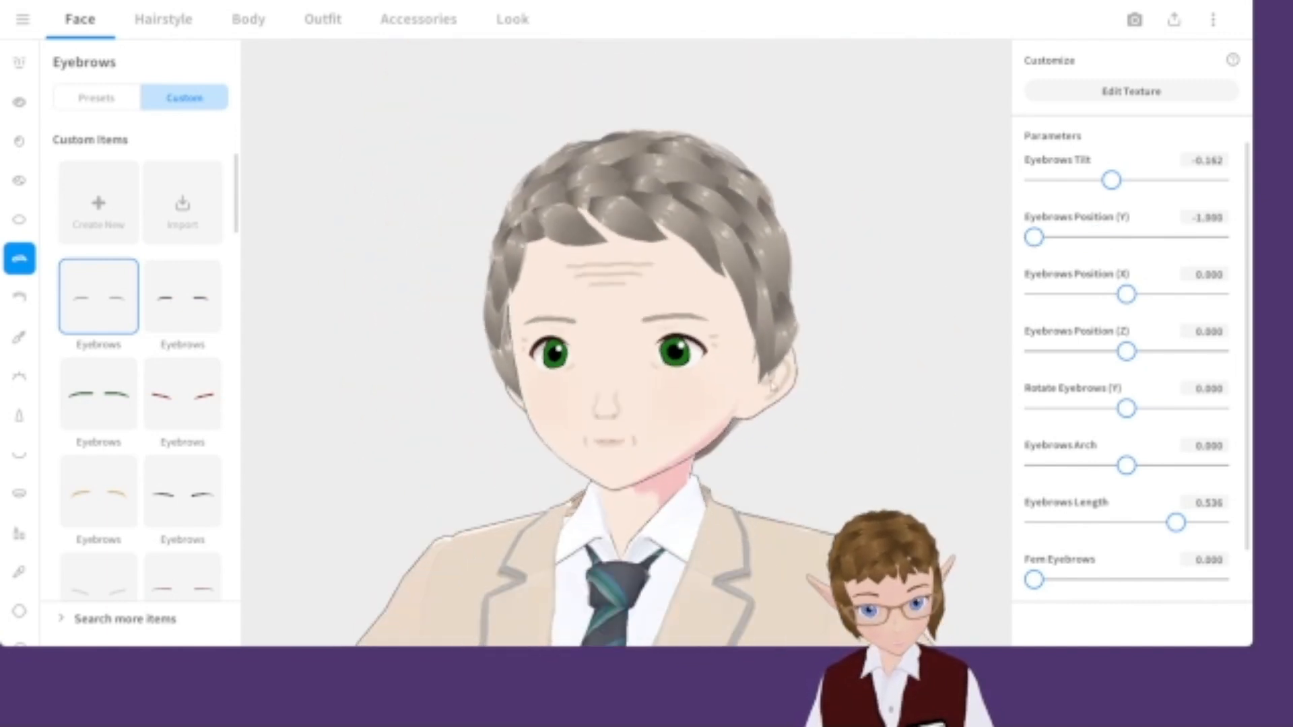
scroll(640, 350, "up", 3)
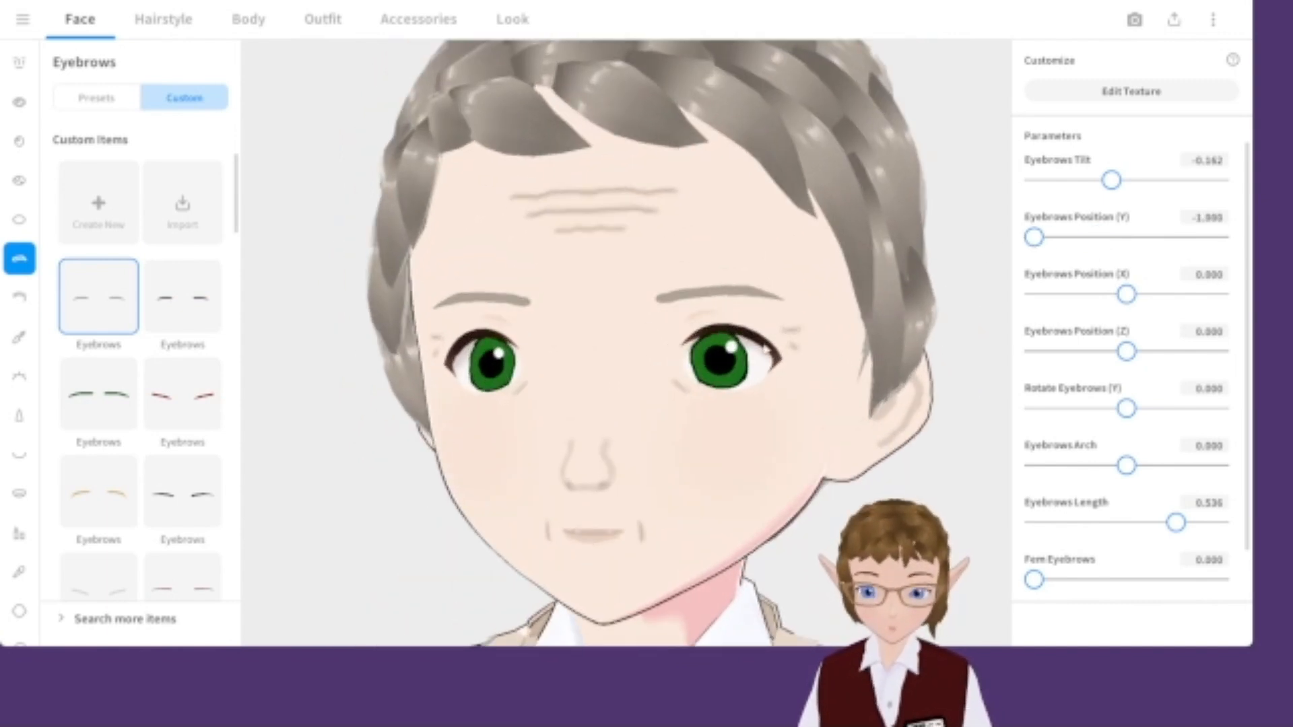
scroll(1139, 364, "down", 1)
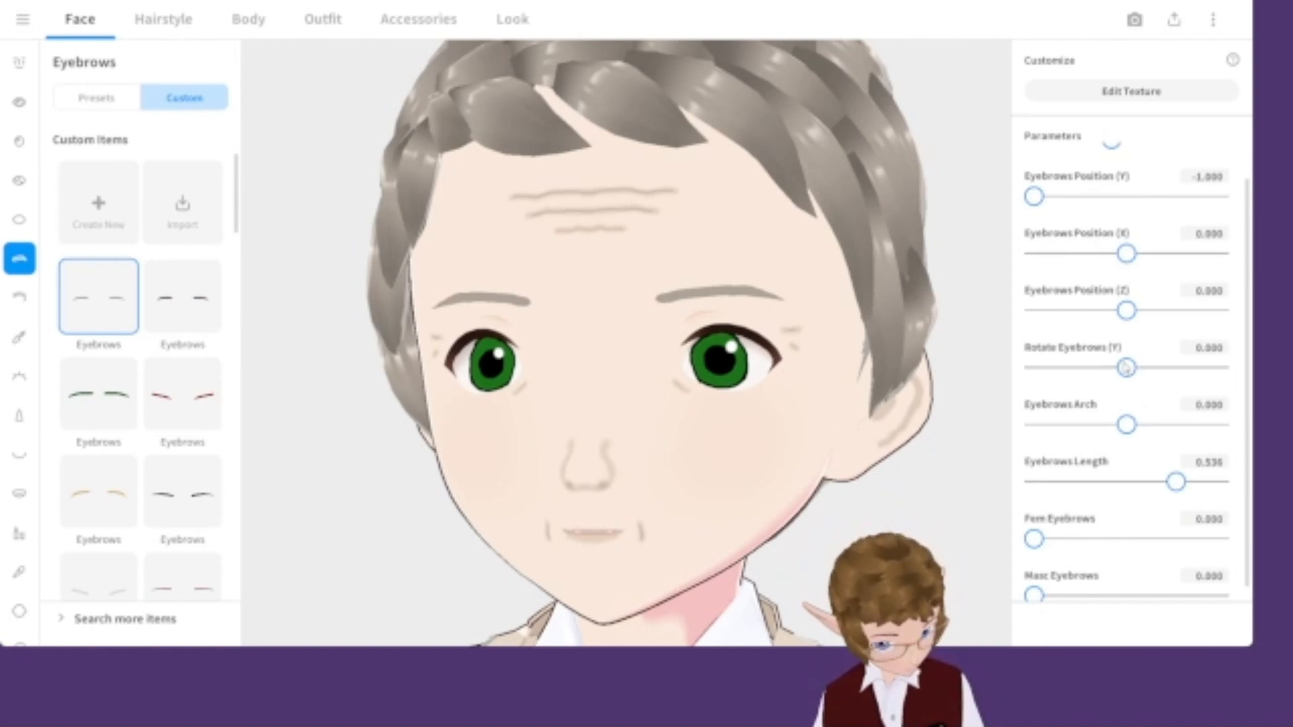
scroll(1120, 434, "up", 1)
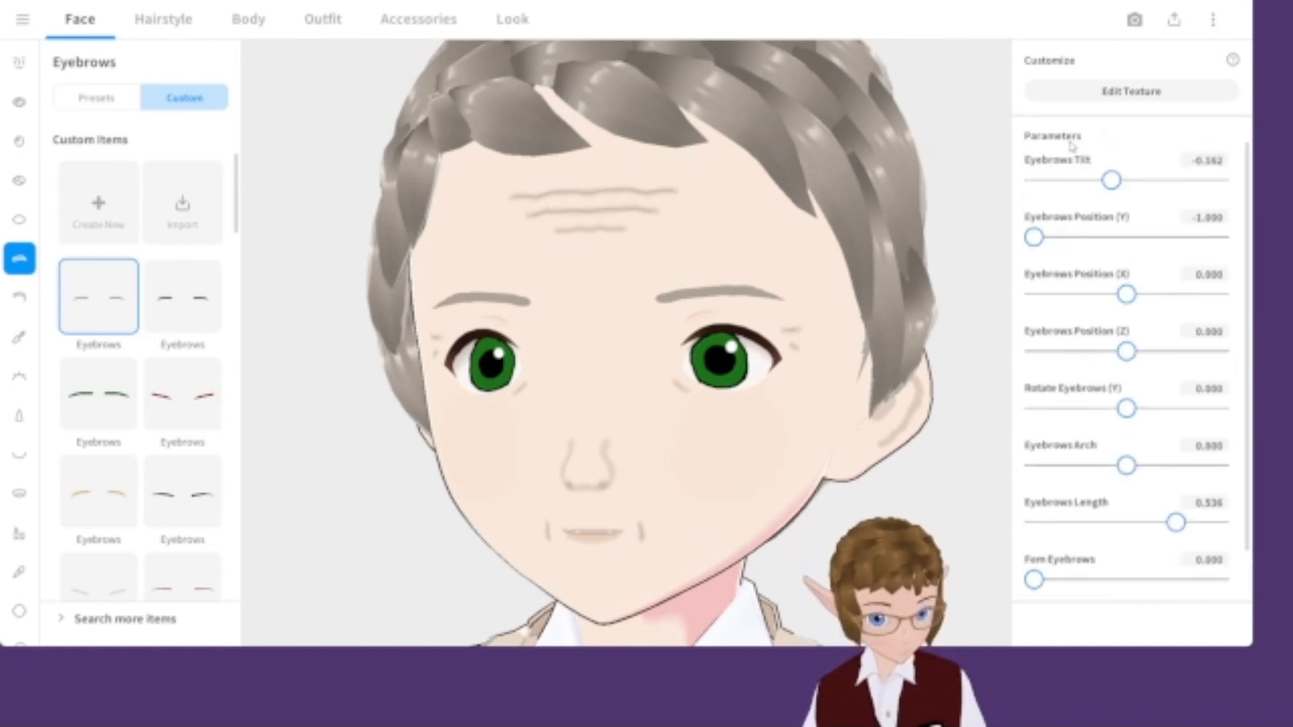
Set the eyebrow tilt to -0.289.
mouse_move(1109, 180)
left_mouse_down()
mouse_move(1077, 180)
mouse_move(1100, 181)
left_mouse_up()
scroll(944, 283, "down", 4)
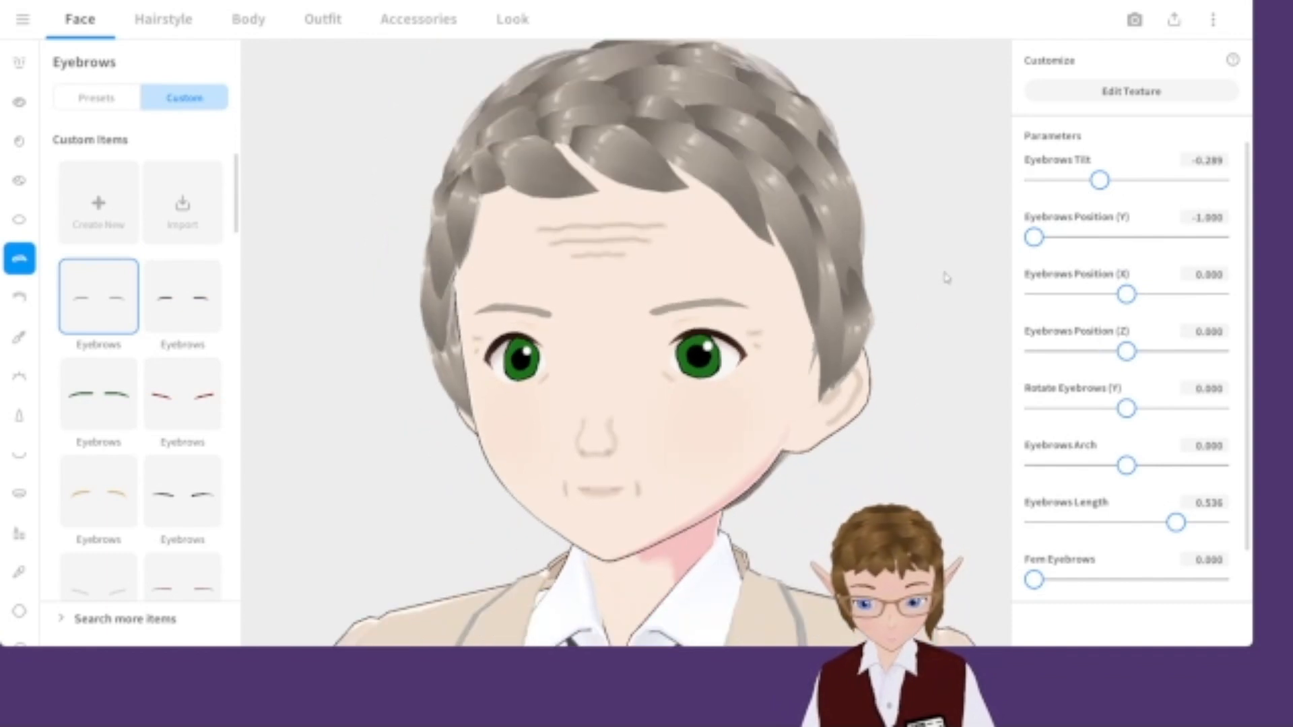
scroll(909, 303, "up", 3)
right_click_drag(841, 383, 804, 420)
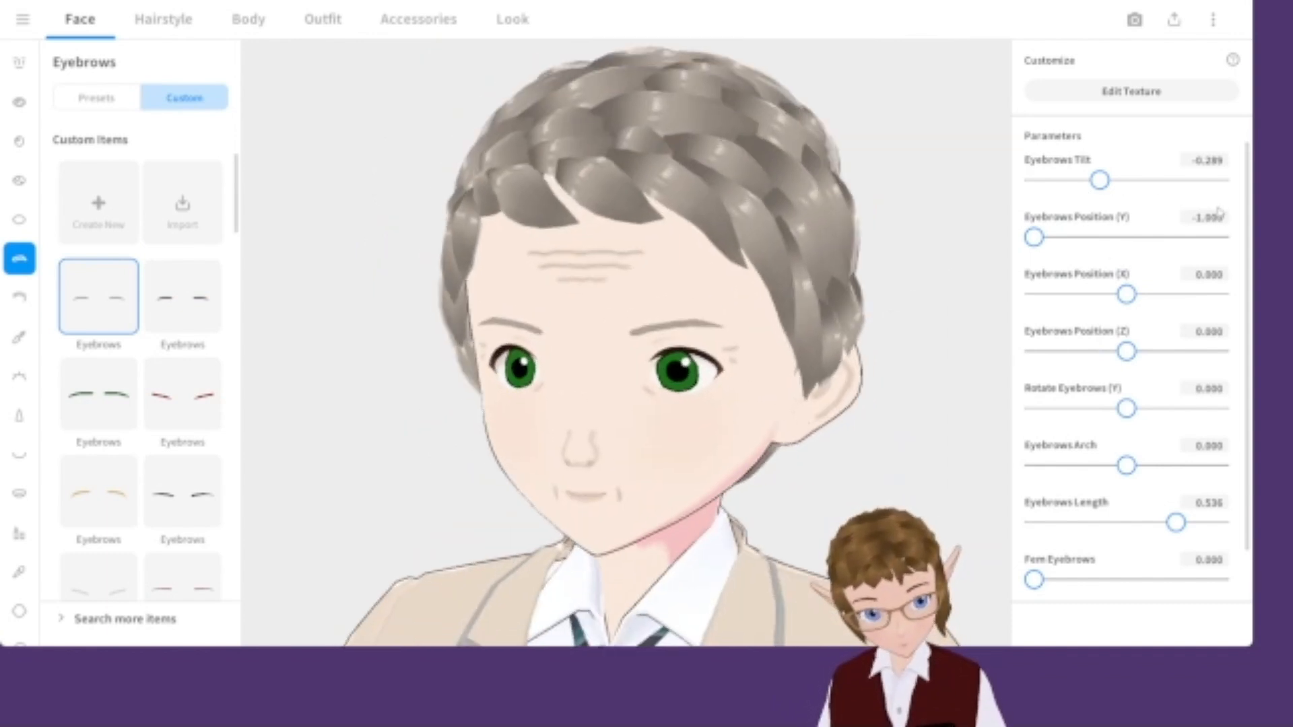
scroll(1192, 250, "down", 1)
scroll(1187, 277, "up", 1)
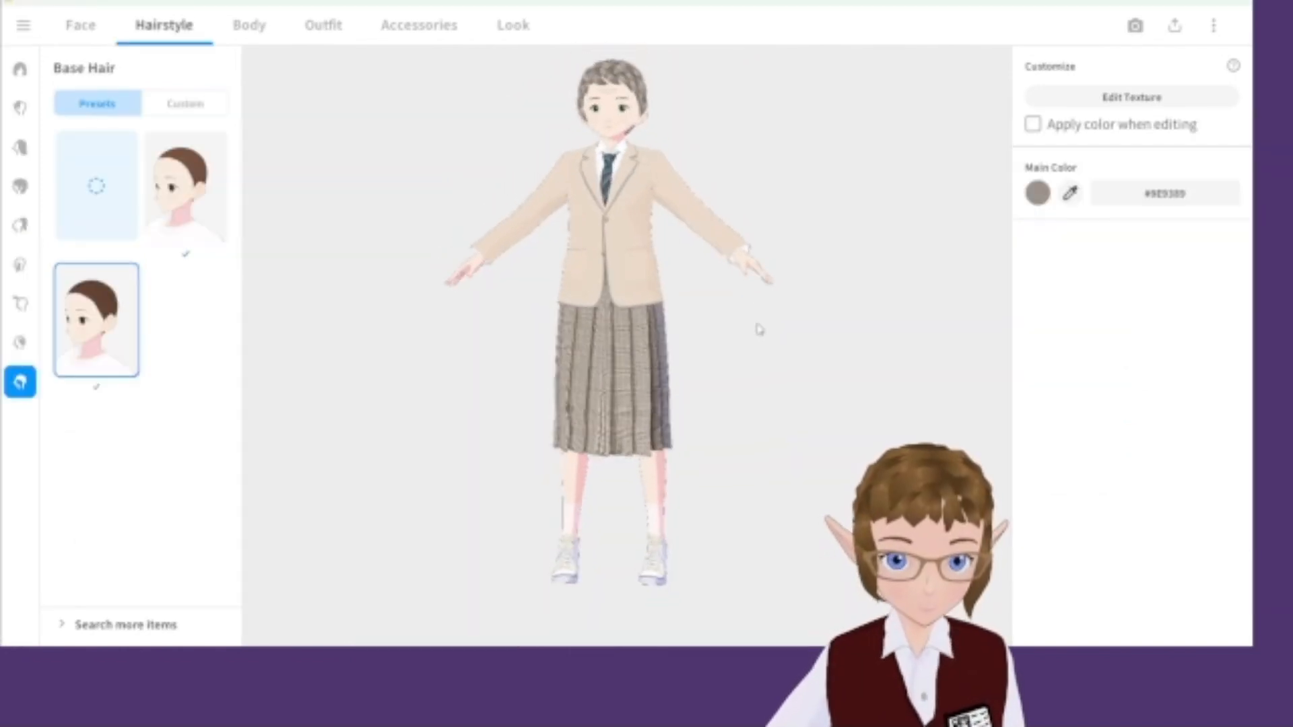
Browse the outfit's tops and dresses presets.
left_click(323, 26)
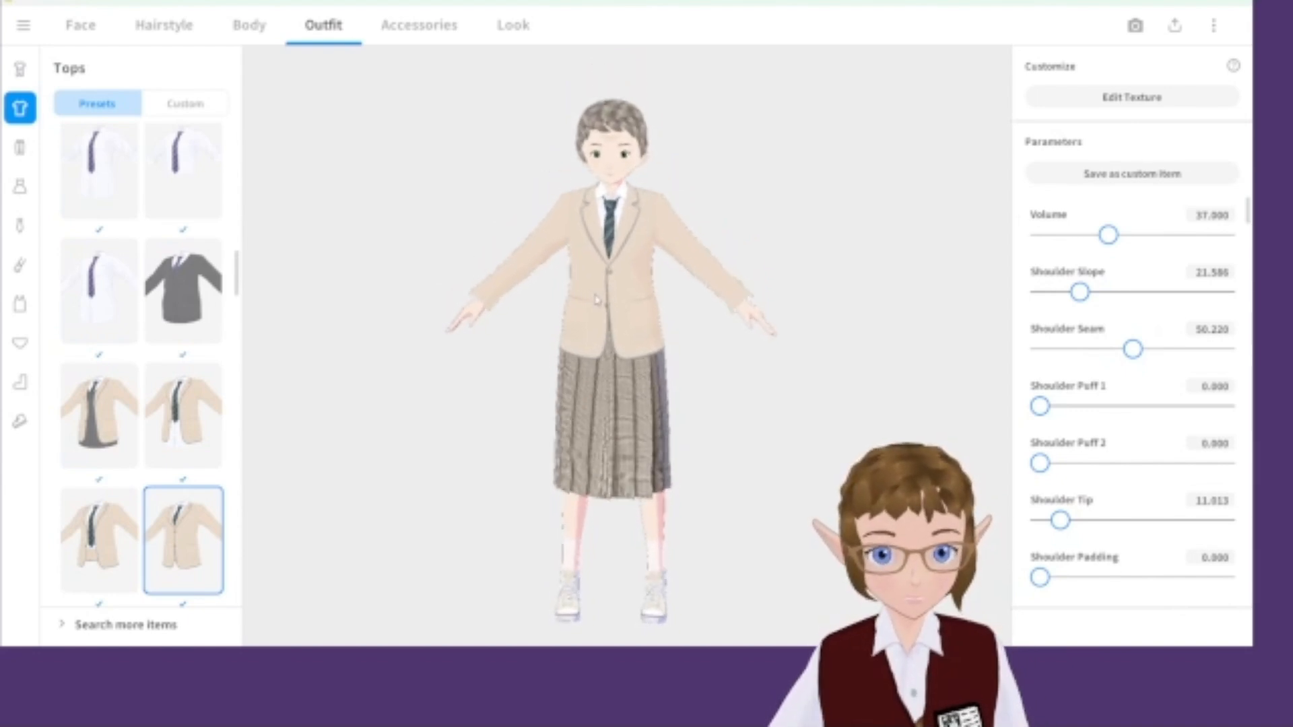
scroll(126, 277, "up", 3)
scroll(246, 323, "up", 1)
scroll(200, 343, "down", 3)
scroll(200, 347, "down", 10)
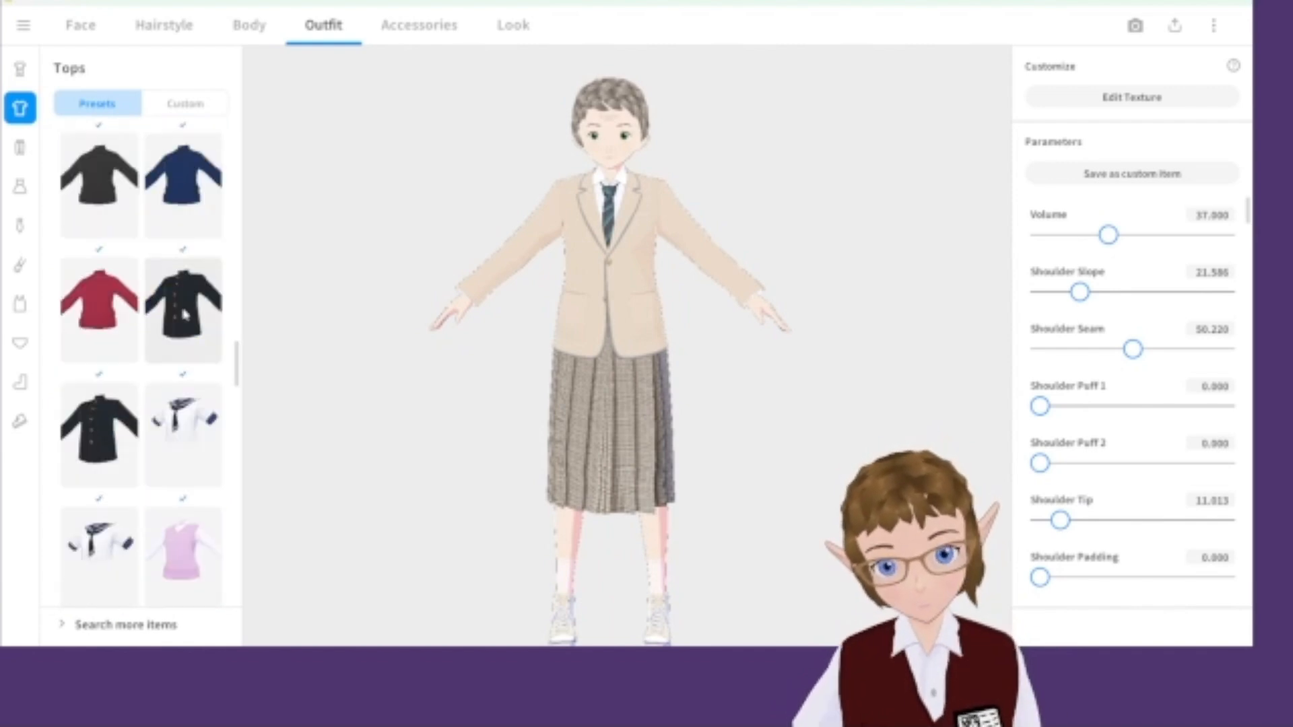
scroll(168, 352, "down", 10)
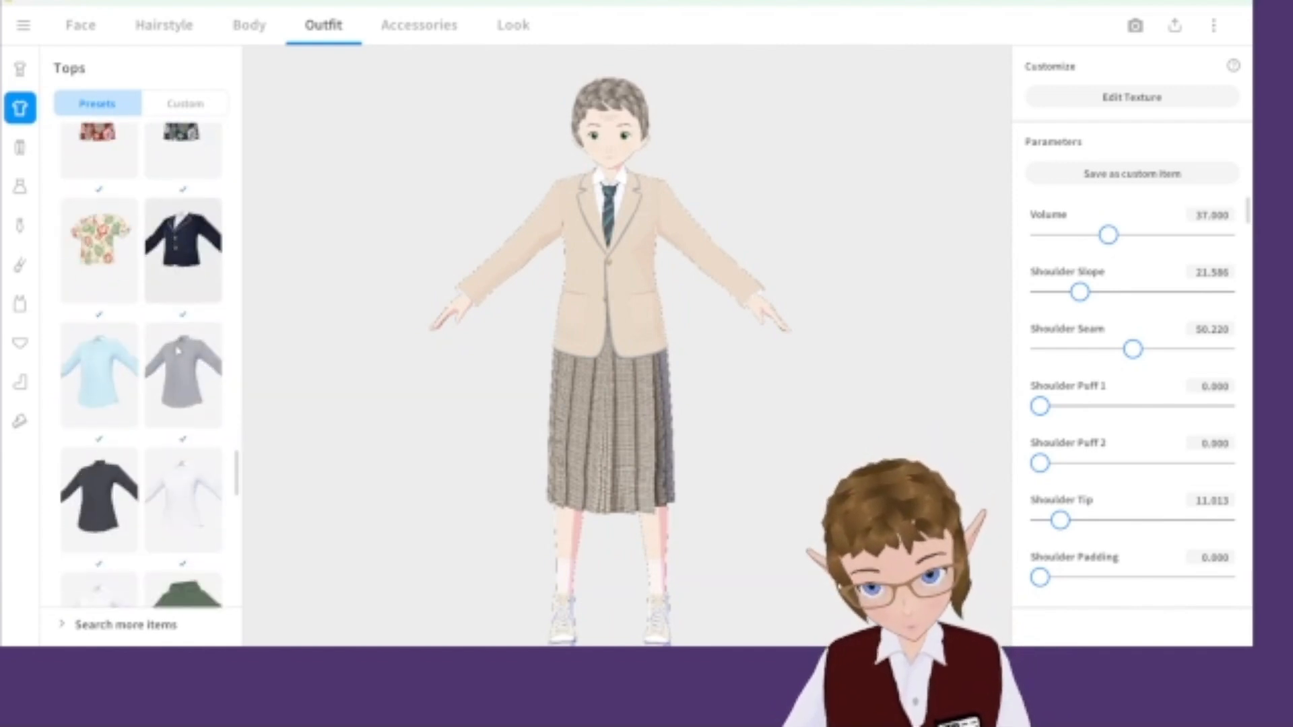
scroll(168, 352, "down", 3)
left_click(19, 186)
scroll(191, 361, "down", 5)
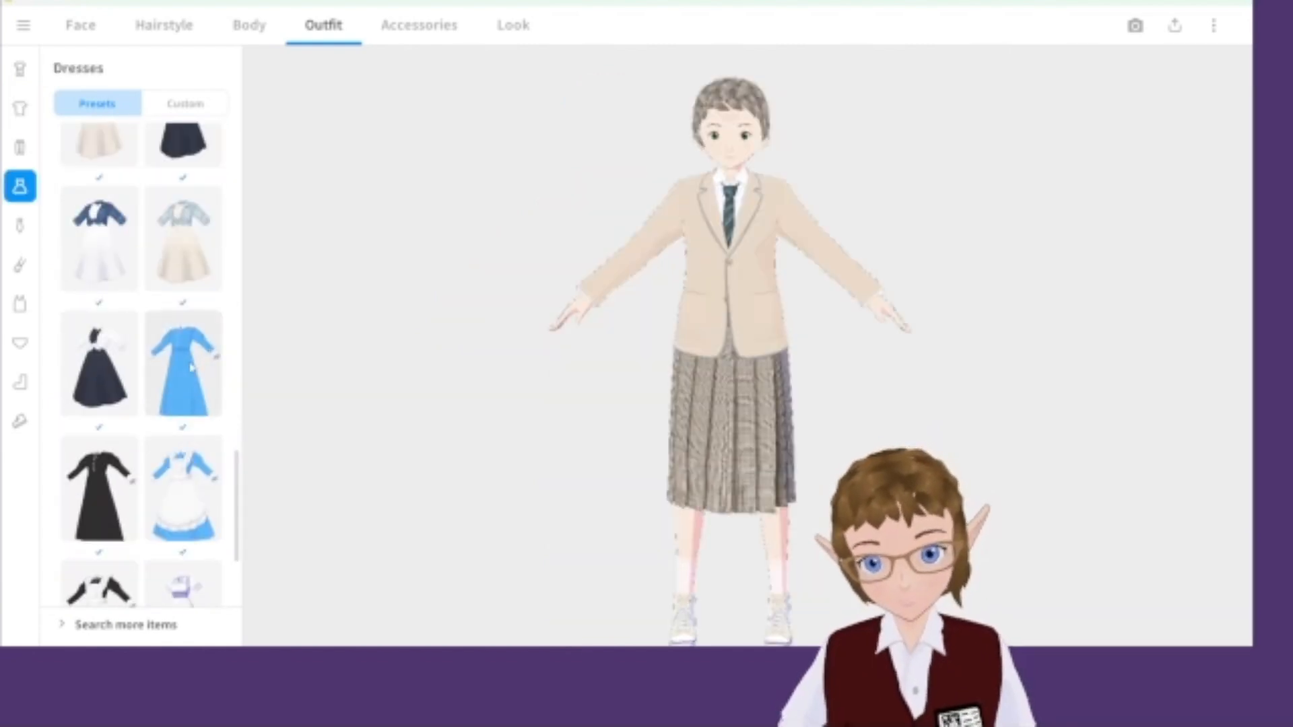
Scroll further down through the dress presets to the end of the list.
scroll(191, 360, "down", 10)
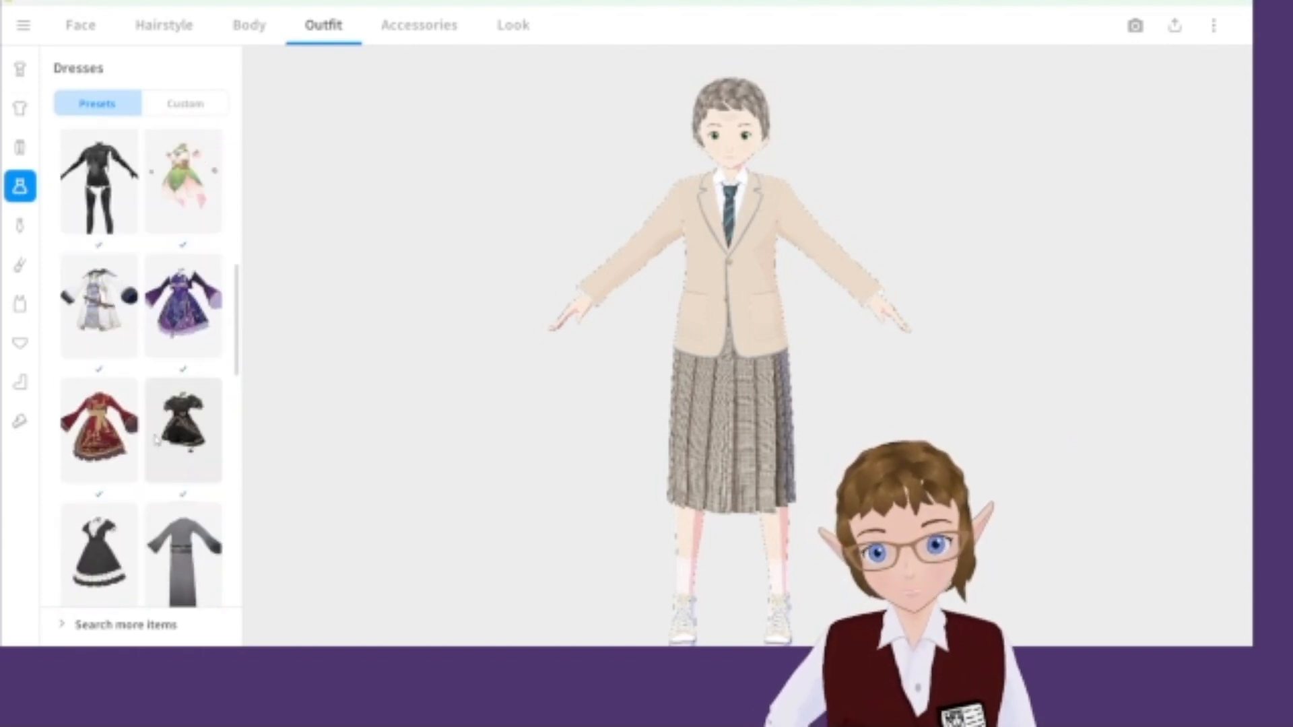
scroll(149, 466, "down", 10)
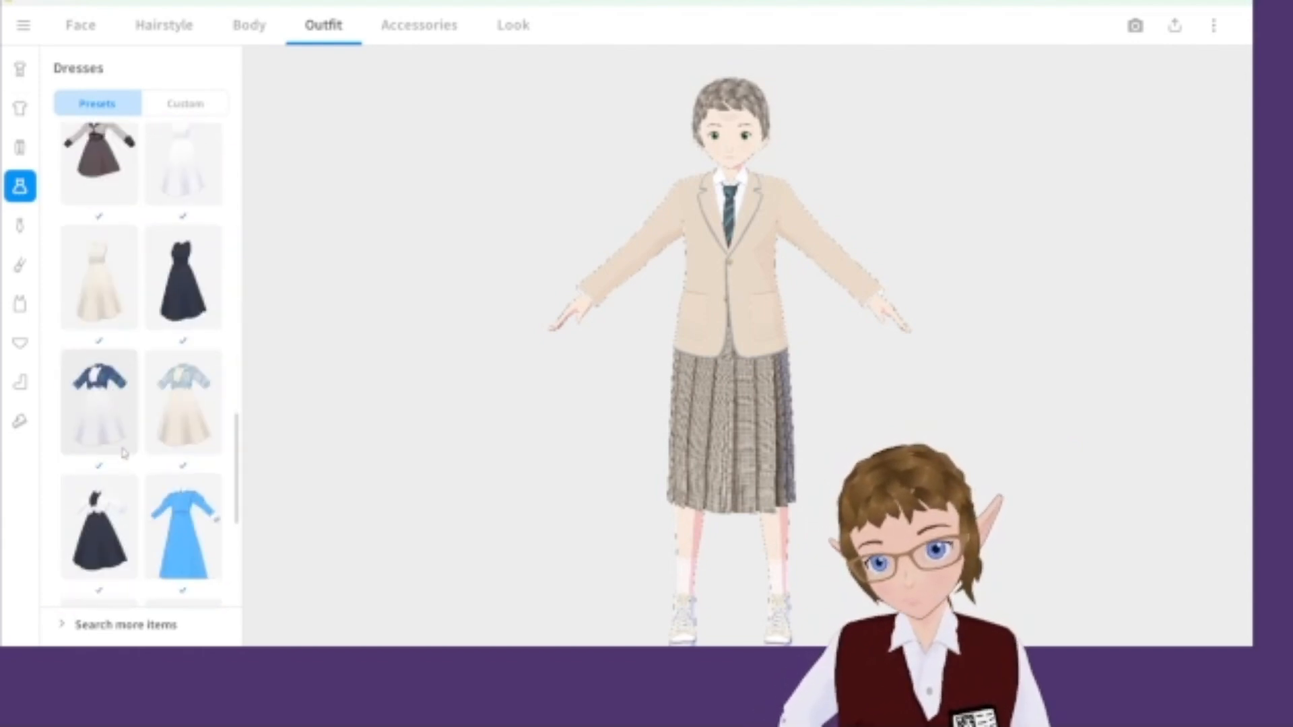
scroll(101, 425, "down", 5)
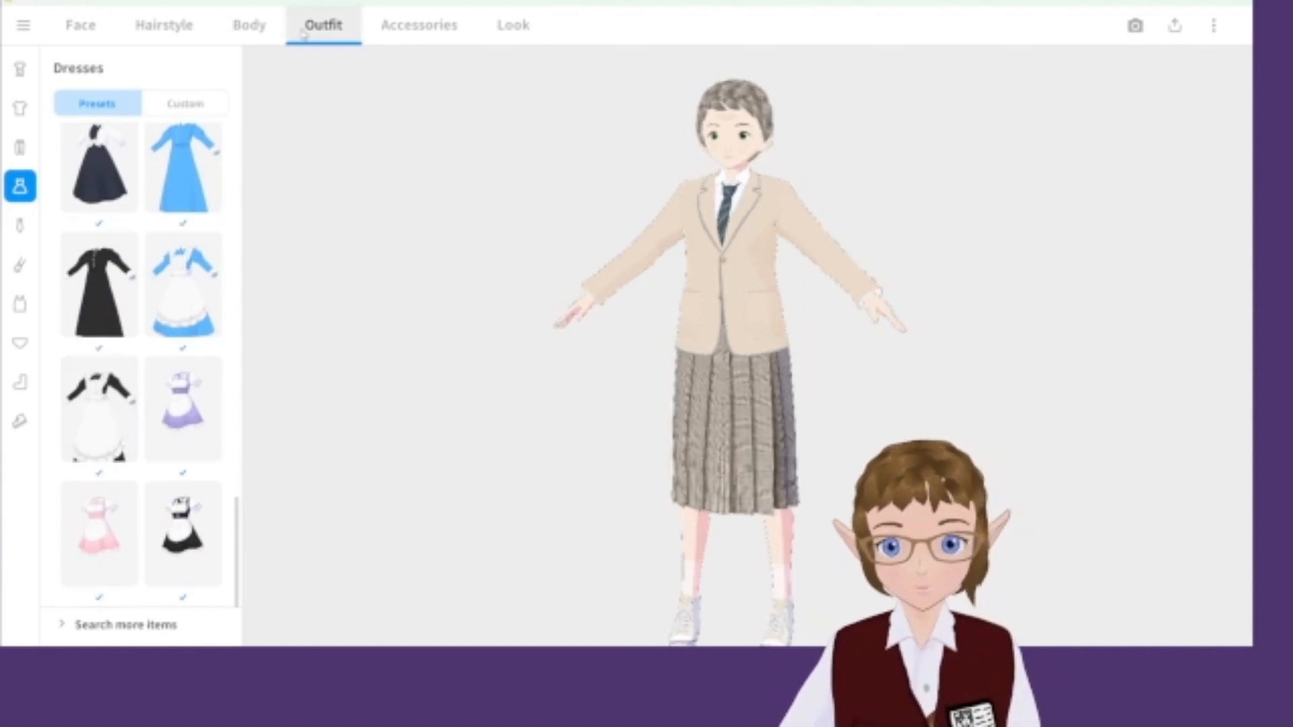
Open the Body section's whole-body parameters and inspect the model's height and proportions from different angles.
left_click(249, 27)
left_click_drag(840, 176, 707, 244)
right_click_drag(707, 245, 598, 375)
right_click_drag(514, 370, 646, 330)
scroll(651, 375, "down", 2)
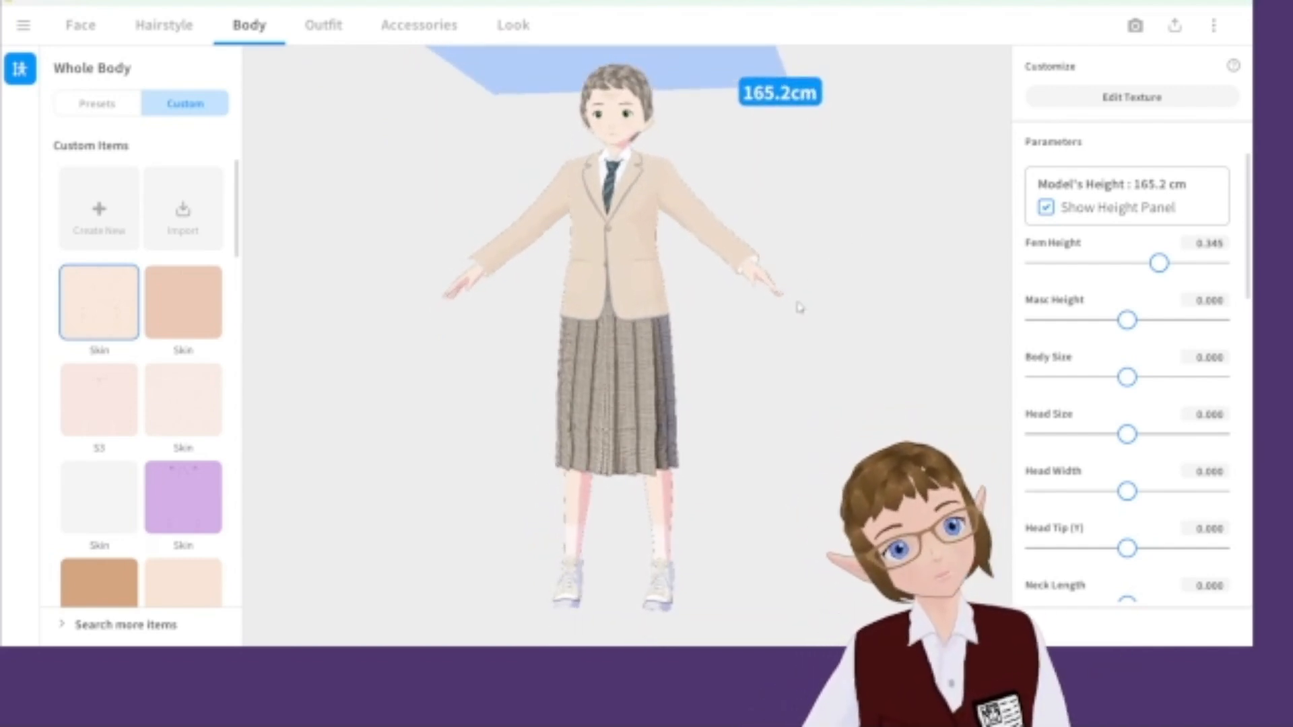
right_click_drag(798, 303, 786, 351)
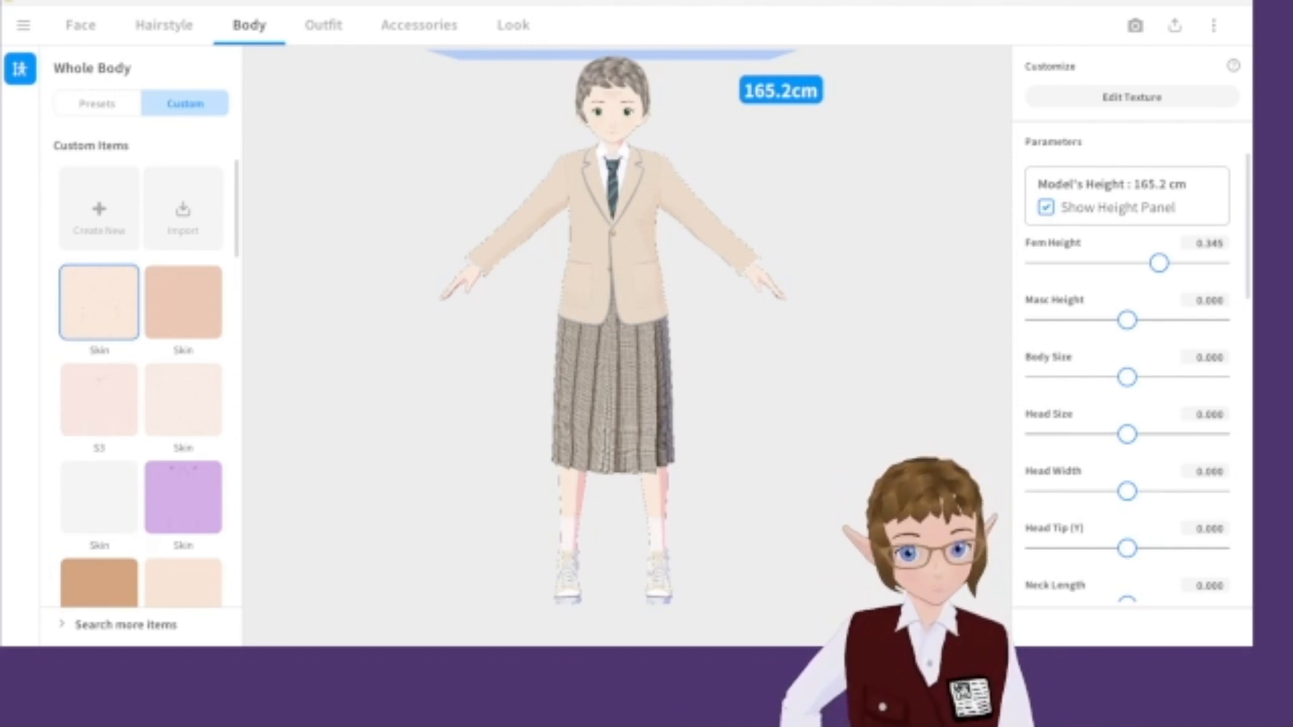
scroll(532, 520, "down", 1)
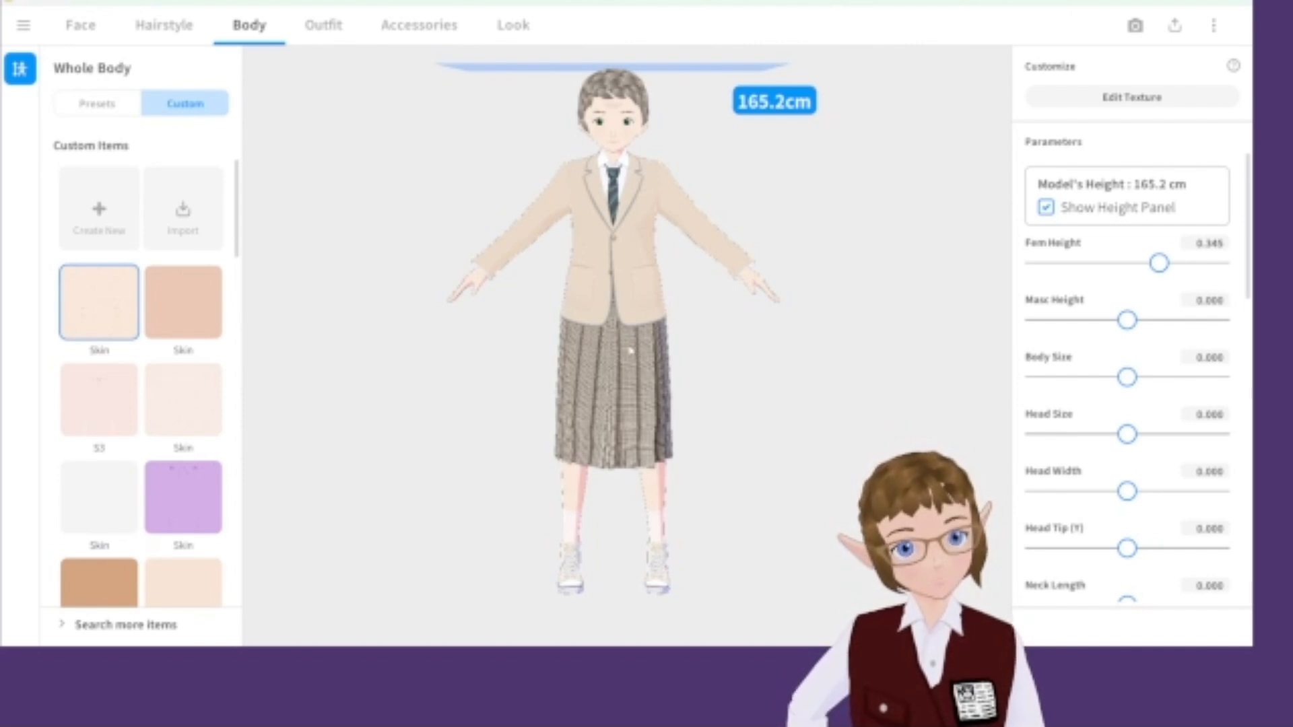
scroll(628, 354, "up", 1)
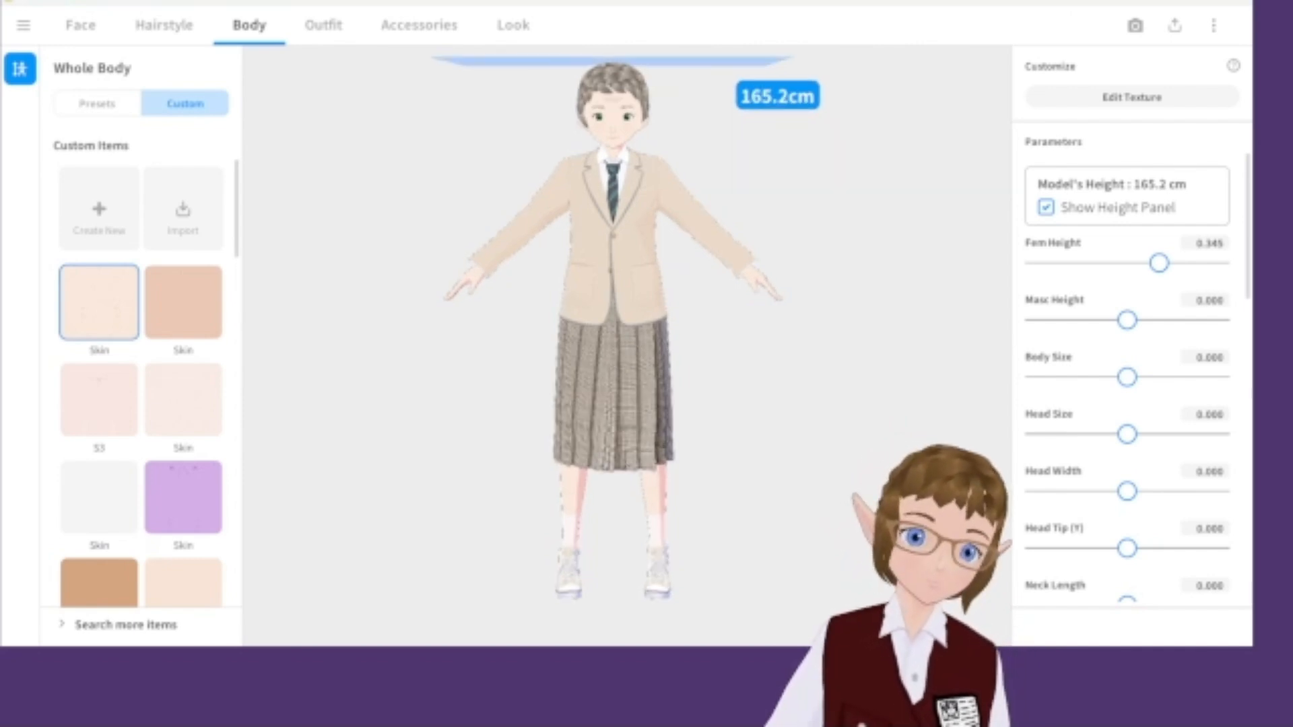